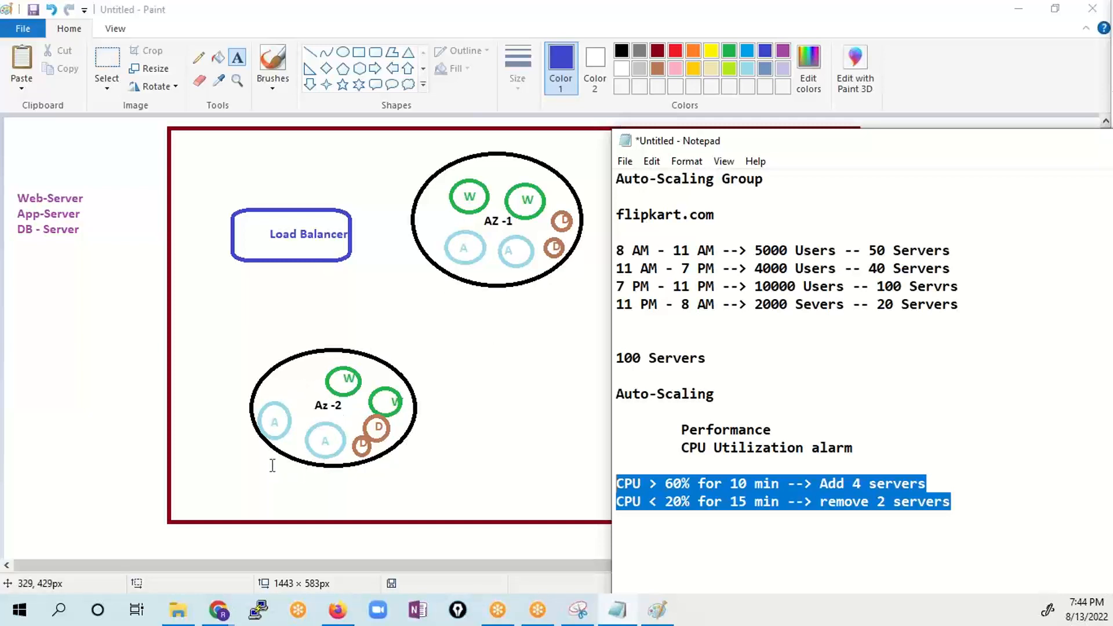
# - Highlight the 60% CPU threshold in the notes and move the Notepad window aside to uncover the diagram
pyautogui.moveTo(690, 484); pyautogui.dragTo(665, 484)
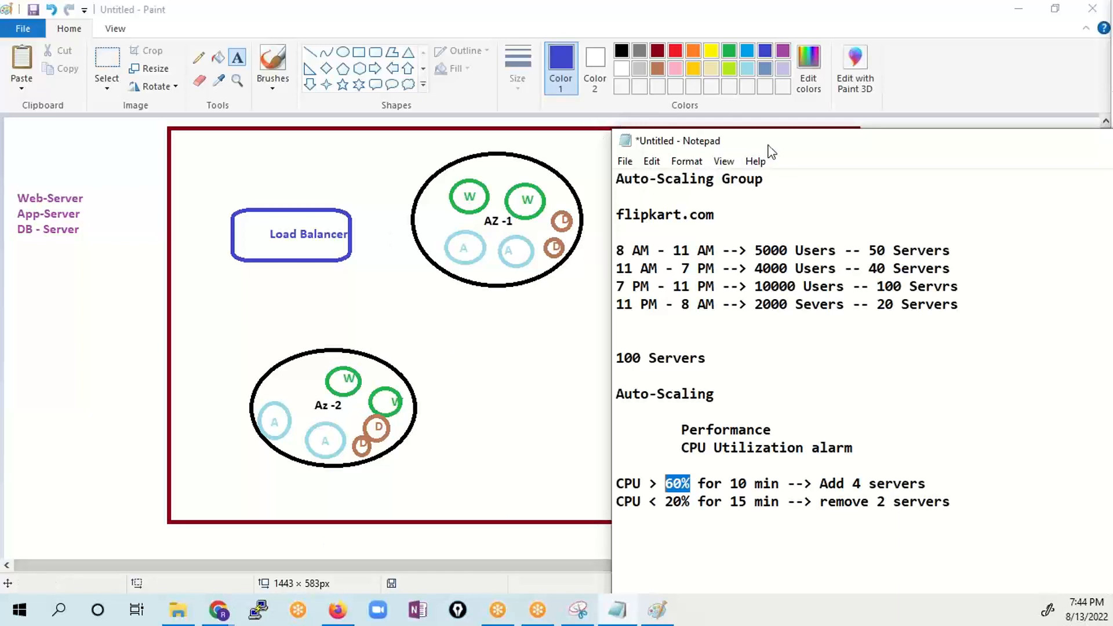
pyautogui.moveTo(774, 141); pyautogui.dragTo(1109, 85)
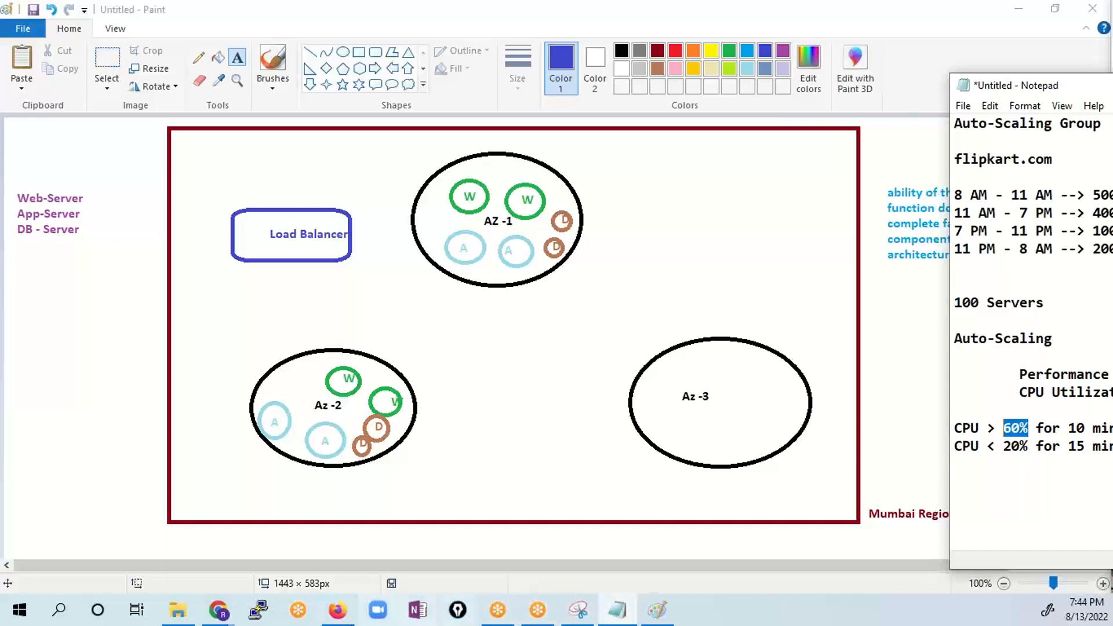
# - Switch to the AWS Management Console in Chrome, open EC2 and go to its Load Balancers page
pyautogui.click(217, 610)
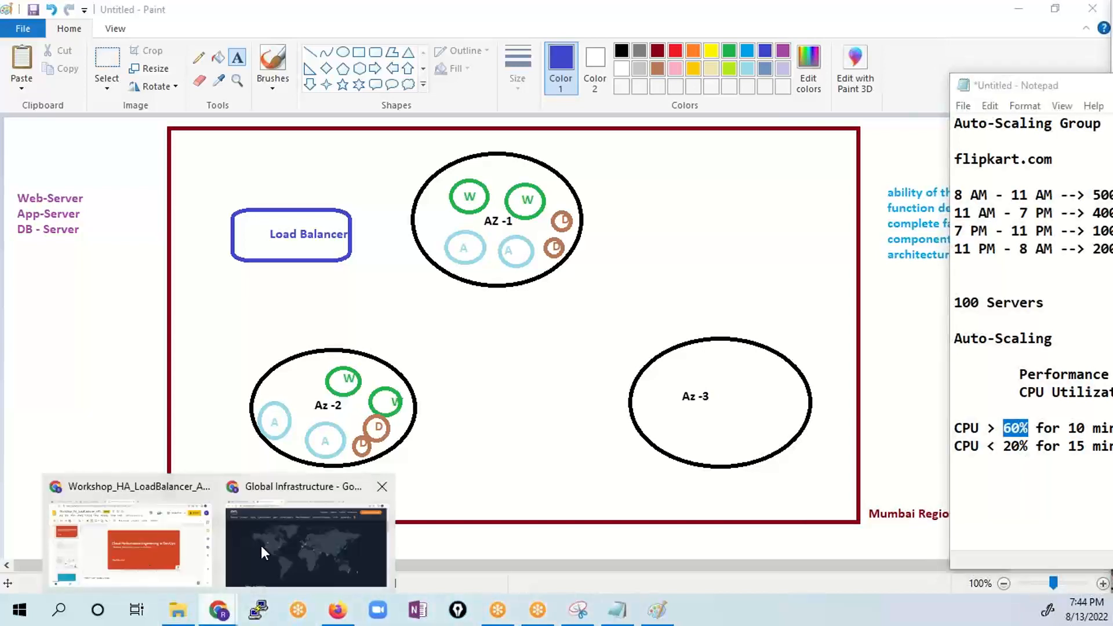
pyautogui.click(262, 550)
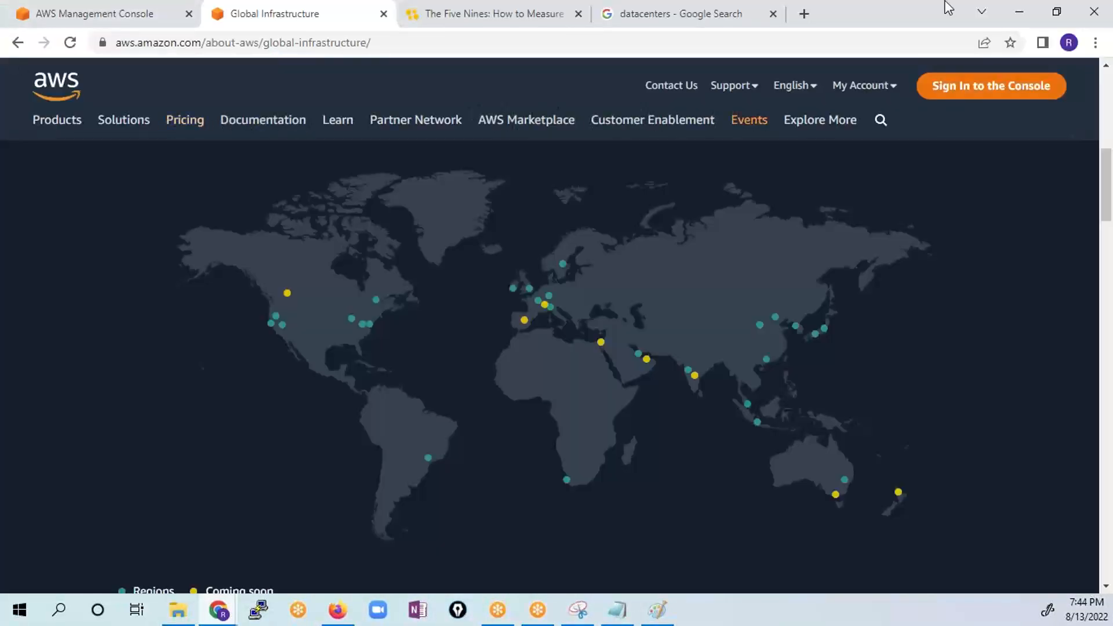
pyautogui.moveTo(726, 92)
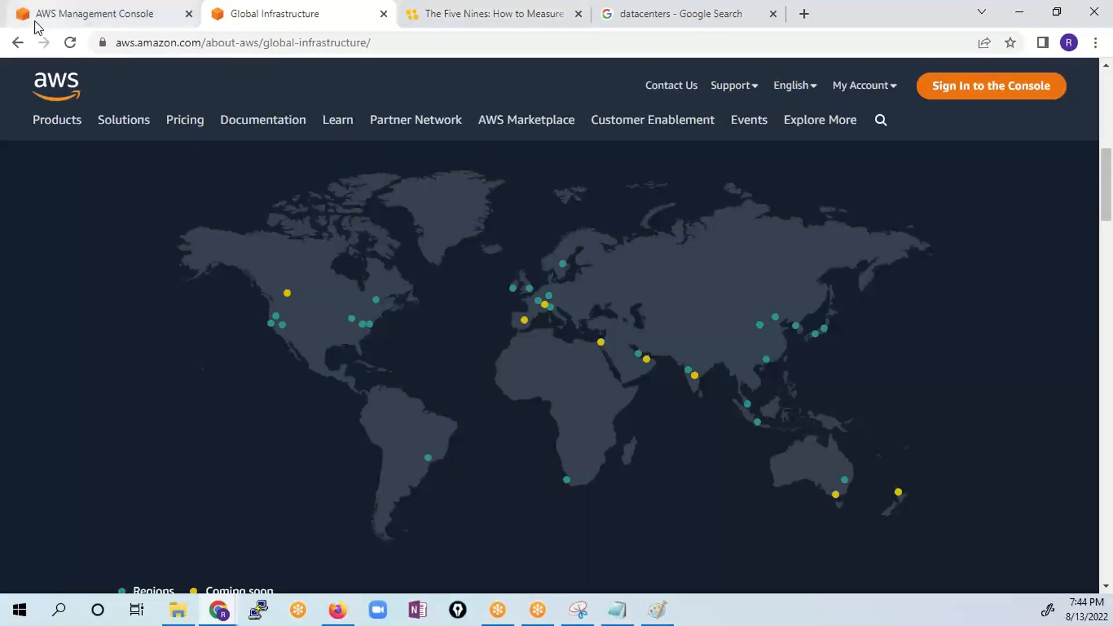
pyautogui.click(36, 15)
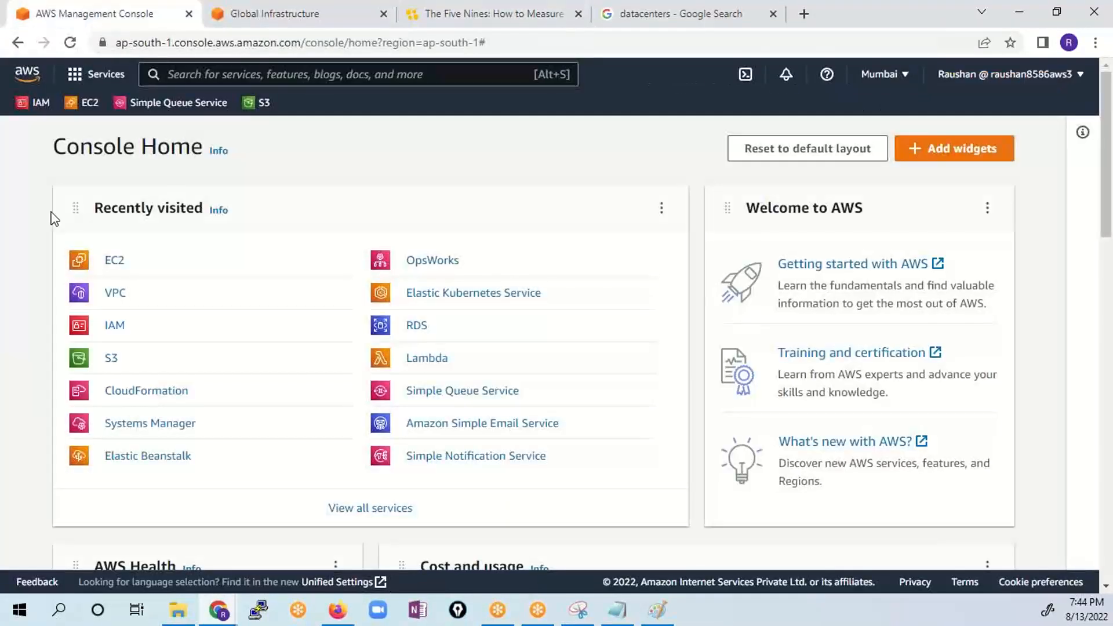
pyautogui.click(113, 262)
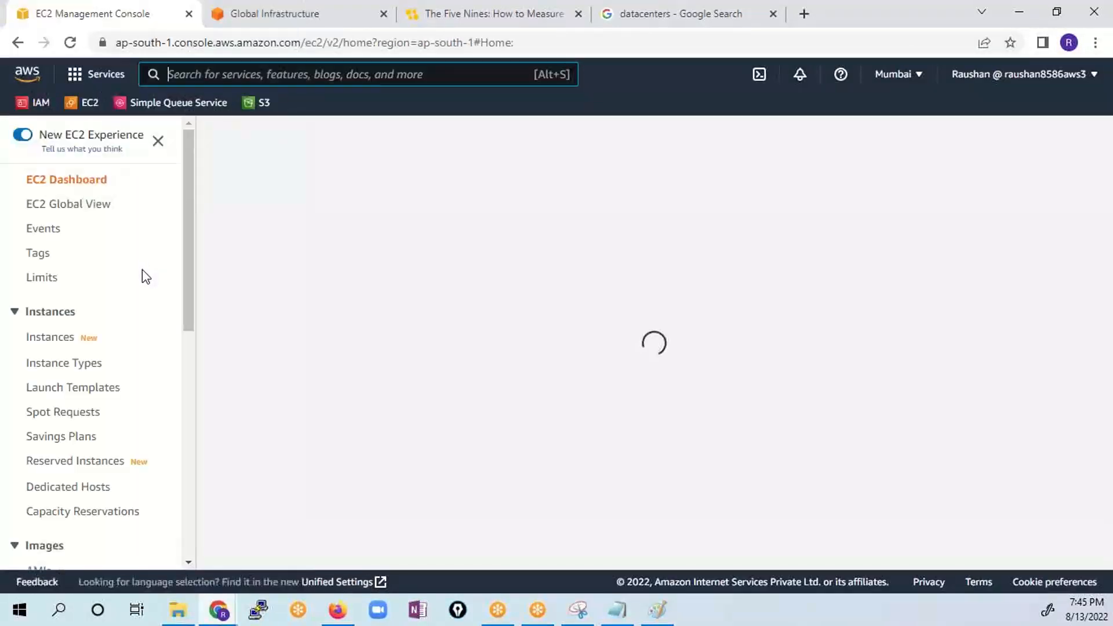
pyautogui.scroll(-10, 153, 307)
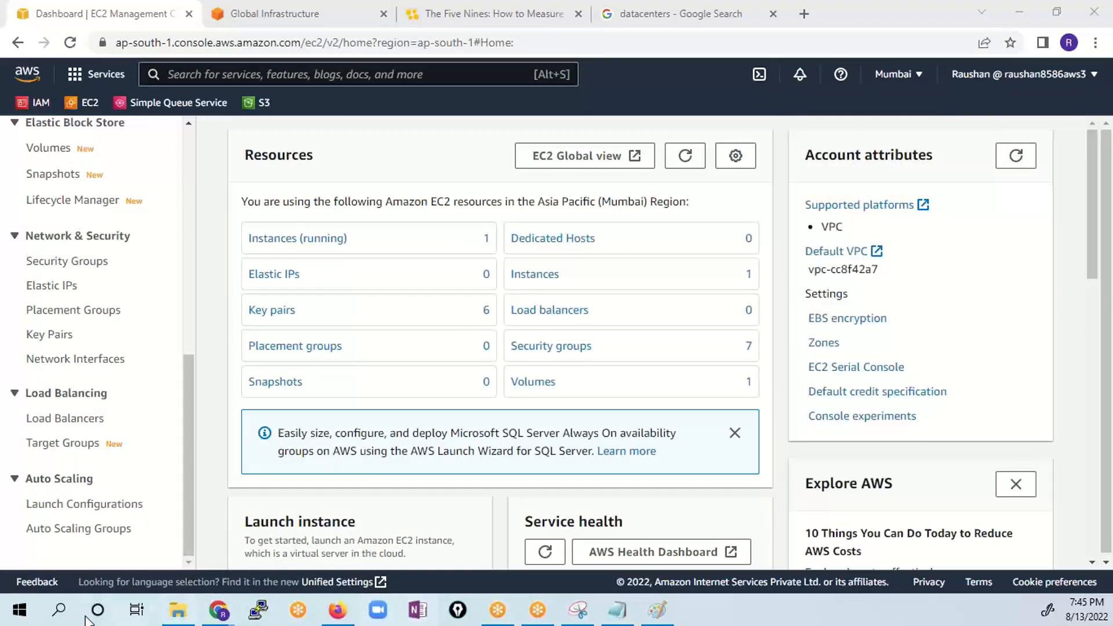
pyautogui.click(72, 435)
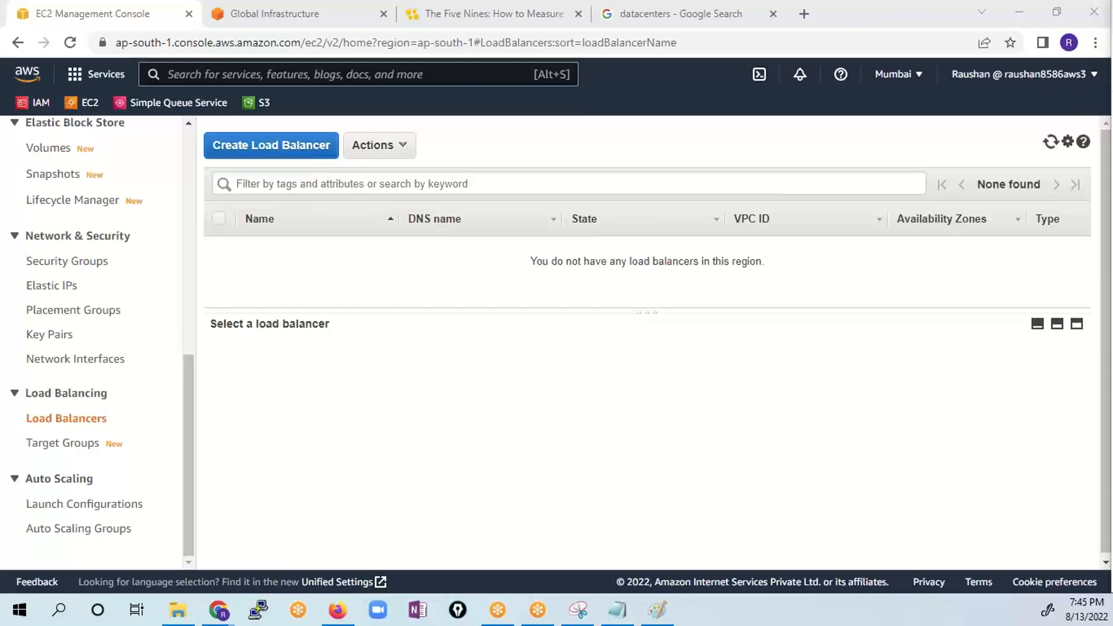
pyautogui.press('super+d')
pyautogui.press('super+d')
pyautogui.press('super+d')
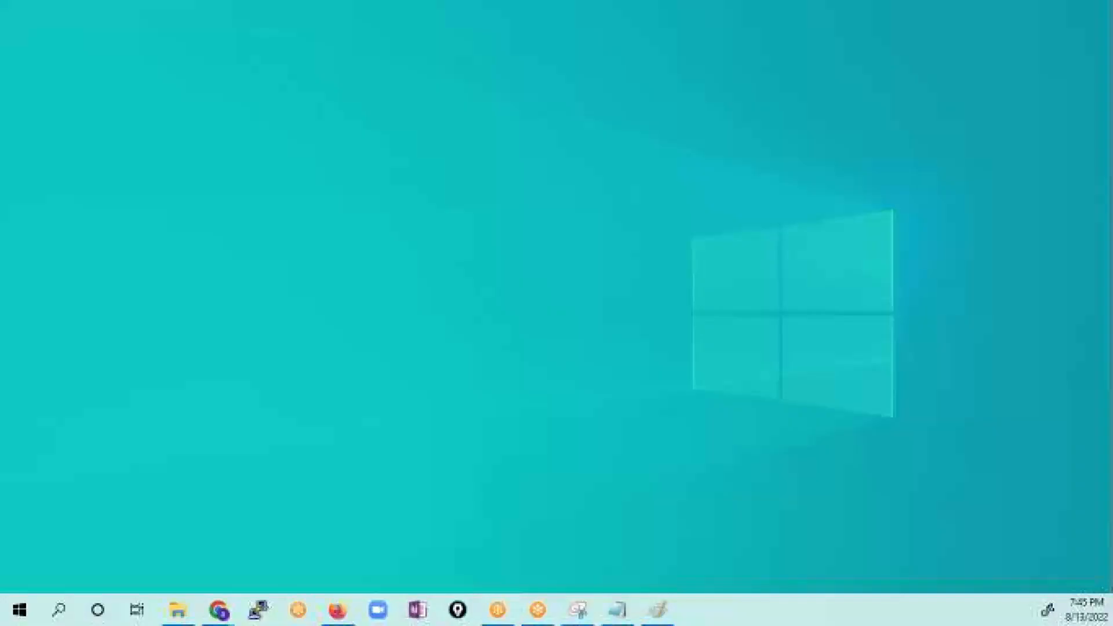
pyautogui.press('super+d')
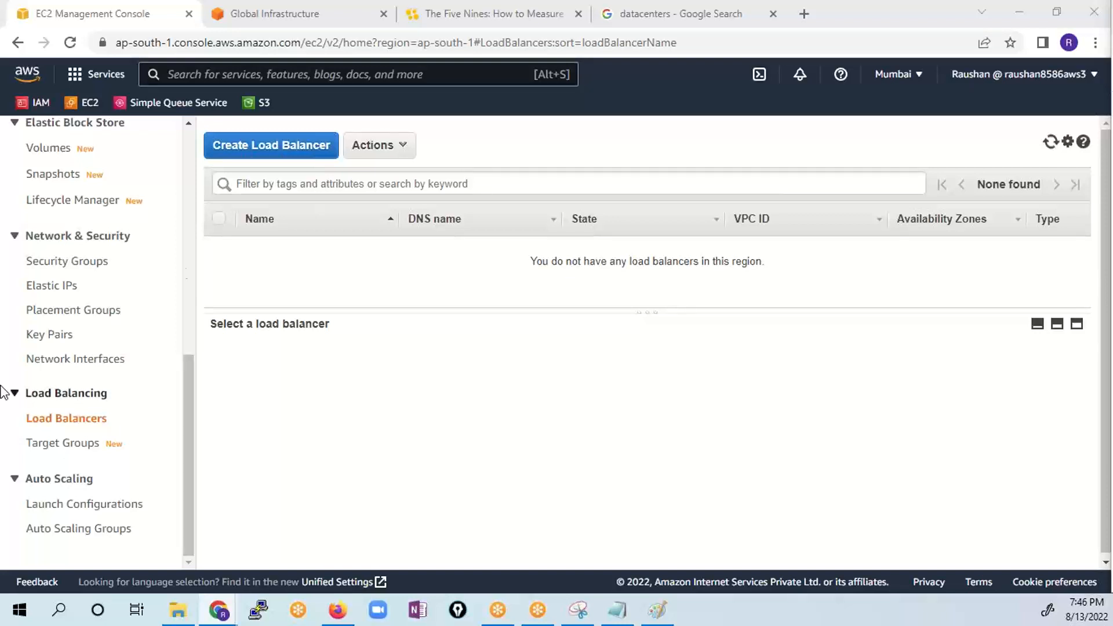
# - Terminate the running t2.micro instance in the EC2 instances list
pyautogui.scroll(8, 99, 300)
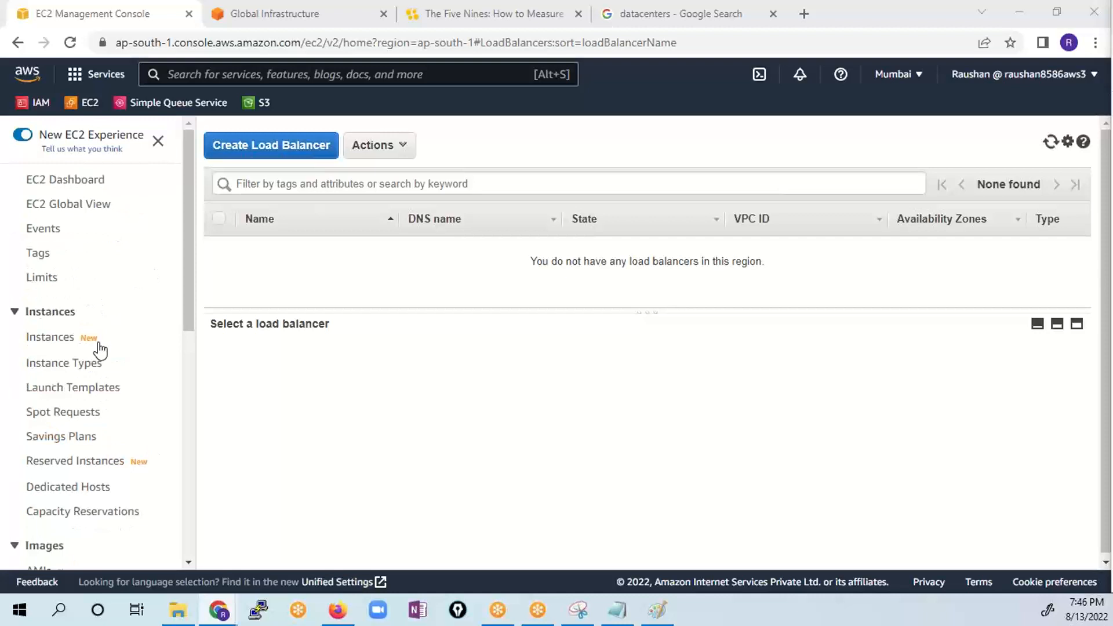
pyautogui.click(63, 339)
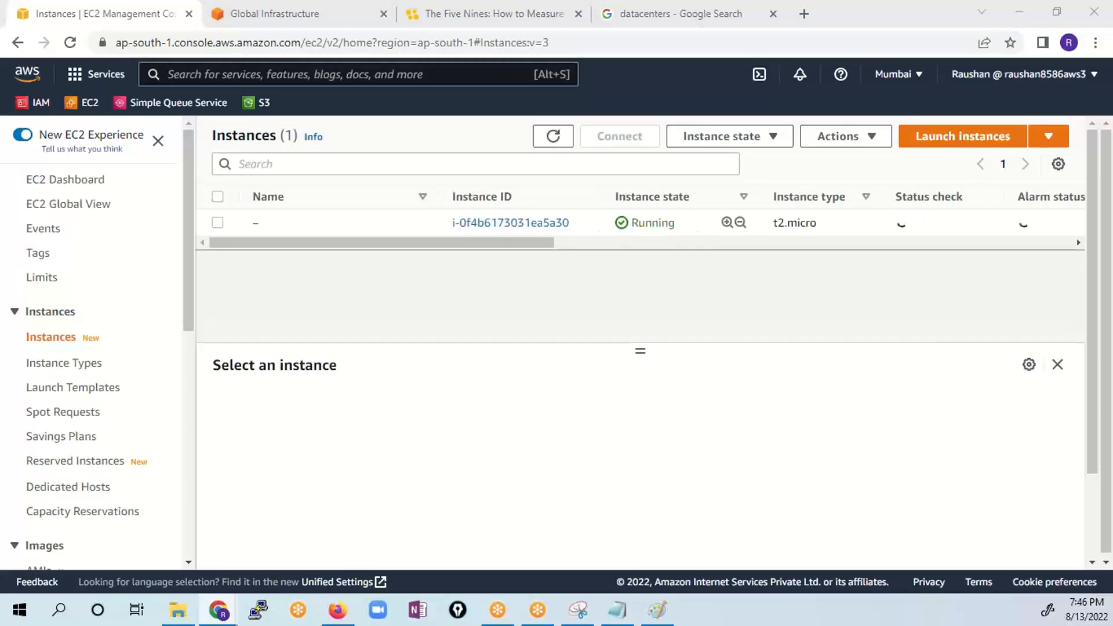
pyautogui.click(218, 228)
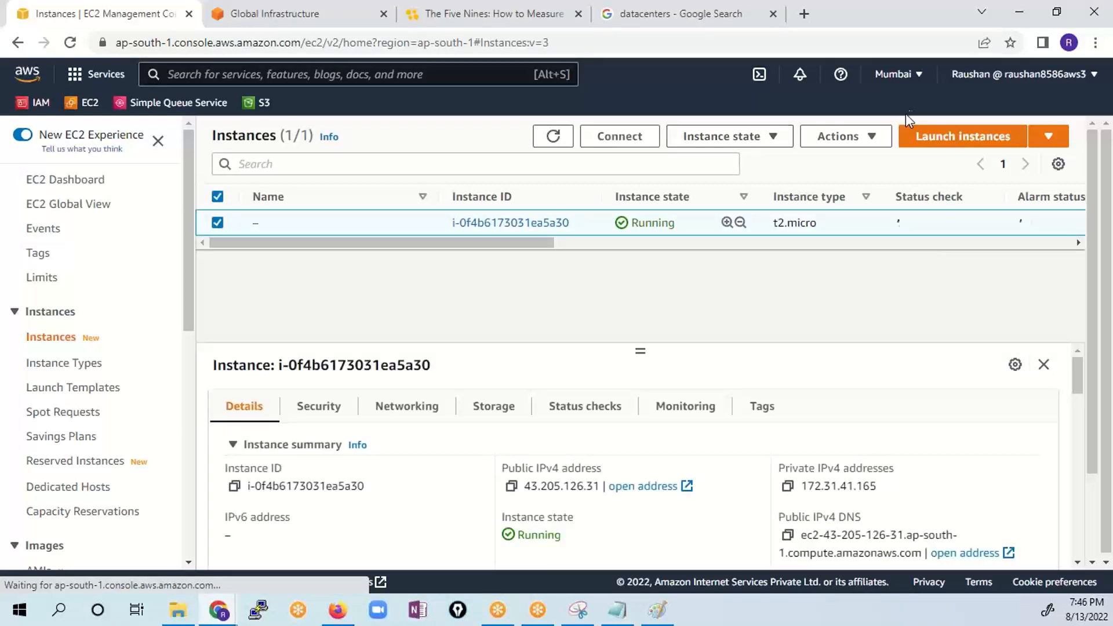
pyautogui.click(856, 142)
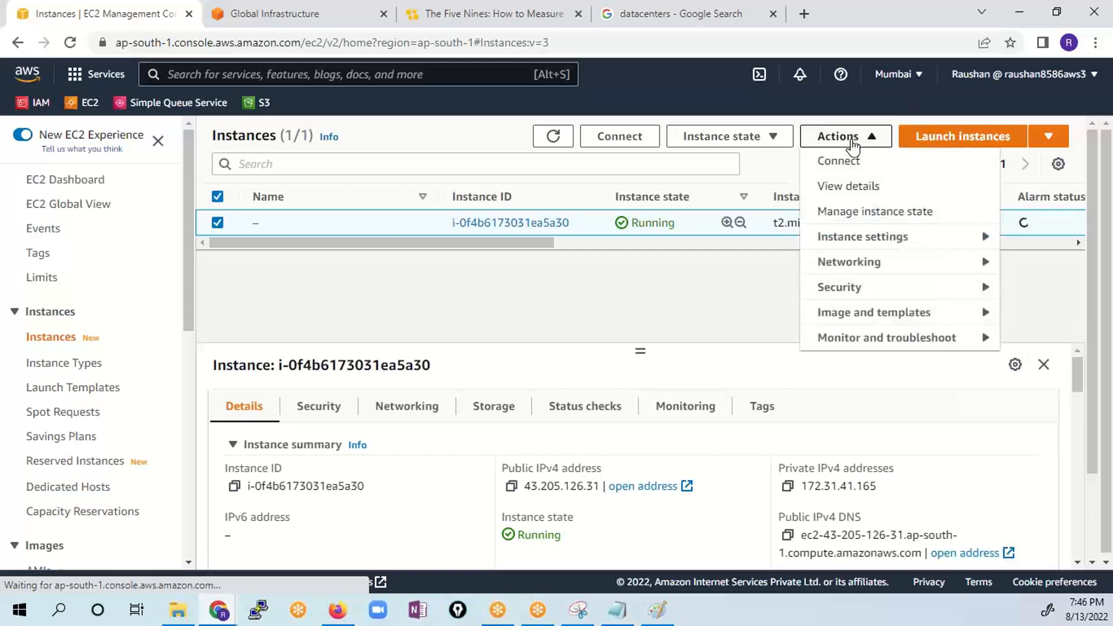
pyautogui.click(709, 140)
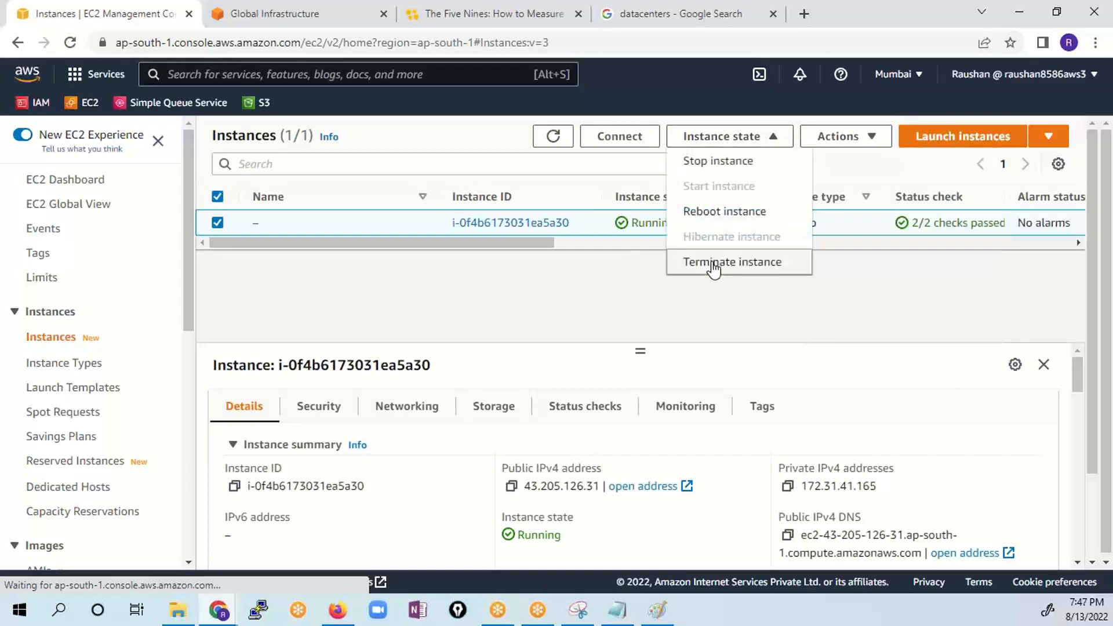
pyautogui.click(751, 270)
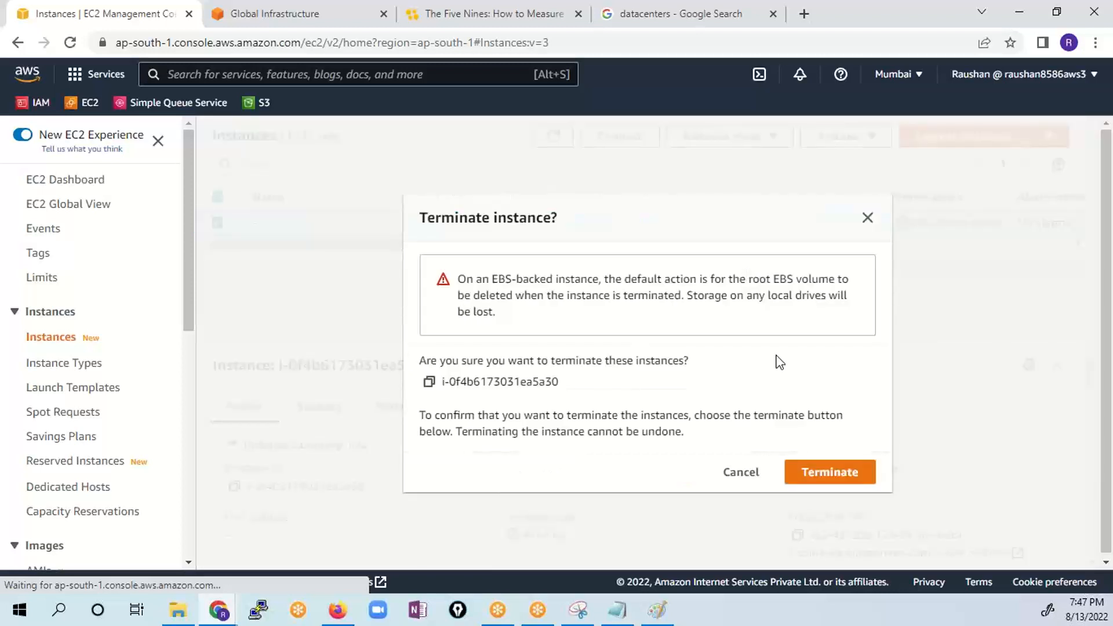
pyautogui.click(833, 472)
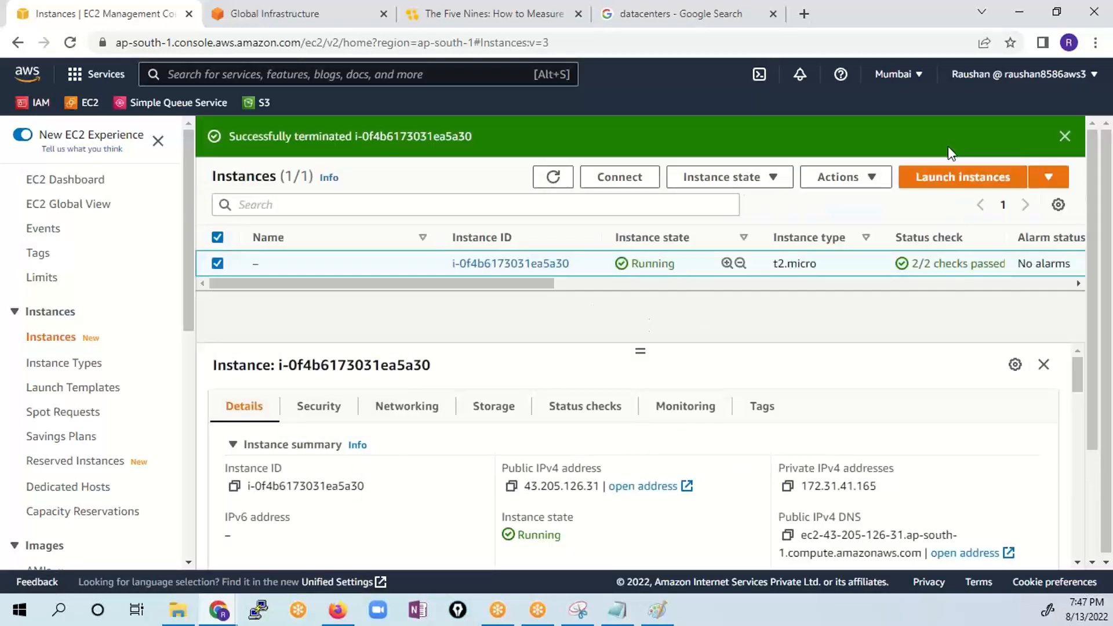
# - Start launching a new instance in the old launch experience, keeping the Asia Pacific (Mumbai) region
pyautogui.click(974, 180)
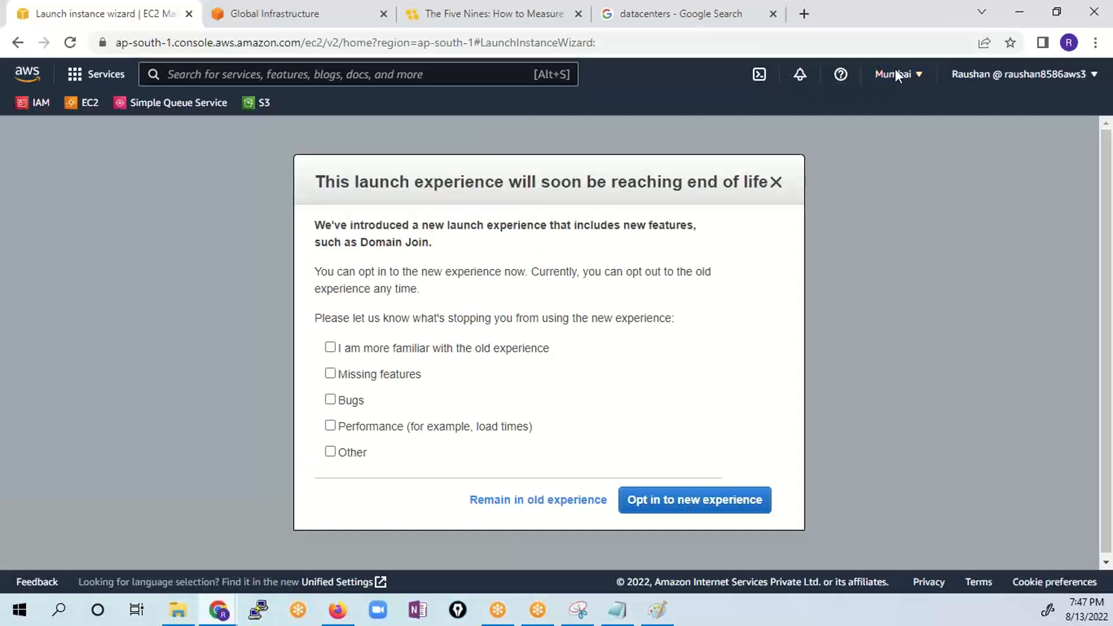
pyautogui.click(544, 504)
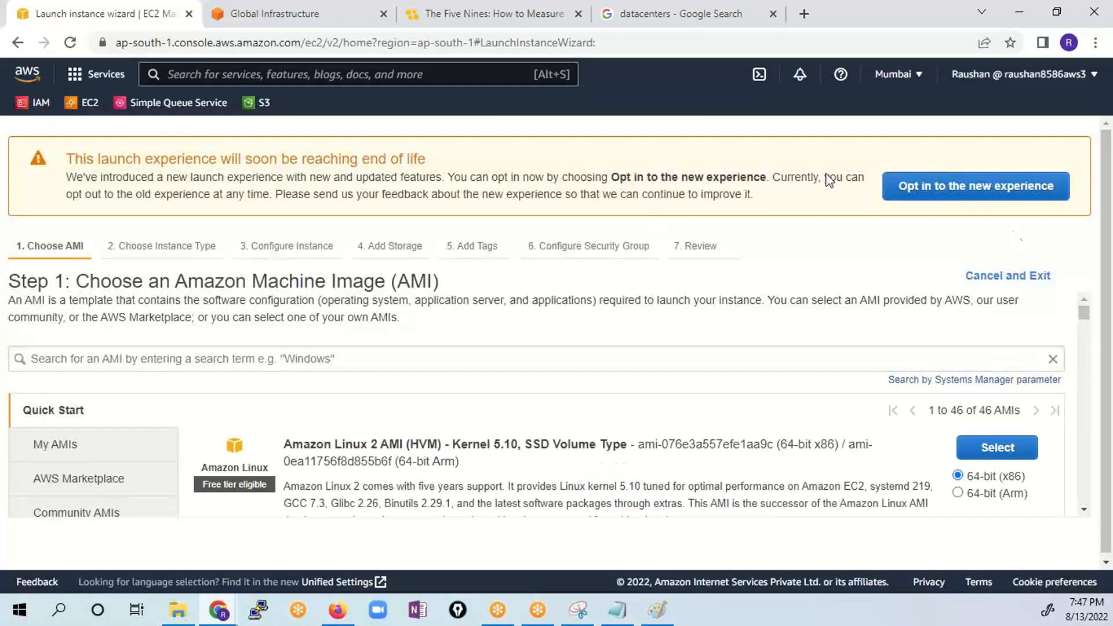
pyautogui.click(893, 74)
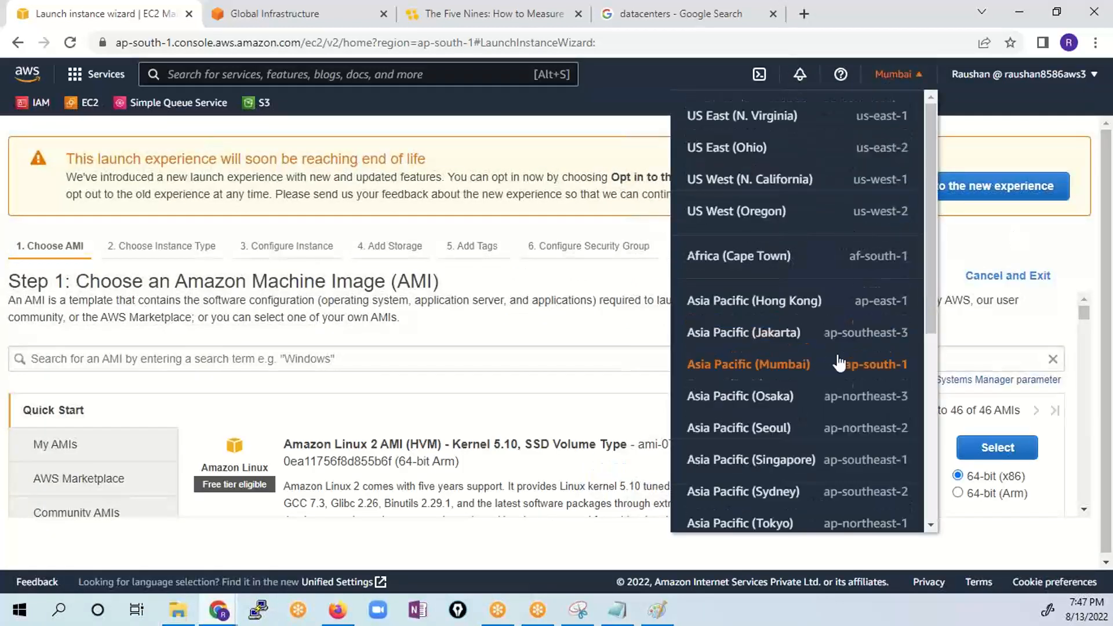
pyautogui.click(840, 364)
# - Filter the machine images to free tier only and select Amazon Linux 2 AMI (HVM) - Kernel 5.10, 64-bit (x86)
pyautogui.scroll(-2, 232, 408)
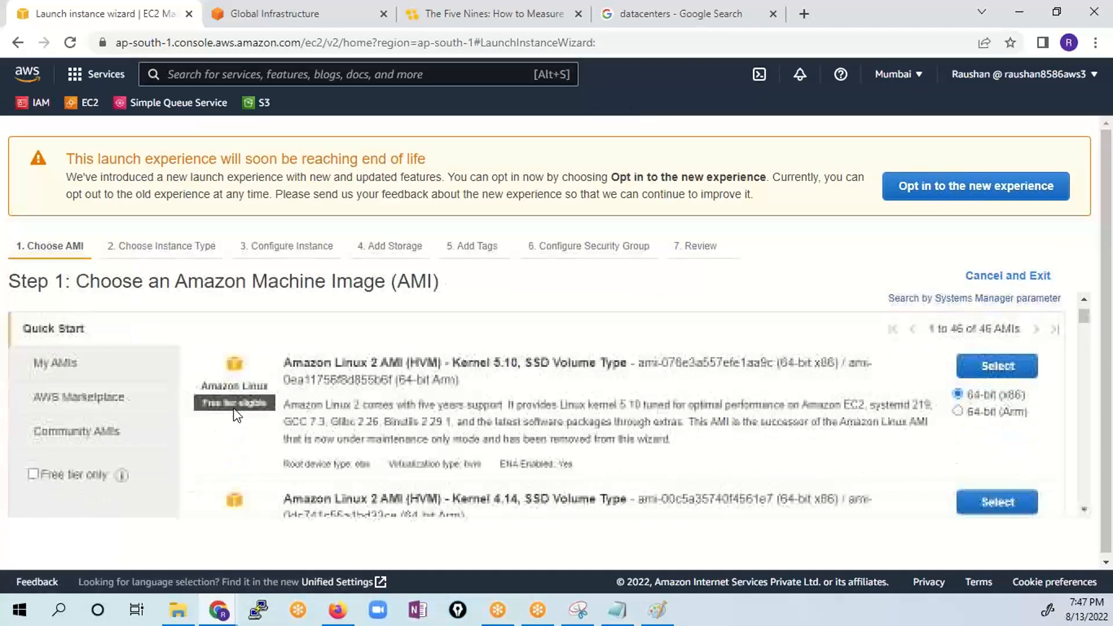
pyautogui.click(54, 474)
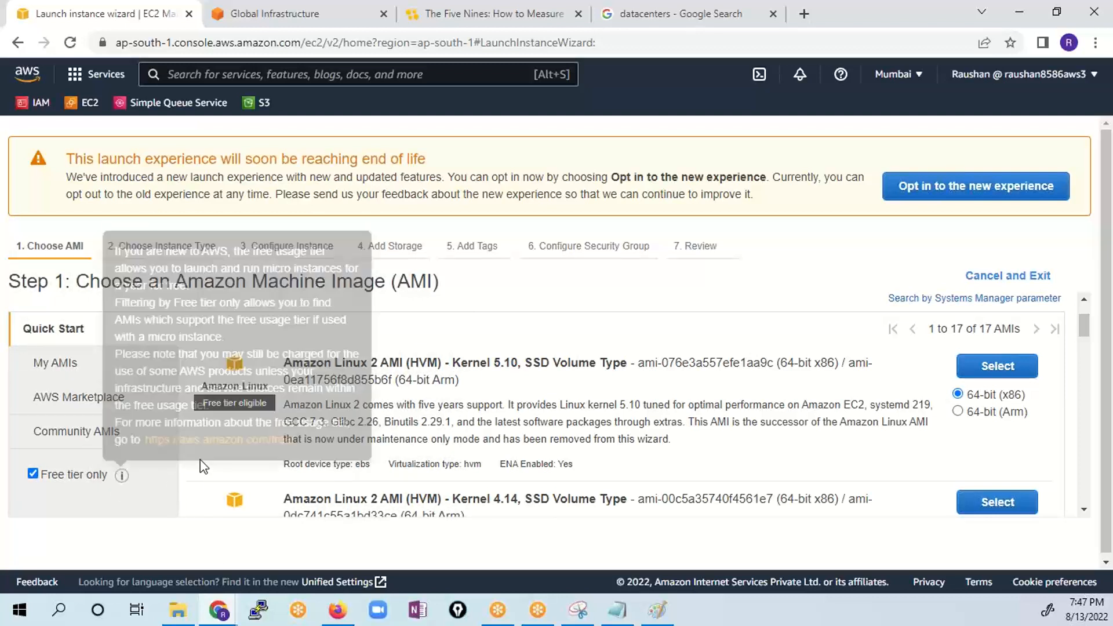
pyautogui.click(1013, 366)
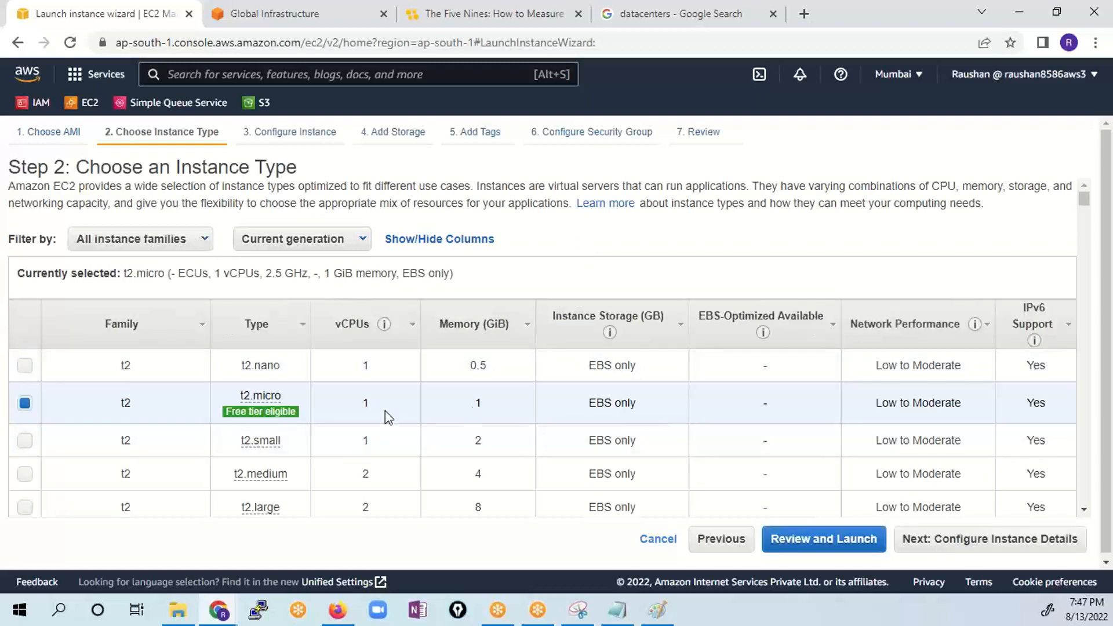
# - Review the t2.micro type and its memory, keep it as the instance type and continue to the instance details
pyautogui.doubleClick(478, 403)
pyautogui.scroll(-5, 477, 365)
pyautogui.scroll(5, 459, 408)
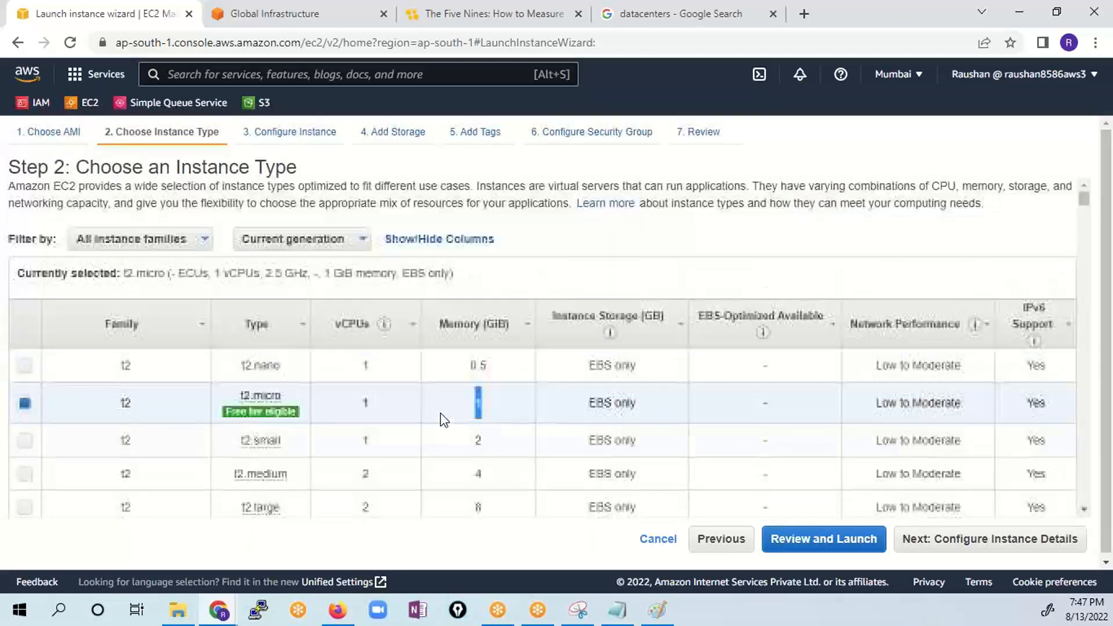
pyautogui.moveTo(234, 418)
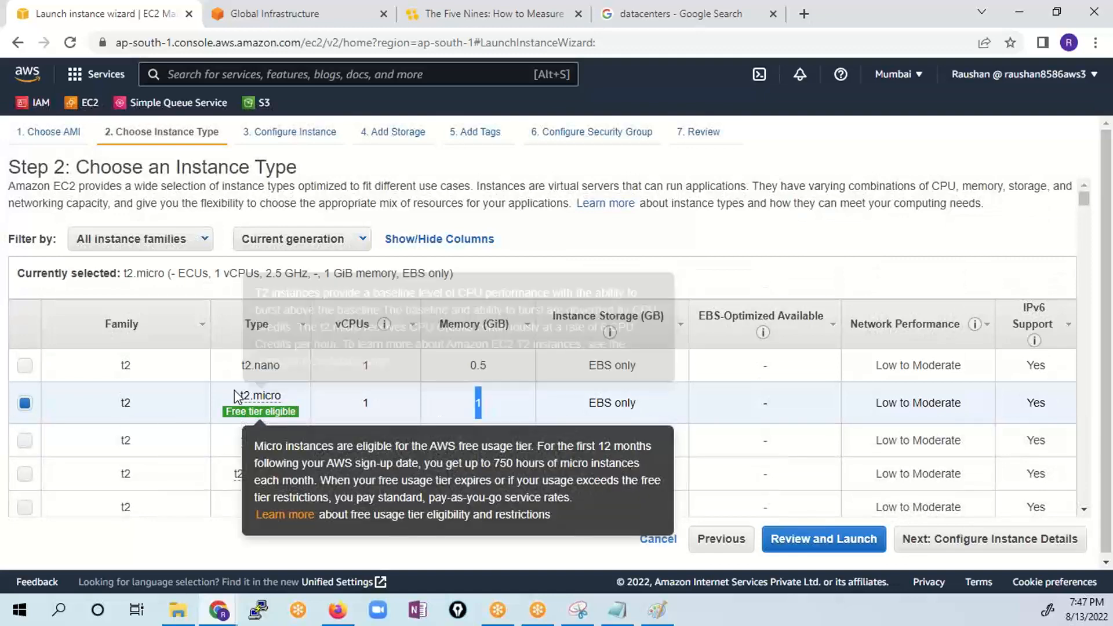
pyautogui.moveTo(240, 394); pyautogui.dragTo(284, 396)
pyautogui.click(1027, 542)
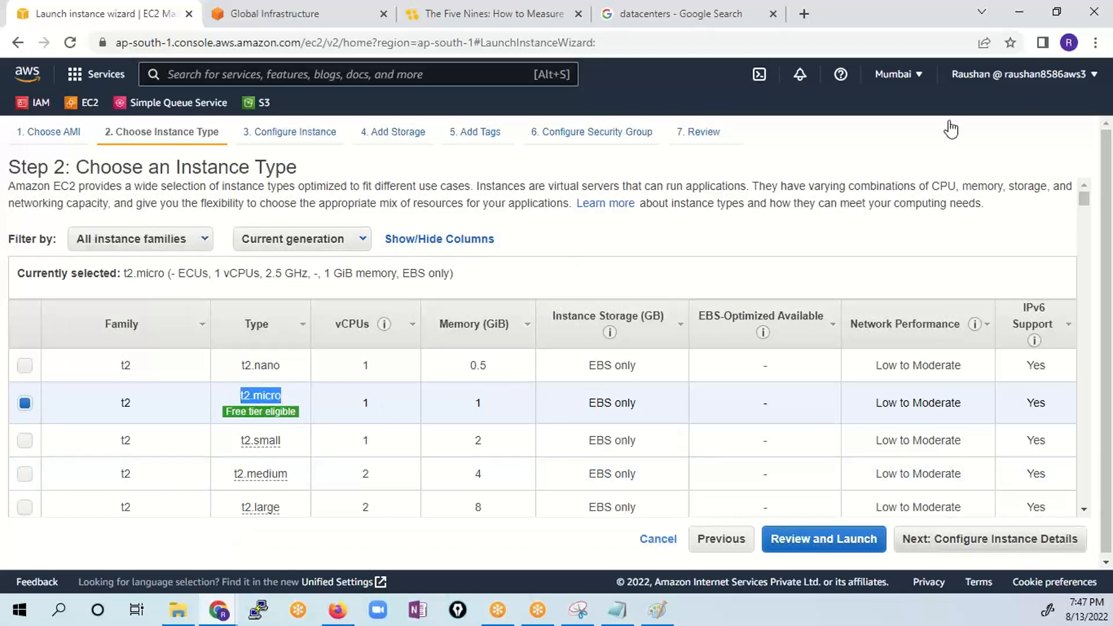
# - Set the number of instances to 2
pyautogui.moveTo(277, 233); pyautogui.dragTo(249, 251)
pyautogui.write('2')
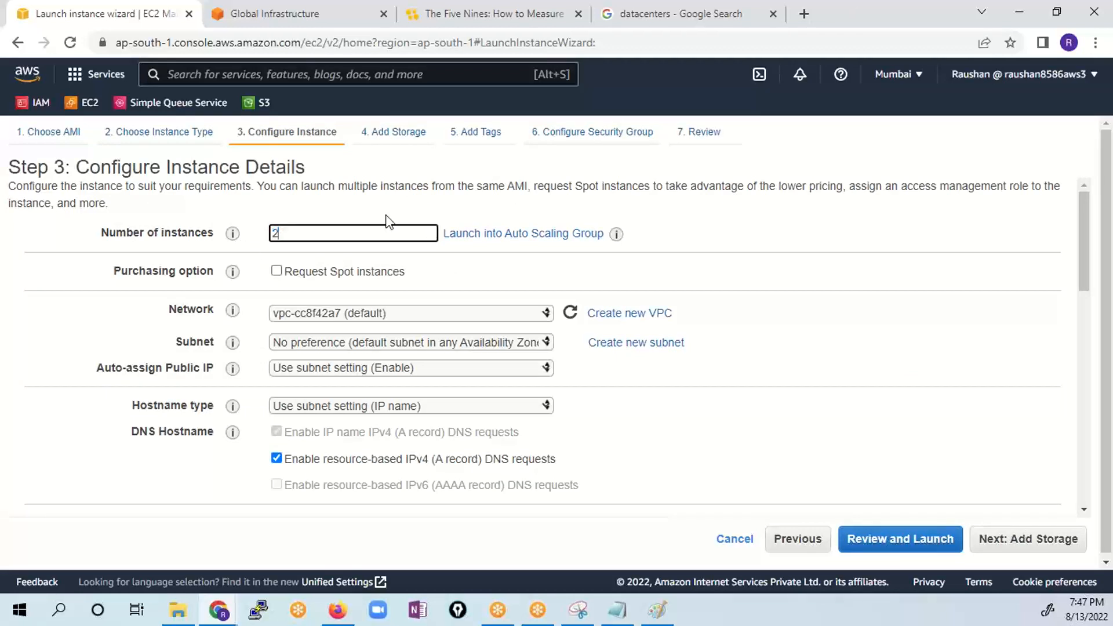
pyautogui.moveTo(289, 233); pyautogui.dragTo(242, 251)
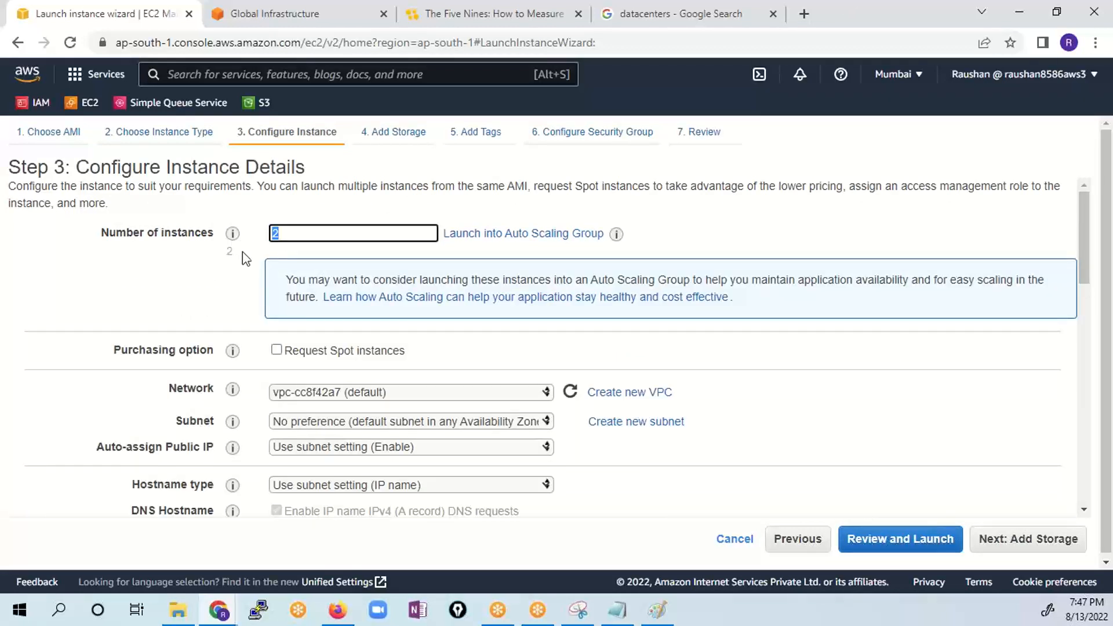
pyautogui.click(197, 275)
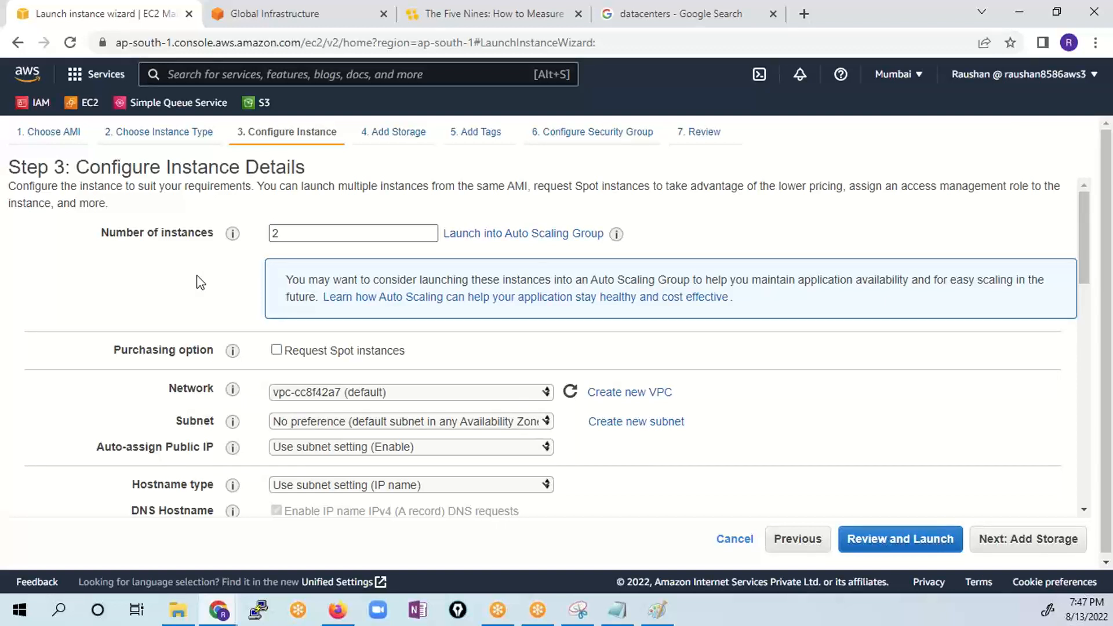
# - Set the number of instances to 3 and choose the default subnet in ap-south-1a
pyautogui.doubleClick(280, 232)
pyautogui.moveTo(232, 243)
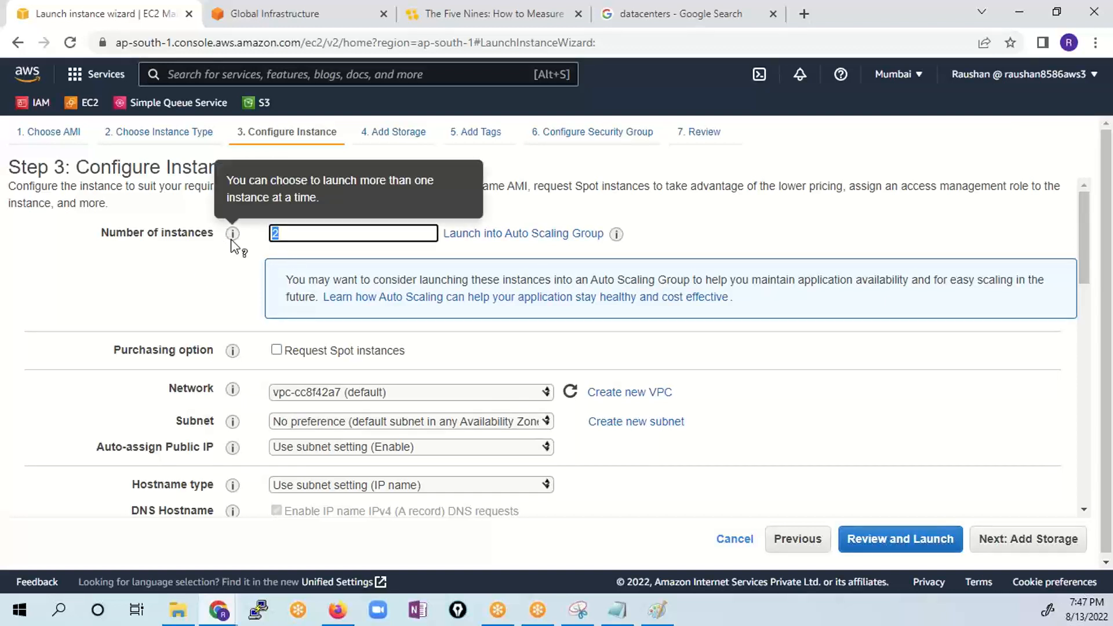
pyautogui.write('3')
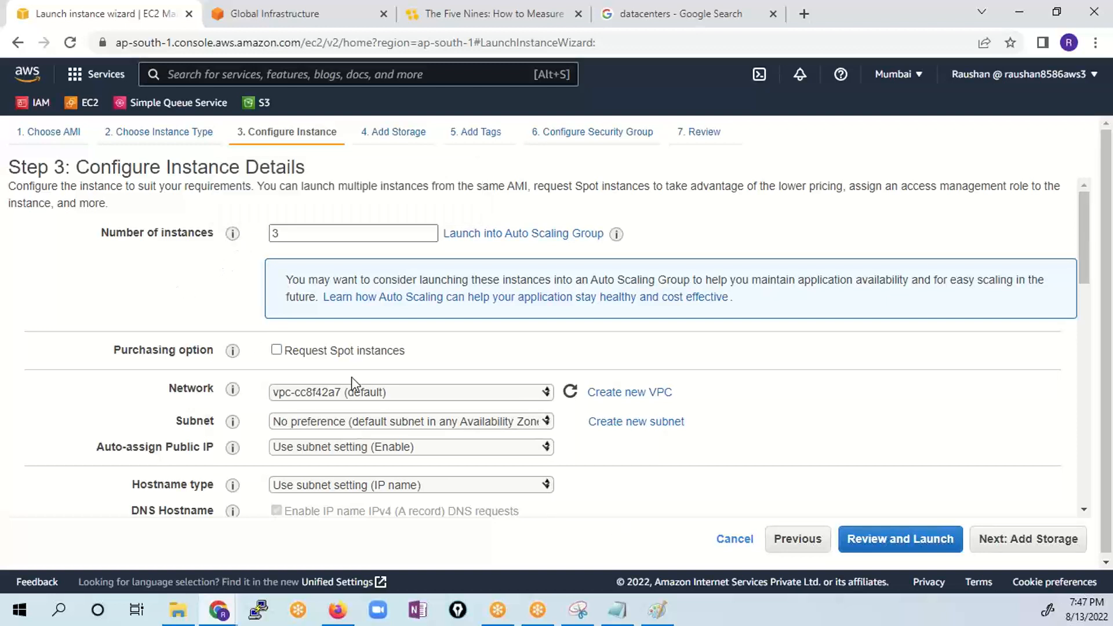
pyautogui.click(334, 425)
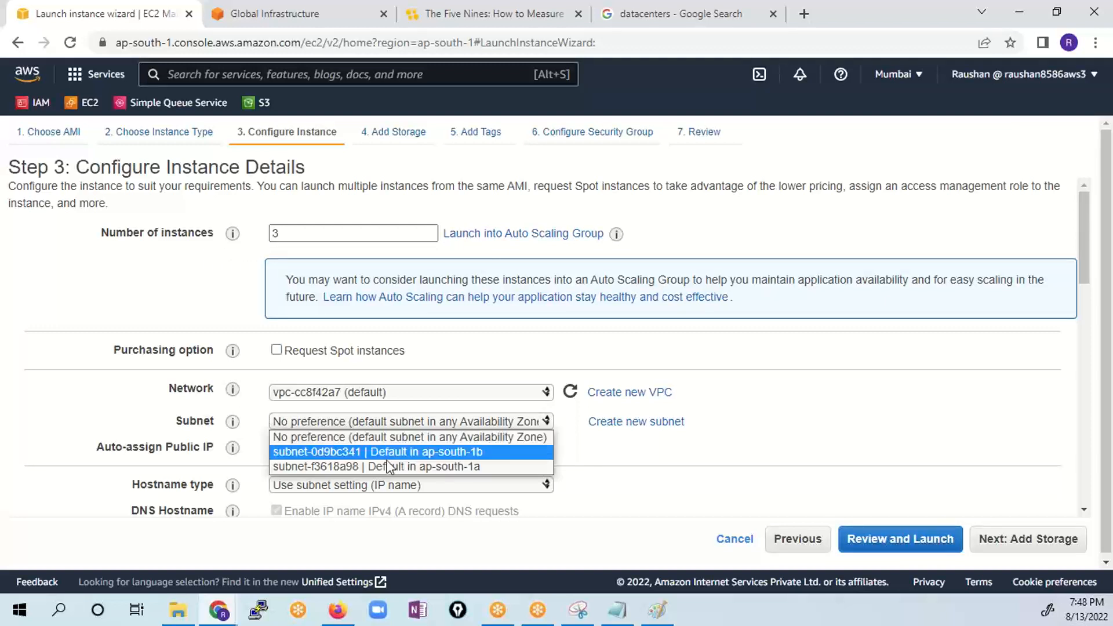
pyautogui.click(489, 467)
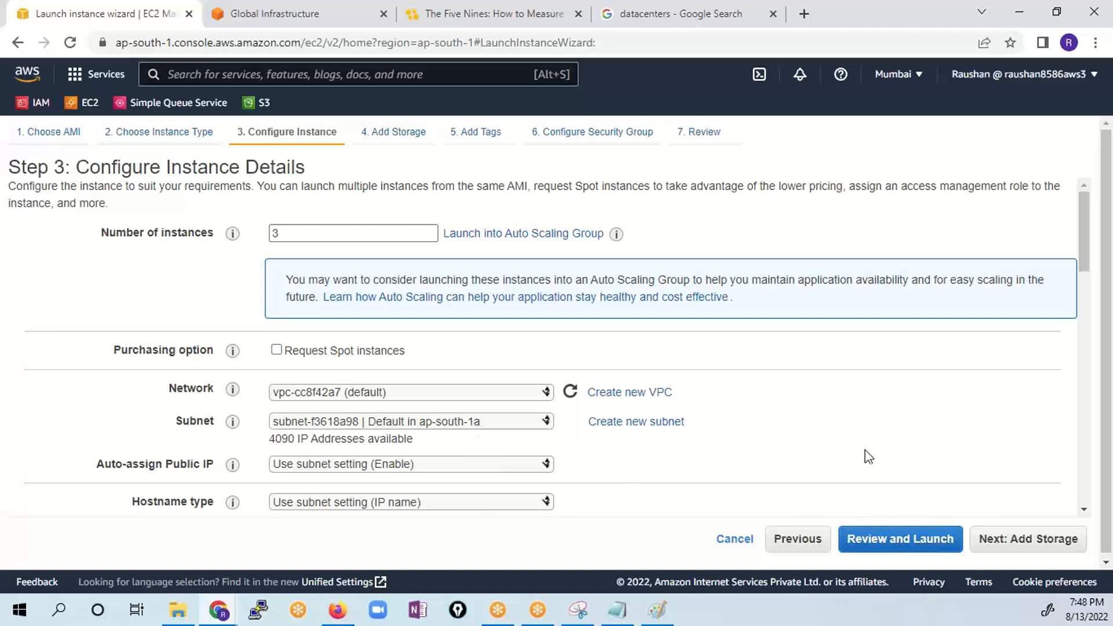
# - Keep the default storage, add a tag with key Name and value Server, and continue to the security group configuration
pyautogui.click(1041, 544)
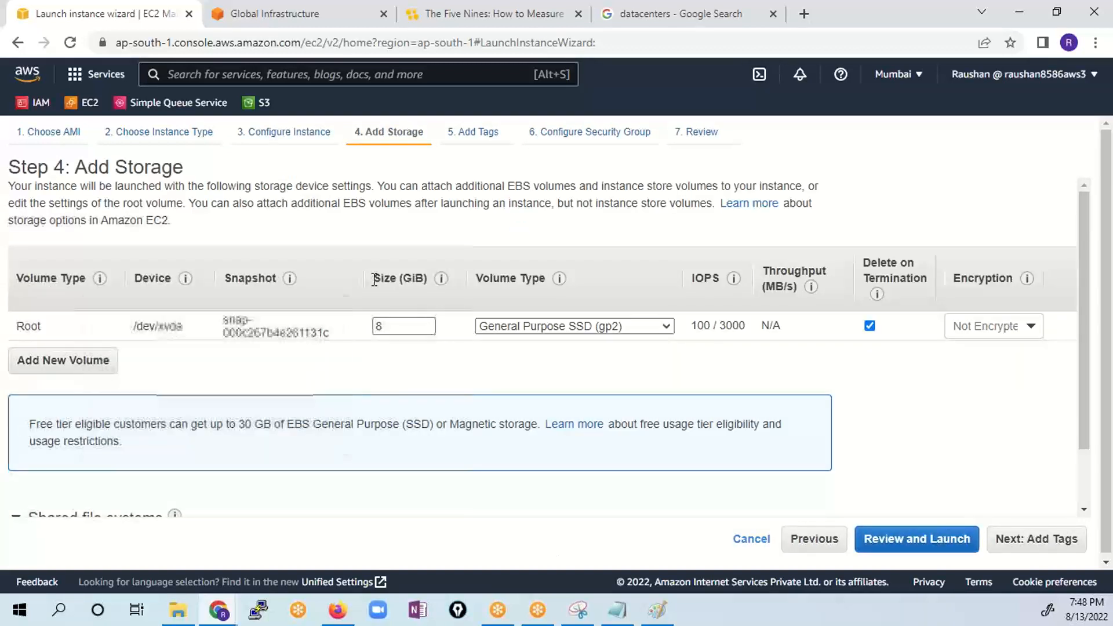
pyautogui.click(1031, 543)
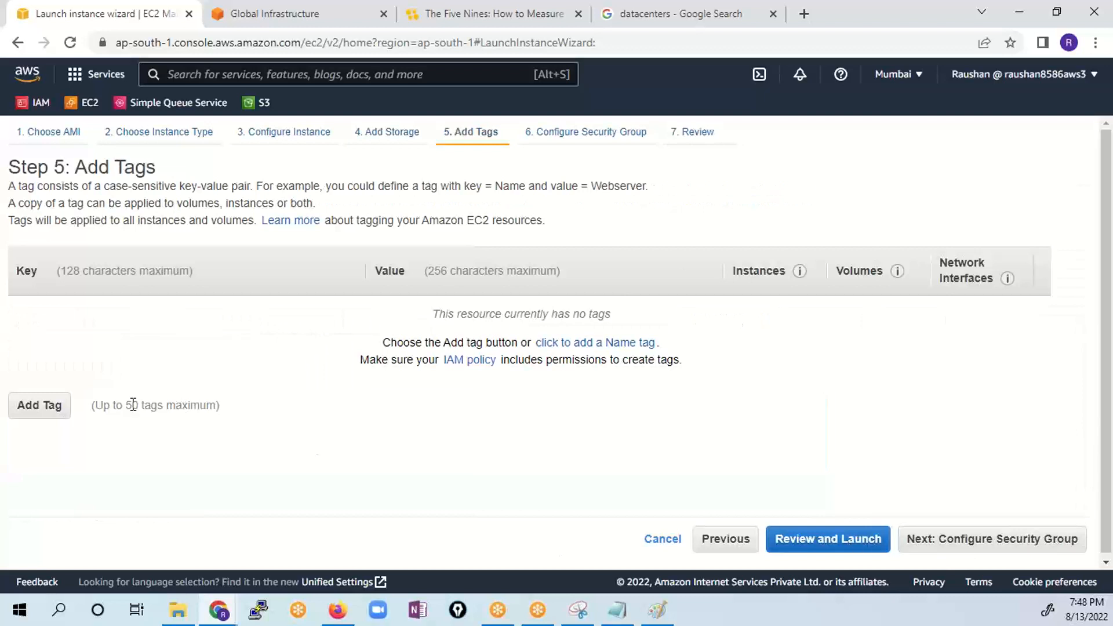
pyautogui.click(61, 413)
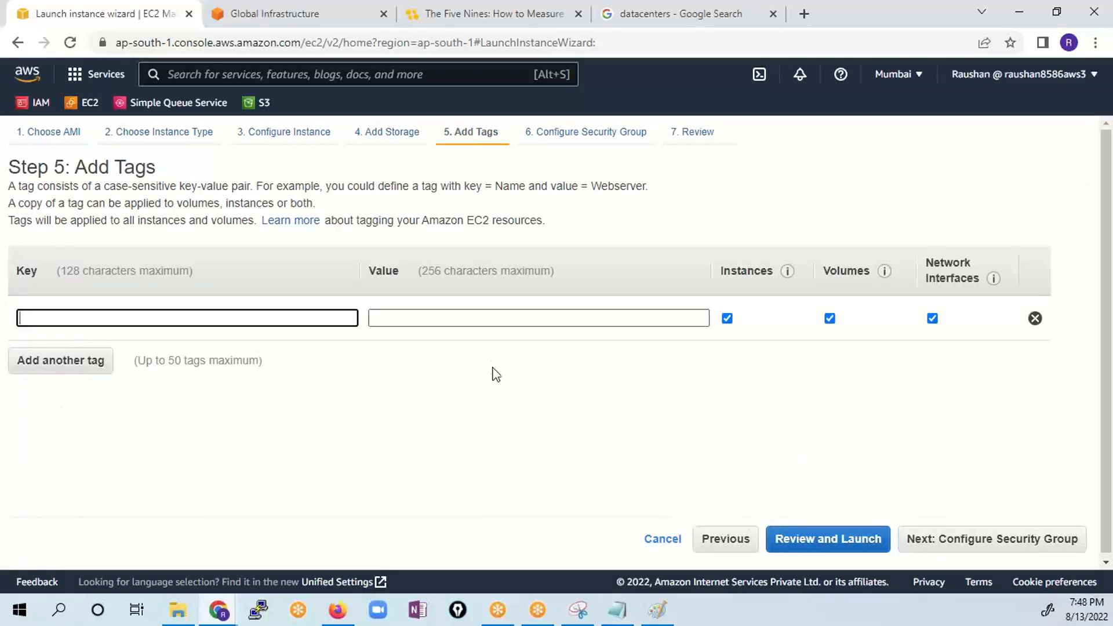
pyautogui.click(974, 544)
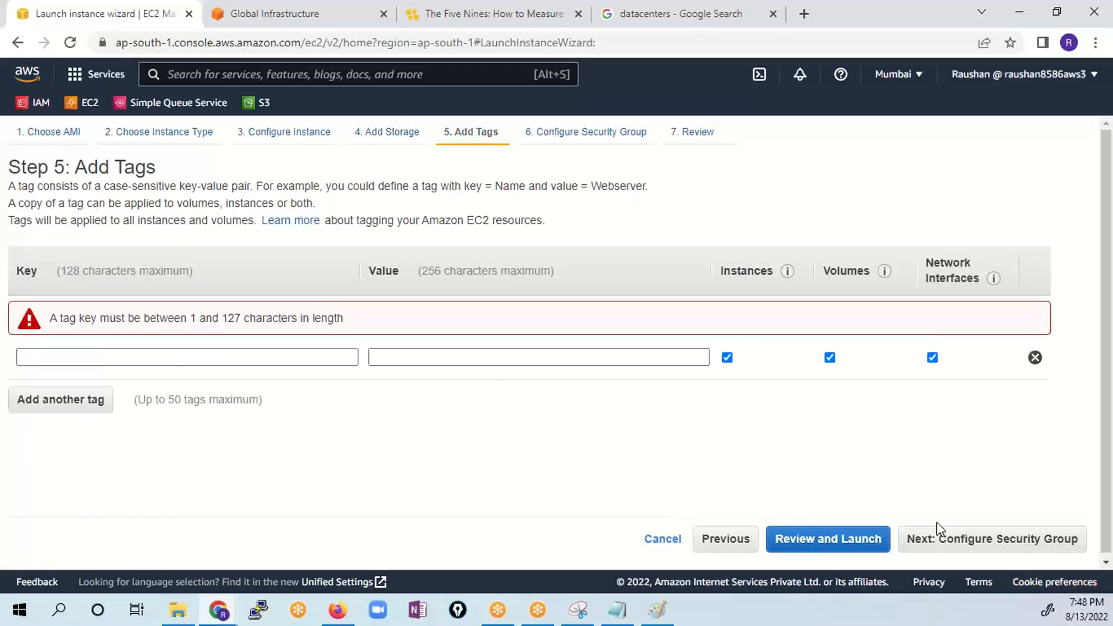
pyautogui.click(82, 359)
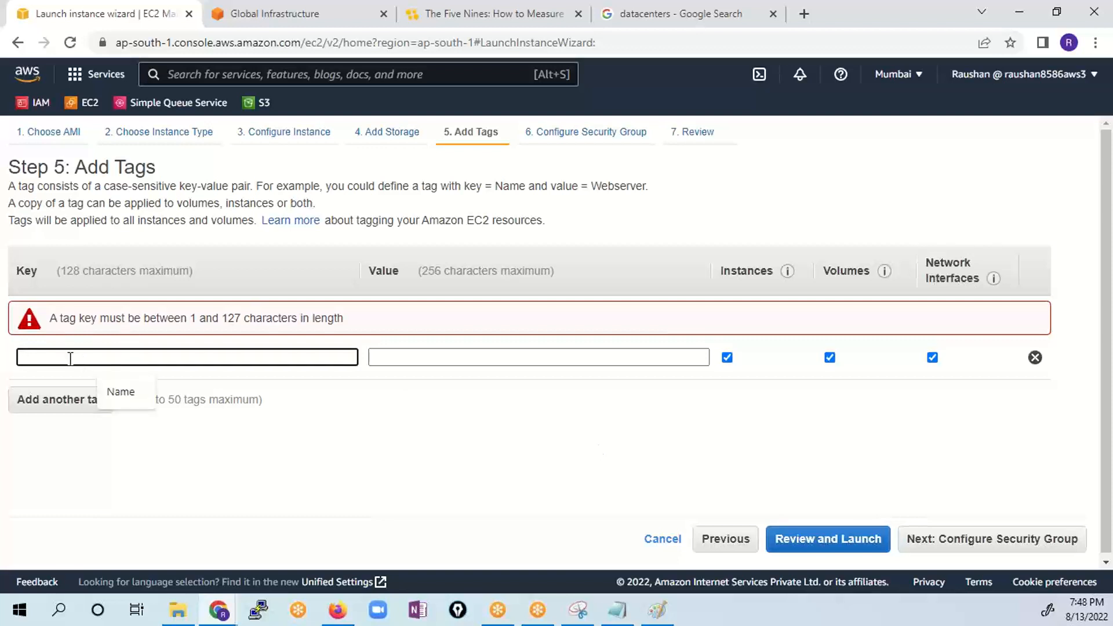
pyautogui.write('Name')
pyautogui.press('Tab')
pyautogui.write('Serv')
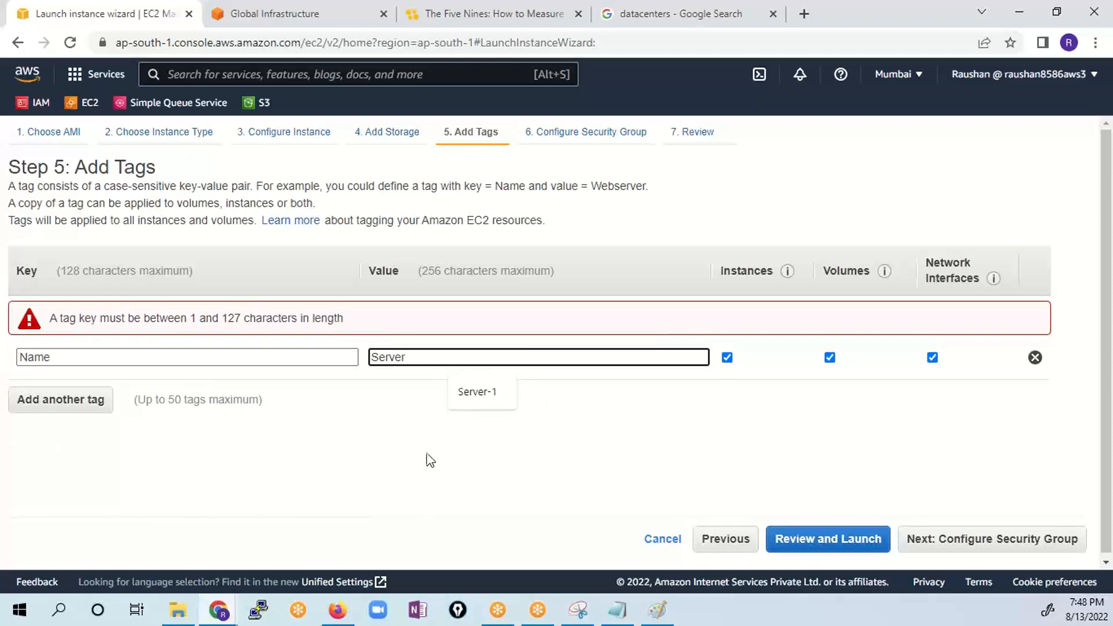
pyautogui.click(983, 540)
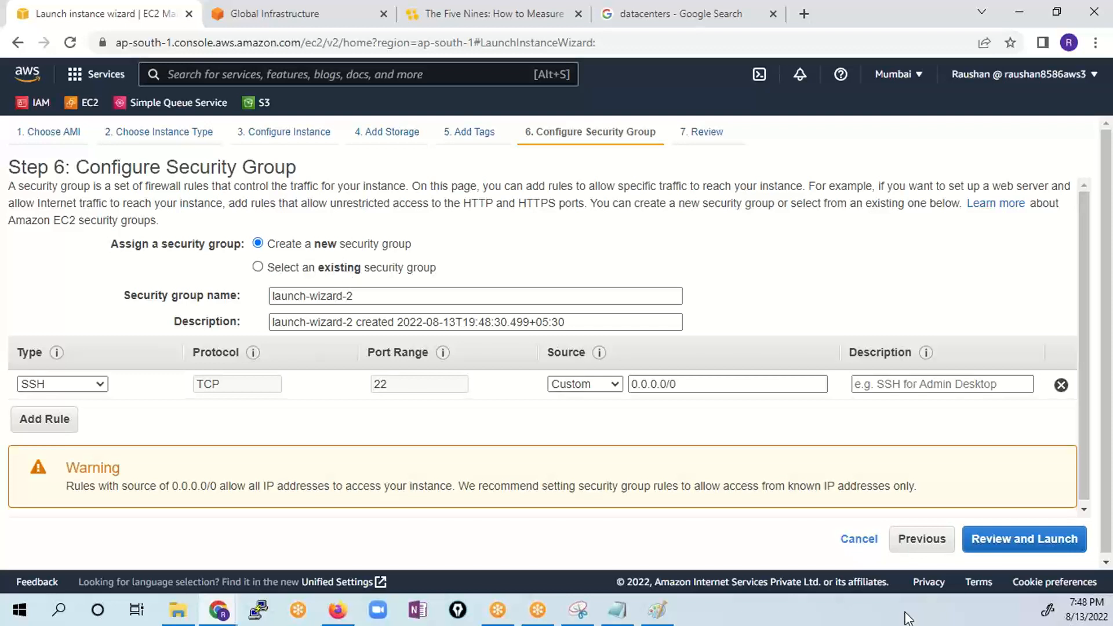
# - Return to the instance details and go to the User data text field under Advanced Details
pyautogui.click(902, 542)
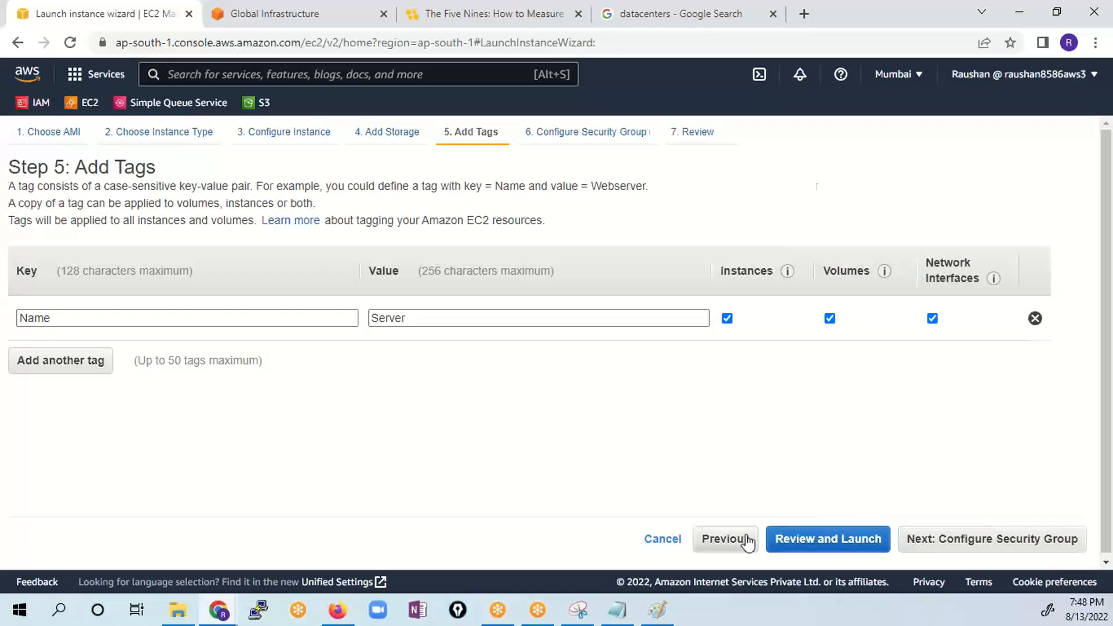
pyautogui.click(742, 538)
pyautogui.click(806, 536)
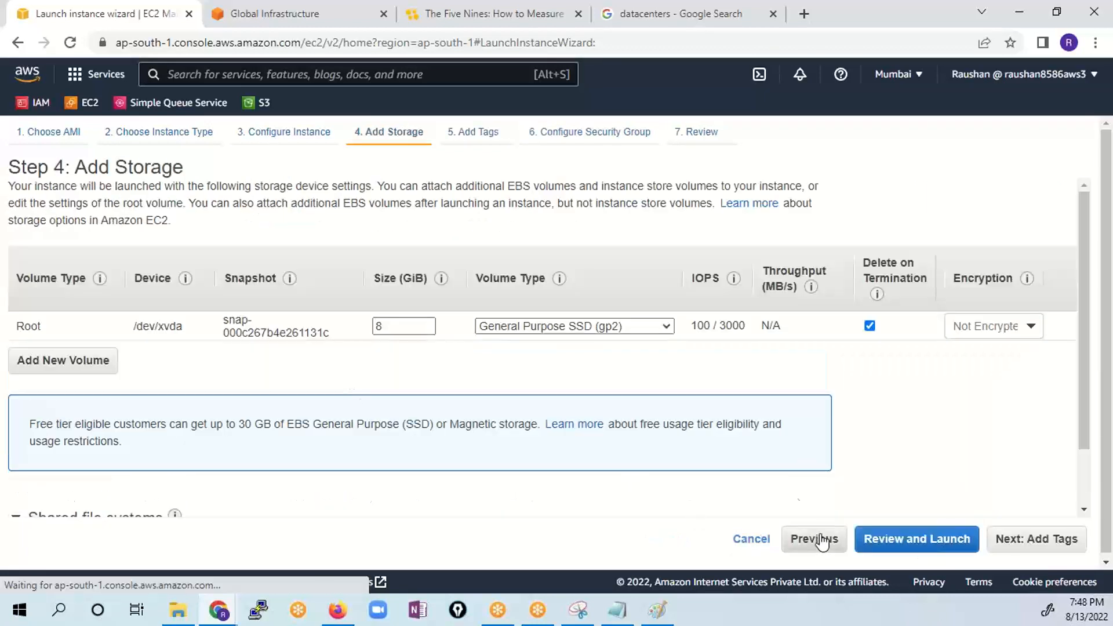
pyautogui.scroll(-5, 646, 418)
pyautogui.scroll(-4, 645, 419)
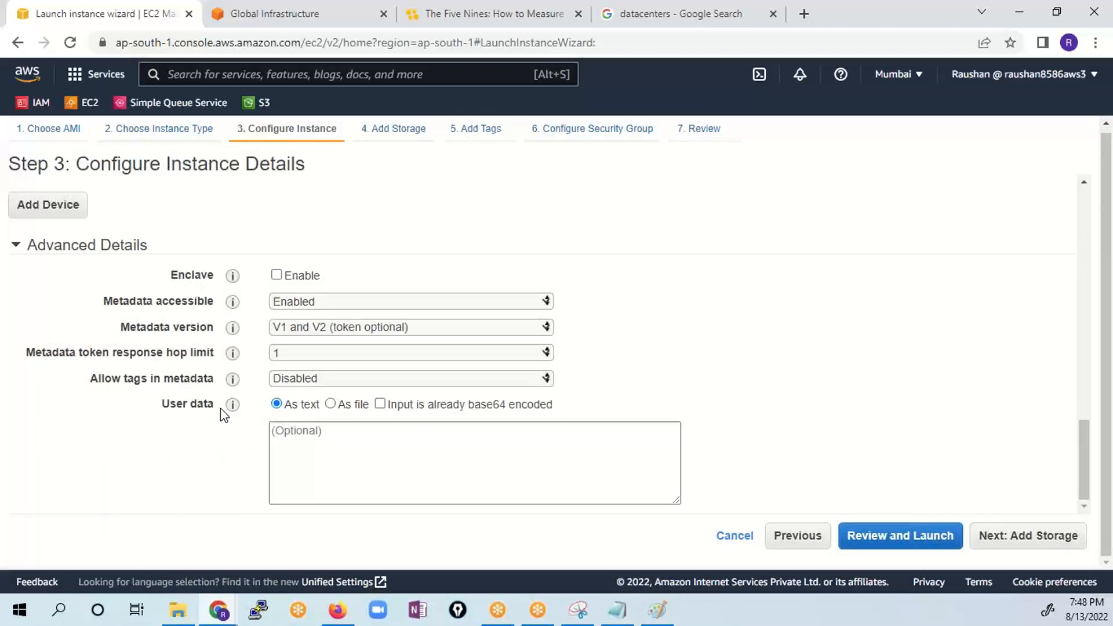
pyautogui.moveTo(220, 408); pyautogui.dragTo(160, 406)
pyautogui.click(364, 432)
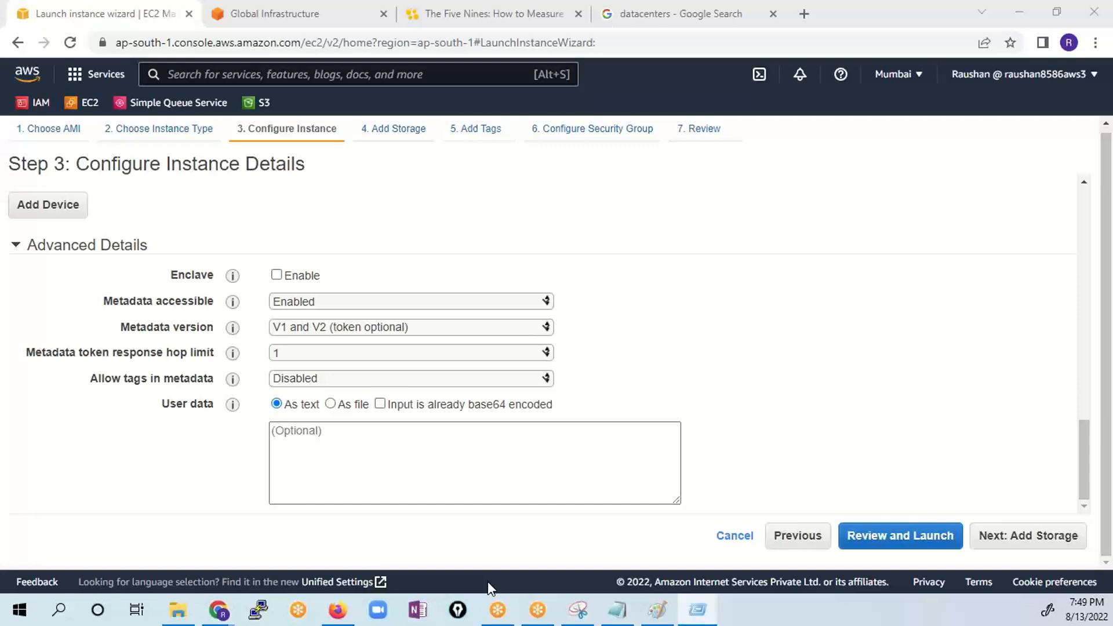
# - Switch to Notepad++ and paste the bash script that installs httpd and writes a Hello World index.html into the blank document
pyautogui.click(513, 466)
pyautogui.moveTo(1112, 70); pyautogui.dragTo(700, 124)
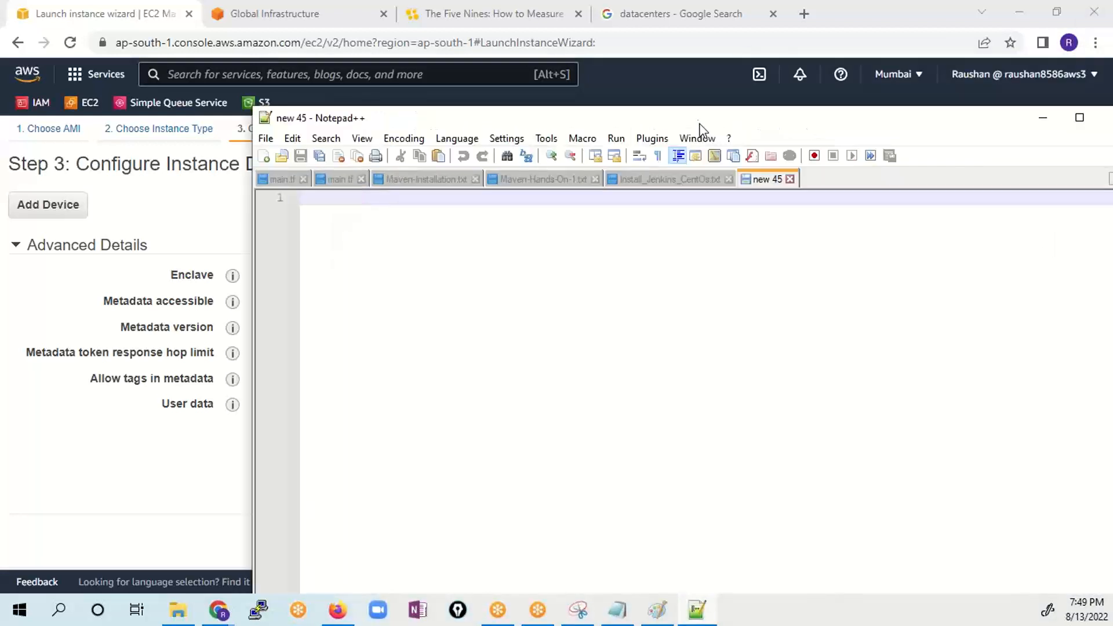
pyautogui.doubleClick(700, 124)
pyautogui.write('#!/bin/bash # Use this for your user data (script from top to bottom) # install httpd (Linux 2 version) yum update -y yum install -y httpd systemctl start httpd systemctl enable httpd echo "<h1>Hello World from $(hostname -f)</h1>" > /var/www/html/index.html')
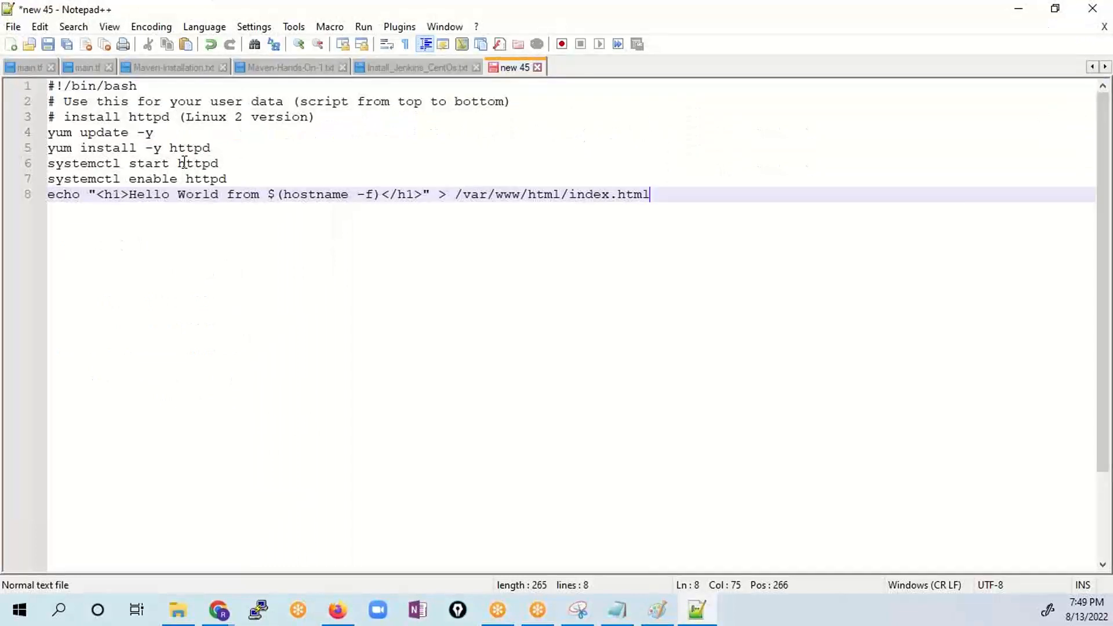
# - Examine the script's yum update, httpd install, start and enable lines, and the echo command with the hostname
pyautogui.moveTo(673, 195); pyautogui.dragTo(5, 75)
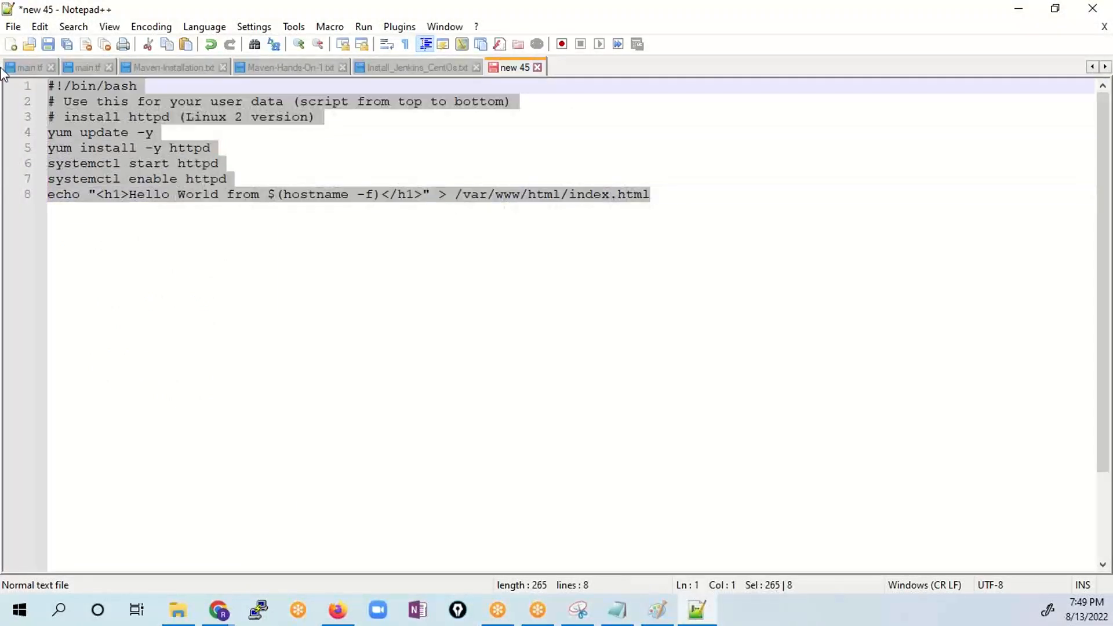
pyautogui.click(228, 117)
pyautogui.moveTo(158, 132); pyautogui.dragTo(3, 143)
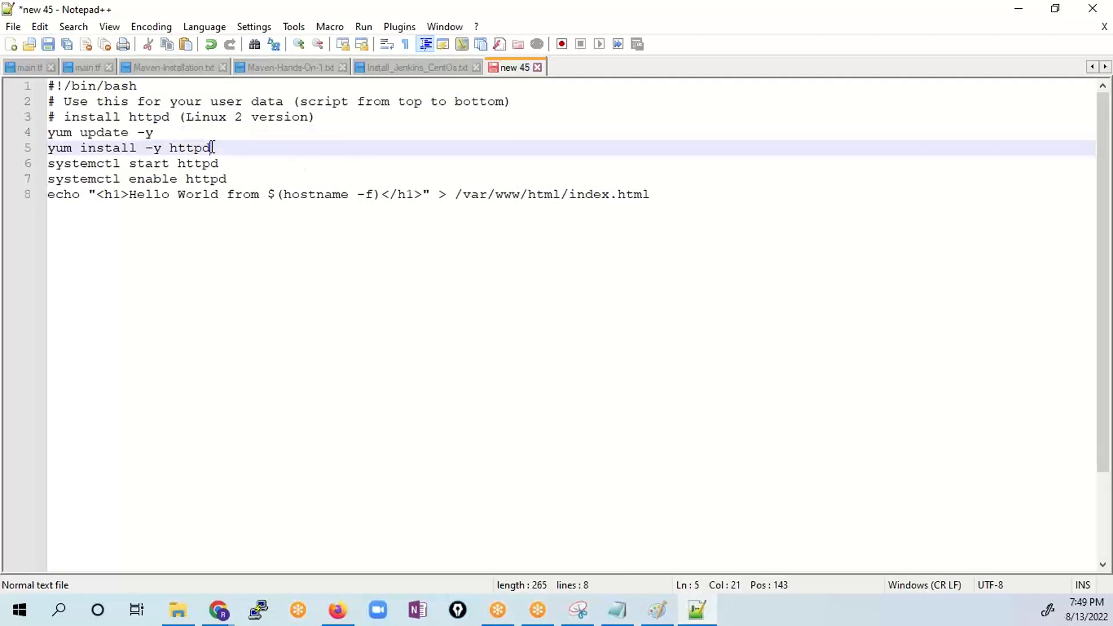
pyautogui.moveTo(211, 148); pyautogui.dragTo(175, 185)
pyautogui.click(222, 164)
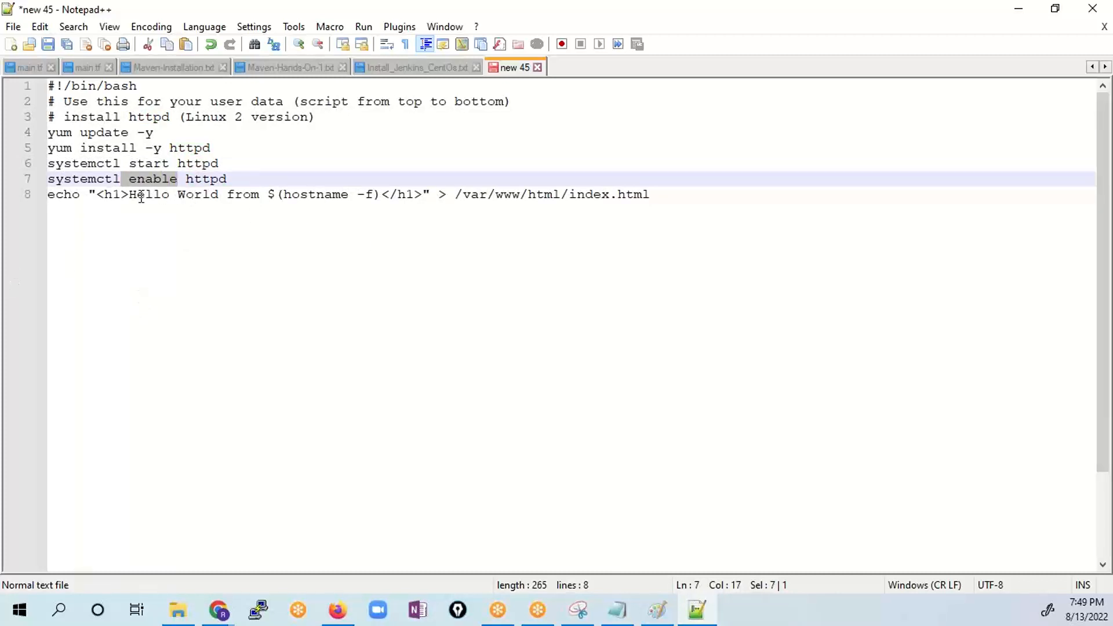
pyautogui.moveTo(129, 192); pyautogui.dragTo(253, 200)
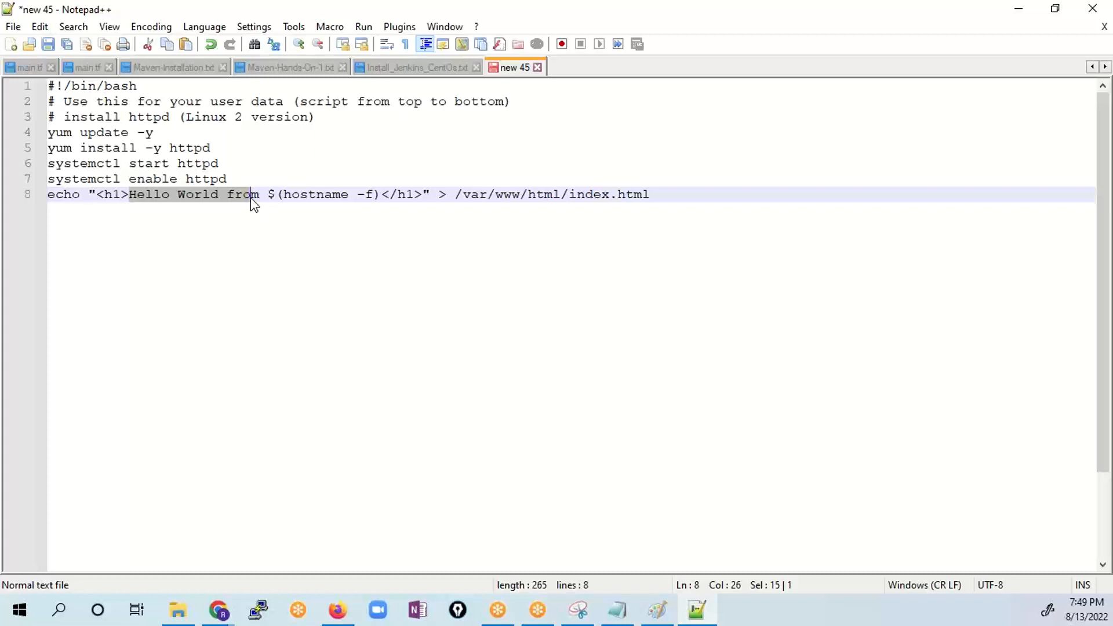
pyautogui.click(250, 215)
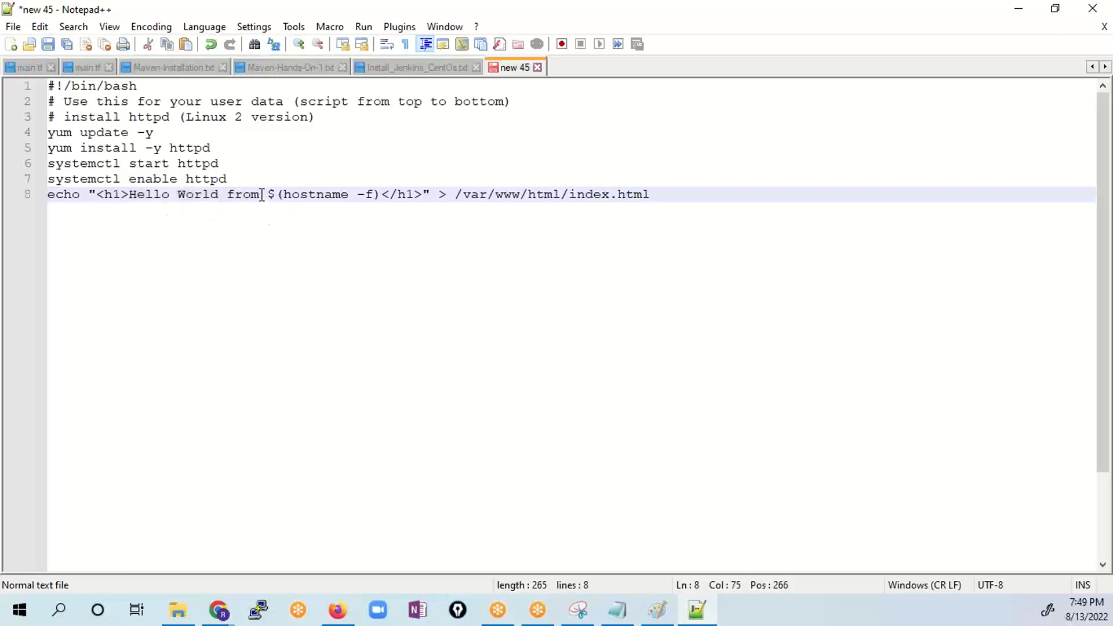
pyautogui.moveTo(262, 195); pyautogui.dragTo(138, 194)
pyautogui.moveTo(276, 195); pyautogui.dragTo(381, 198)
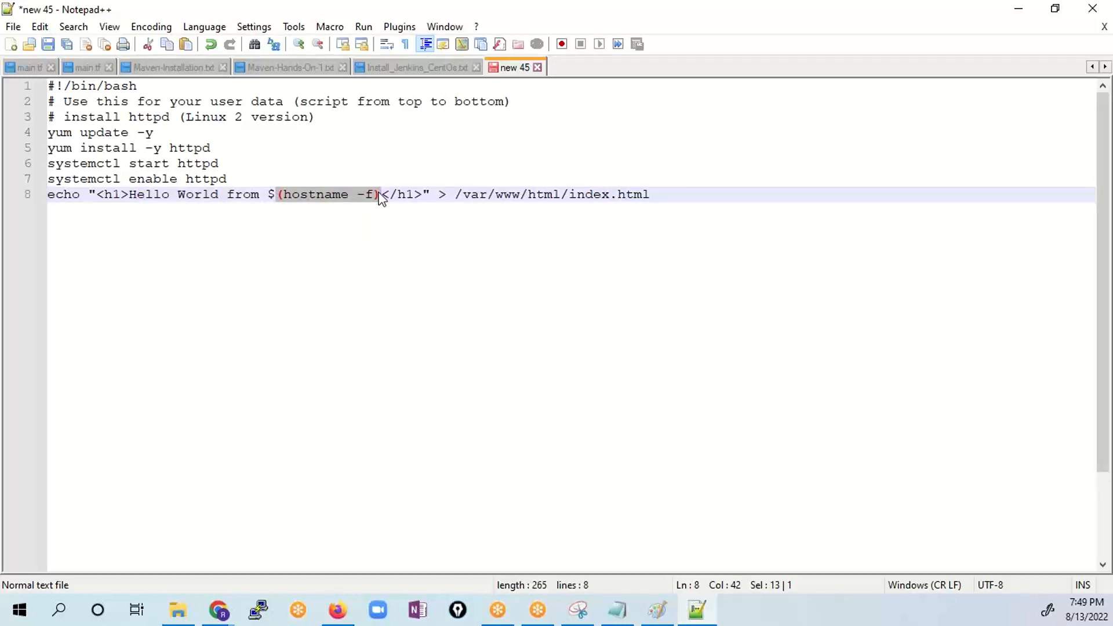
pyautogui.click(366, 201)
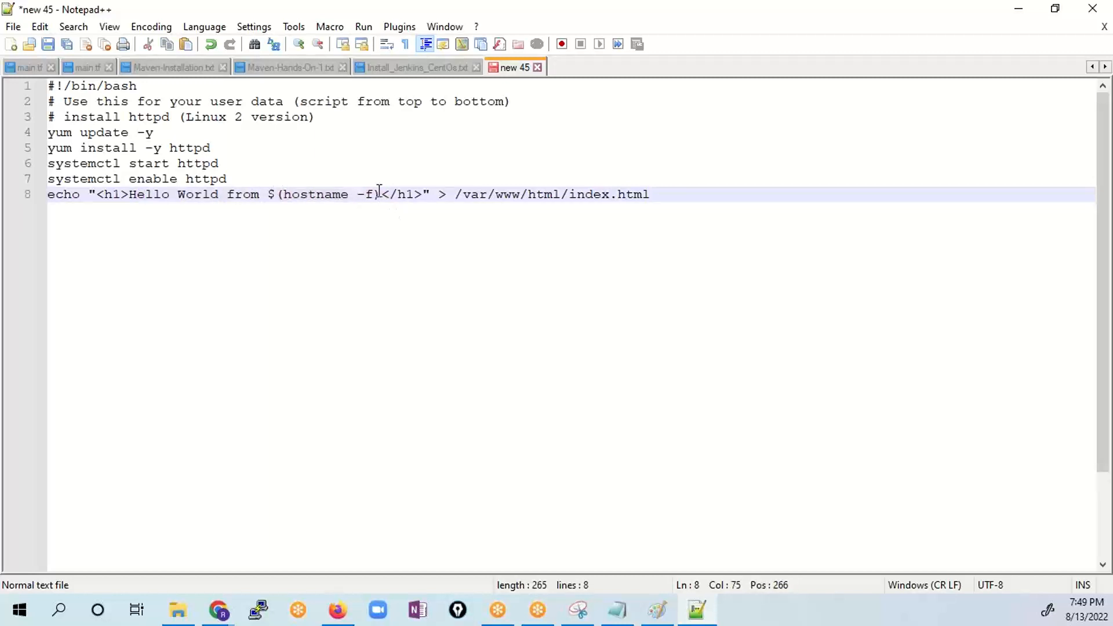
pyautogui.moveTo(379, 193); pyautogui.dragTo(145, 179)
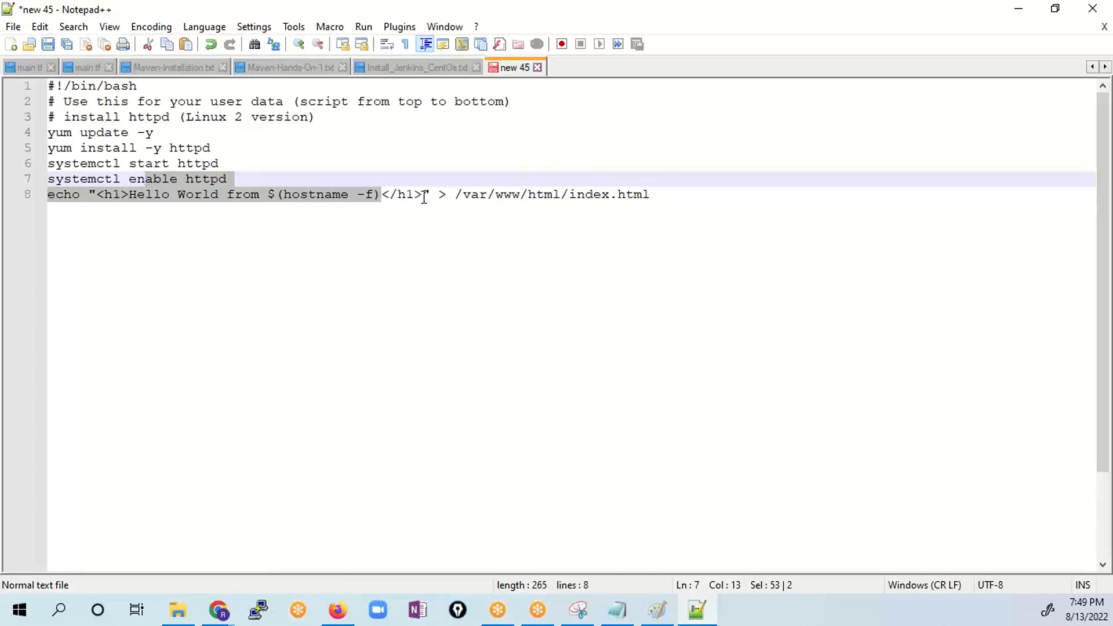
pyautogui.moveTo(424, 196); pyautogui.dragTo(153, 194)
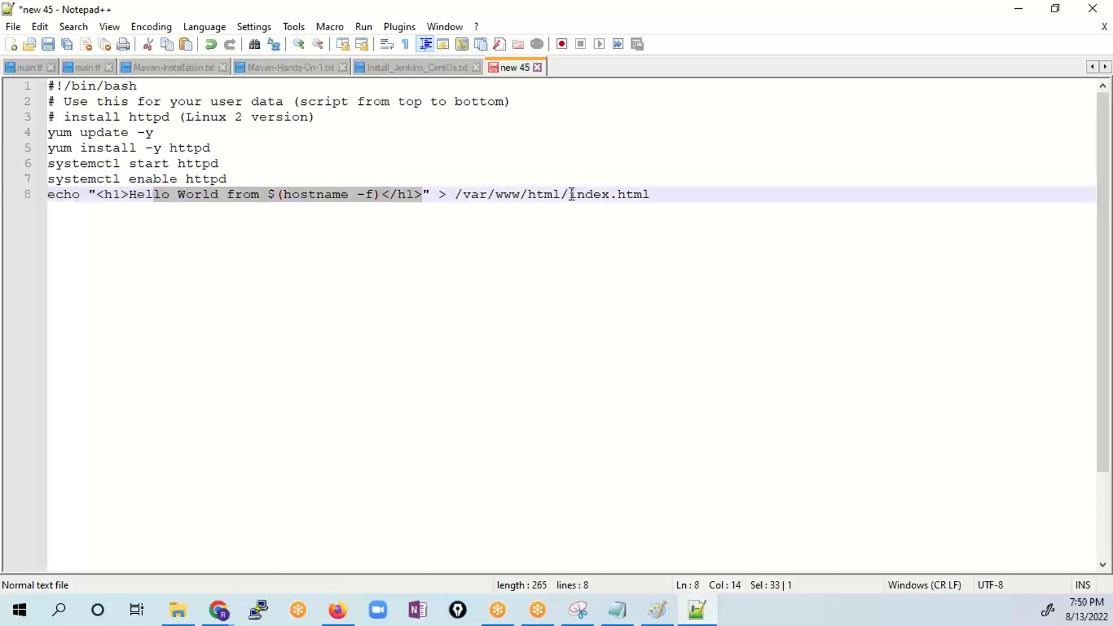
# - Copy the whole script into the User data field in the AWS launch wizard as text and continue to storage
pyautogui.moveTo(570, 194); pyautogui.dragTo(8, 69)
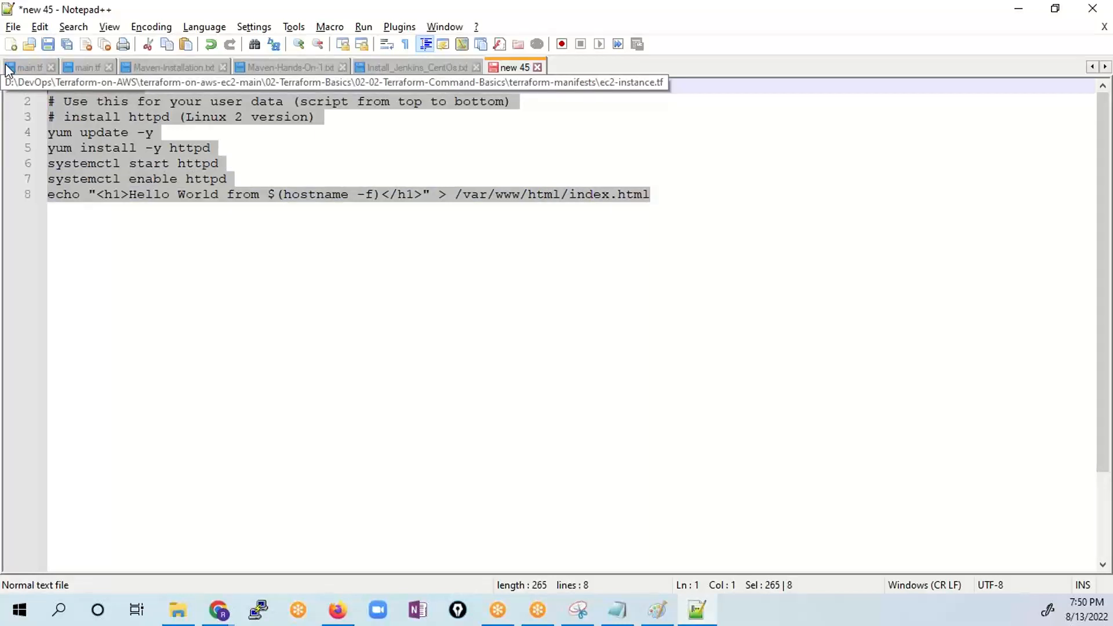
pyautogui.hotkey('alt', 'Tab')
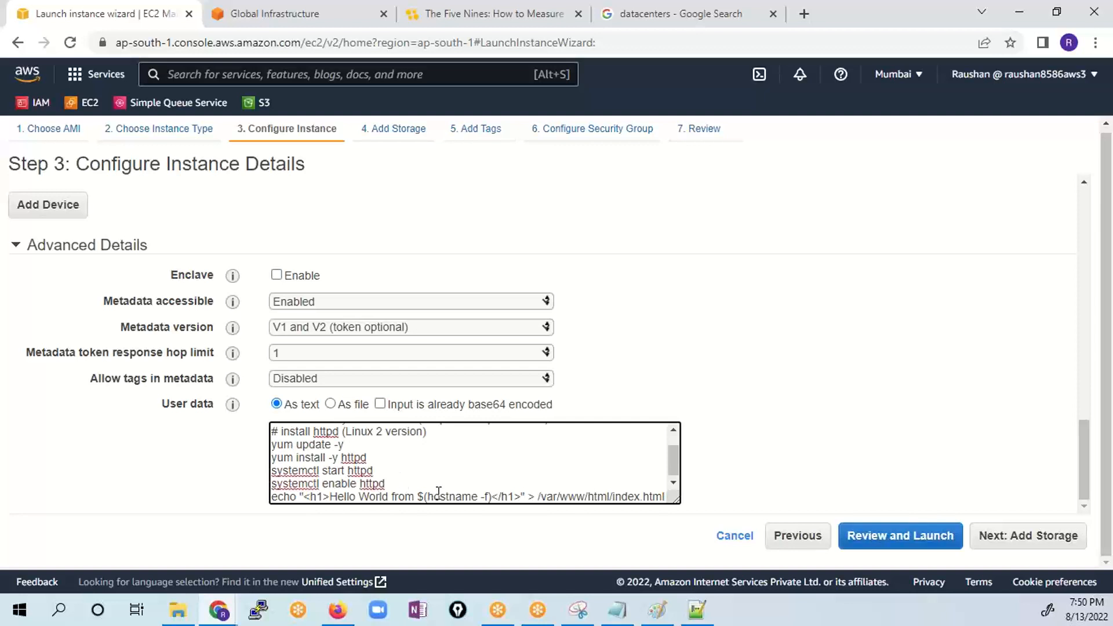
pyautogui.click(1031, 541)
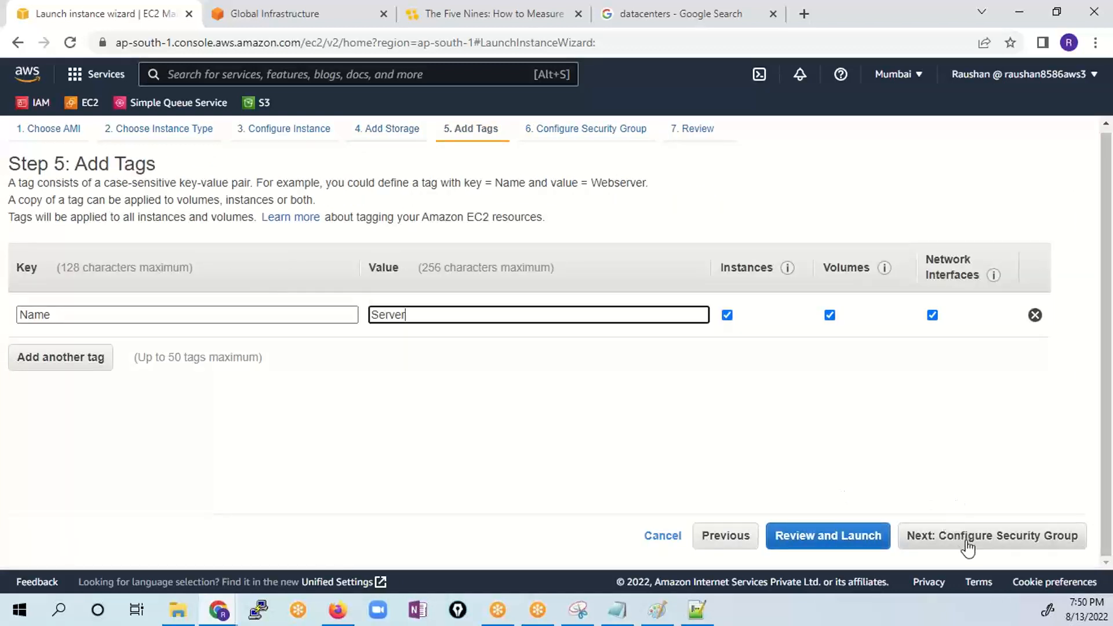
# - Keep the storage and tags, and name the new security group SG-LB-EC2
pyautogui.click(967, 546)
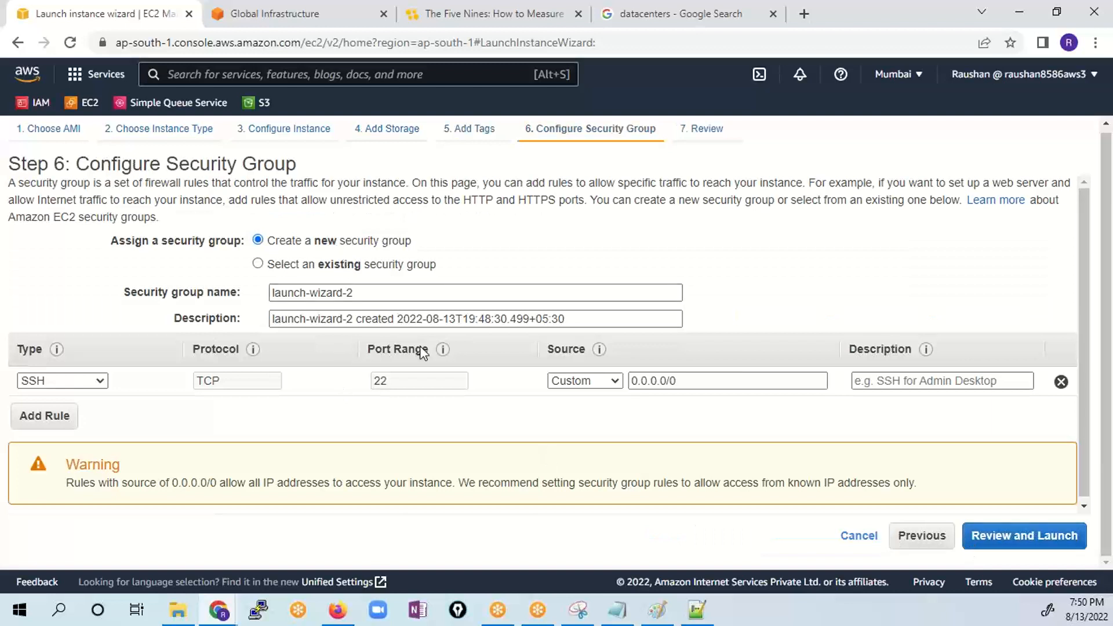
pyautogui.moveTo(354, 293); pyautogui.dragTo(2, 295)
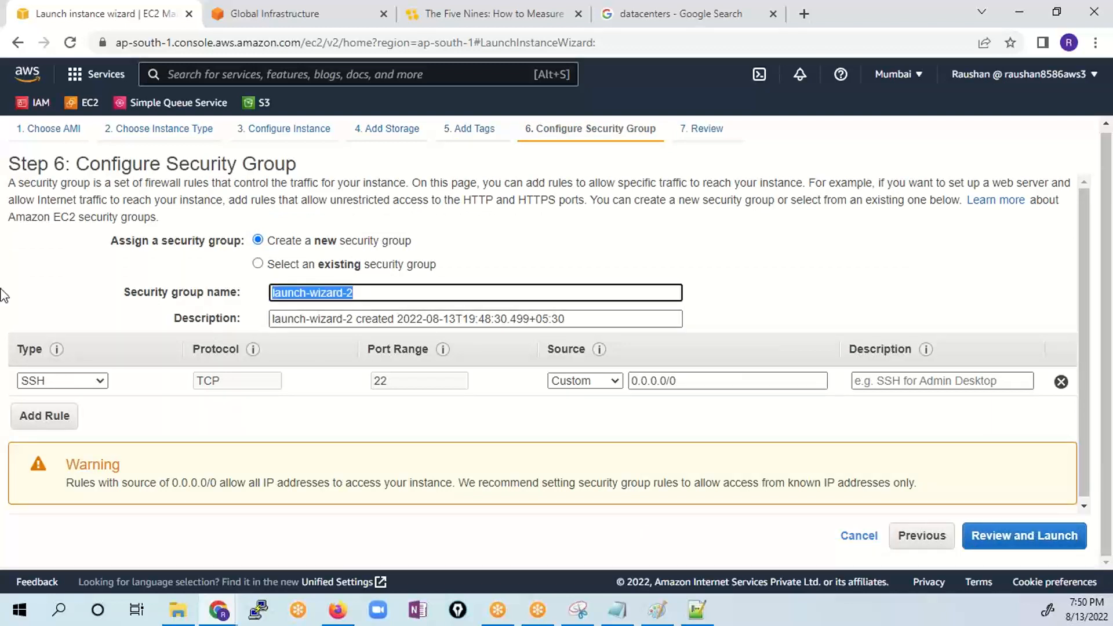
pyautogui.write('SG-LB-EC2')
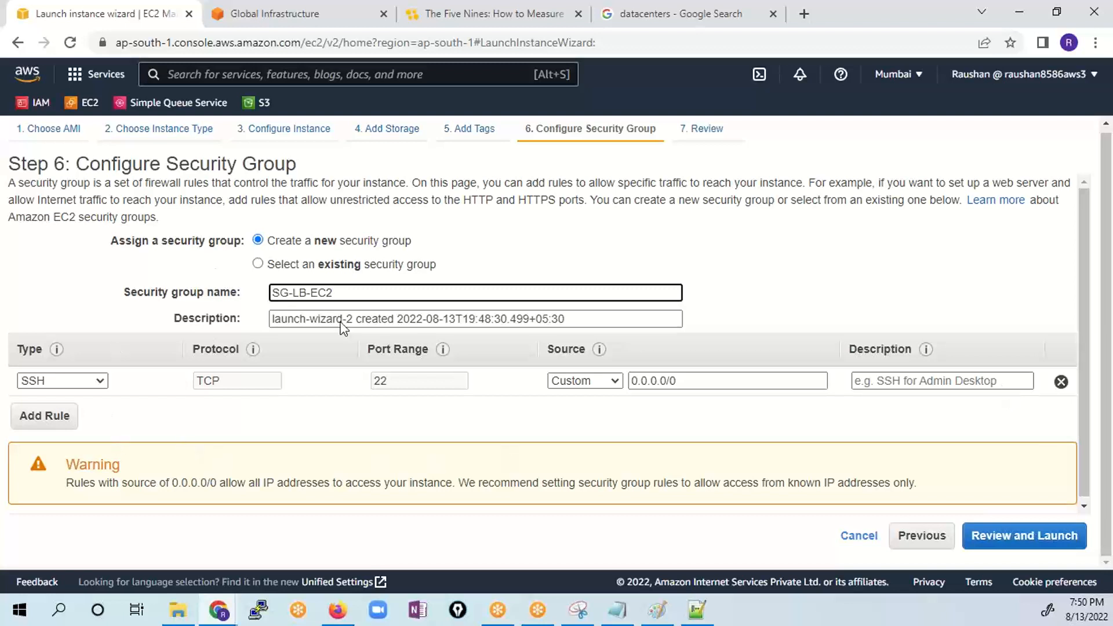
# - Add an inbound HTTP rule for port 80 with source 0.0.0.0/0, ::/0 to the security group
pyautogui.click(58, 419)
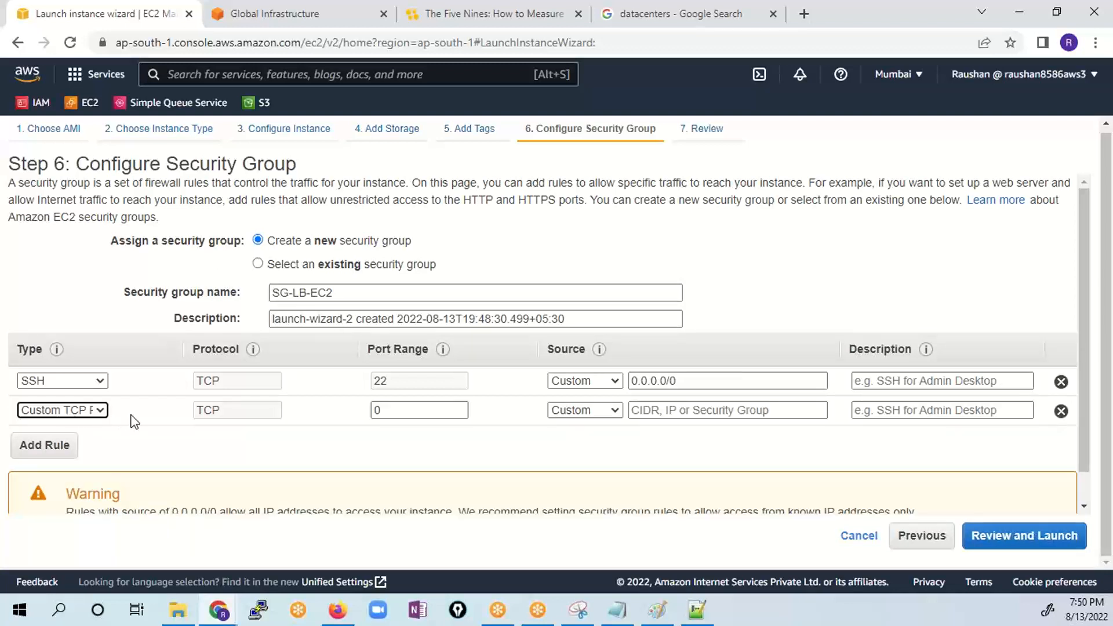
pyautogui.click(83, 415)
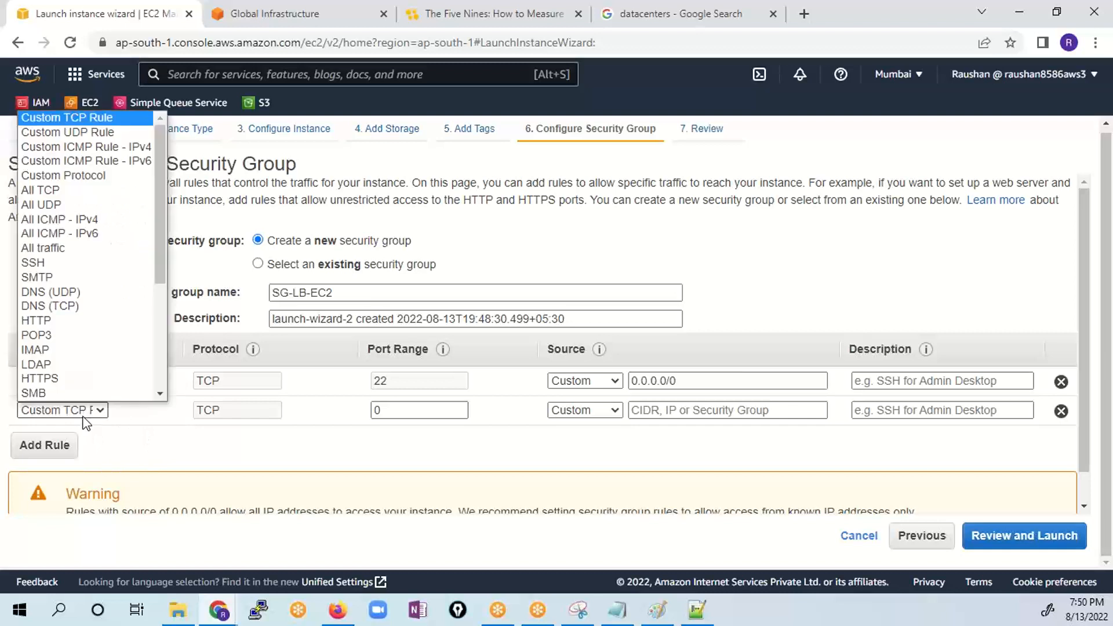
pyautogui.press('h')
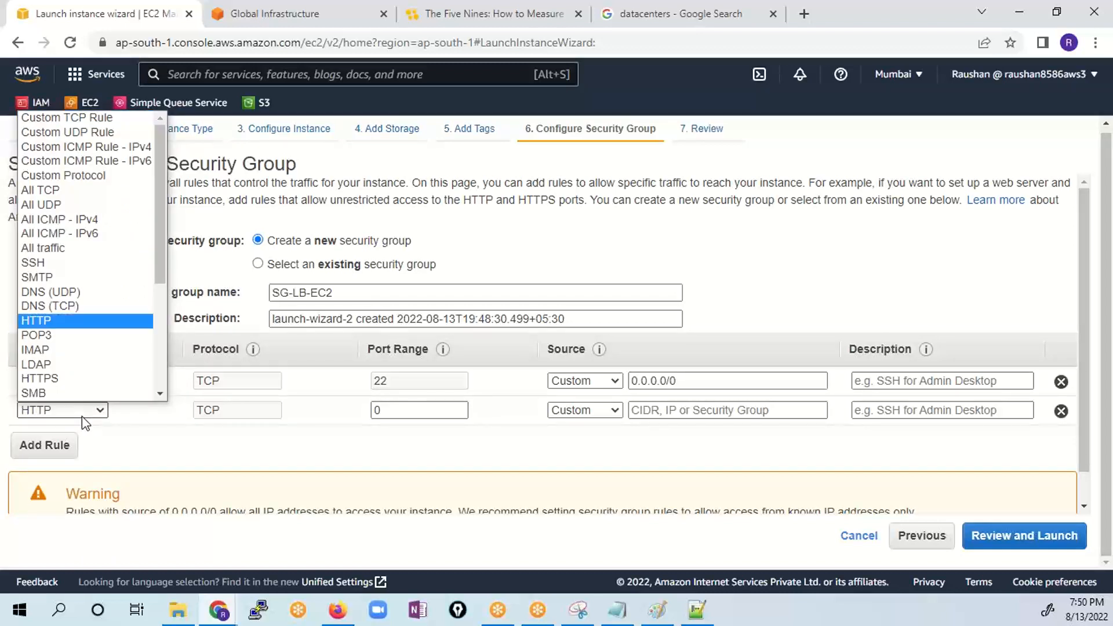
pyautogui.scroll(-1, 74, 328)
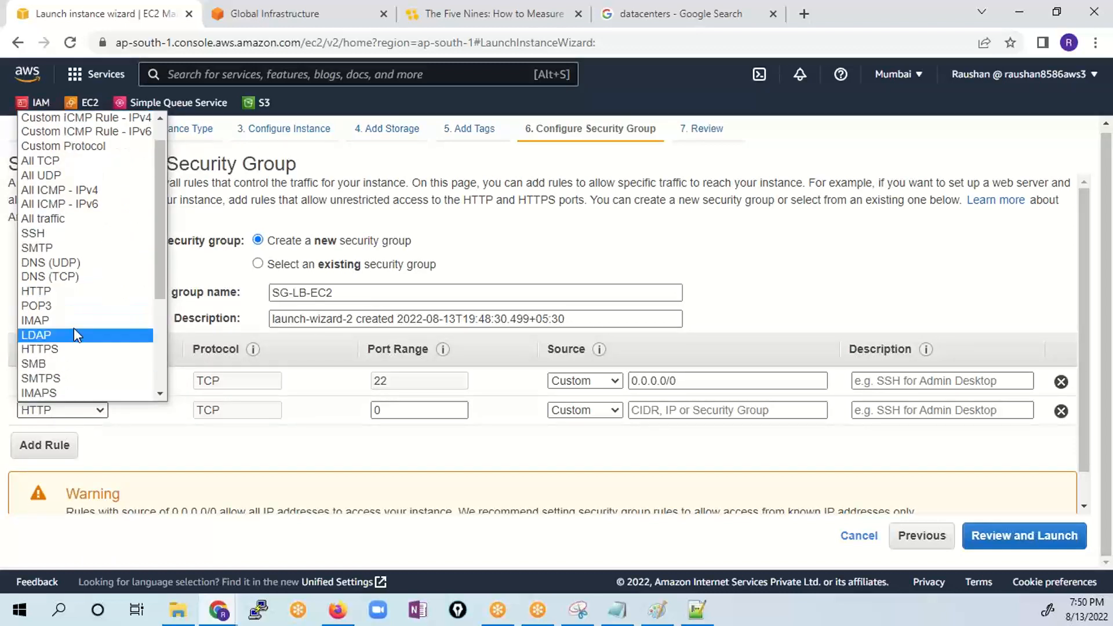
pyautogui.click(61, 293)
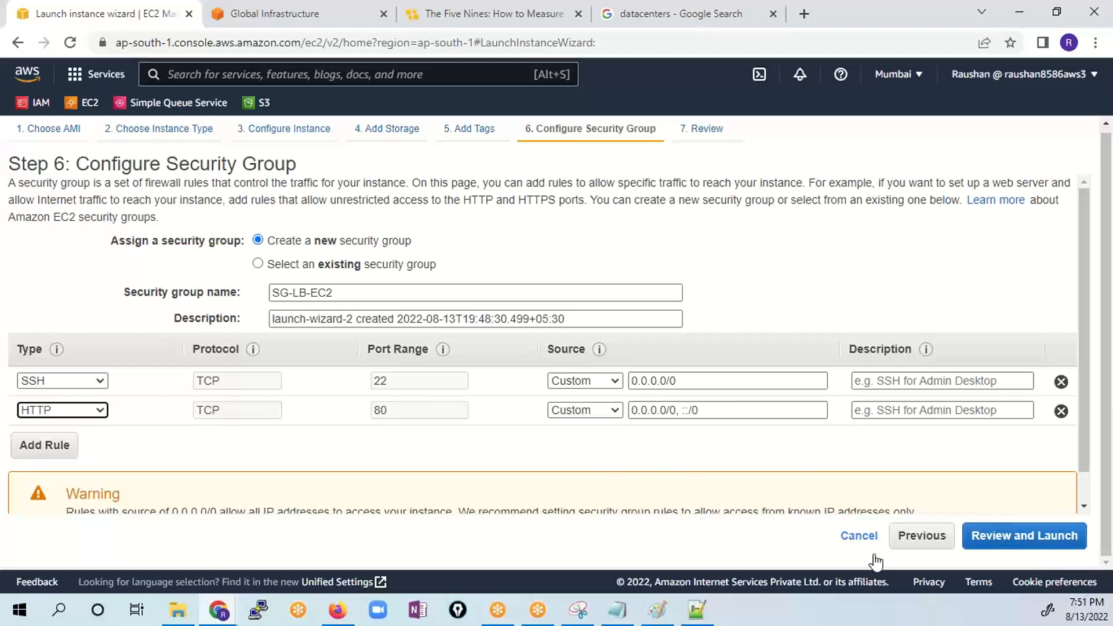
# - Review the launch, create a new RSA key pair named workshop-ha, and download its private key file
pyautogui.click(1003, 549)
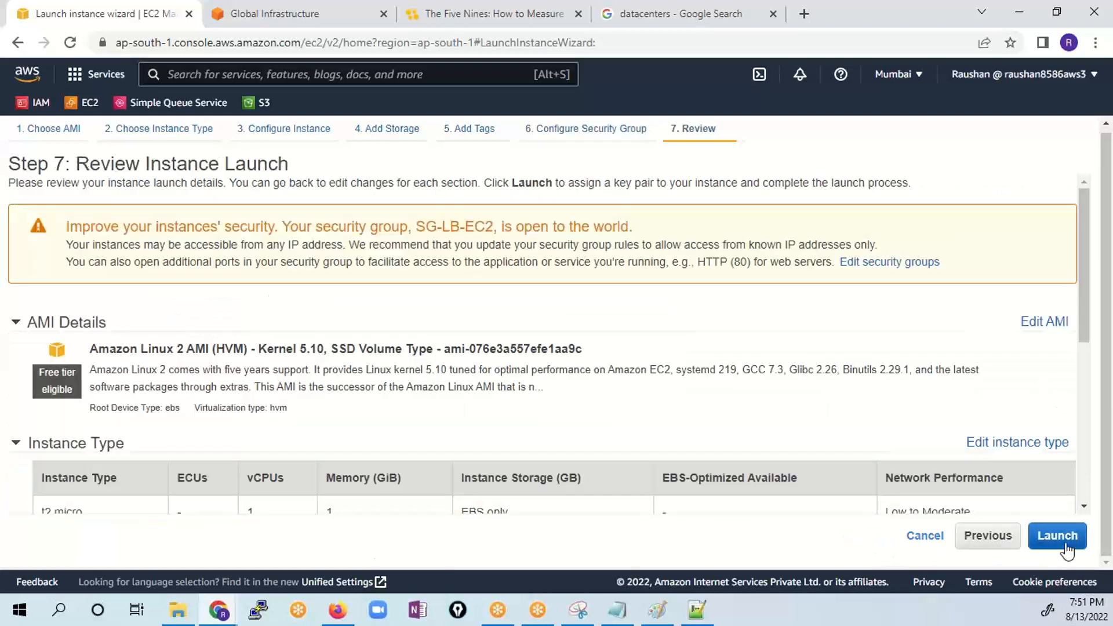
pyautogui.click(1065, 540)
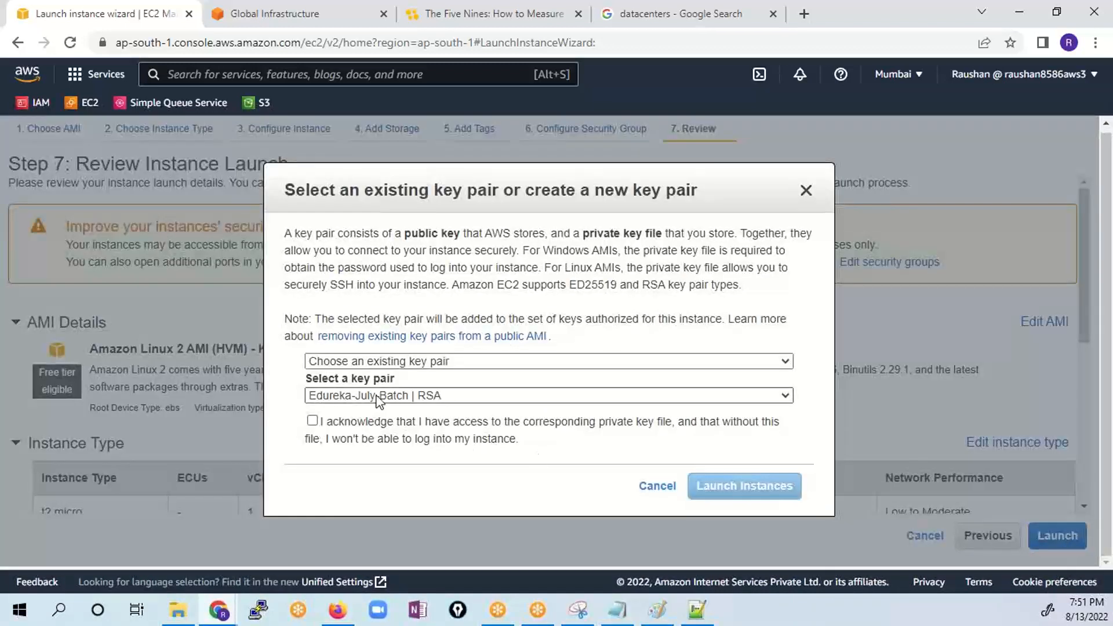
pyautogui.click(362, 361)
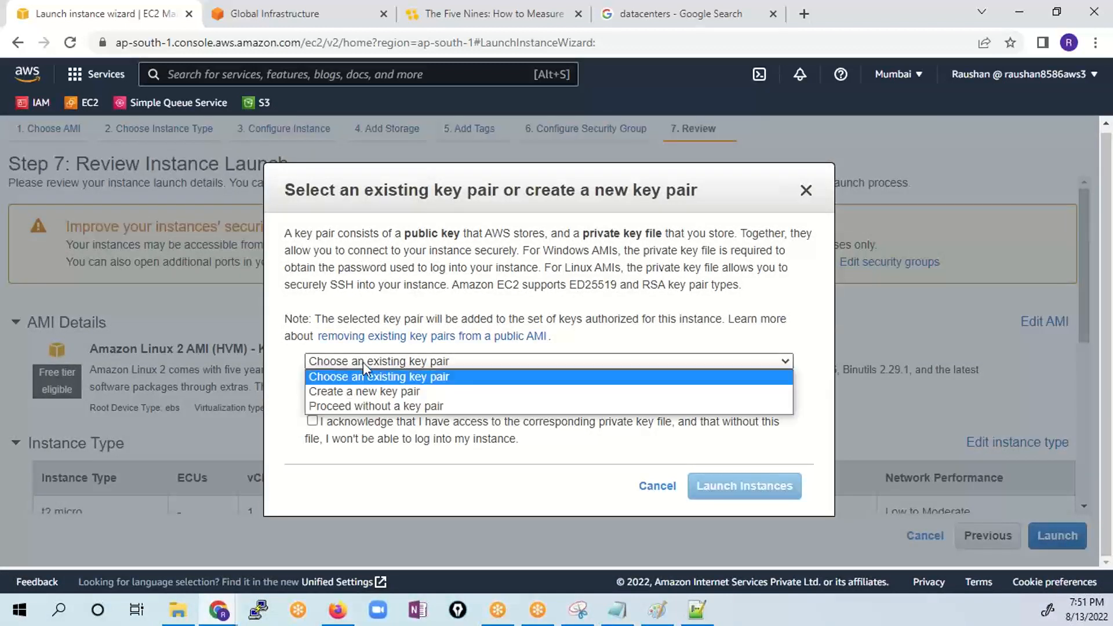
pyautogui.click(363, 391)
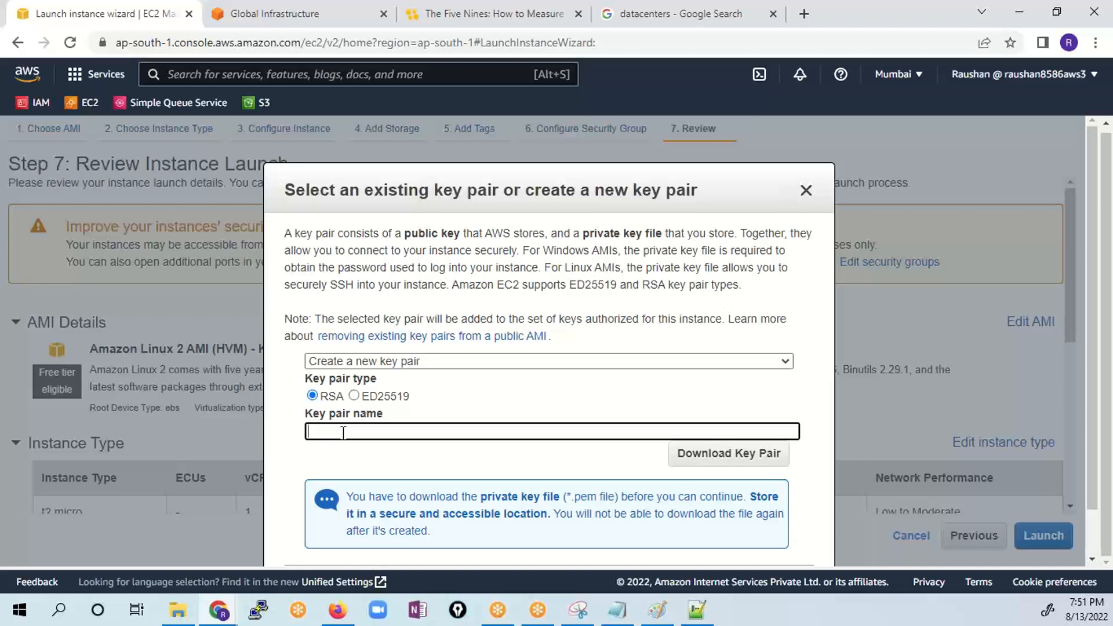
pyautogui.write('workshop-ha')
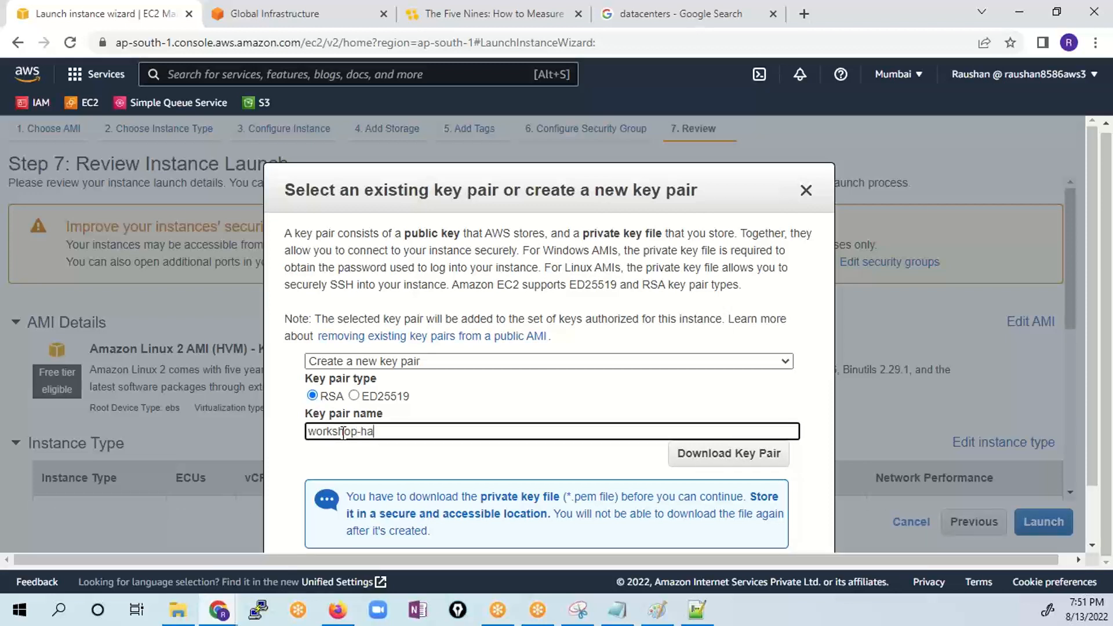
pyautogui.moveTo(377, 434); pyautogui.dragTo(43, 435)
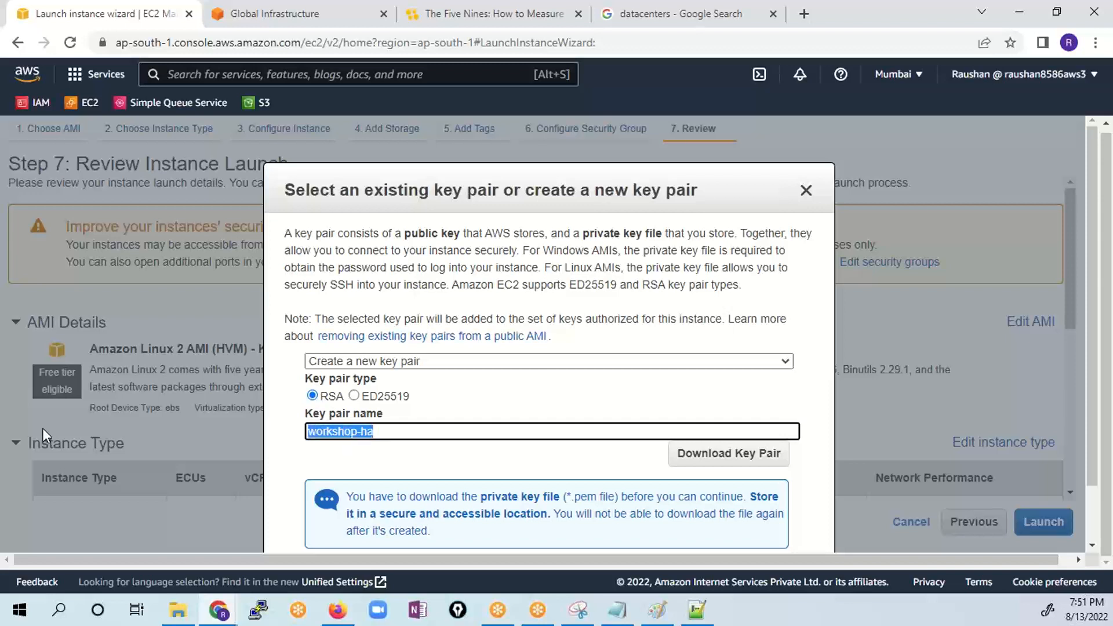
pyautogui.click(351, 436)
pyautogui.moveTo(450, 433); pyautogui.dragTo(230, 439)
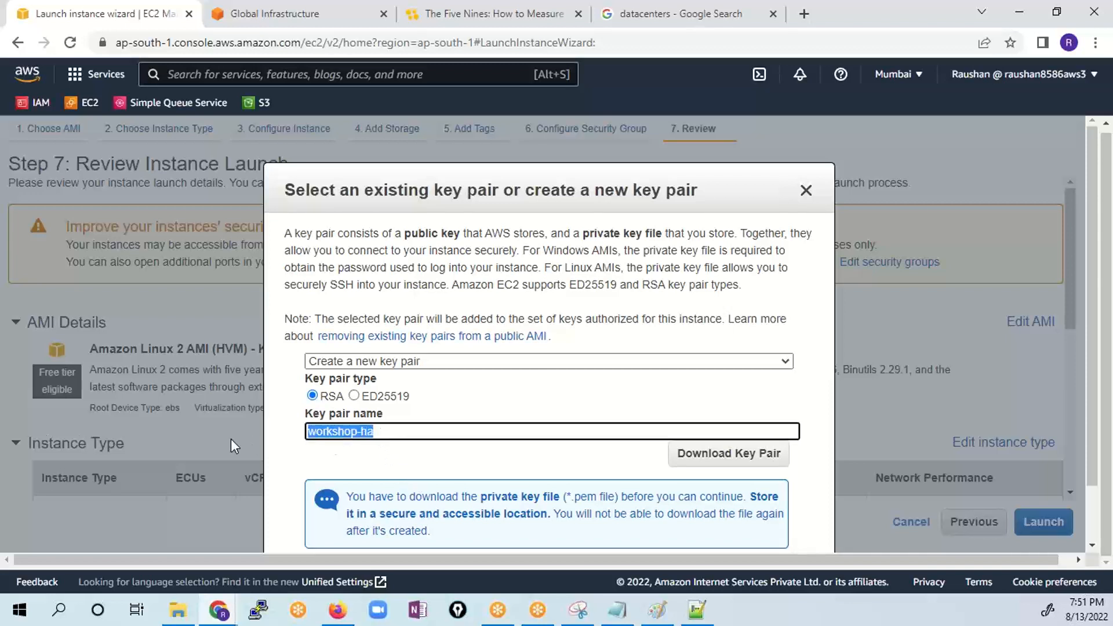
pyautogui.click(733, 458)
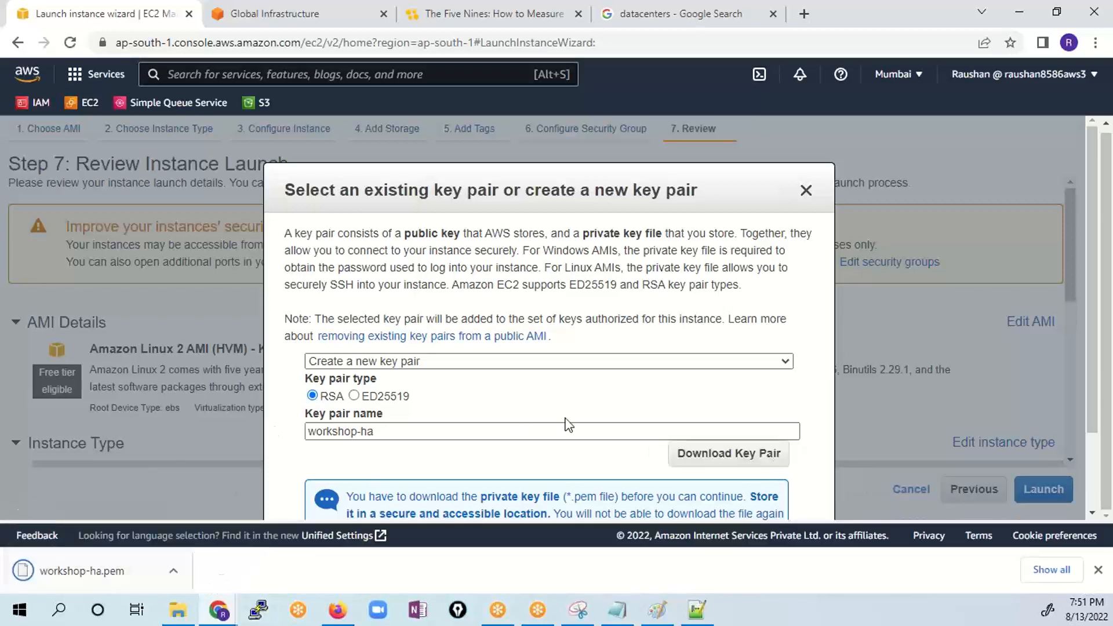
# - Launch the instances with the new key pair and open the EC2 dashboard with its load balancing options in view
pyautogui.scroll(-2, 566, 423)
pyautogui.click(728, 491)
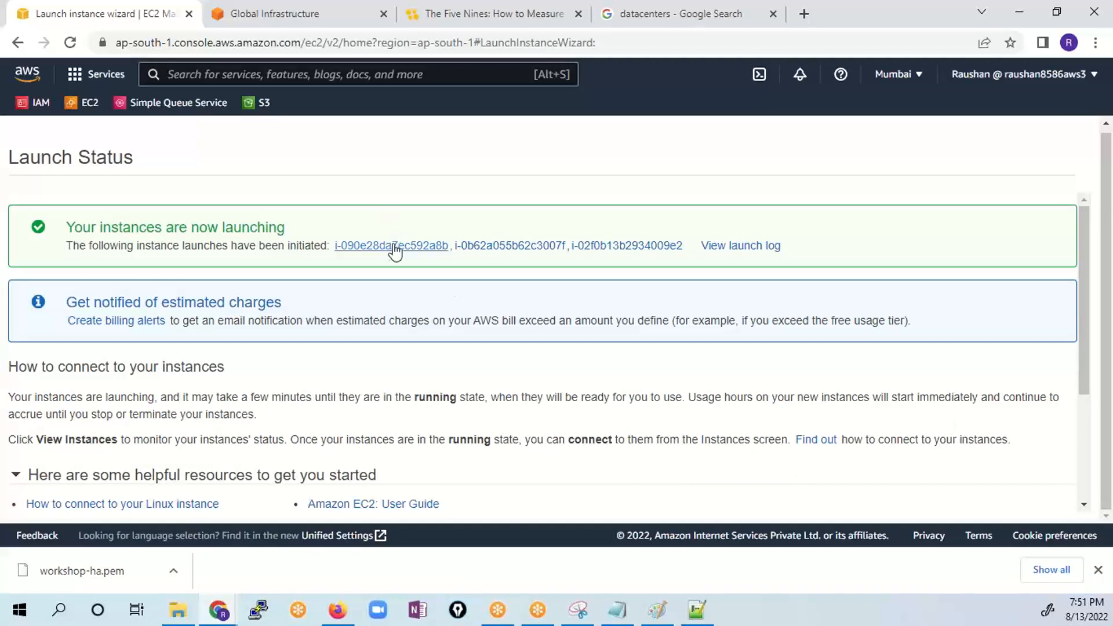
pyautogui.click(1098, 570)
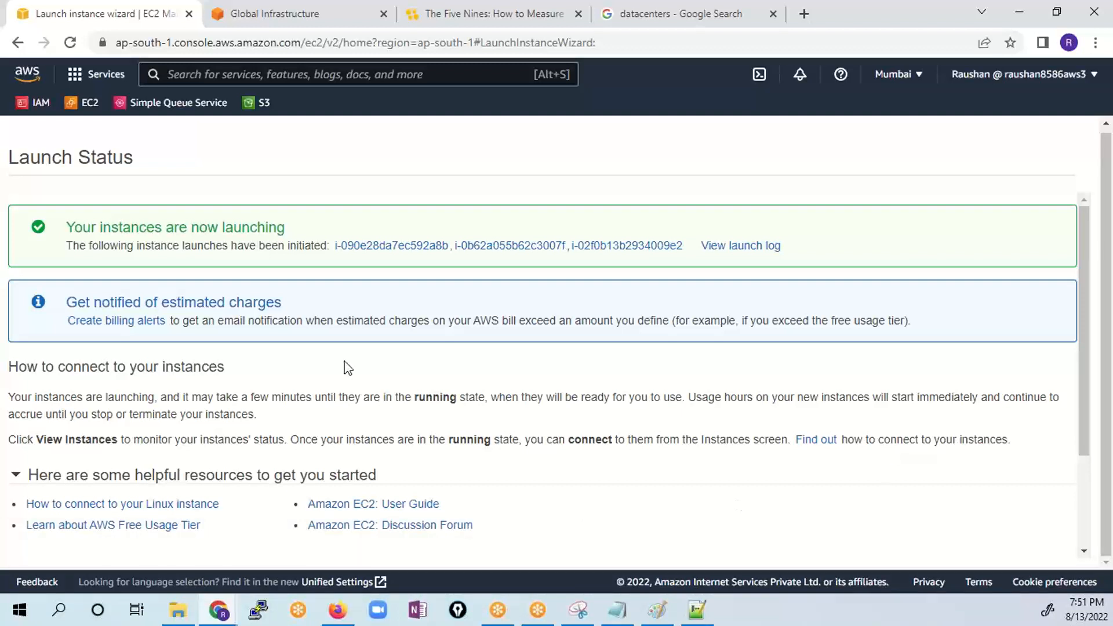
pyautogui.click(94, 107)
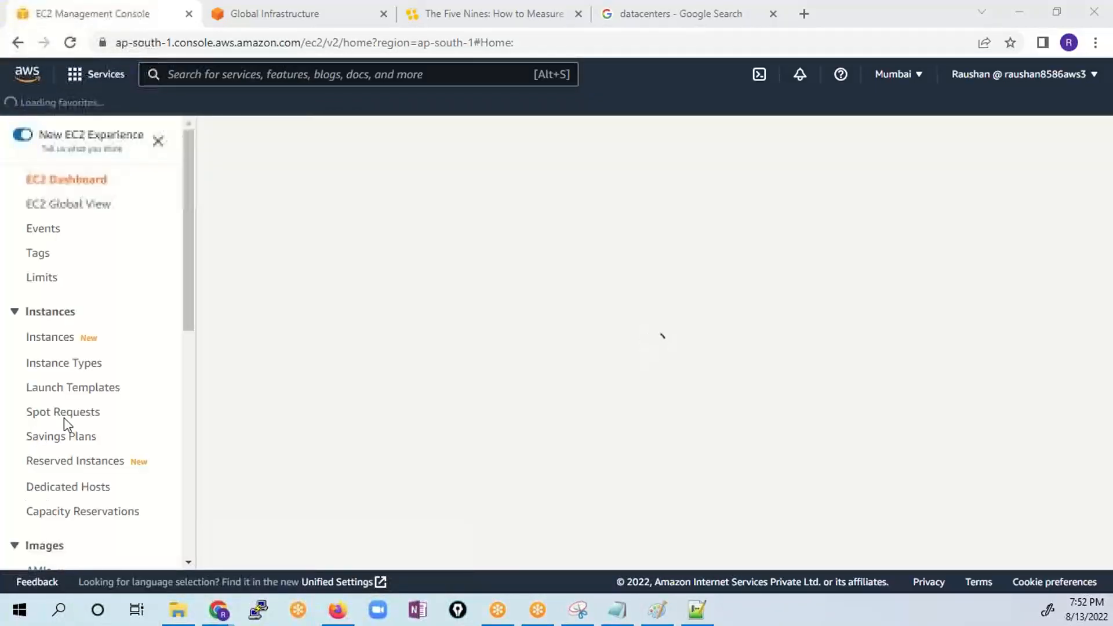
pyautogui.scroll(-8, 108, 412)
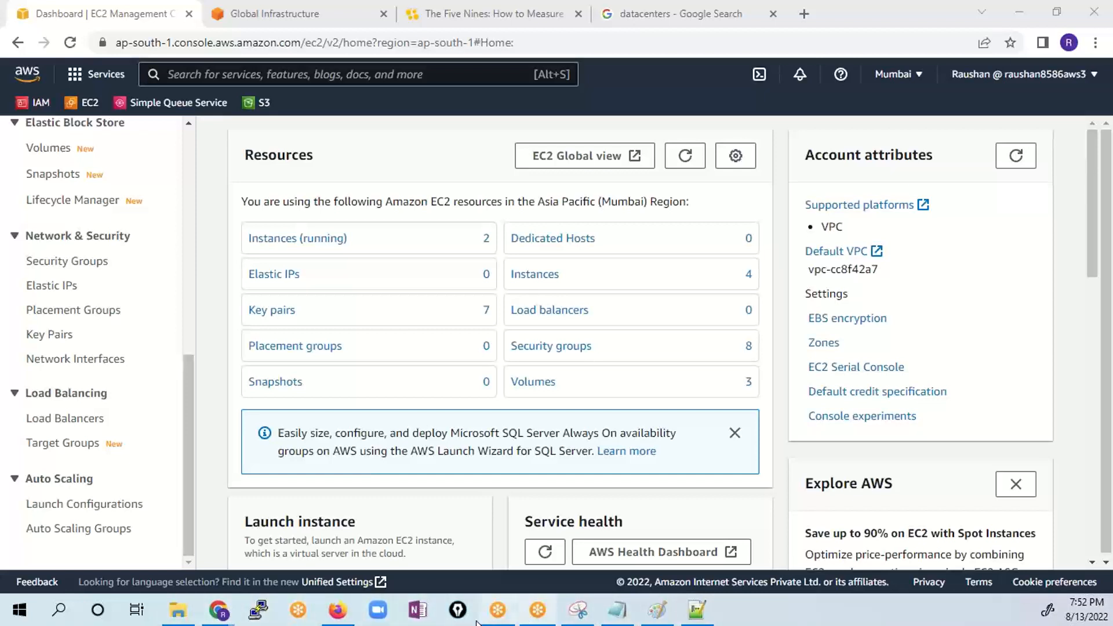
# - Switch to Paint and start a new blank canvas, discarding the unsaved availability zone drawing
pyautogui.click(657, 610)
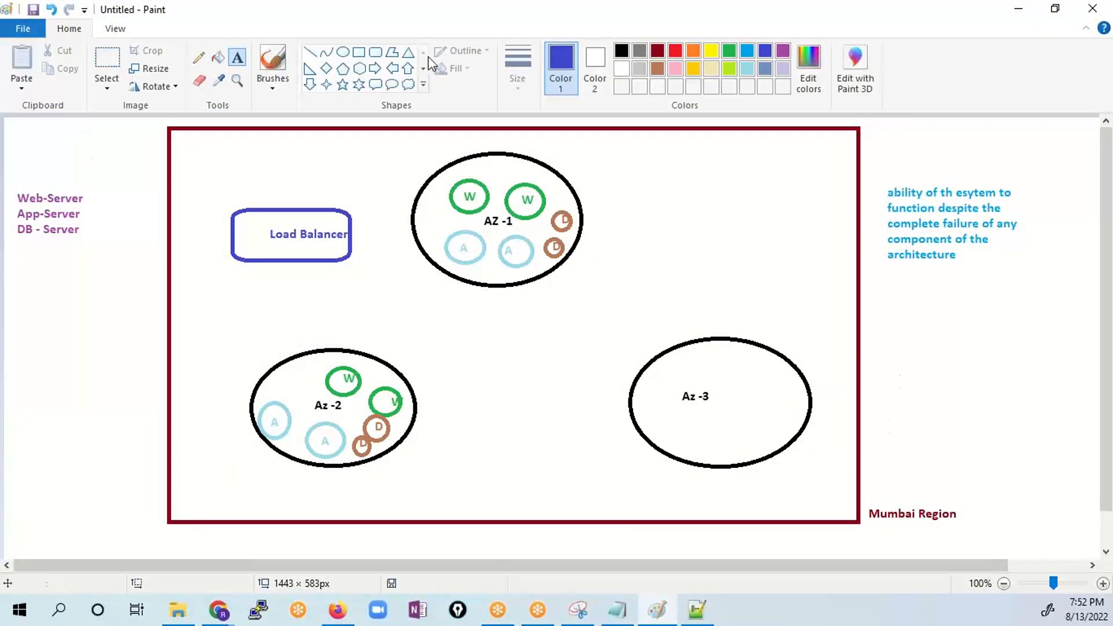
pyautogui.click(27, 28)
pyautogui.click(39, 55)
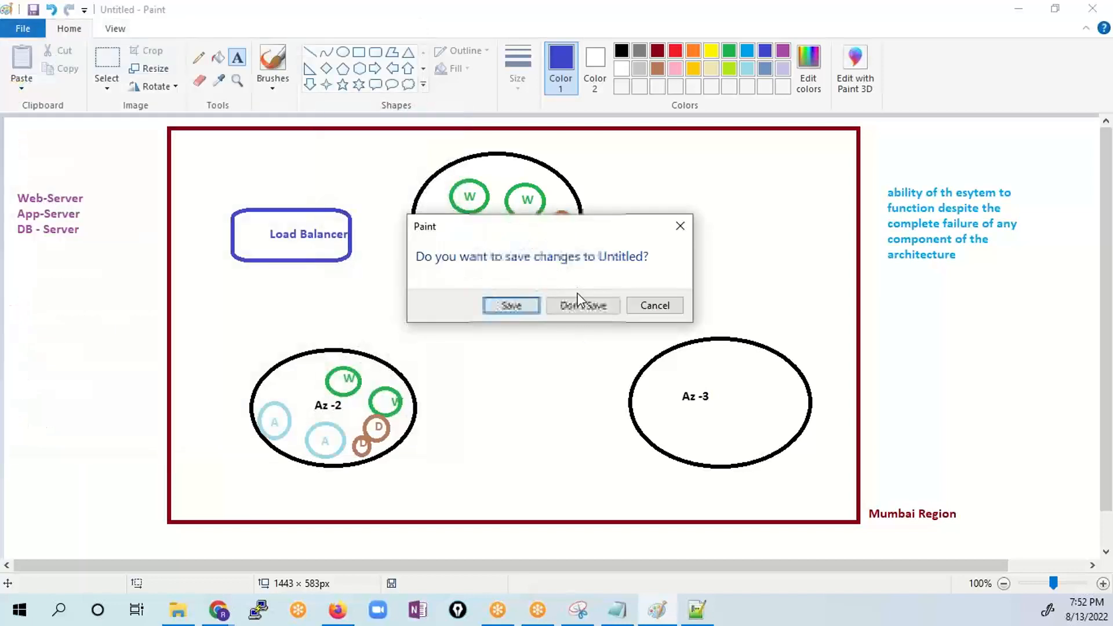
pyautogui.click(578, 302)
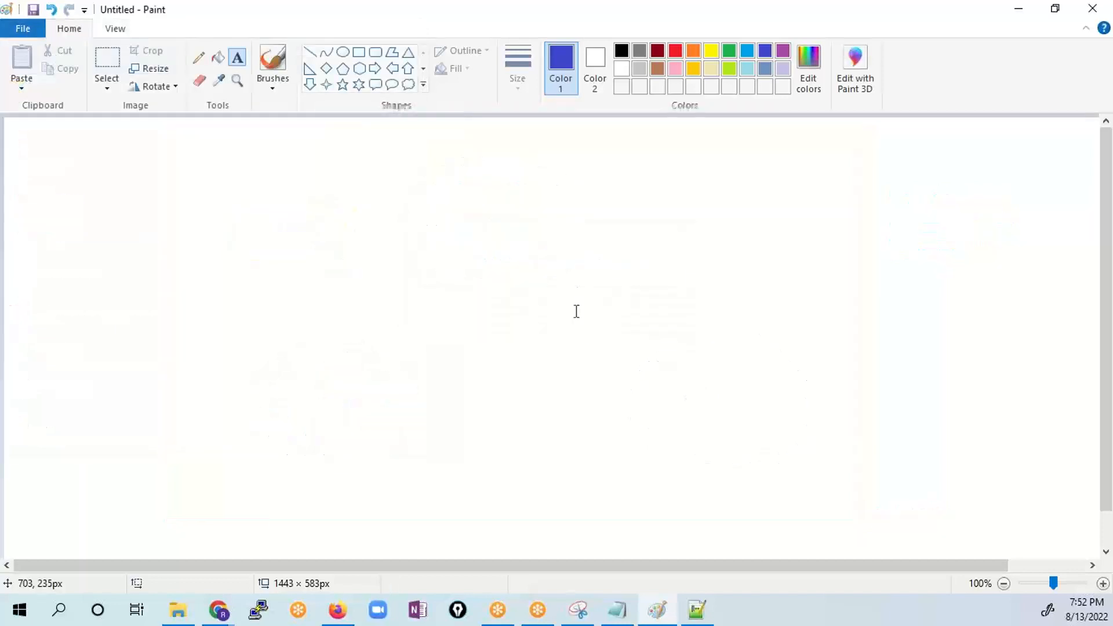
# - Draw a wide black rectangle of about 806 × 288 px in the upper middle of the canvas
pyautogui.click(359, 52)
pyautogui.moveTo(219, 168); pyautogui.dragTo(874, 402)
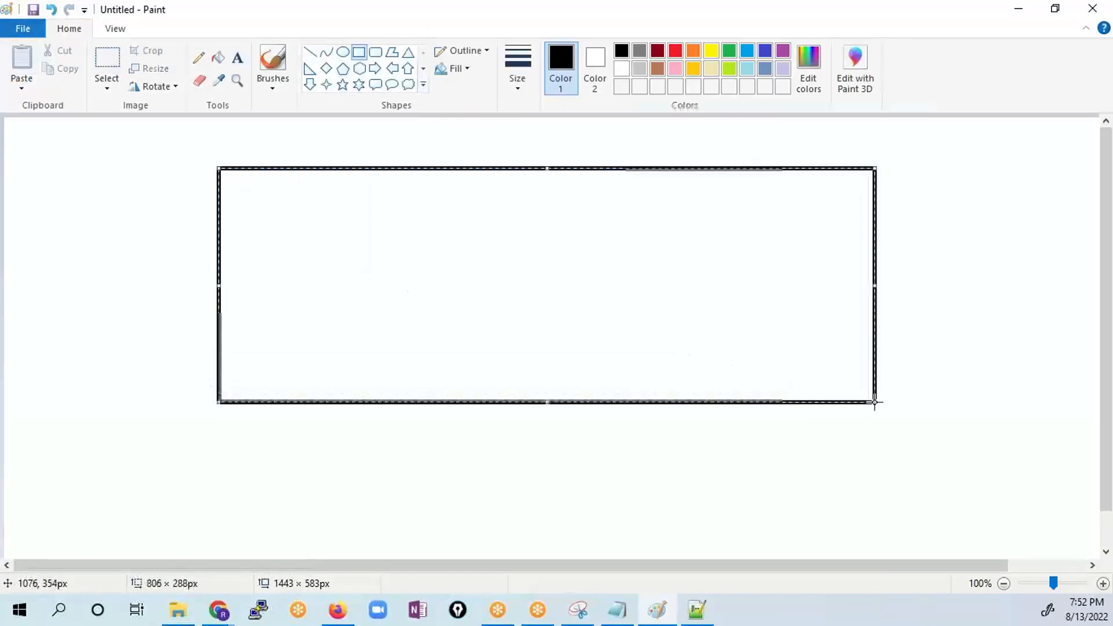
pyautogui.click(966, 427)
# - Draw three orange circles side by side inside the black rectangle, the rightmost about 184 px across
pyautogui.click(693, 50)
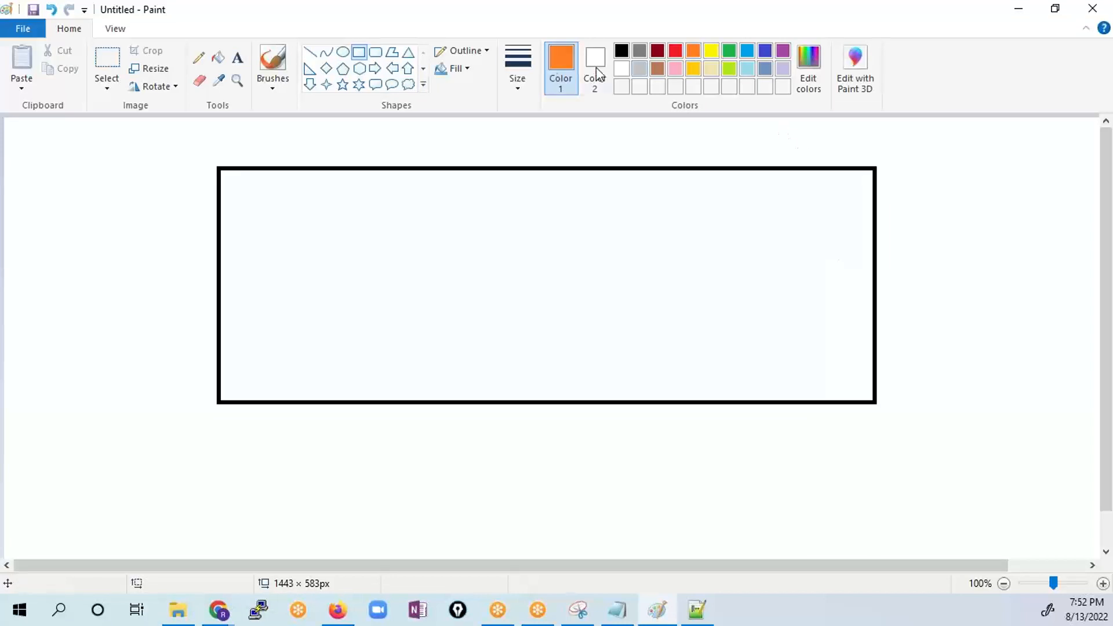
pyautogui.click(342, 52)
pyautogui.moveTo(276, 215); pyautogui.dragTo(405, 342)
pyautogui.moveTo(500, 219); pyautogui.dragTo(645, 363)
pyautogui.moveTo(705, 216); pyautogui.dragTo(856, 366)
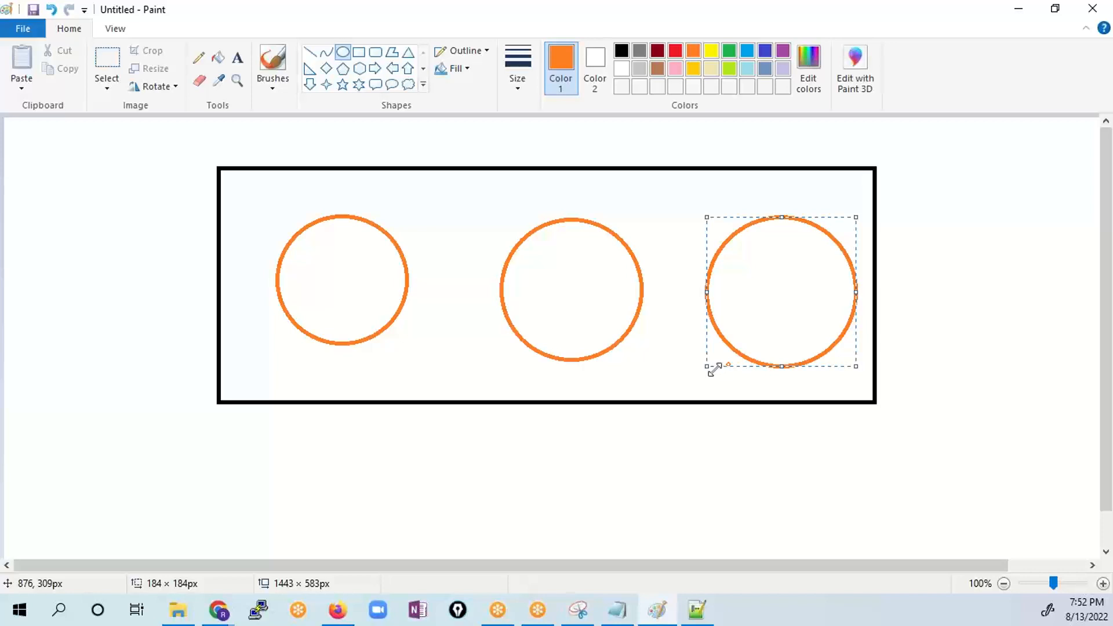
pyautogui.click(750, 510)
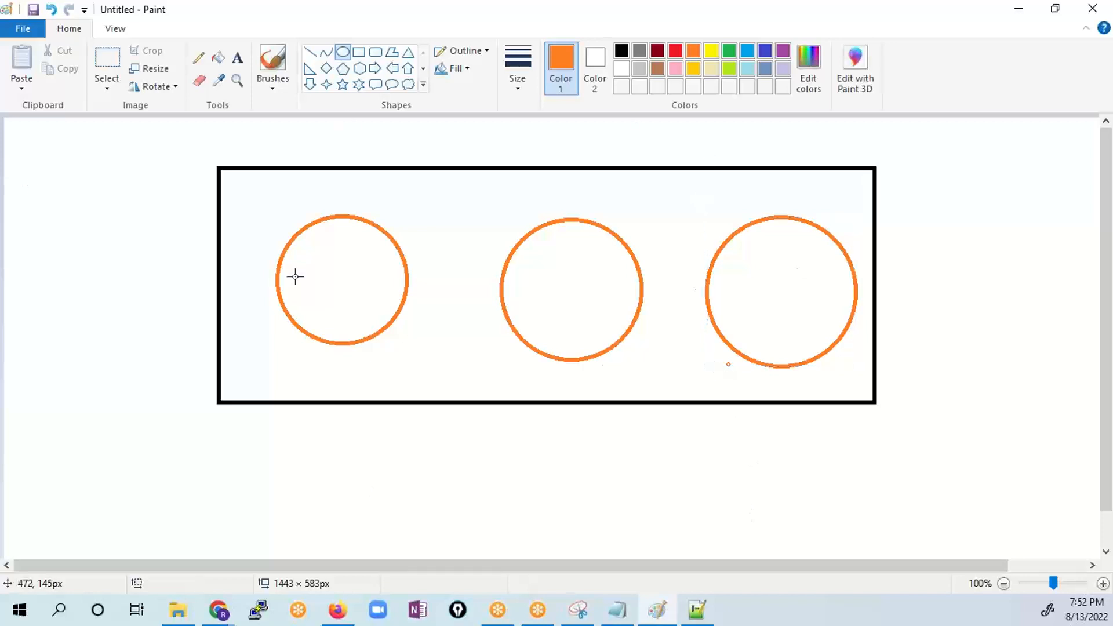
# - Add the text label "Target Group" in black just above the rectangle's upper-right corner
pyautogui.click(237, 58)
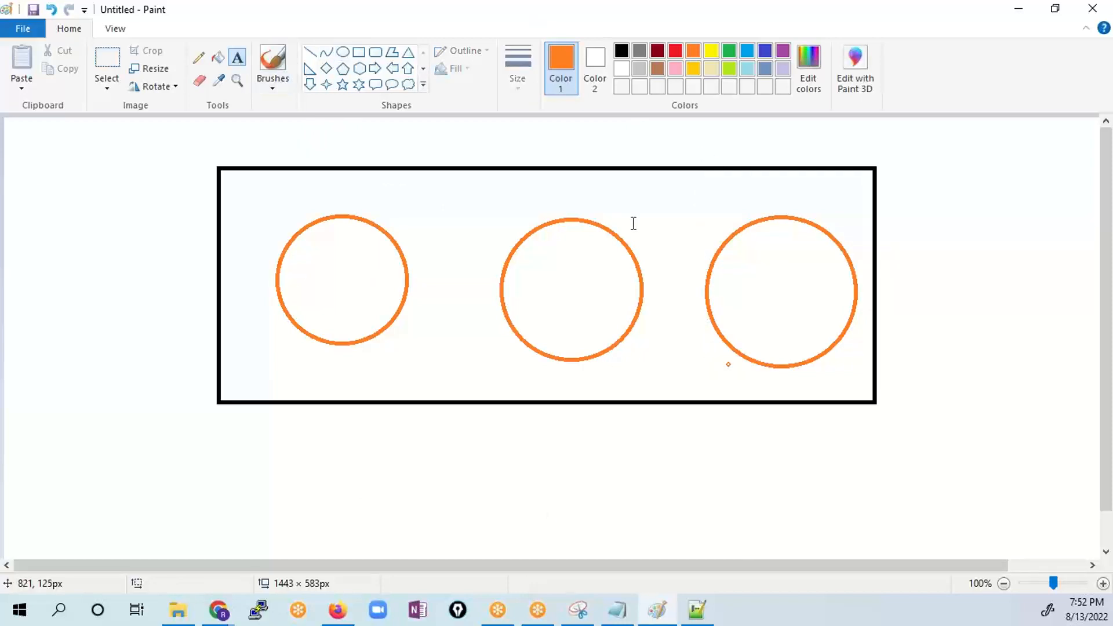
pyautogui.click(774, 152)
pyautogui.write('T')
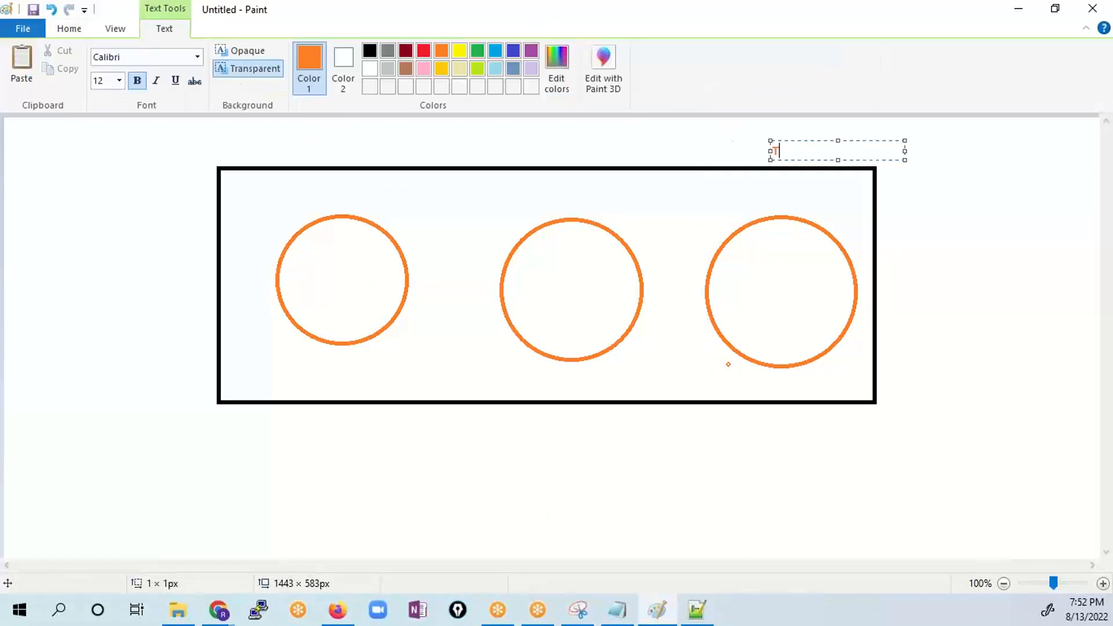
pyautogui.write('arget ')
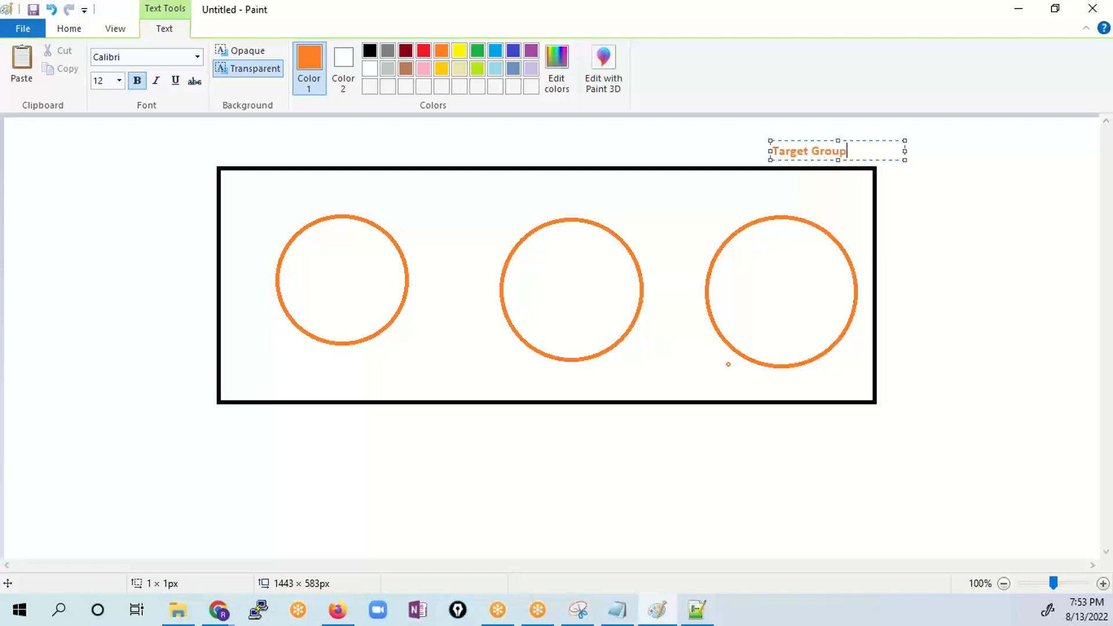
pyautogui.write('Group')
pyautogui.moveTo(851, 154); pyautogui.dragTo(586, 149)
pyautogui.click(369, 51)
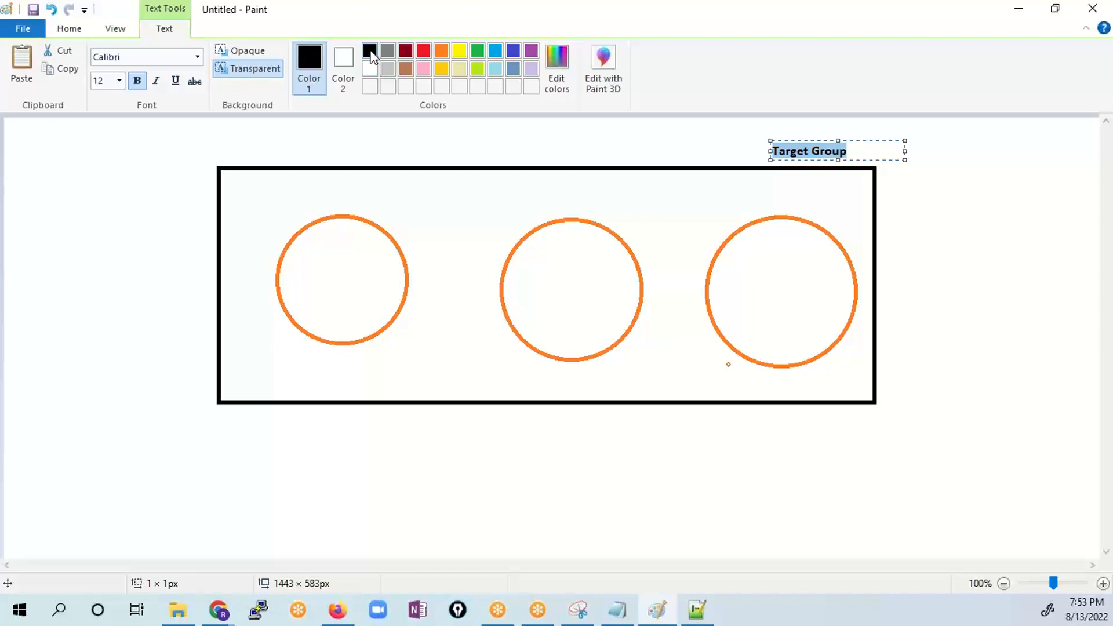
pyautogui.click(1035, 352)
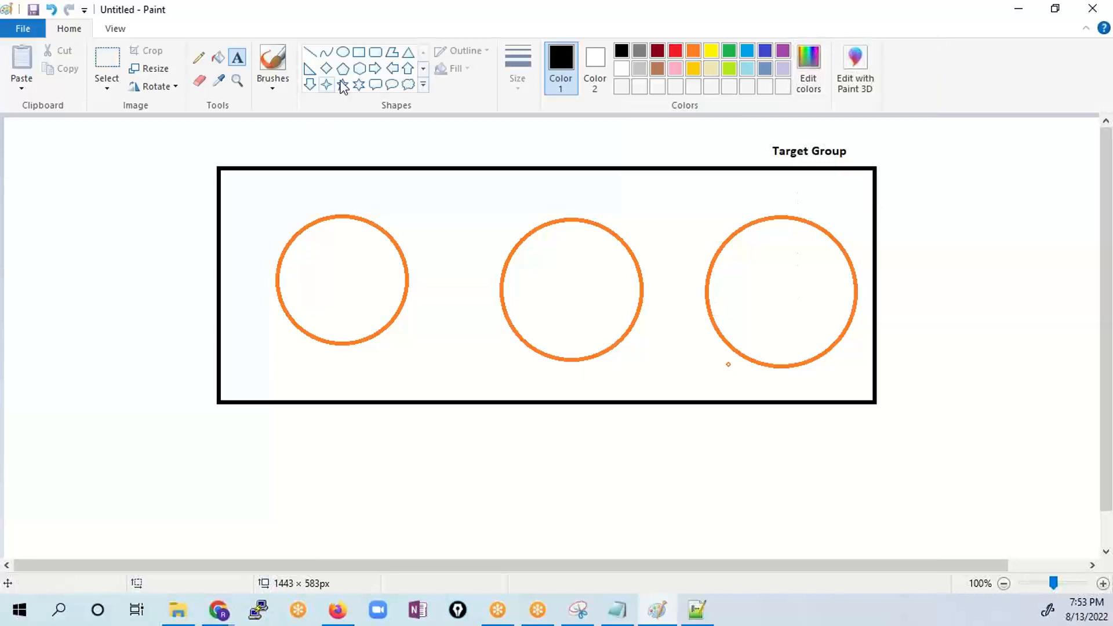
# - Draw a blue rounded rectangle below and left of the black rectangle, and label it LB in blue
pyautogui.click(766, 51)
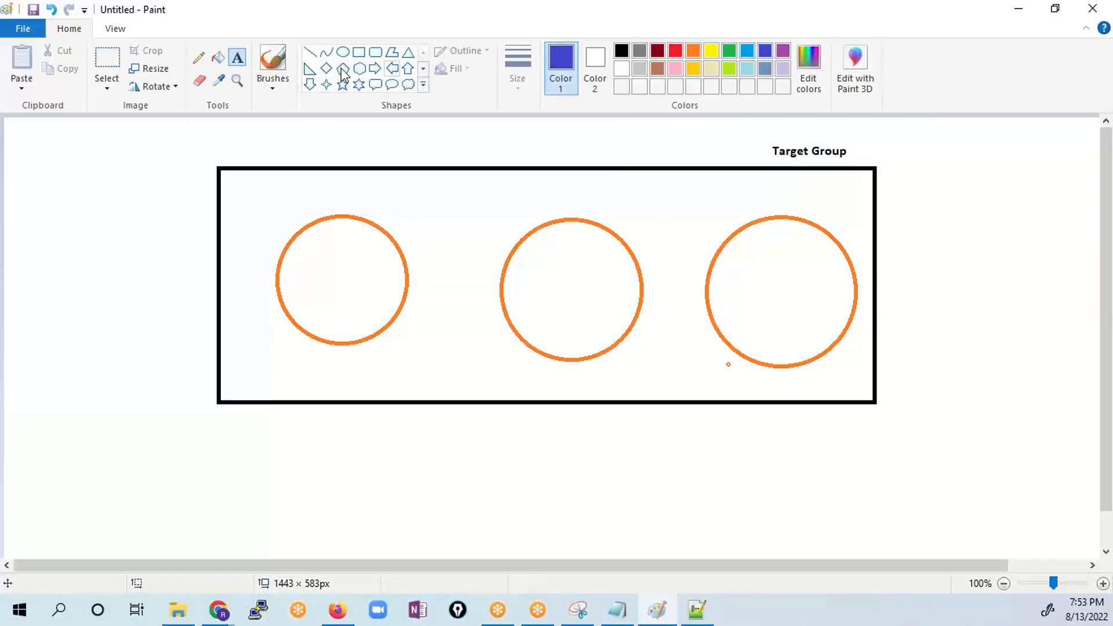
pyautogui.click(375, 52)
pyautogui.moveTo(40, 444)
pyautogui.mouseDown()
pyautogui.moveTo(155, 512)
pyautogui.moveTo(212, 524)
pyautogui.mouseUp()
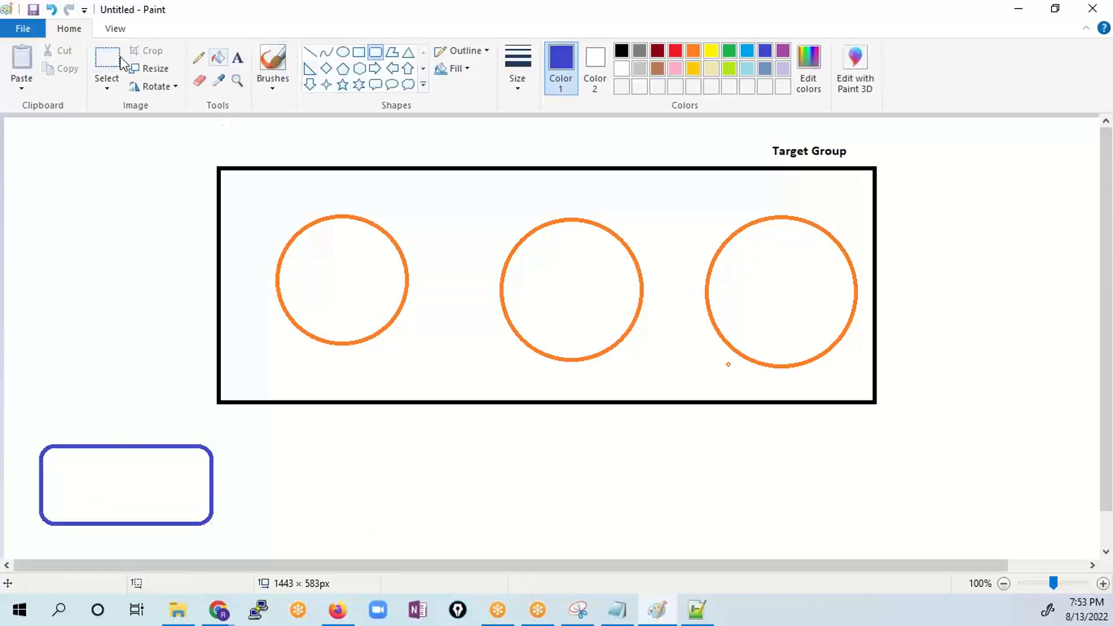
pyautogui.click(239, 60)
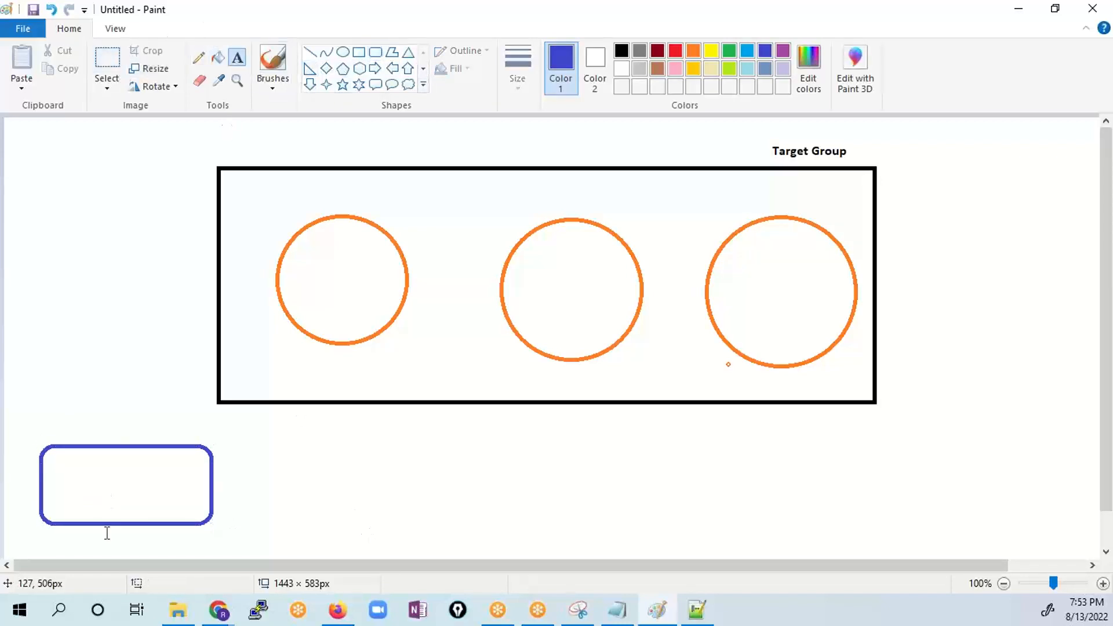
pyautogui.click(83, 484)
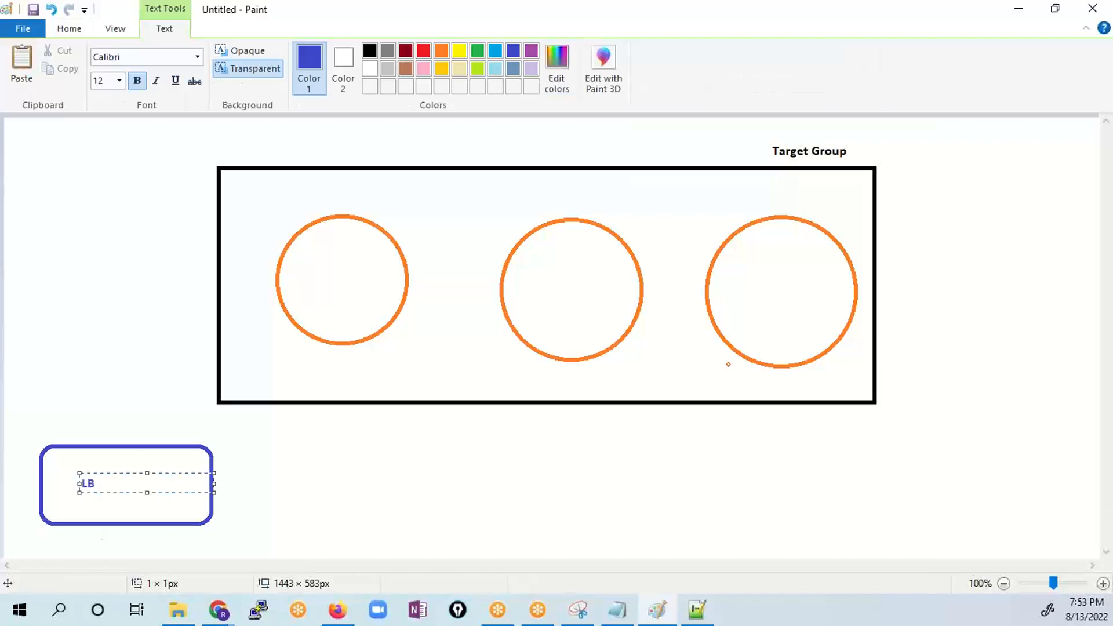
pyautogui.click(321, 502)
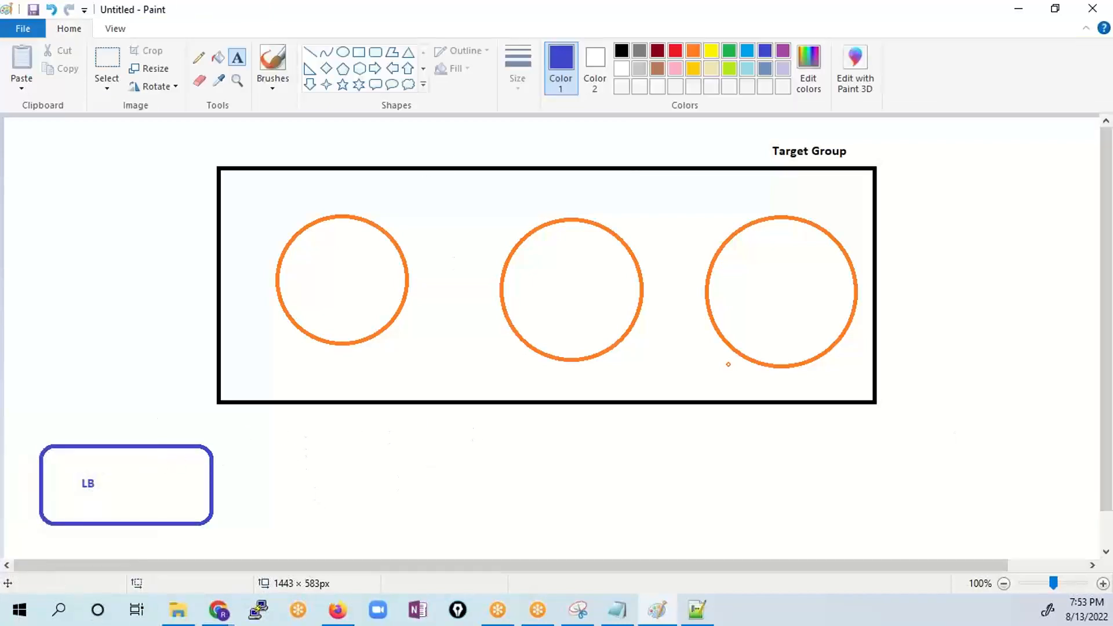
# - Annotate the diagram with a red arrow from LB to Target Group and circle numbers 1, 2 and 3, and clear the annotations
pyautogui.click(1024, 7)
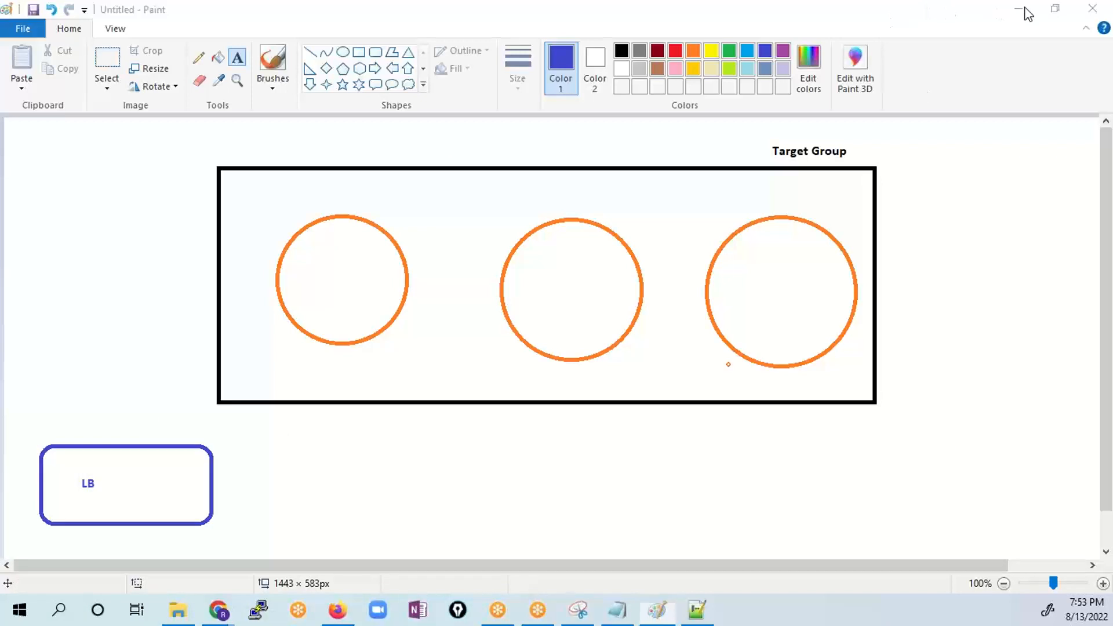
pyautogui.click(1007, 48)
pyautogui.moveTo(86, 439)
pyautogui.mouseDown()
pyautogui.moveTo(87, 405)
pyautogui.moveTo(410, 107)
pyautogui.moveTo(736, 99)
pyautogui.moveTo(787, 132)
pyautogui.moveTo(770, 146)
pyautogui.mouseUp()
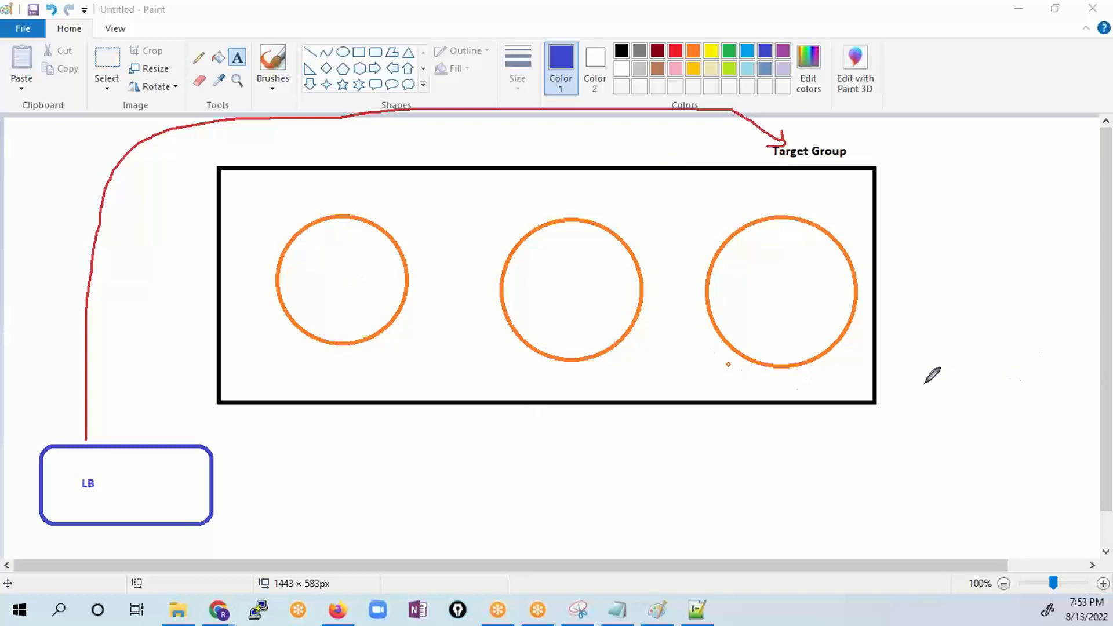
pyautogui.moveTo(339, 273); pyautogui.dragTo(341, 288)
pyautogui.moveTo(581, 277); pyautogui.dragTo(601, 302)
pyautogui.moveTo(753, 278); pyautogui.dragTo(762, 315)
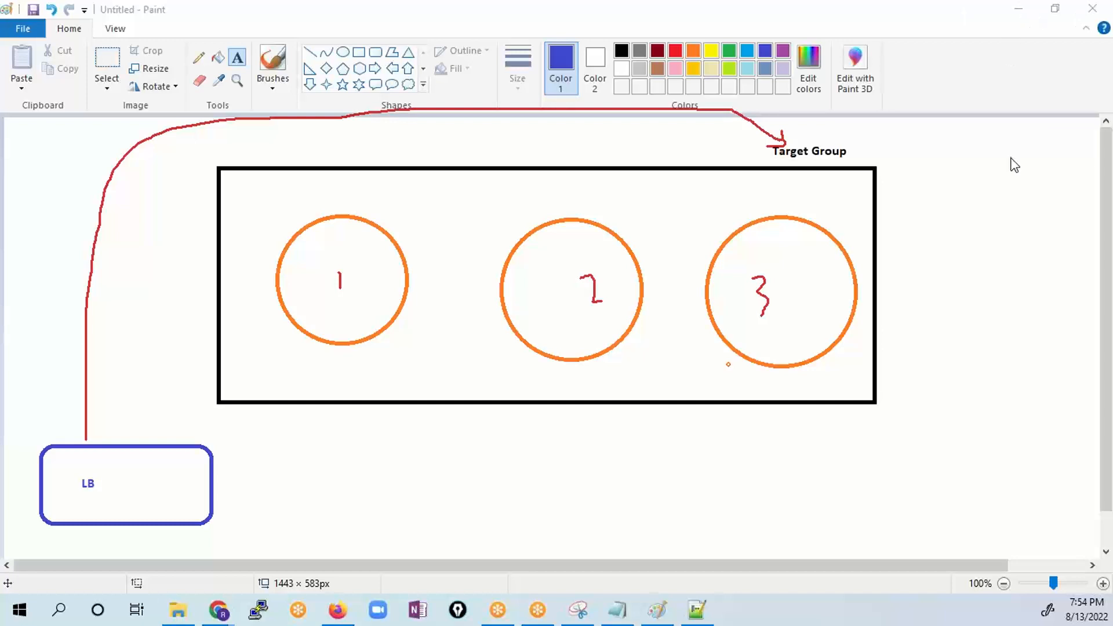
pyautogui.click(1010, 121)
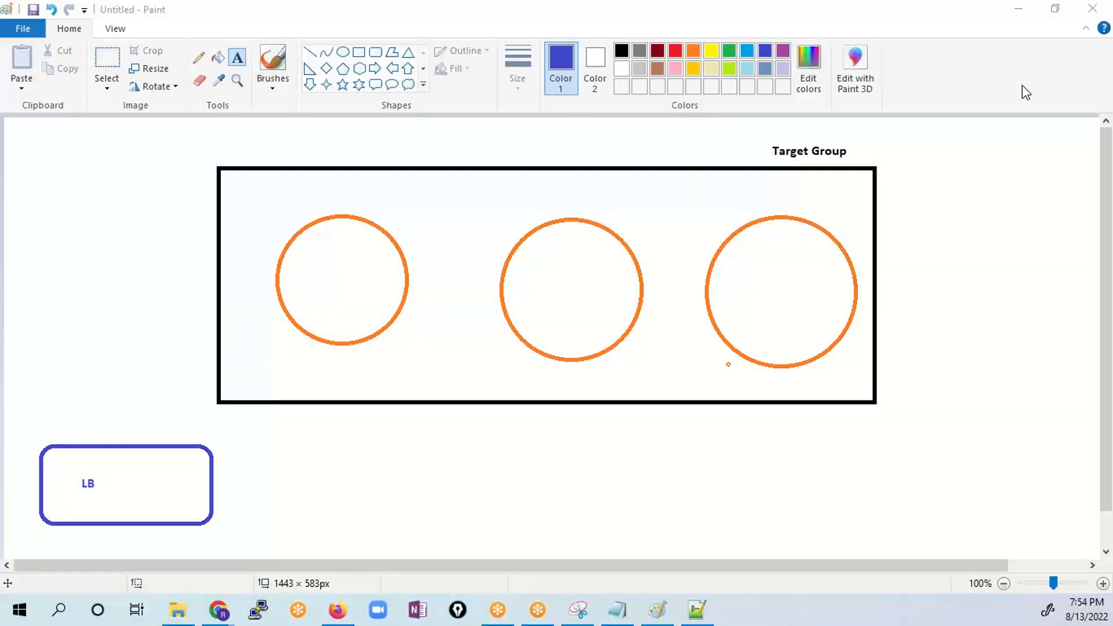
# - Switch to the EC2 console in Chrome and open the form for creating a target group
pyautogui.click(220, 610)
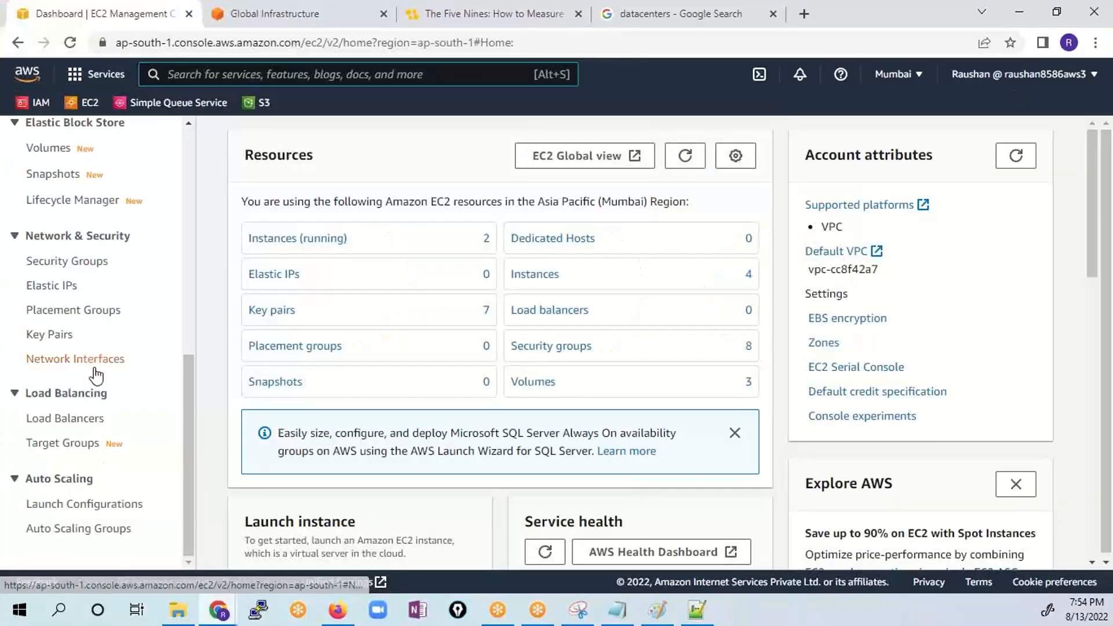
pyautogui.click(70, 450)
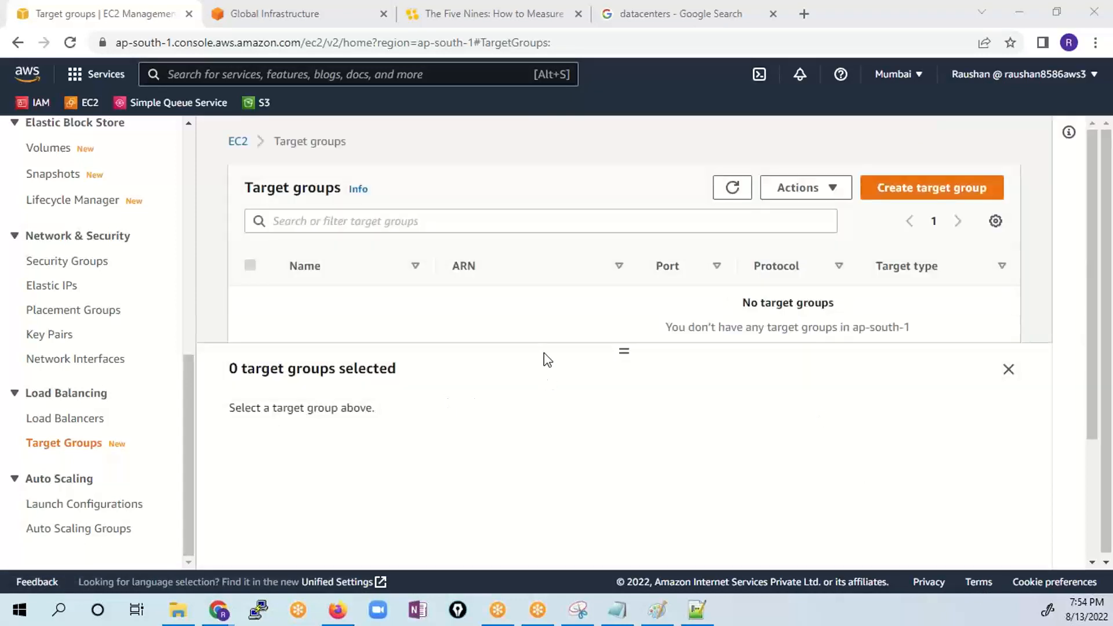
pyautogui.click(926, 199)
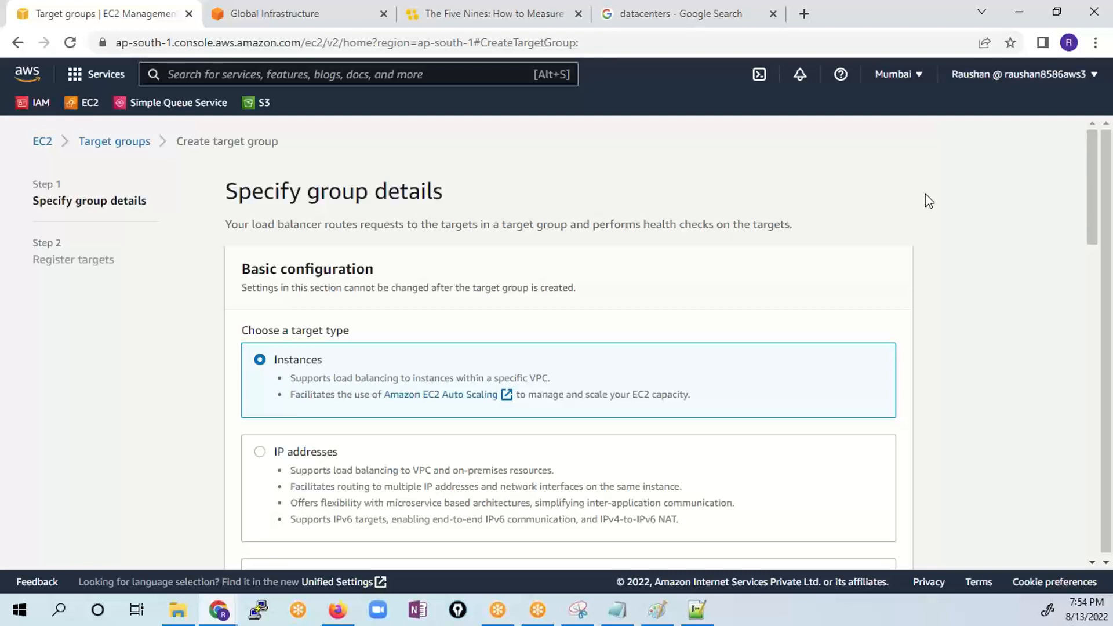
# - Name the Instances-type target group TG-Demo, keeping HTTP on port 80 and the default VPC, and continue to target registration
pyautogui.scroll(-5, 522, 371)
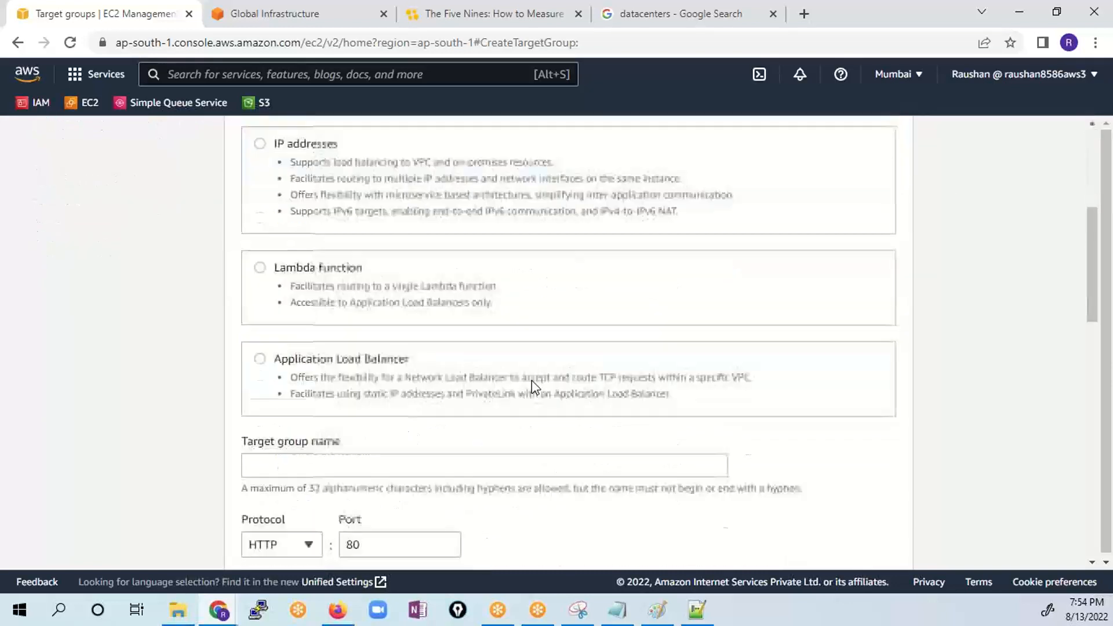
pyautogui.scroll(5, 529, 392)
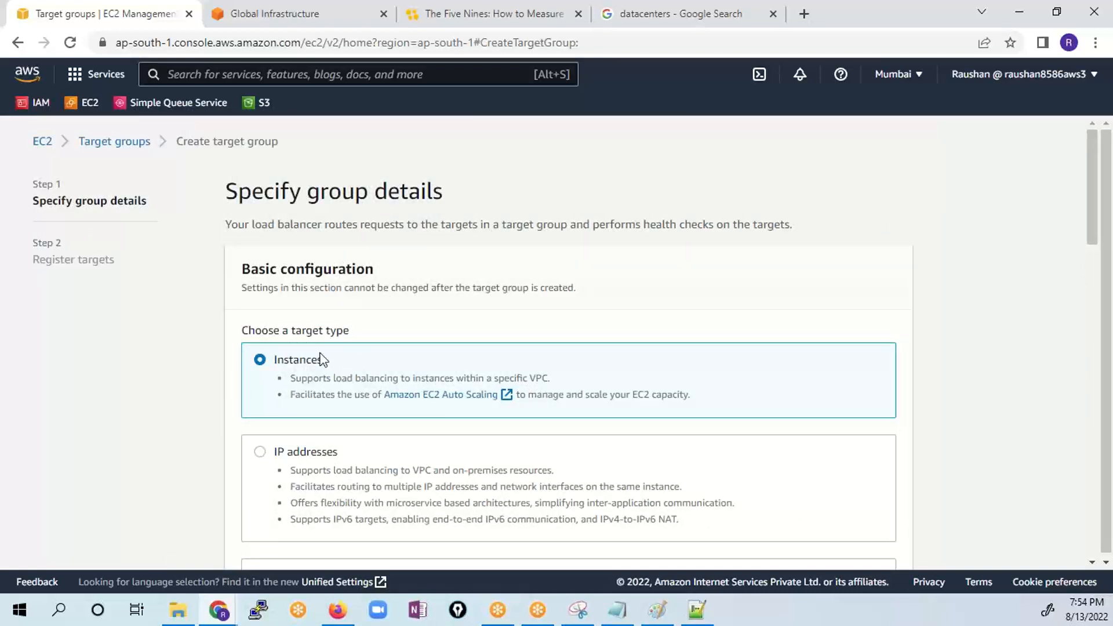
pyautogui.moveTo(348, 371); pyautogui.dragTo(256, 370)
pyautogui.scroll(-5, 255, 371)
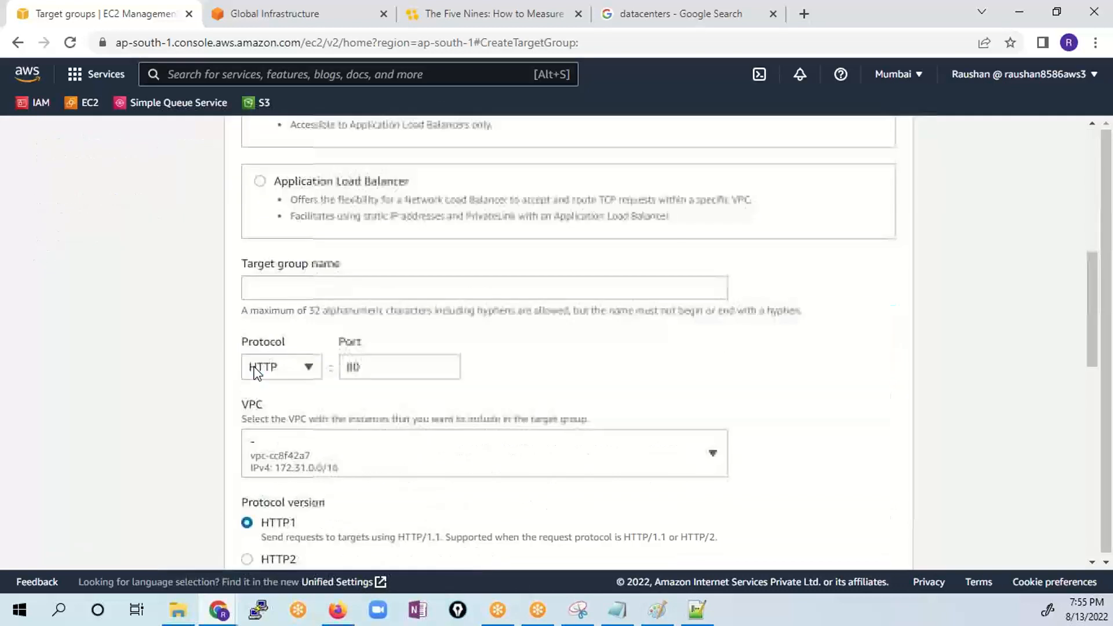
pyautogui.click(332, 289)
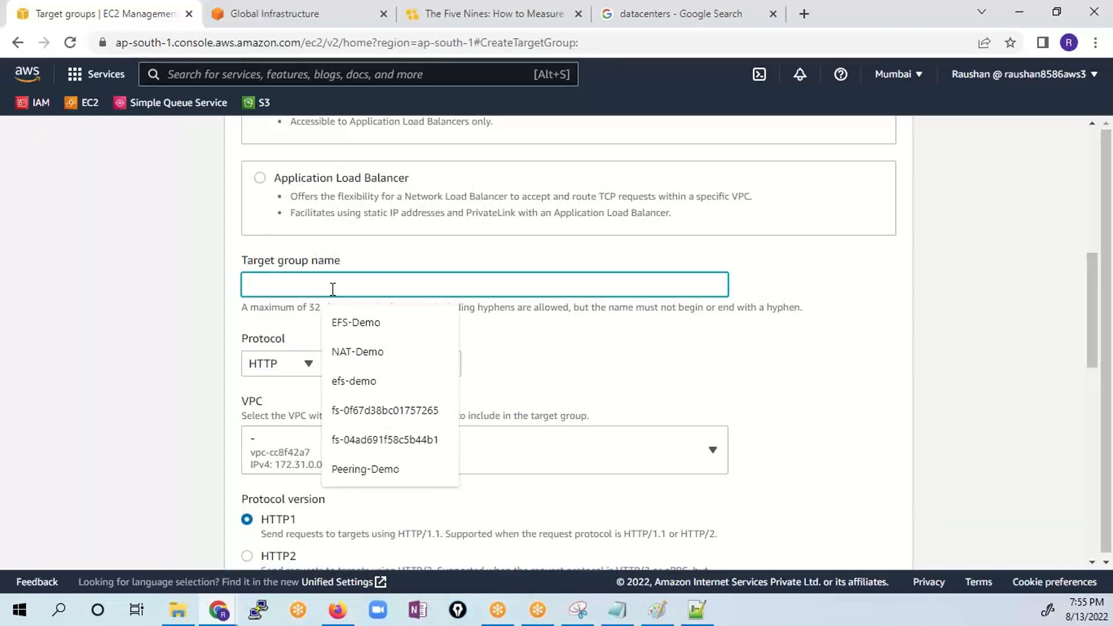
pyautogui.write('TG-Demo')
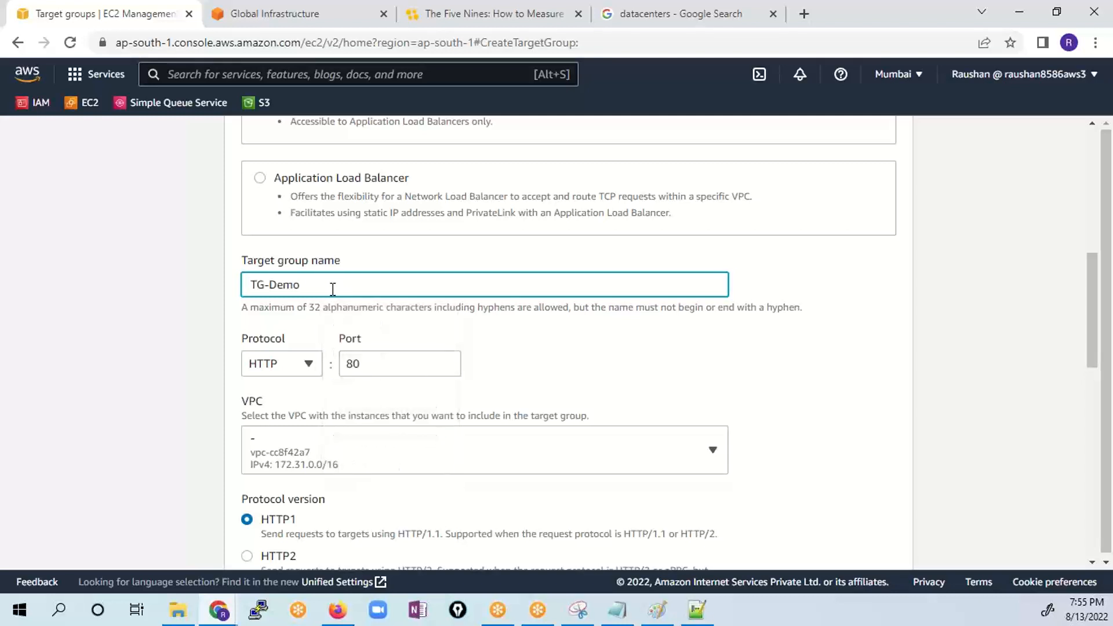
pyautogui.click(677, 360)
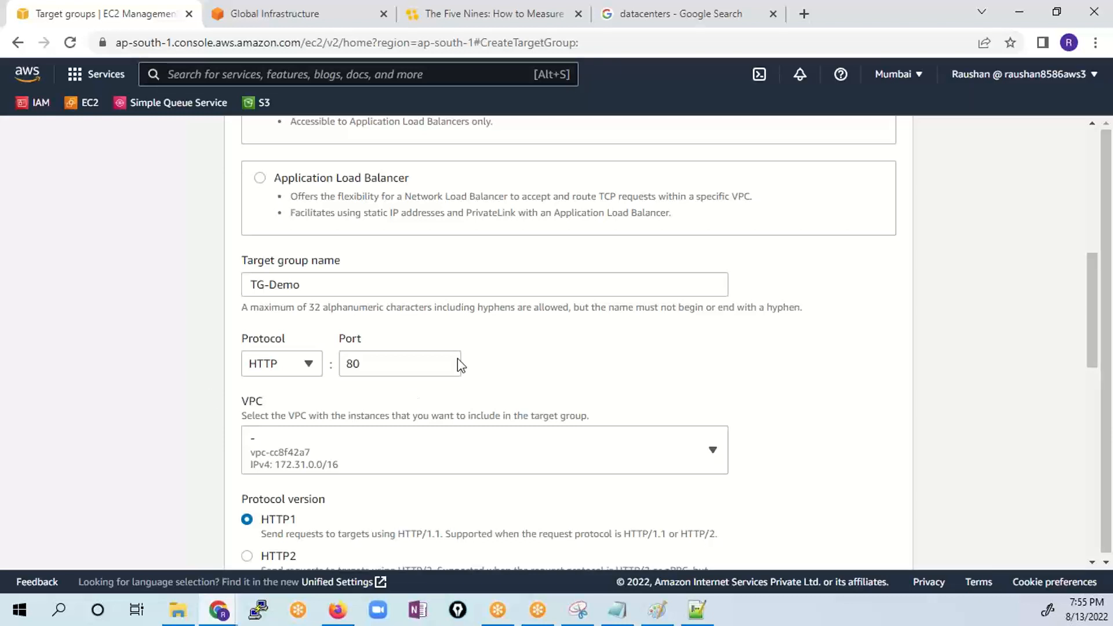
pyautogui.scroll(-3, 518, 388)
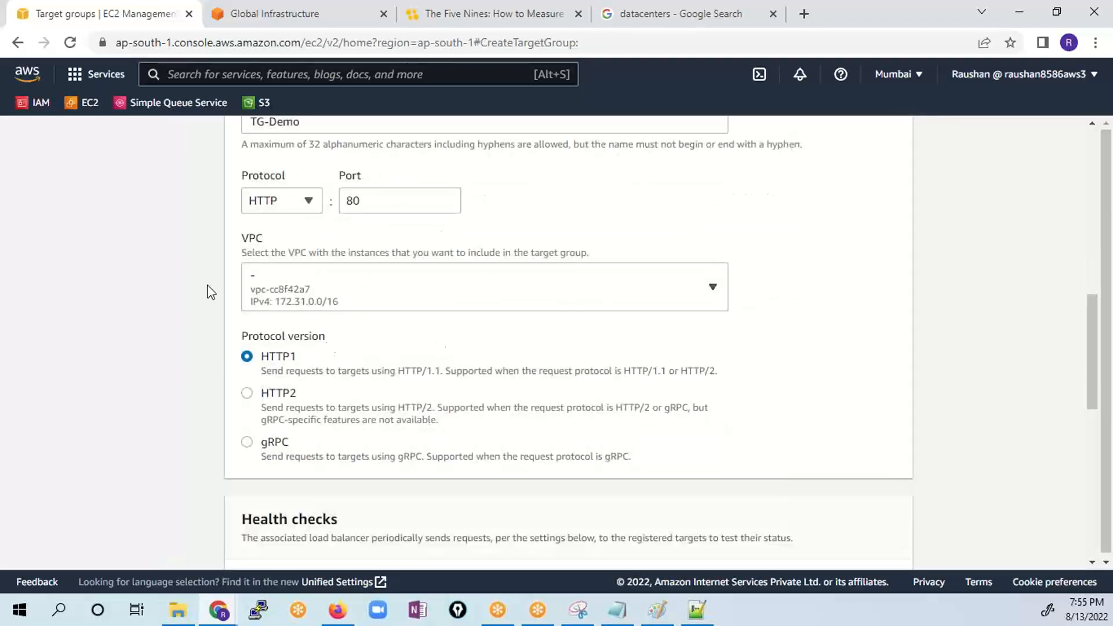
pyautogui.scroll(-8, 477, 390)
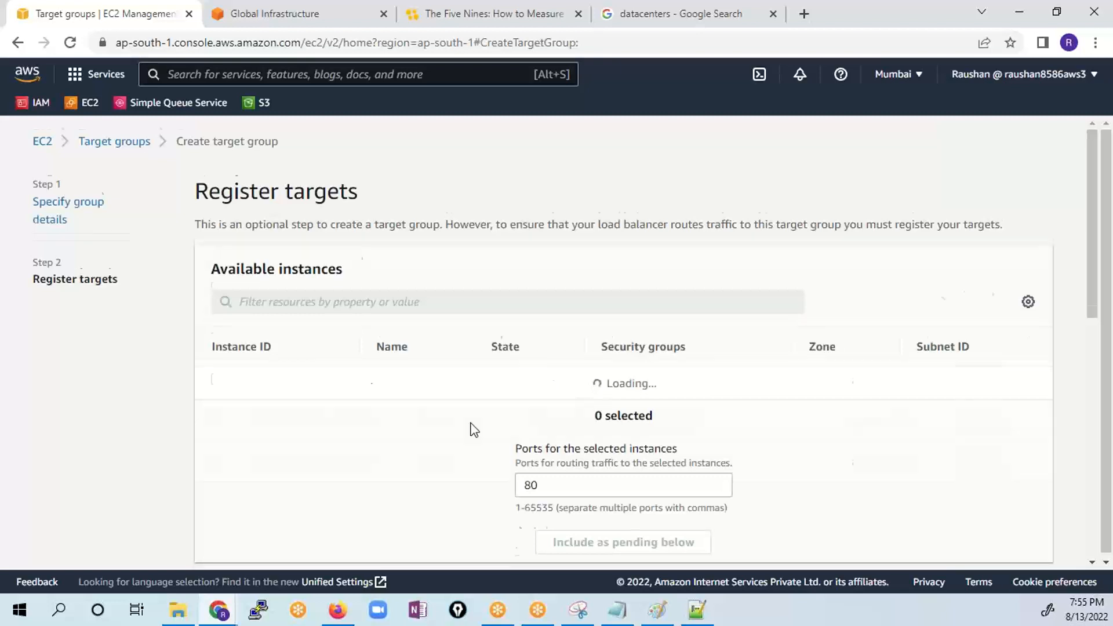
# - Include all three running Server instances as pending targets on port 80 and create the target group
pyautogui.scroll(-3, 478, 376)
pyautogui.scroll(3, 591, 325)
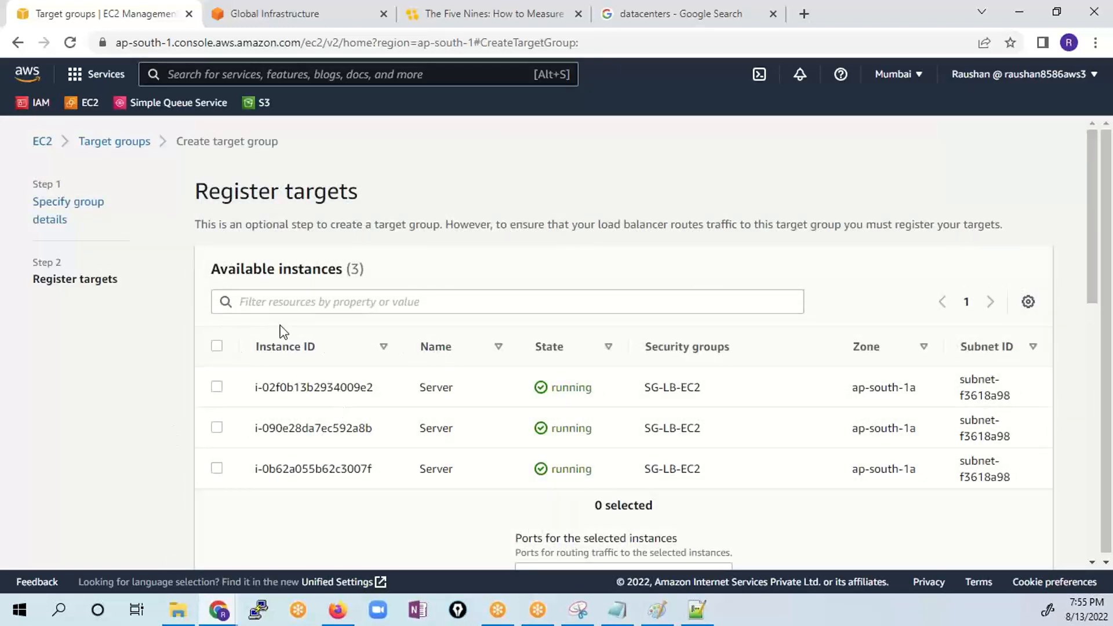
pyautogui.click(216, 346)
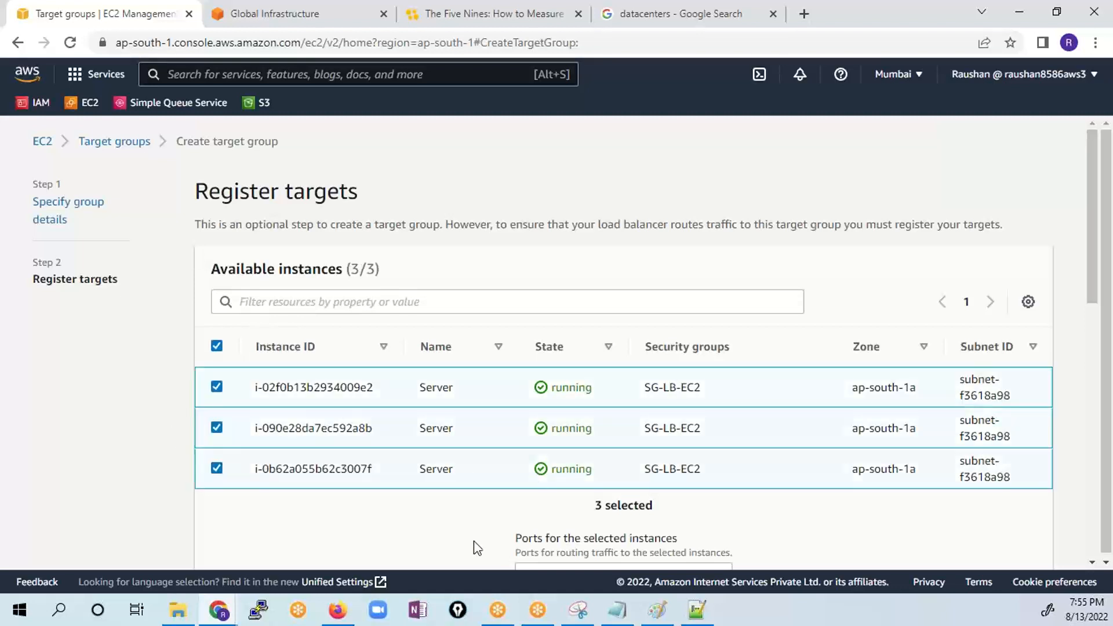
pyautogui.scroll(-2, 847, 271)
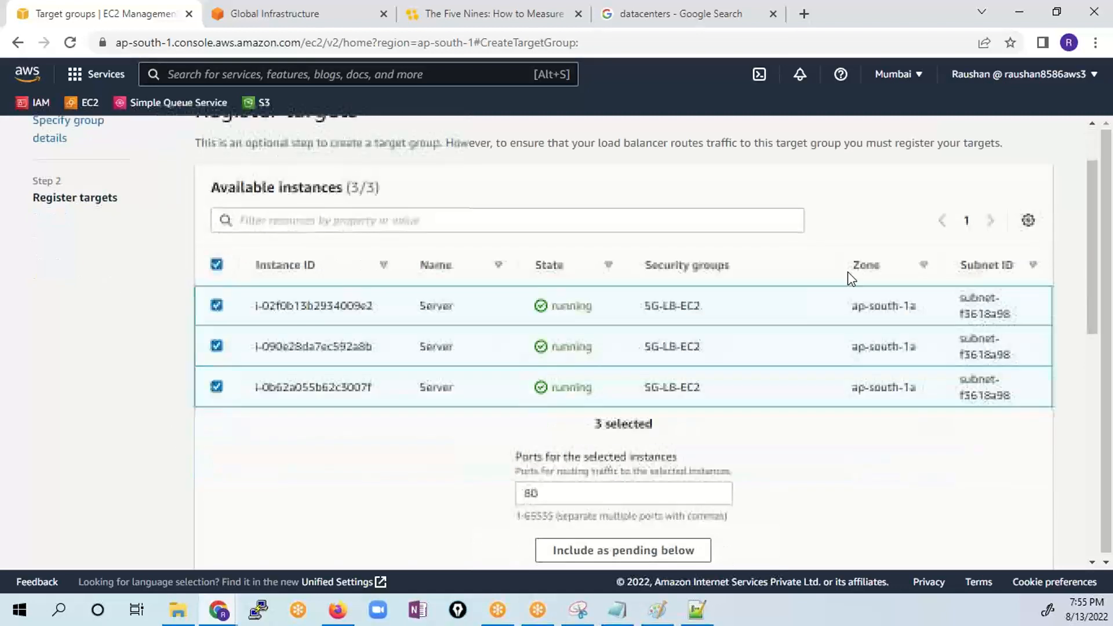
pyautogui.scroll(-4, 721, 411)
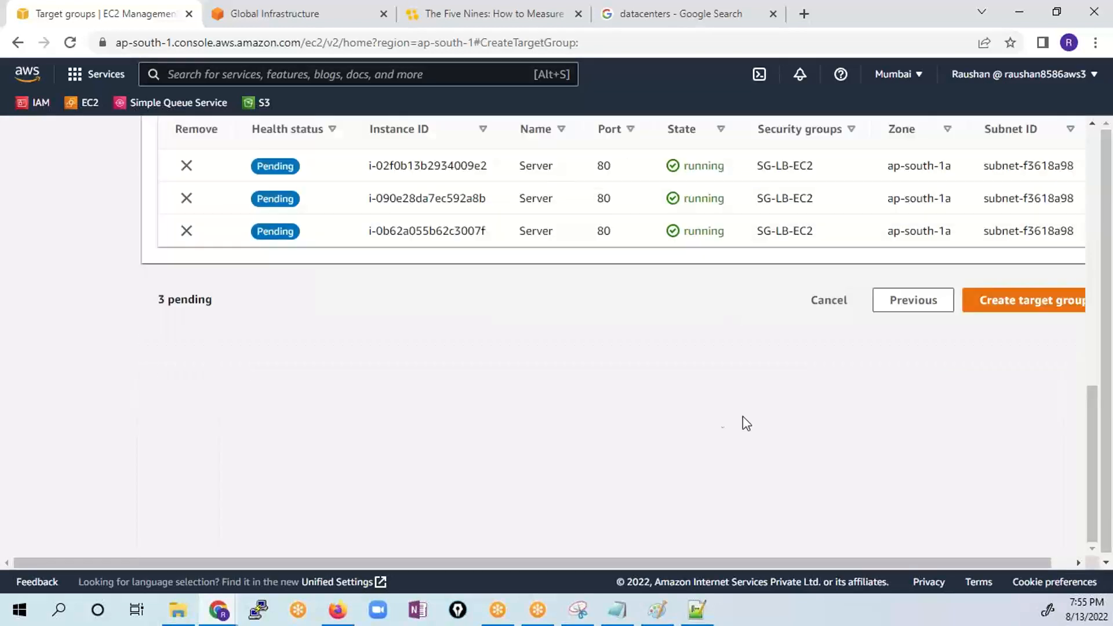
pyautogui.scroll(2, 689, 404)
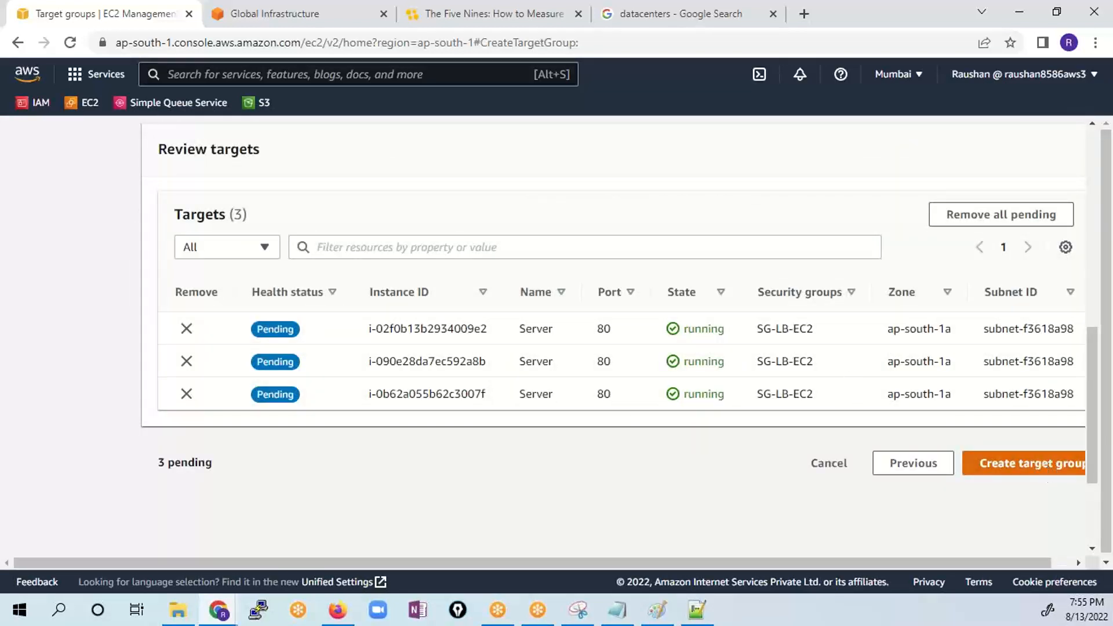
pyautogui.click(1023, 463)
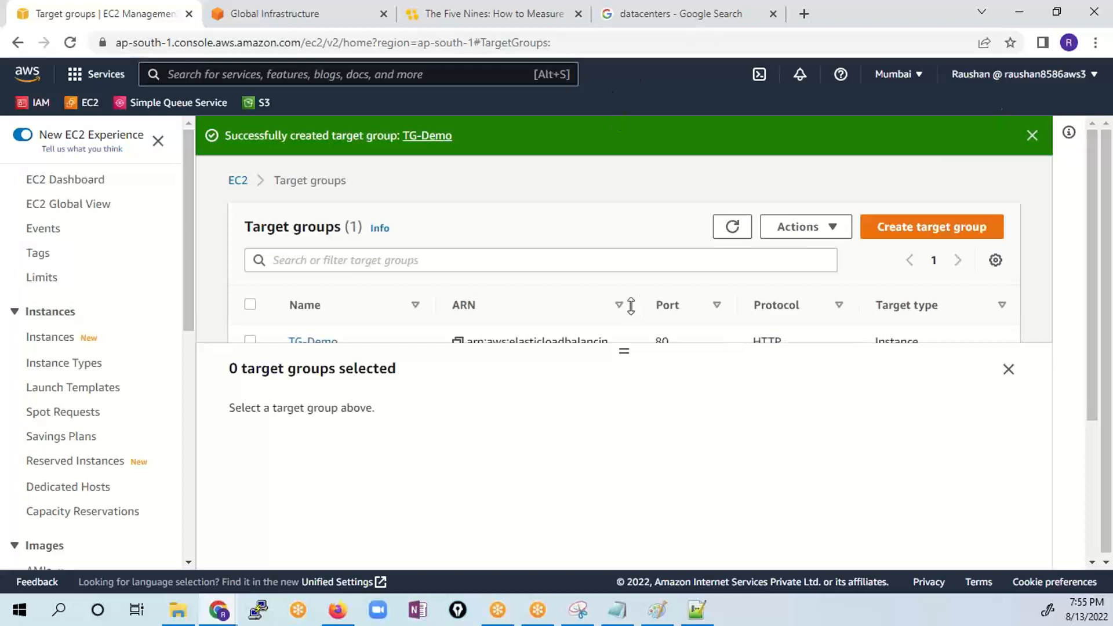
# - Open the EC2 instances list and rename the first running Server instance to Server-1
pyautogui.moveTo(624, 352); pyautogui.dragTo(624, 399)
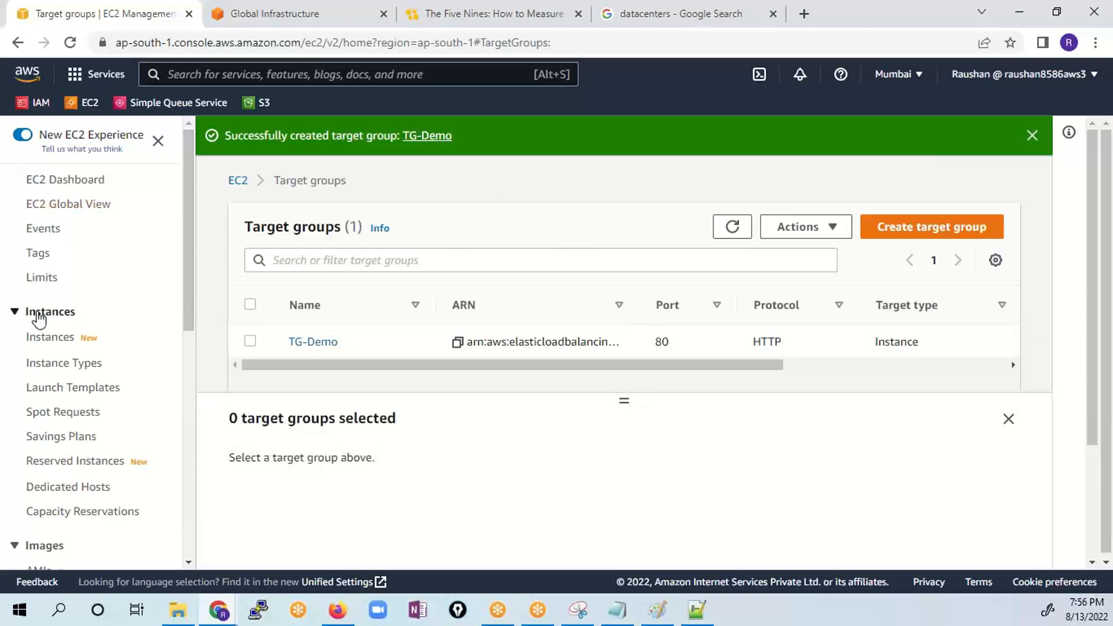
pyautogui.click(47, 339)
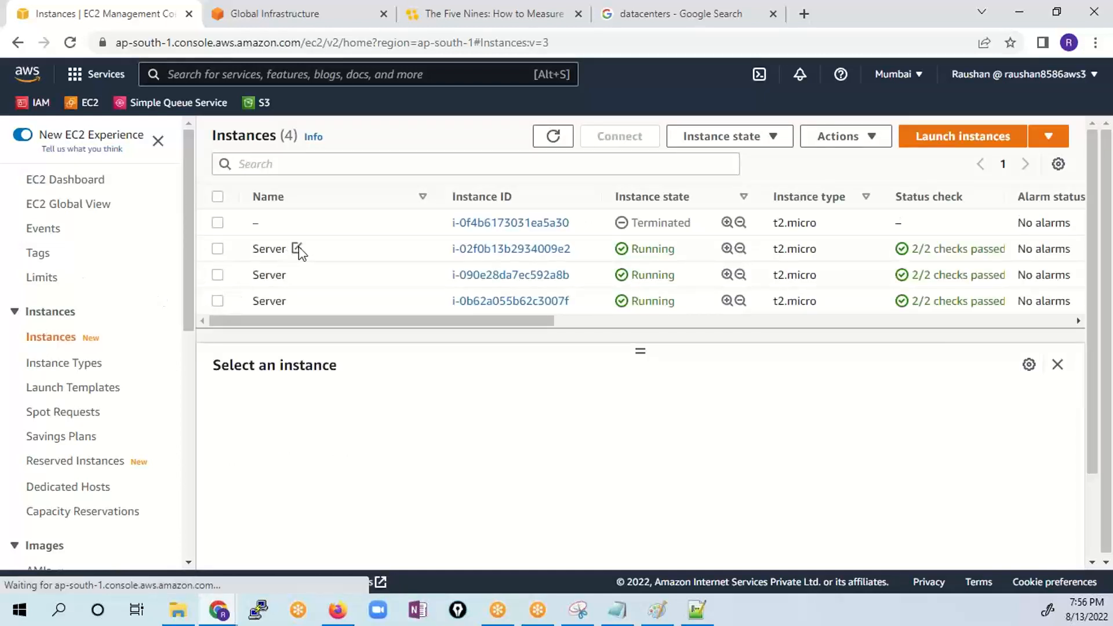
pyautogui.click(296, 249)
pyautogui.click(377, 282)
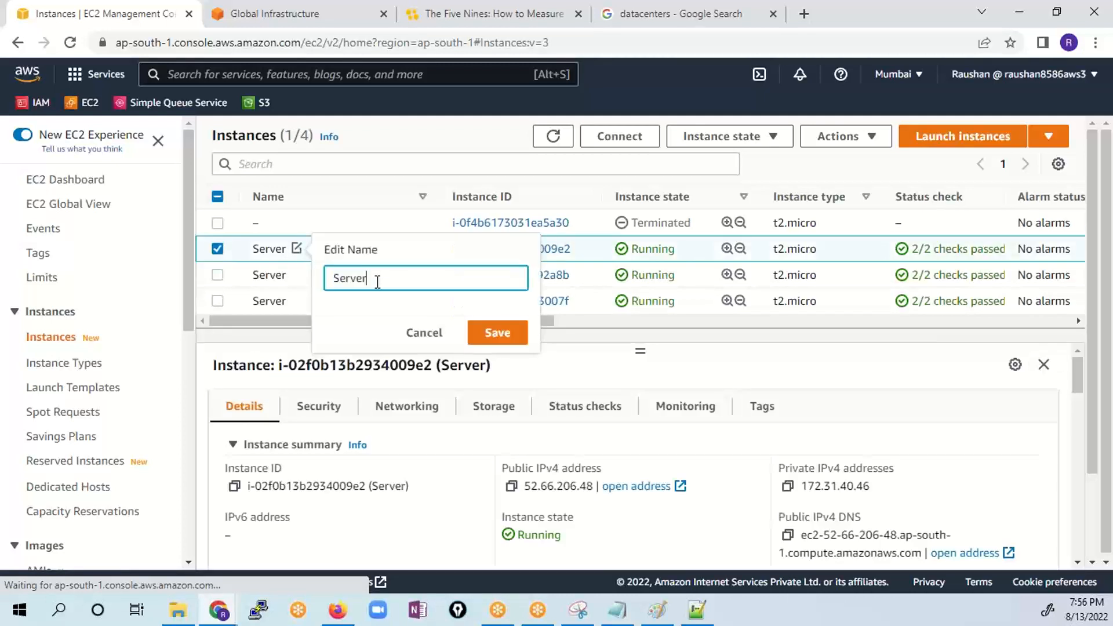
pyautogui.write('-1')
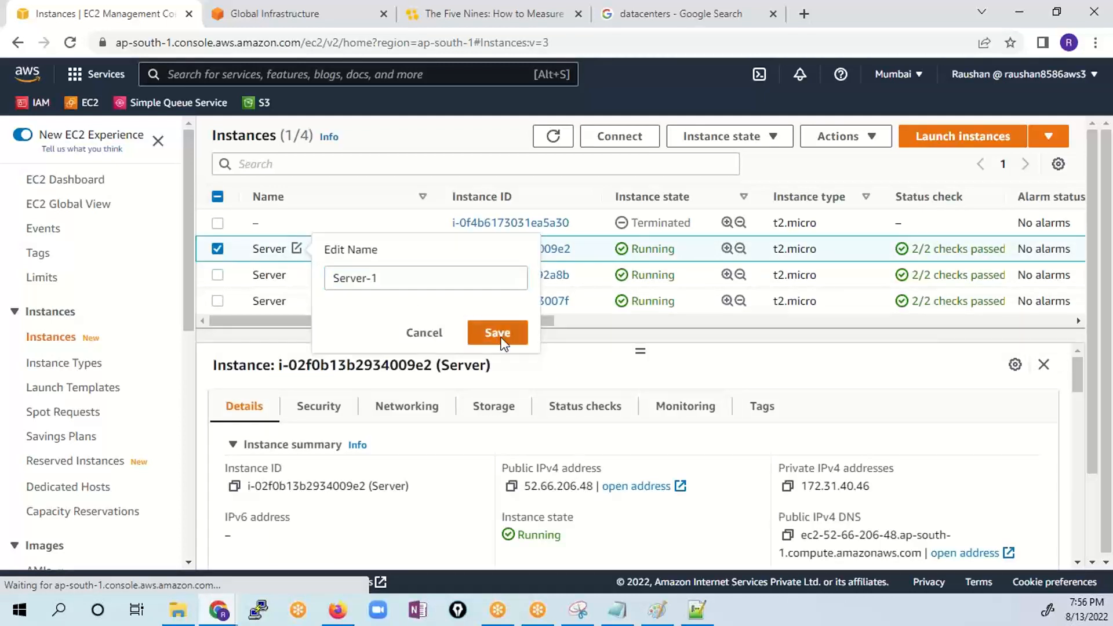
pyautogui.click(497, 333)
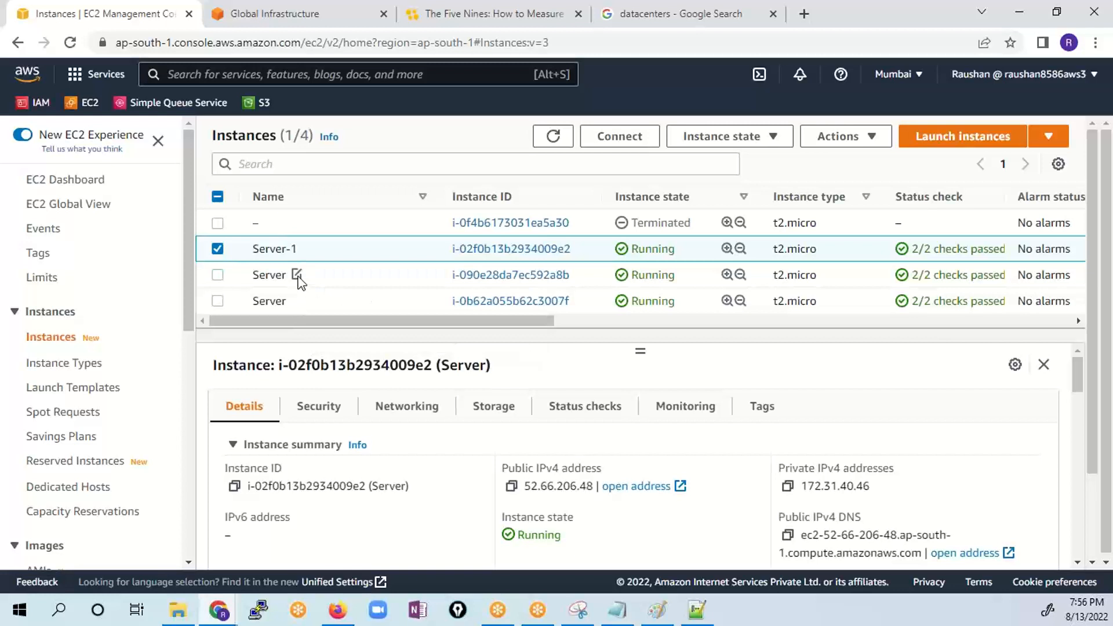
# - Rename the remaining two running Server instances to Server-2 and Server-3, and clear the instance selection
pyautogui.click(298, 276)
pyautogui.click(385, 304)
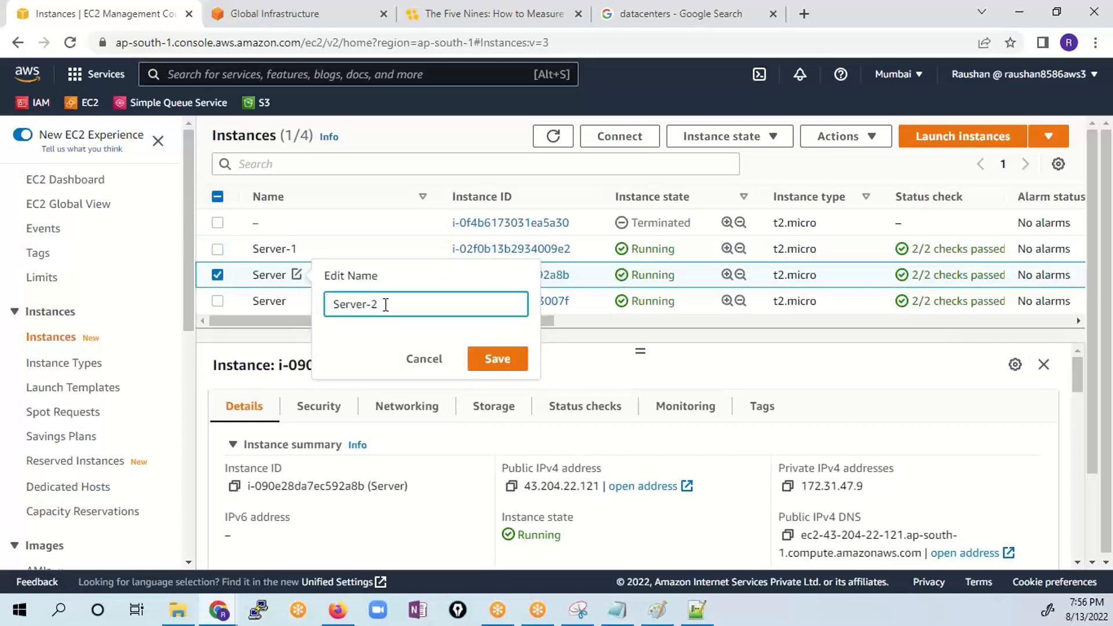
pyautogui.click(497, 360)
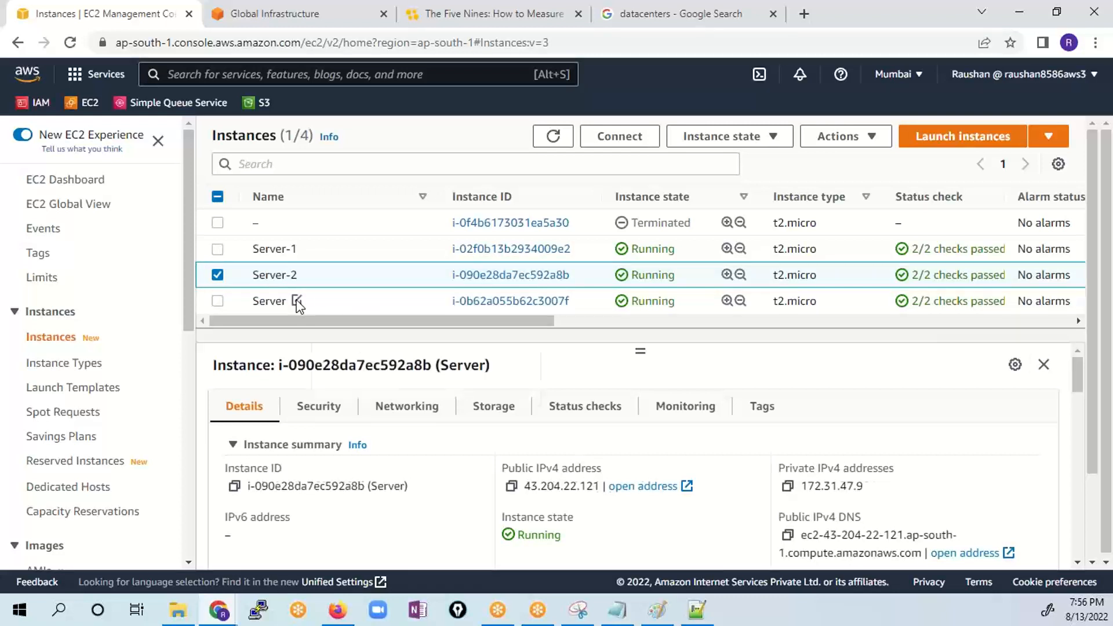
pyautogui.click(297, 301)
pyautogui.click(378, 330)
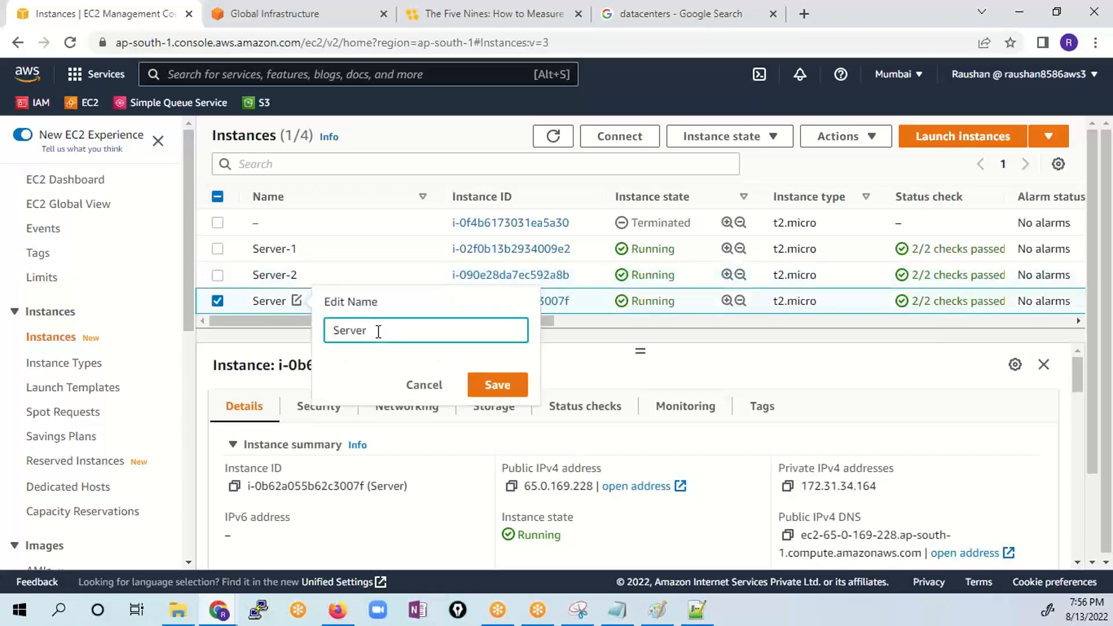
pyautogui.write('-3')
pyautogui.click(499, 382)
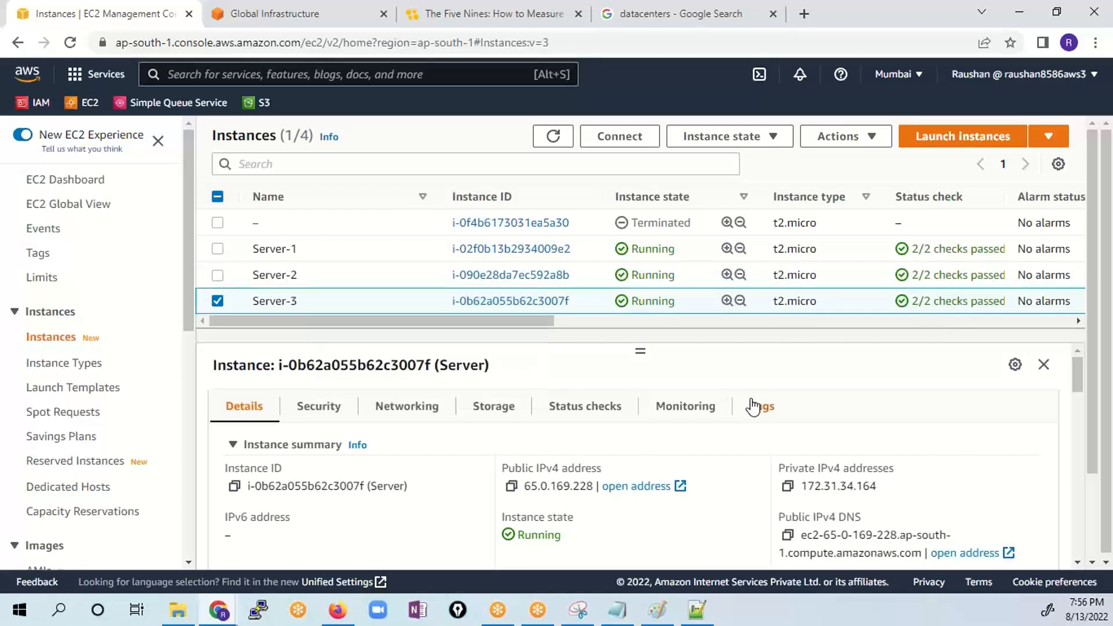
pyautogui.click(217, 301)
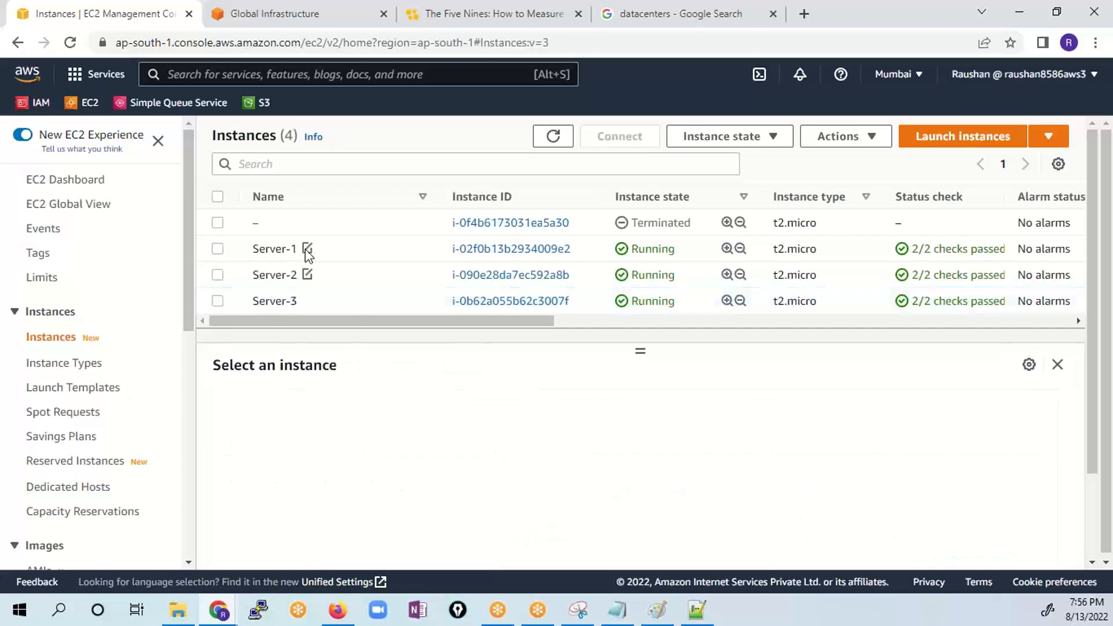
# - Copy Server-1's public IPv4 address and load 52.66.206.48:80 in the Five Nines article's tab to check its web page
pyautogui.click(218, 250)
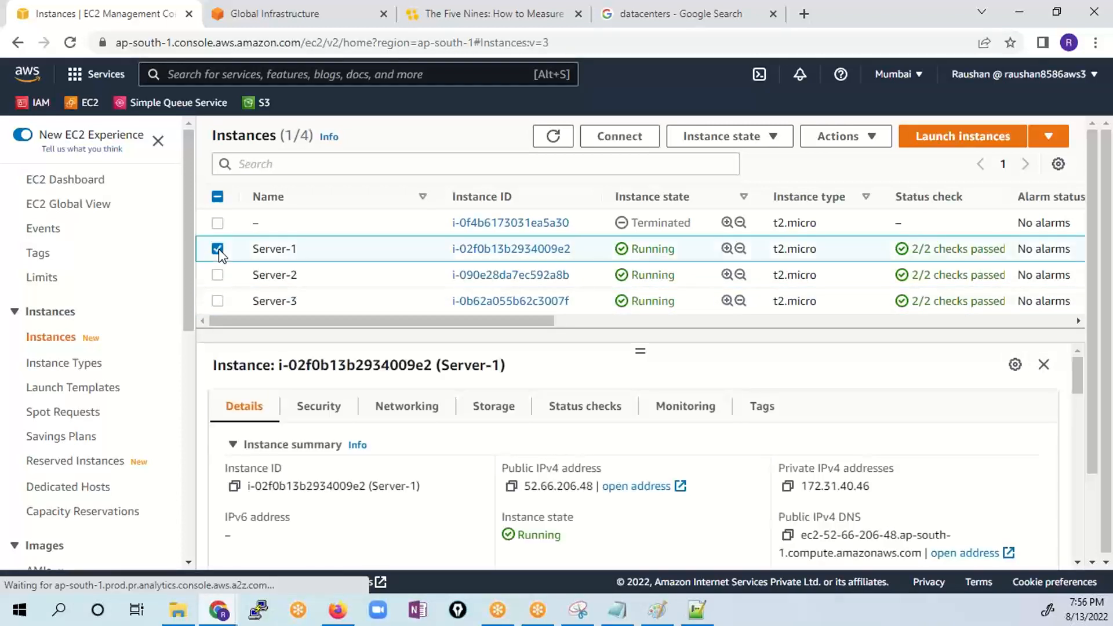
pyautogui.click(512, 486)
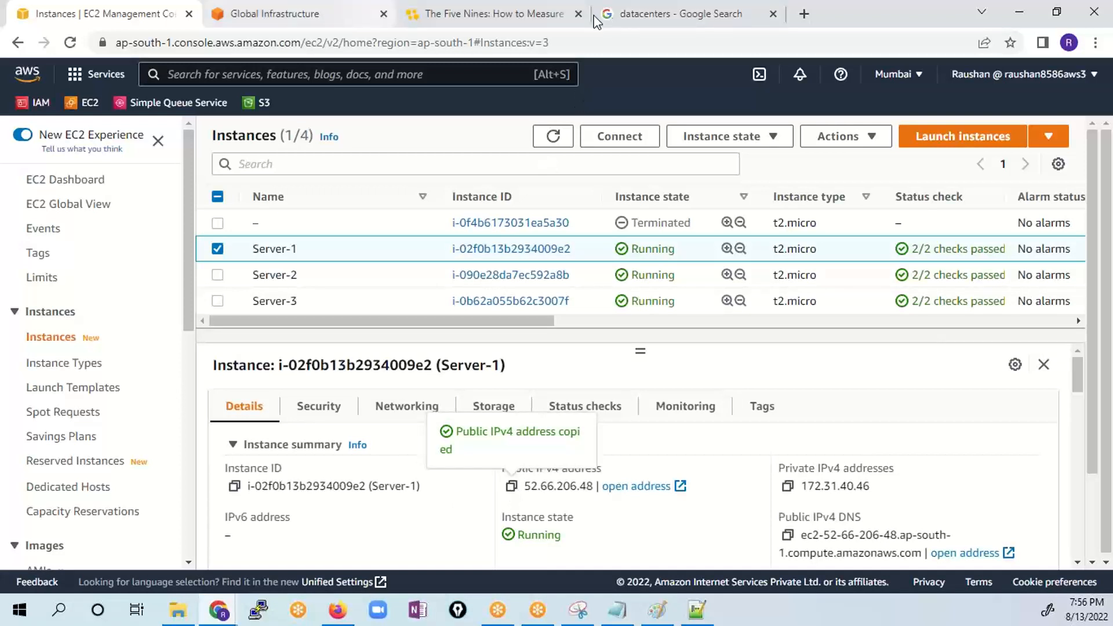
pyautogui.click(455, 14)
pyautogui.click(453, 36)
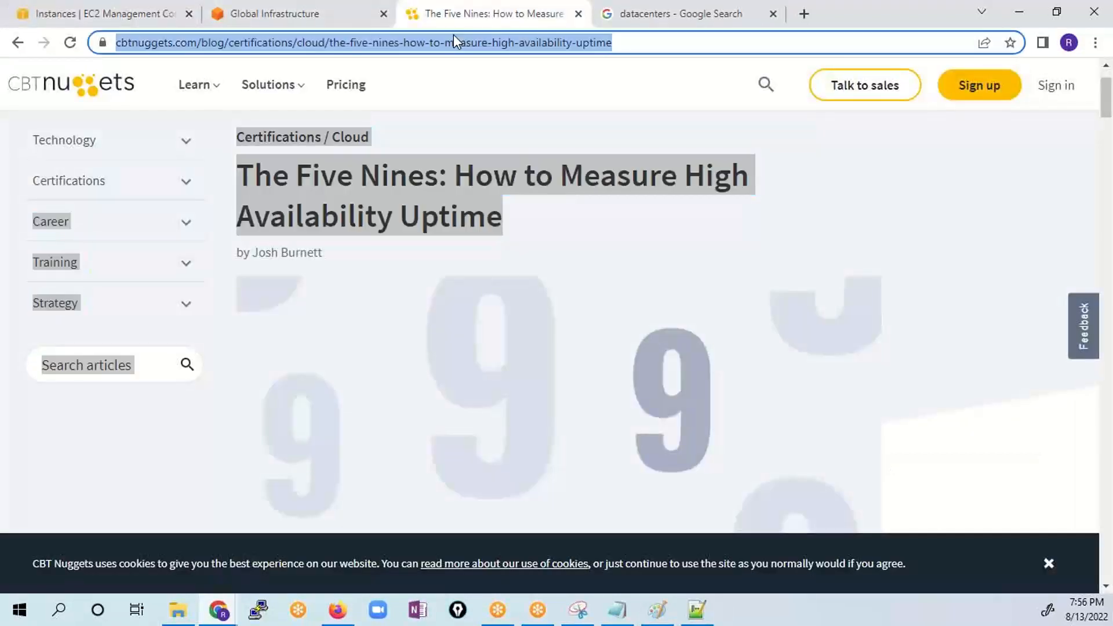
pyautogui.hotkey('ctrl', 'v')
pyautogui.write(':80')
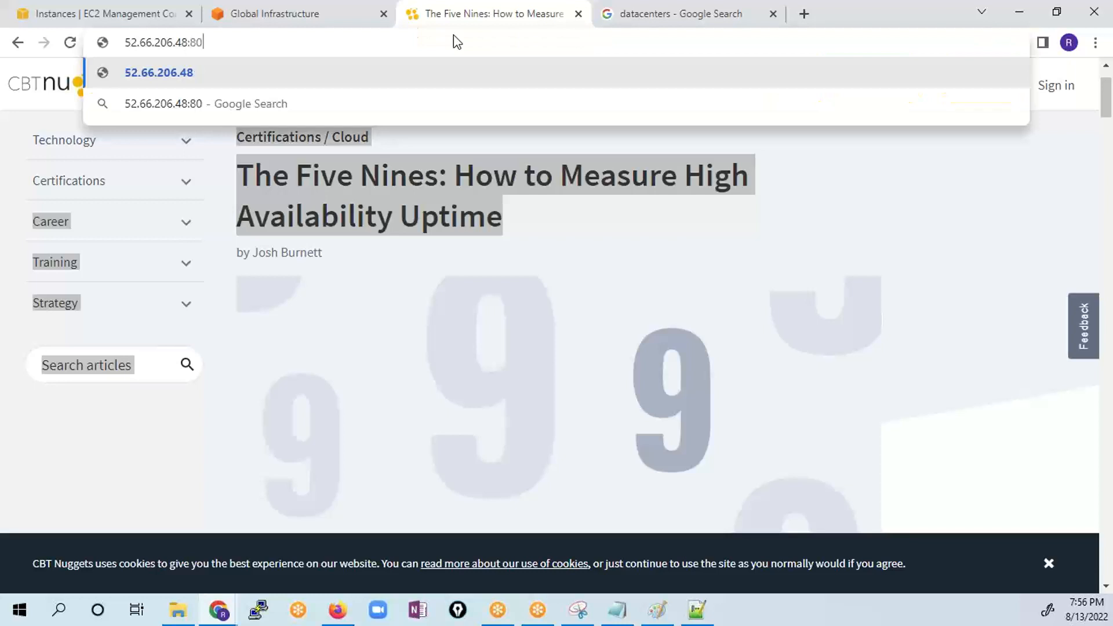
pyautogui.press('Return')
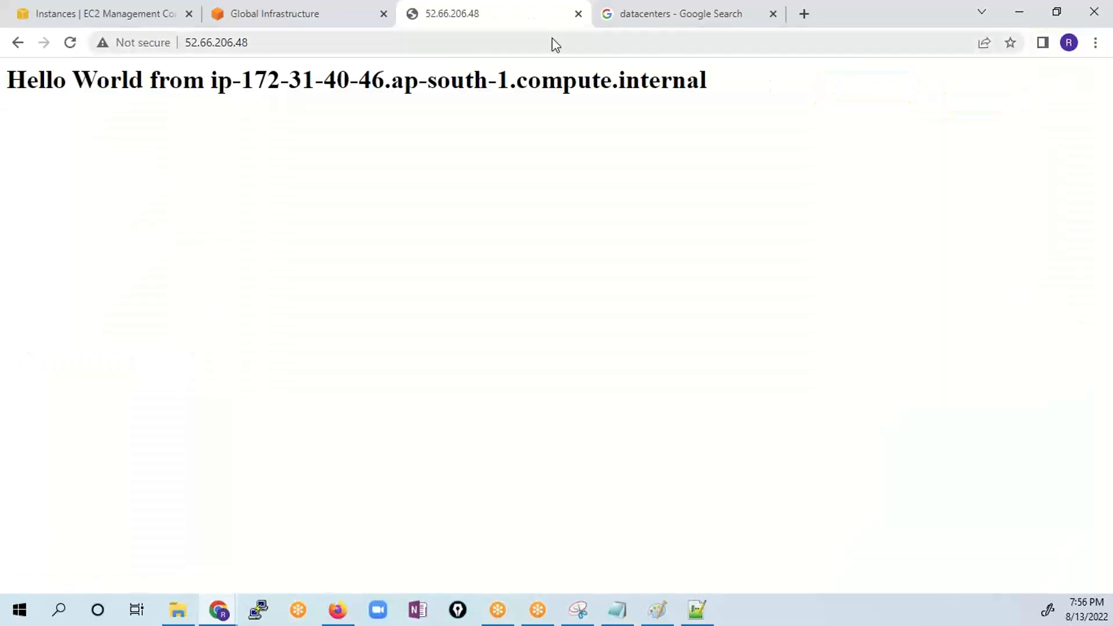
pyautogui.moveTo(725, 81); pyautogui.dragTo(204, 81)
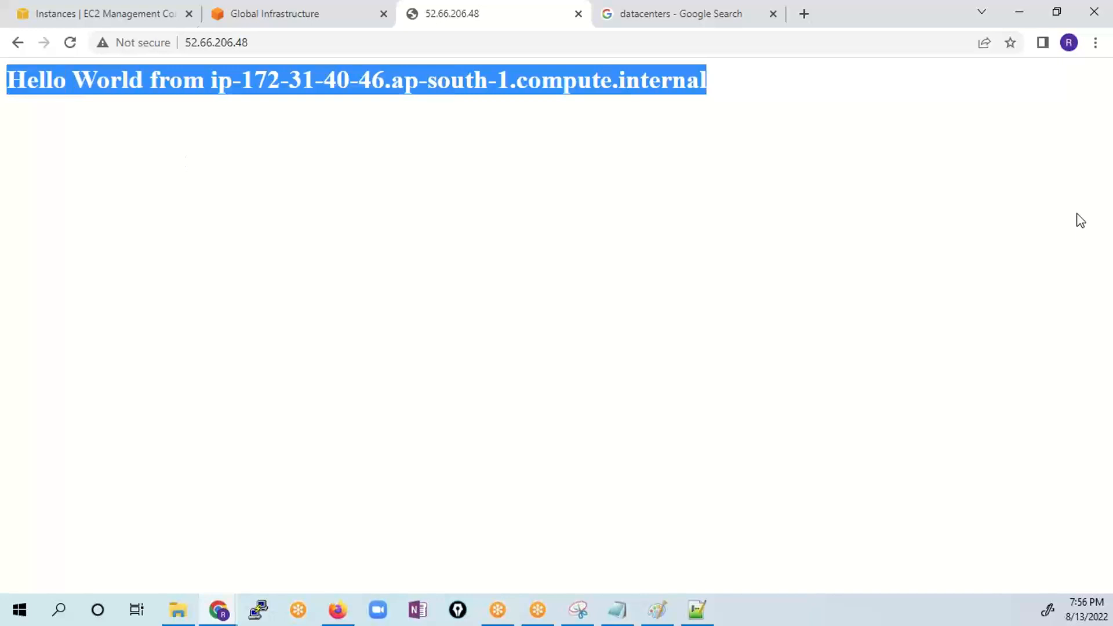
# - Switch to the user data script in Notepad++ and examine the echo line that writes the hostname greeting to index.html
pyautogui.hotkey('alt', 'Tab')
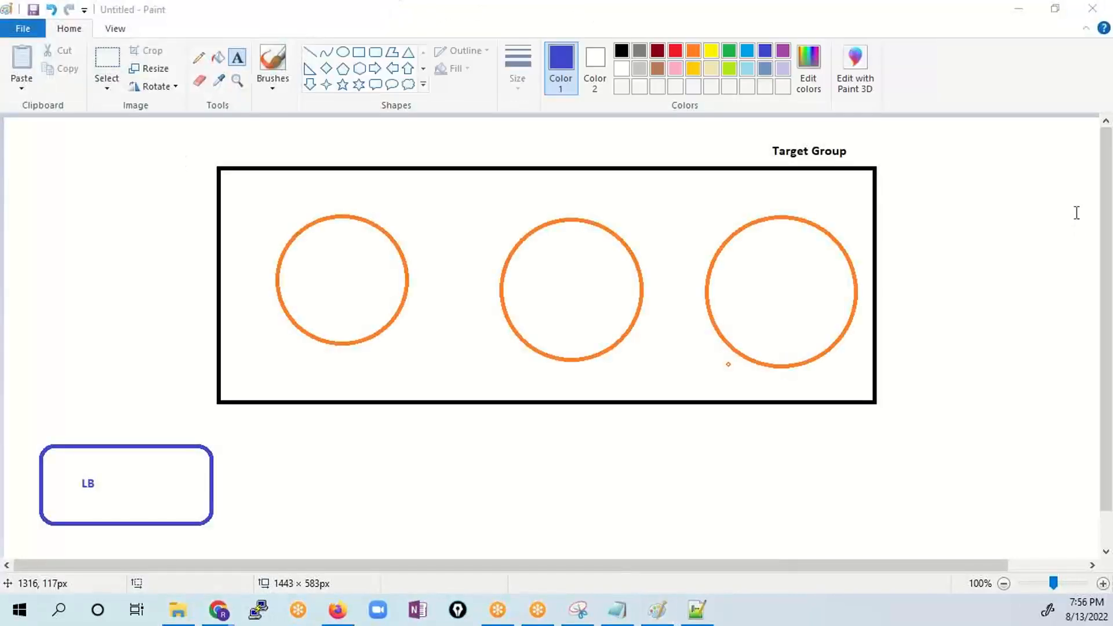
pyautogui.hotkey('alt', 'Tab')
pyautogui.click(161, 268)
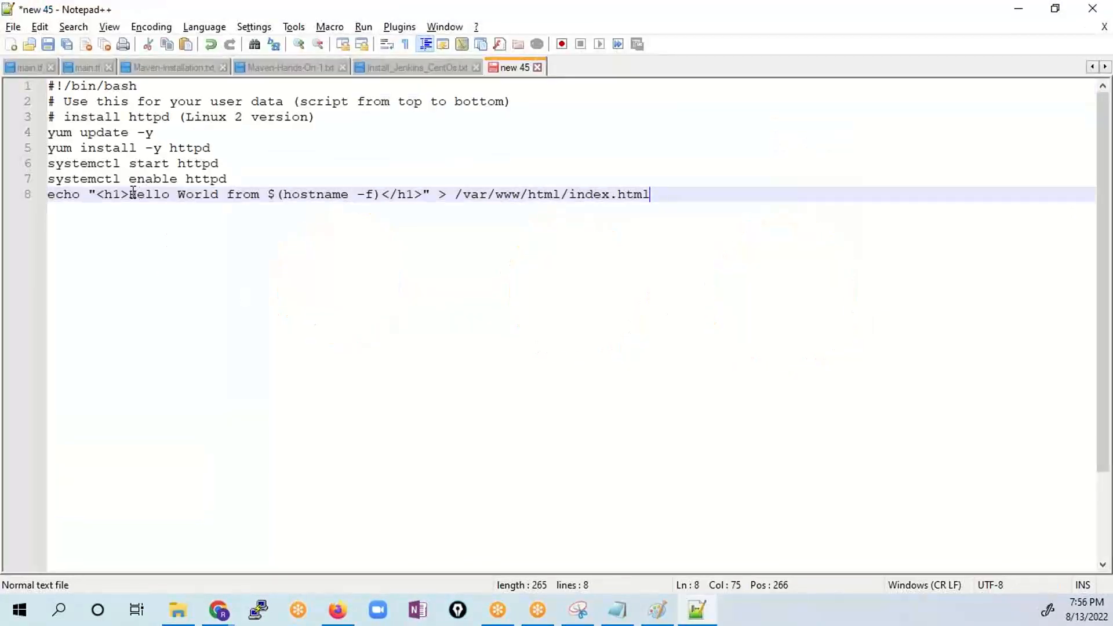
pyautogui.moveTo(130, 195); pyautogui.dragTo(380, 194)
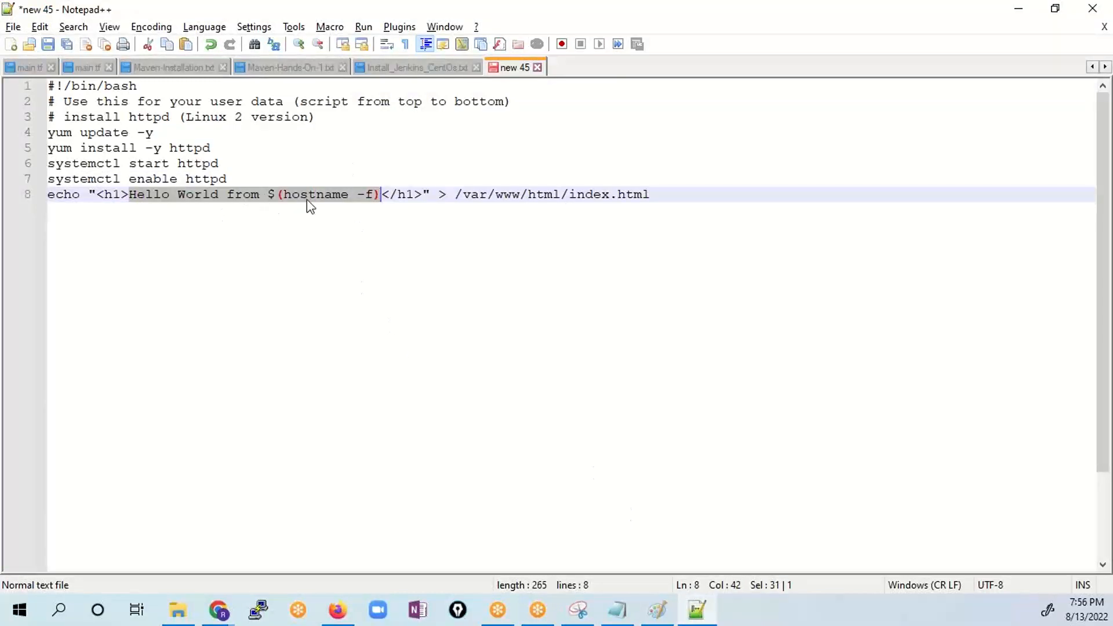
pyautogui.click(380, 195)
pyautogui.hotkey('shift', 'End')
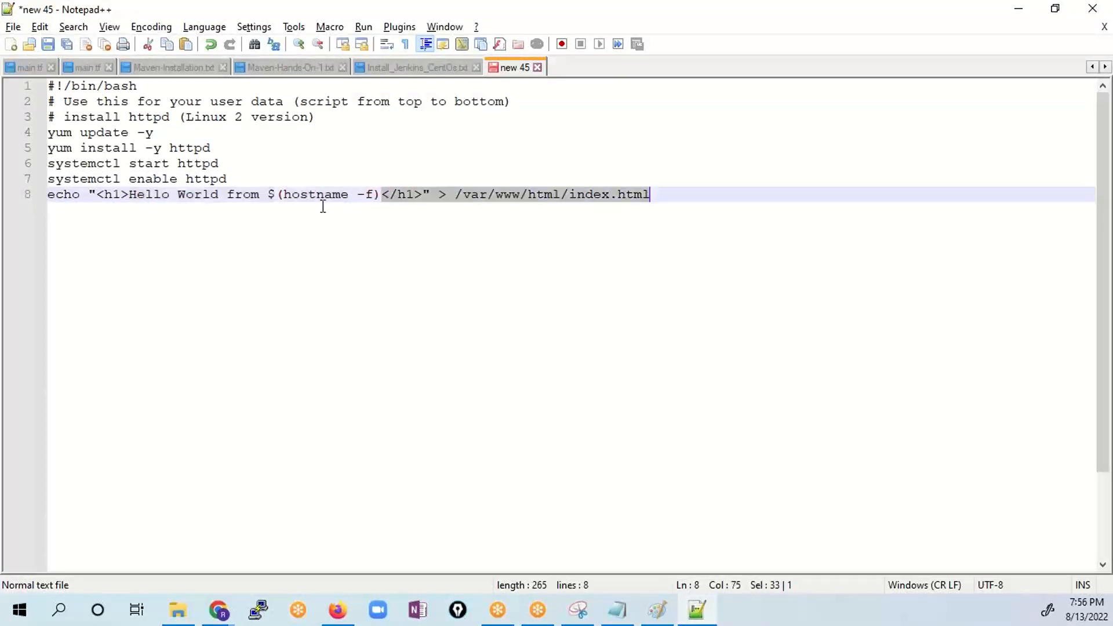
pyautogui.moveTo(380, 195); pyautogui.dragTo(270, 194)
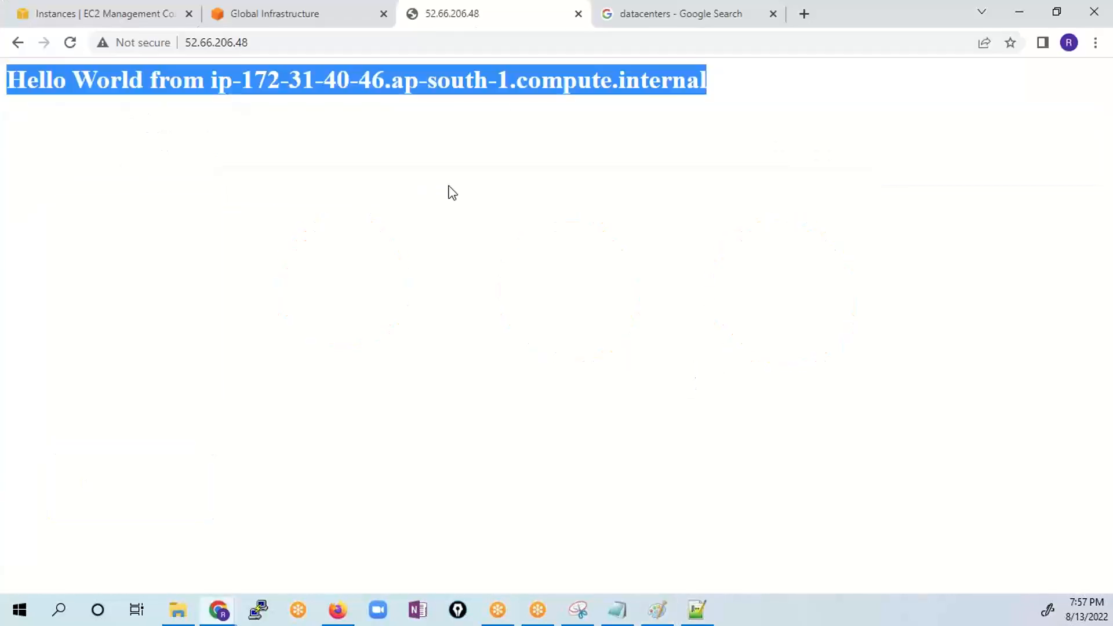
# - Return to Chrome, highlight the private IP in Server-1's greeting, and copy Server-2's public IPv4 address from the EC2 instances list
pyautogui.moveTo(241, 80); pyautogui.dragTo(386, 80)
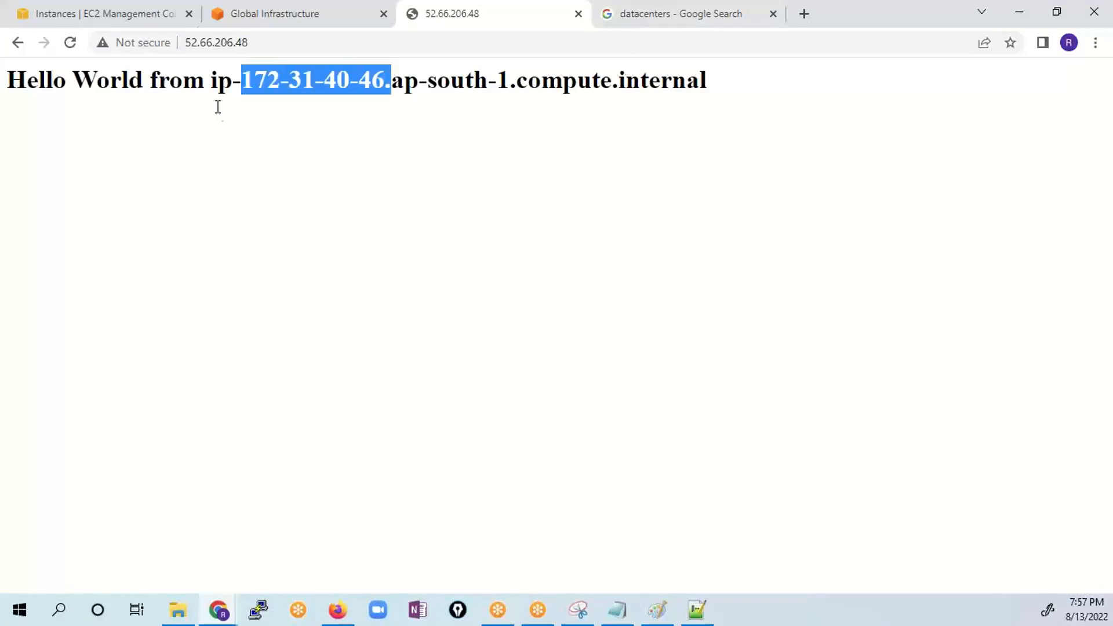
pyautogui.click(275, 16)
pyautogui.click(126, 18)
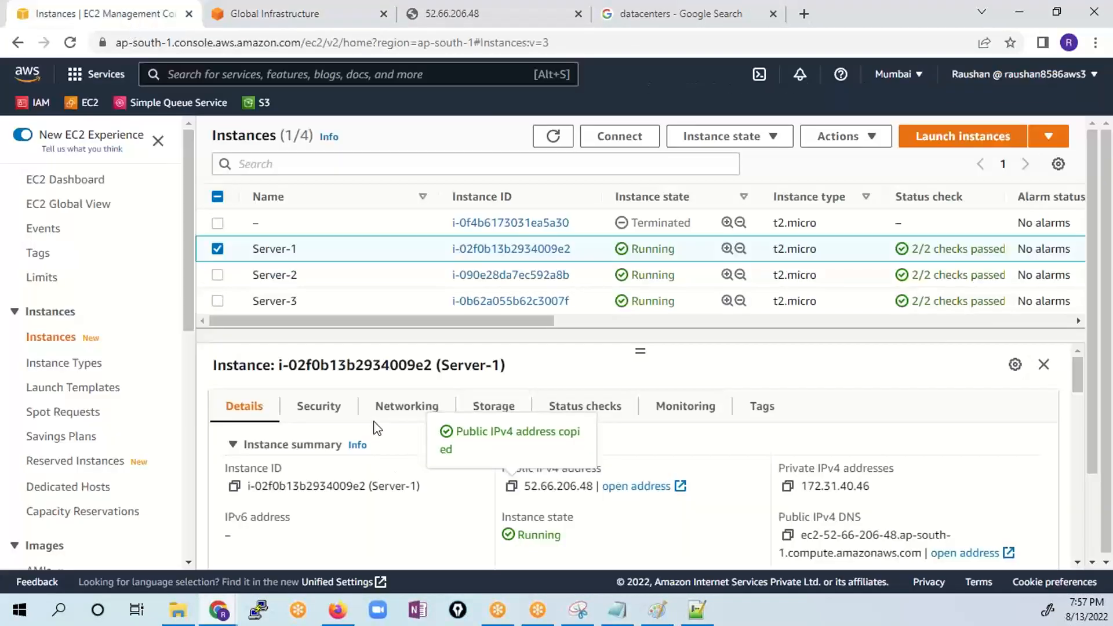
pyautogui.click(218, 253)
pyautogui.click(219, 276)
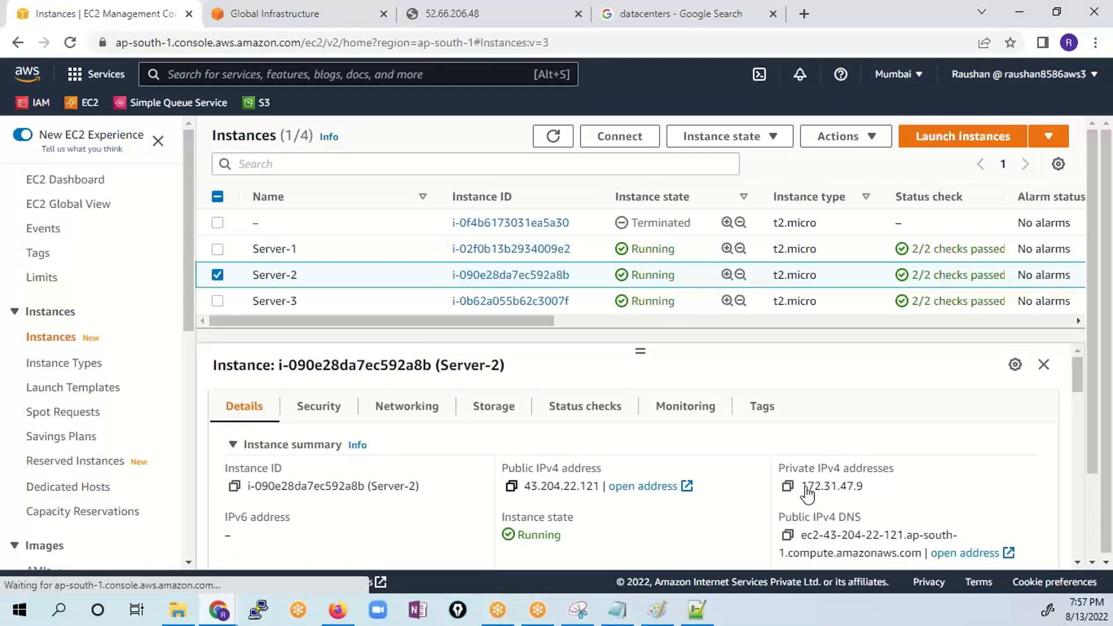
pyautogui.moveTo(864, 489); pyautogui.dragTo(808, 490)
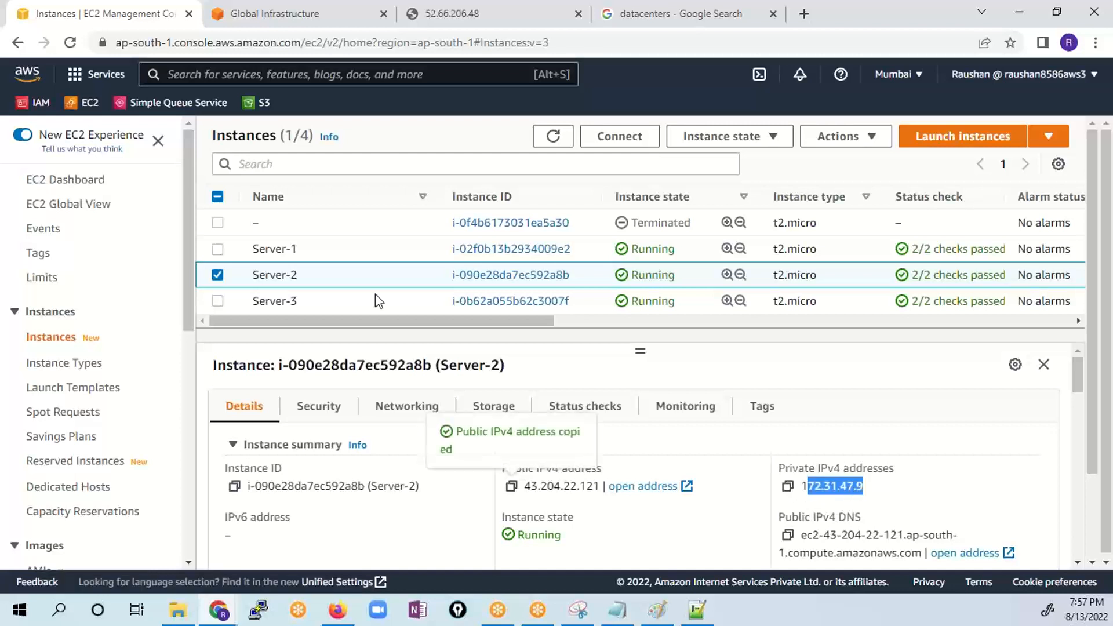
# - Load 43.204.22.121:80 in the datacenters search tab and compare the IP in its greeting with the one on Server-1's page
pyautogui.click(626, 12)
pyautogui.click(502, 45)
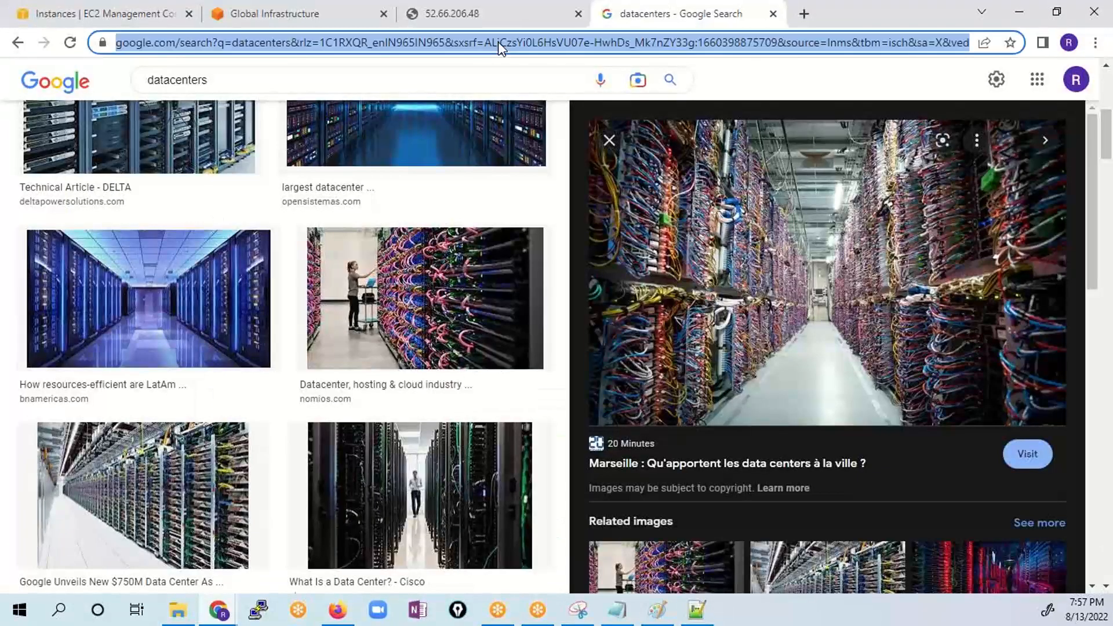
pyautogui.write('43.204.22.121')
pyautogui.write(':80')
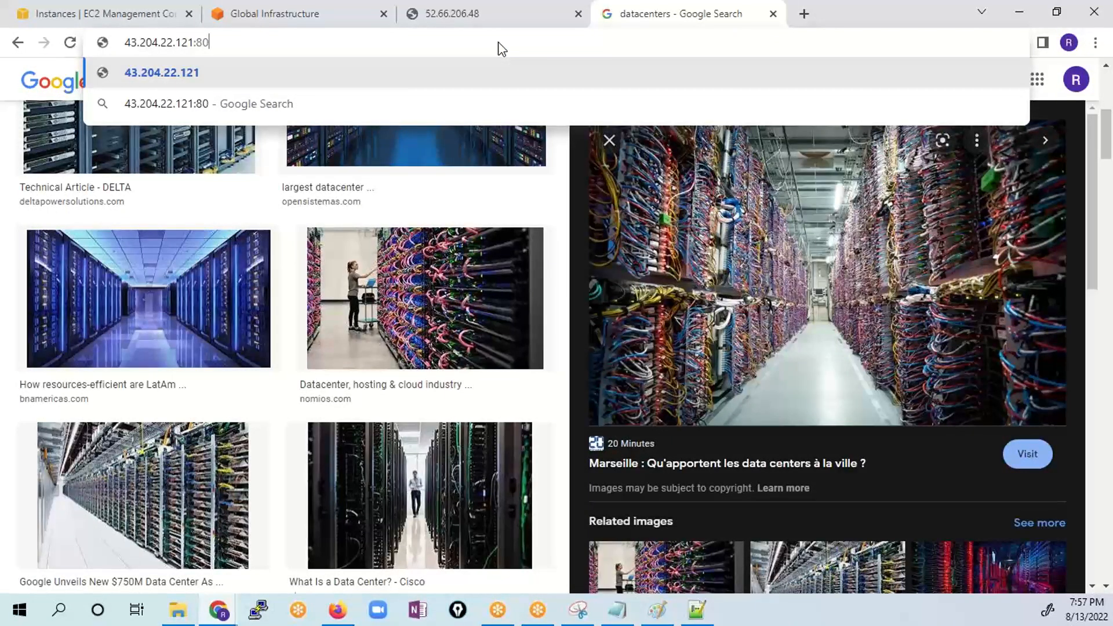
pyautogui.press('Return')
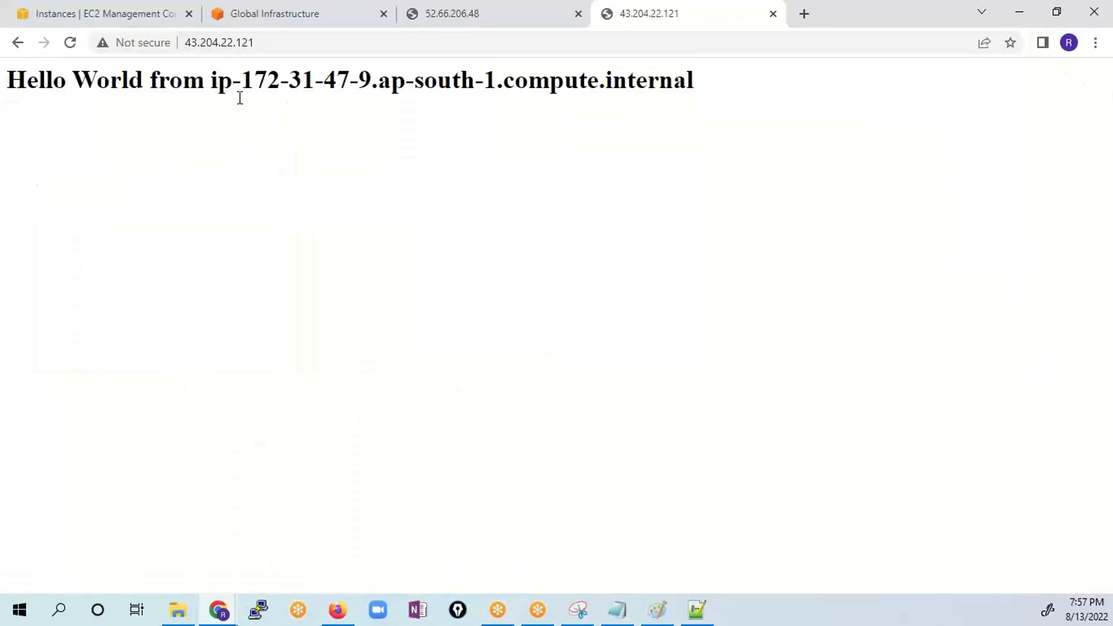
pyautogui.moveTo(243, 72); pyautogui.dragTo(379, 79)
pyautogui.click(449, 14)
pyautogui.click(244, 80)
pyautogui.click(626, 22)
pyautogui.click(346, 96)
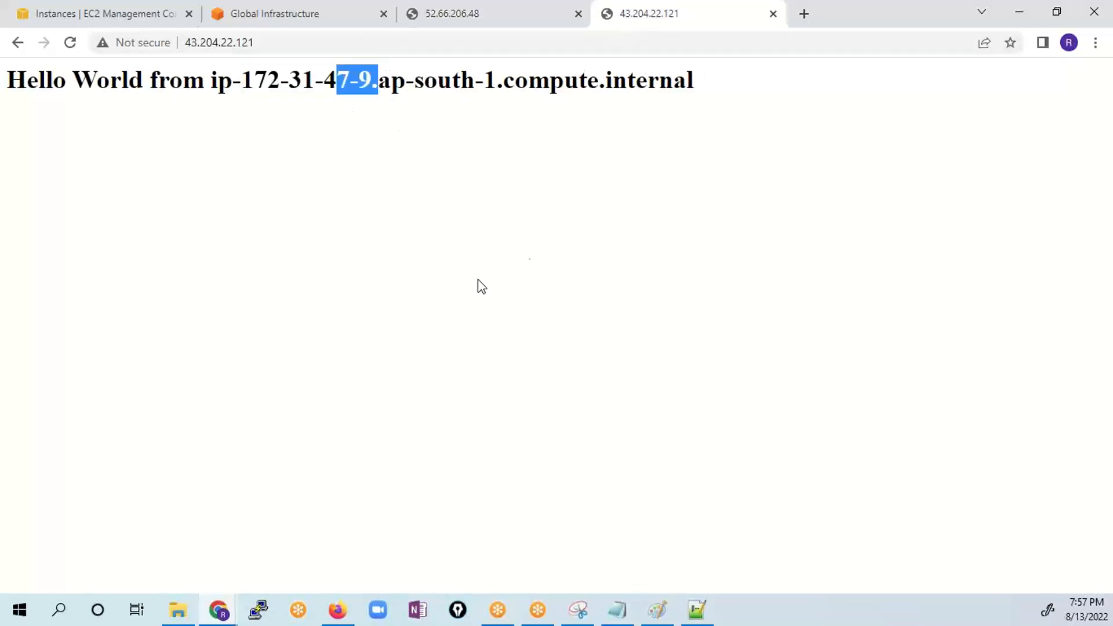
# - Return to the EC2 instances list, deselect Server-2 and select Server-3 to show its details
pyautogui.click(120, 18)
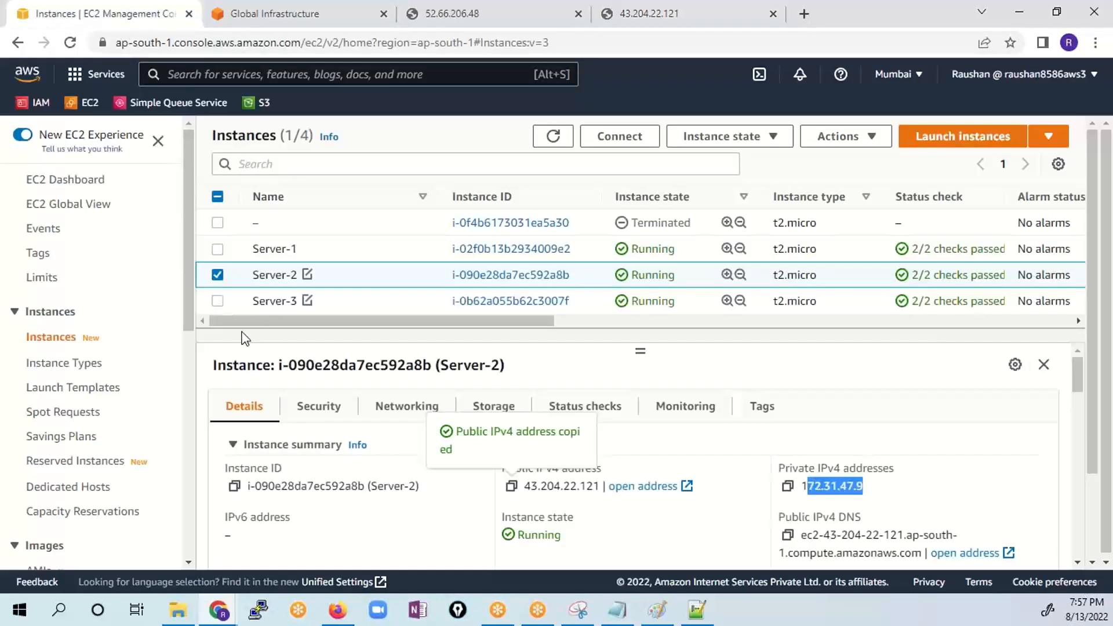
pyautogui.click(218, 275)
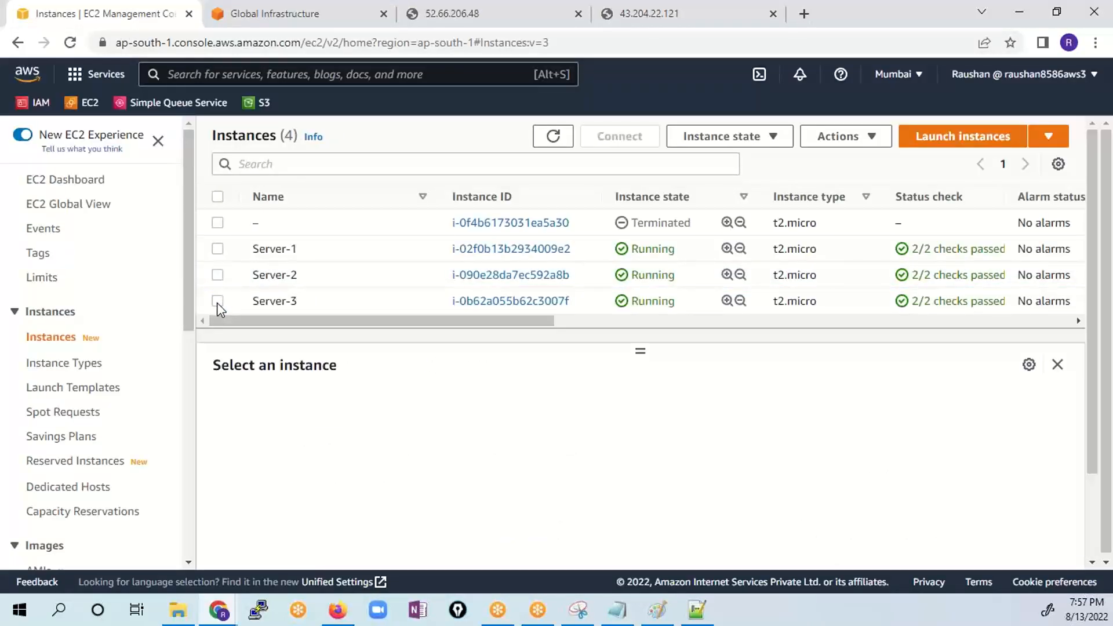
pyautogui.click(216, 301)
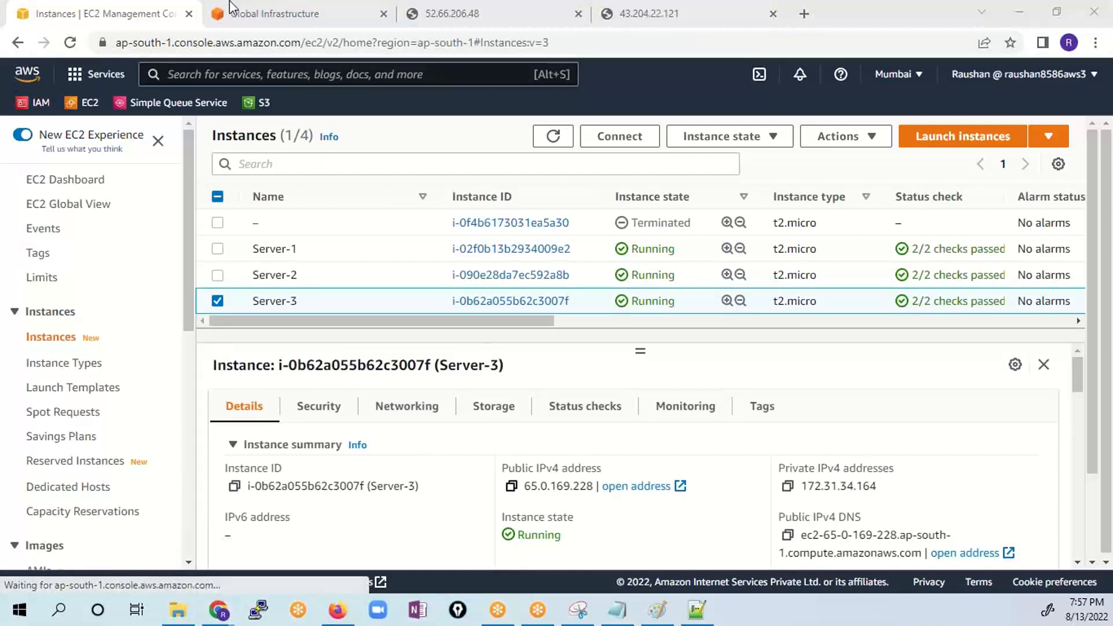
# - Load 43.204.22.121:80 in a new browser tab and compare its greeting with those in the other two server tabs
pyautogui.click(804, 13)
pyautogui.hotkey('ctrl', 'v')
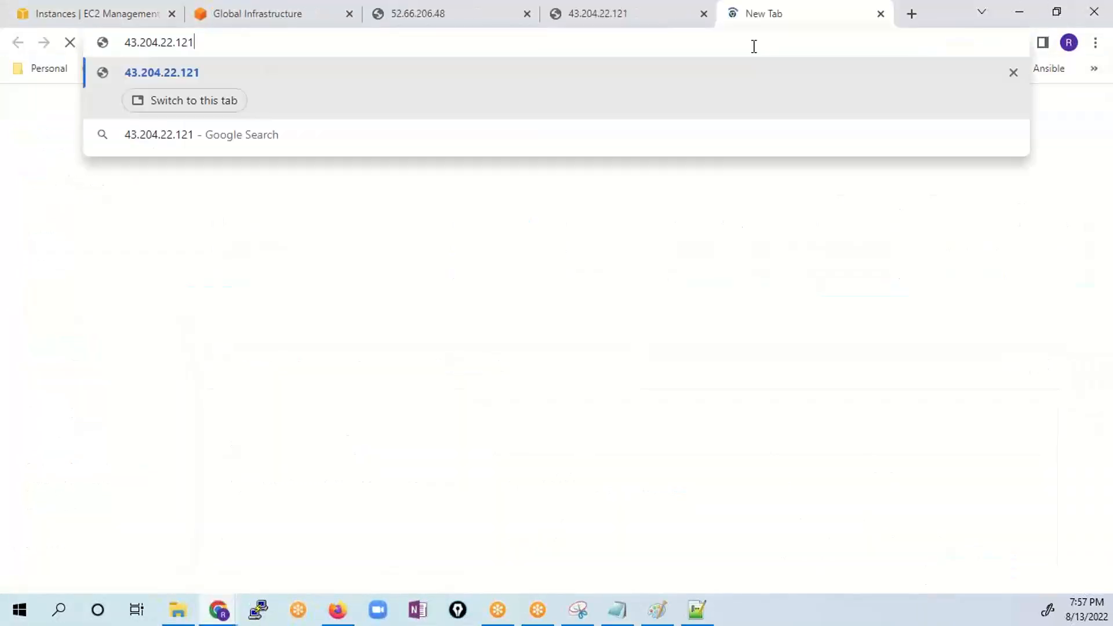
pyautogui.write(':80')
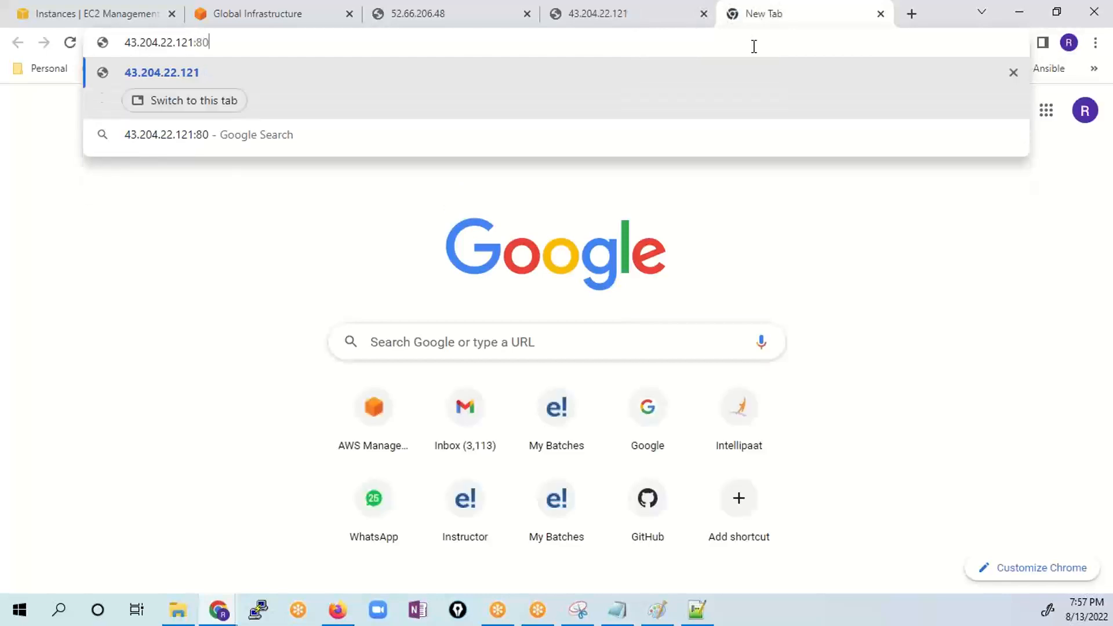
pyautogui.press('Return')
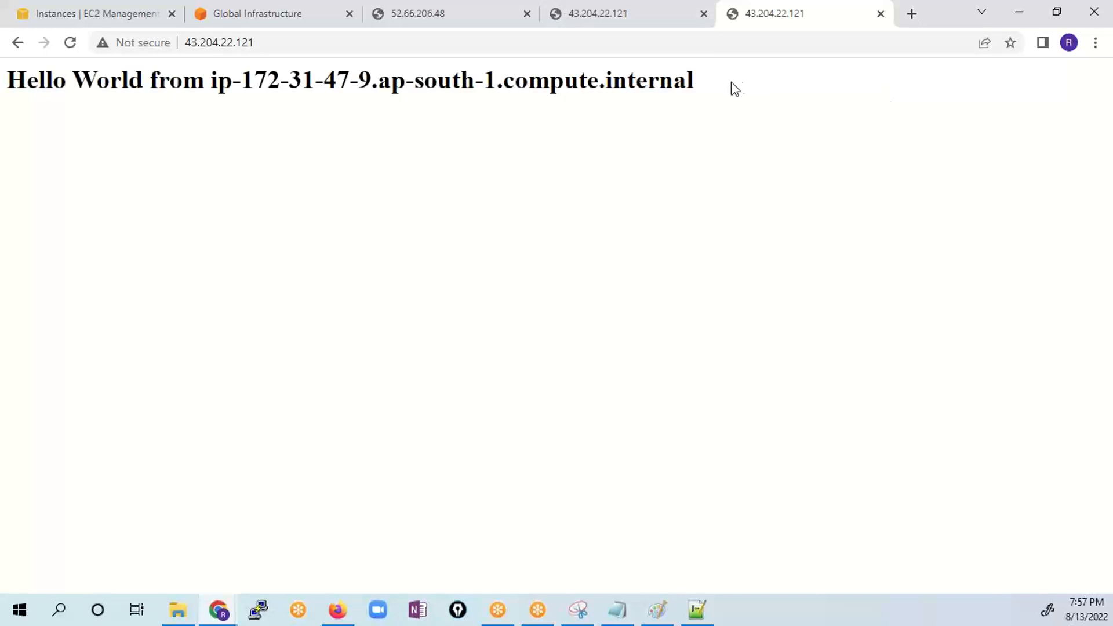
pyautogui.moveTo(731, 82); pyautogui.dragTo(1, 95)
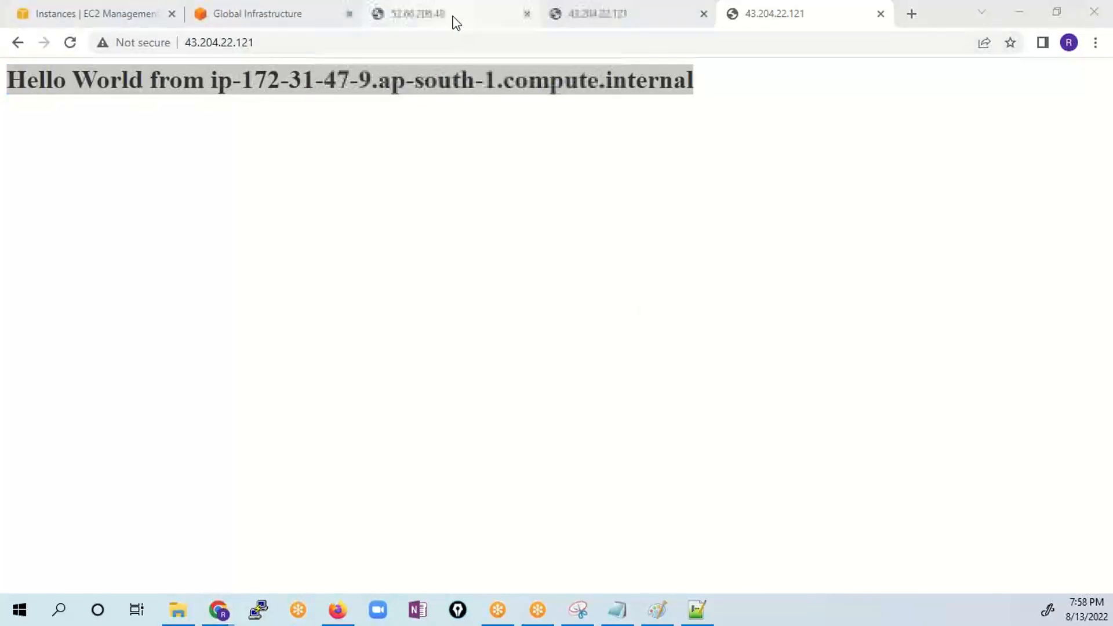
pyautogui.click(453, 17)
pyautogui.moveTo(384, 81)
pyautogui.mouseDown()
pyautogui.moveTo(323, 82)
pyautogui.moveTo(388, 82)
pyautogui.moveTo(371, 81)
pyautogui.mouseUp()
pyautogui.click(587, 15)
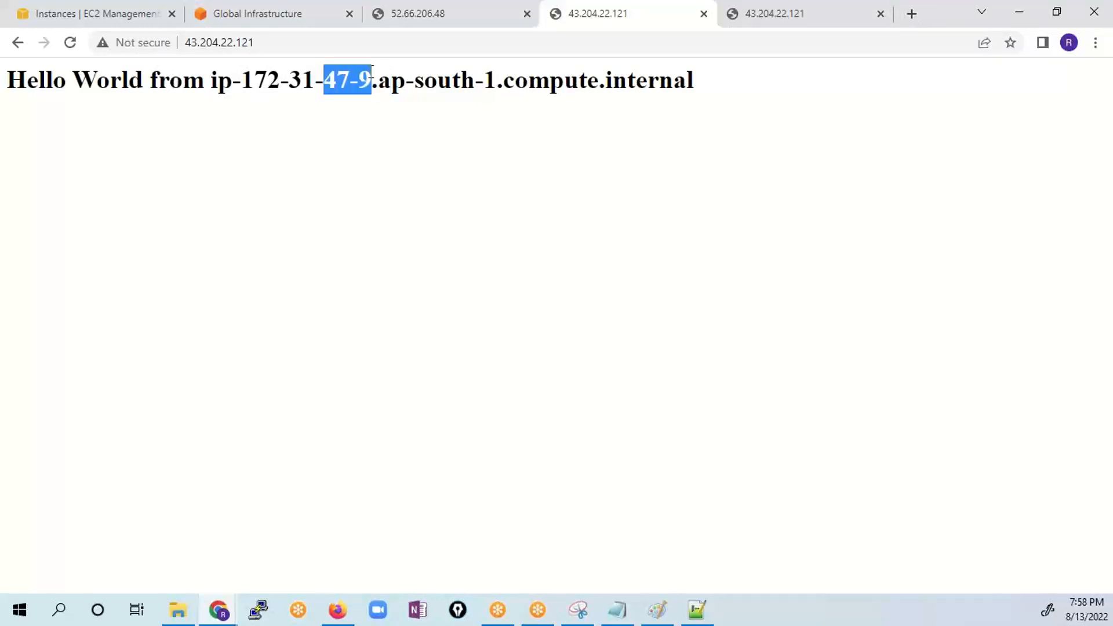
pyautogui.click(792, 15)
pyautogui.click(390, 100)
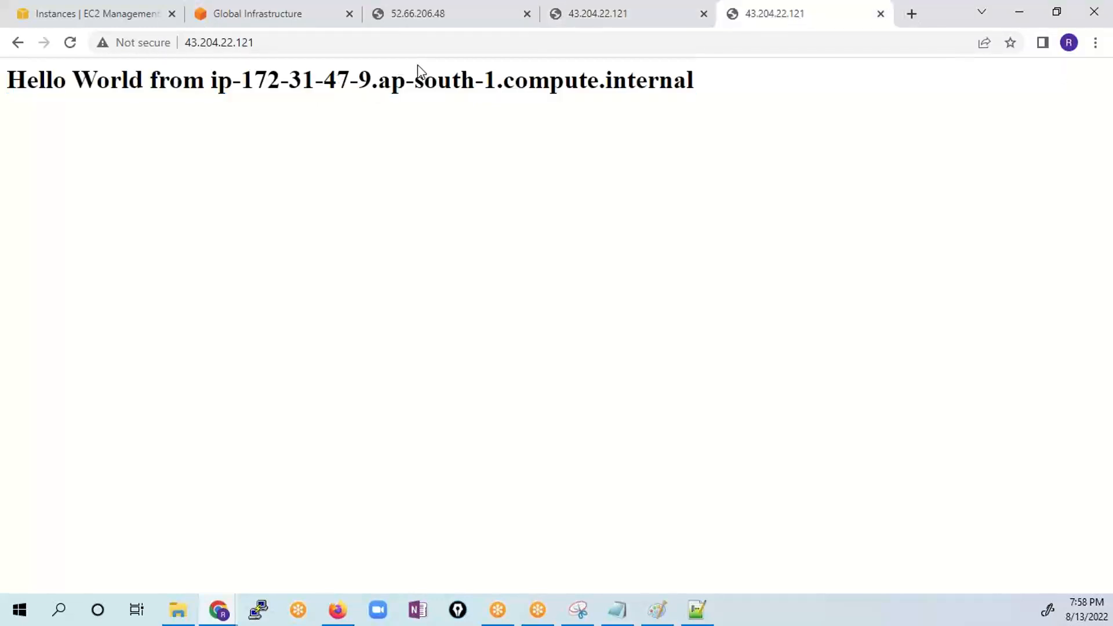
# - Copy Server-3's public IPv4 address, load 65.0.169.228:80 in the newest tab, and highlight the host-specific digits in the greeting
pyautogui.click(49, 8)
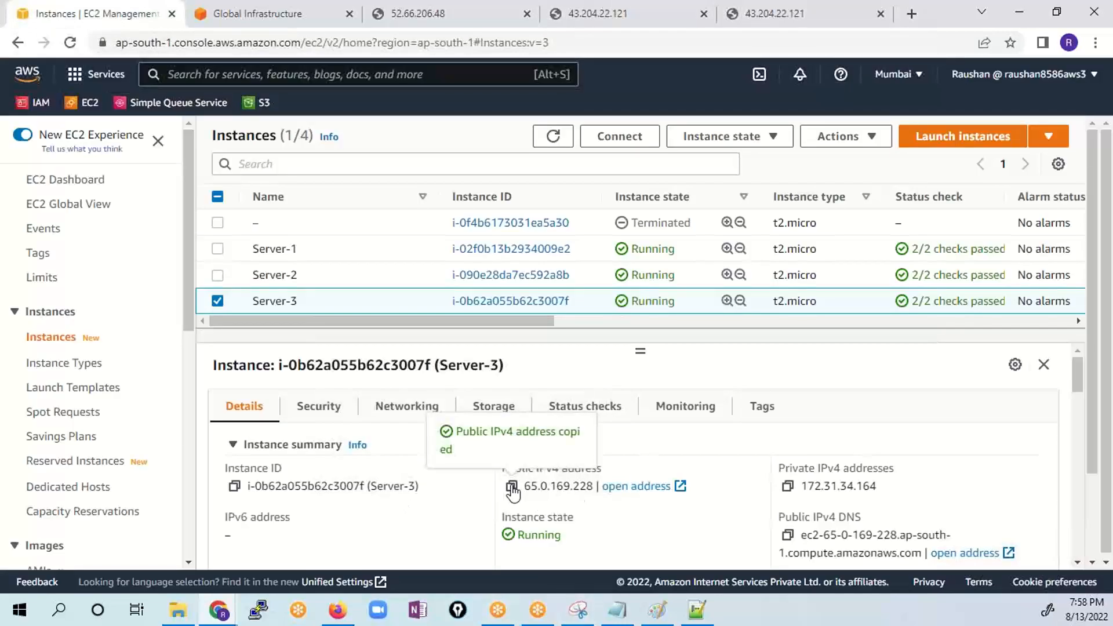
pyautogui.click(774, 15)
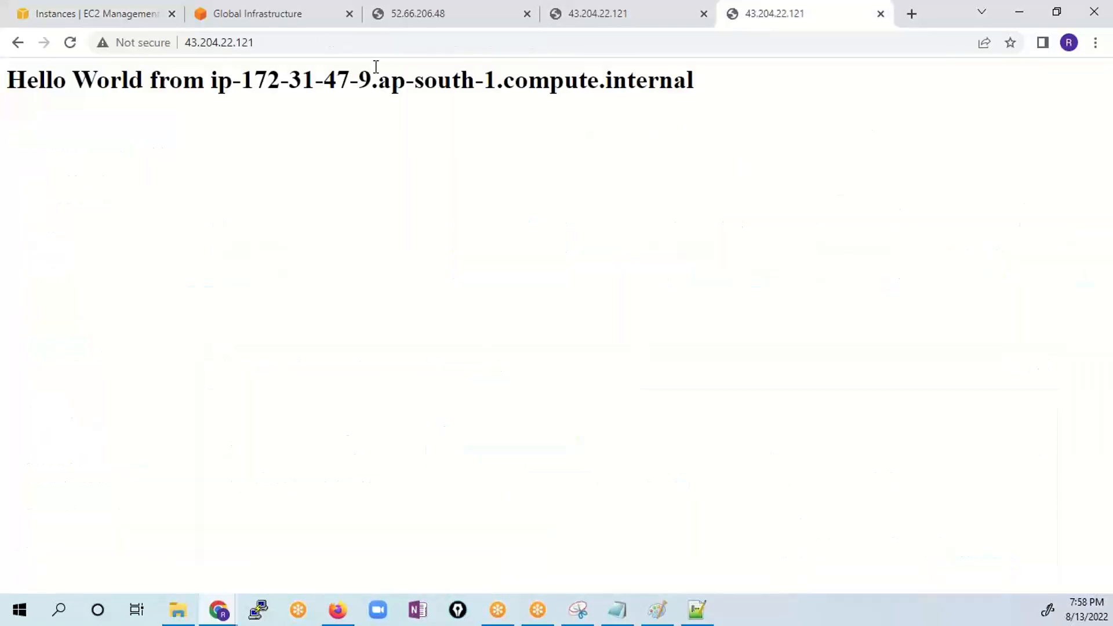
pyautogui.click(284, 43)
pyautogui.hotkey('ctrl', 'v')
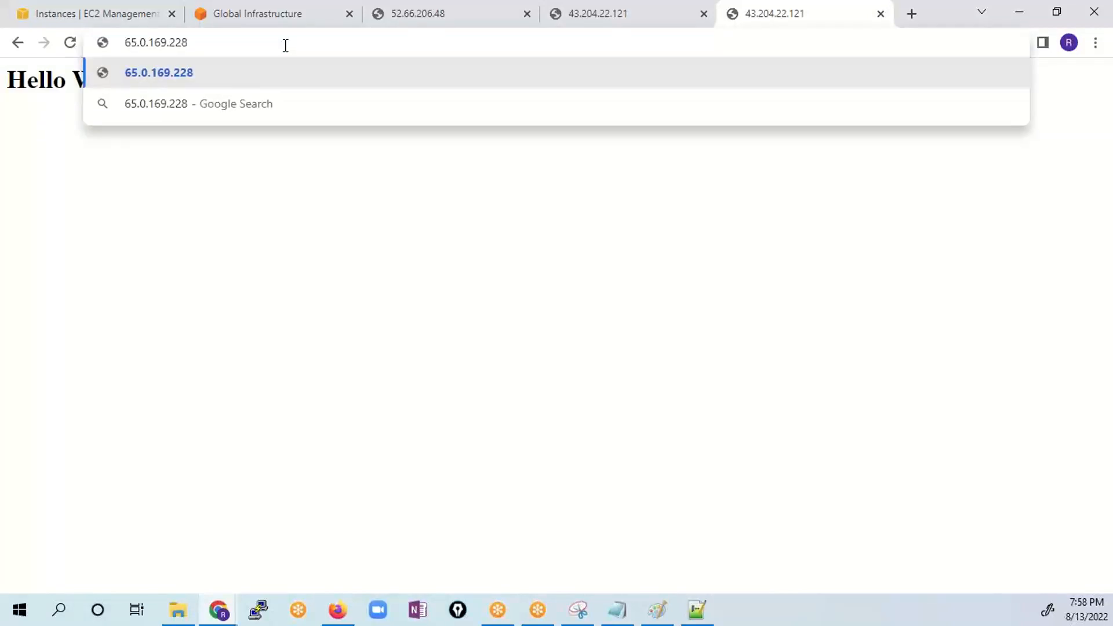
pyautogui.write(':80')
pyautogui.press('Return')
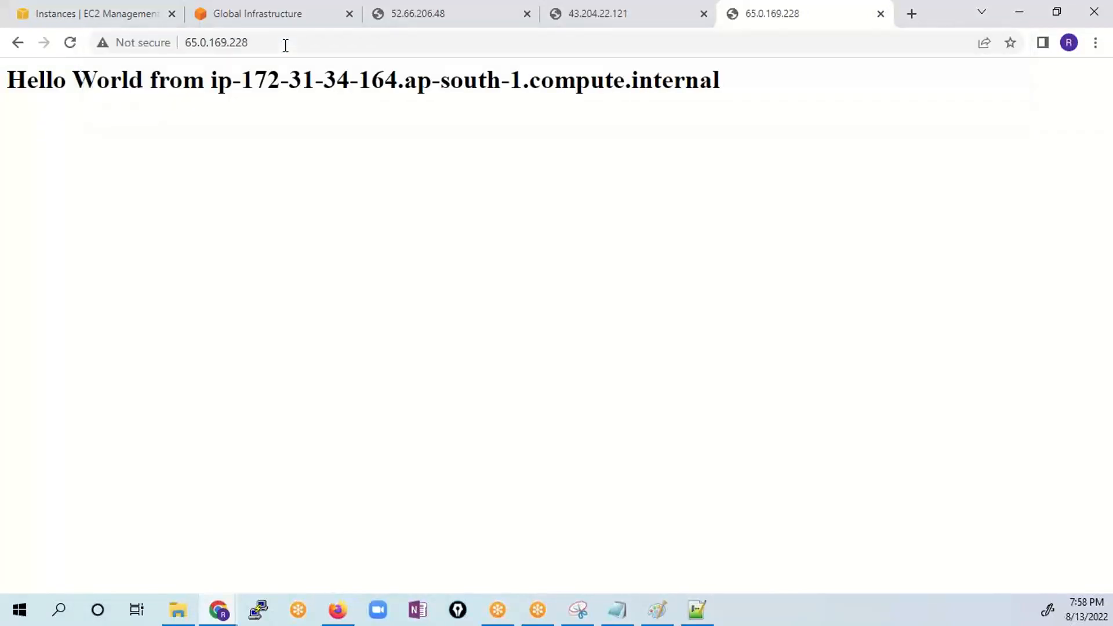
pyautogui.moveTo(329, 84); pyautogui.dragTo(397, 84)
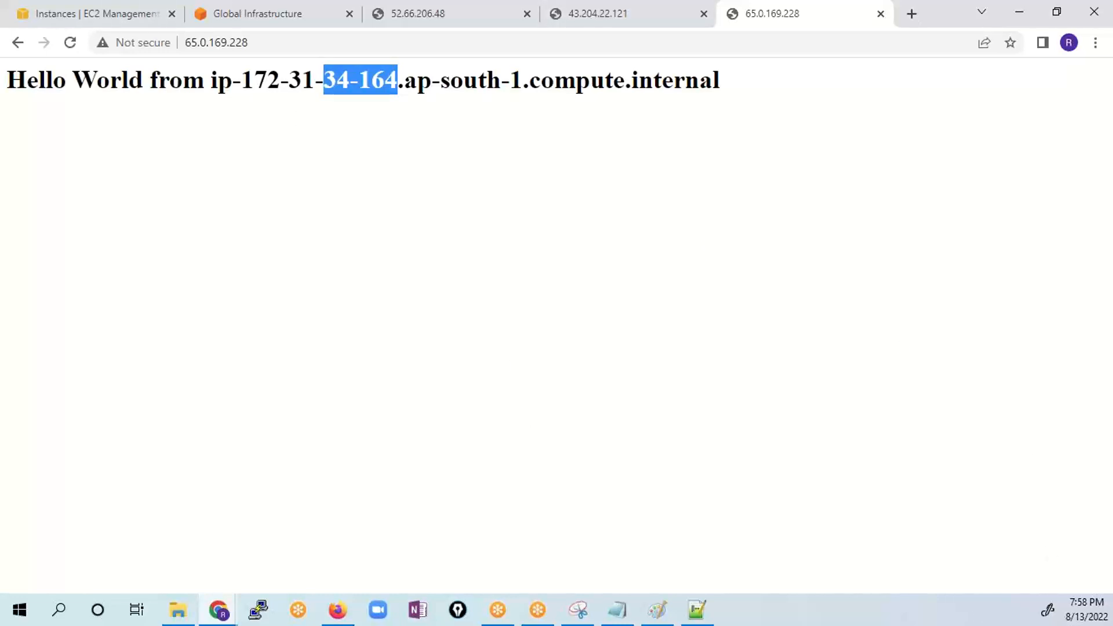
pyautogui.click(1035, 590)
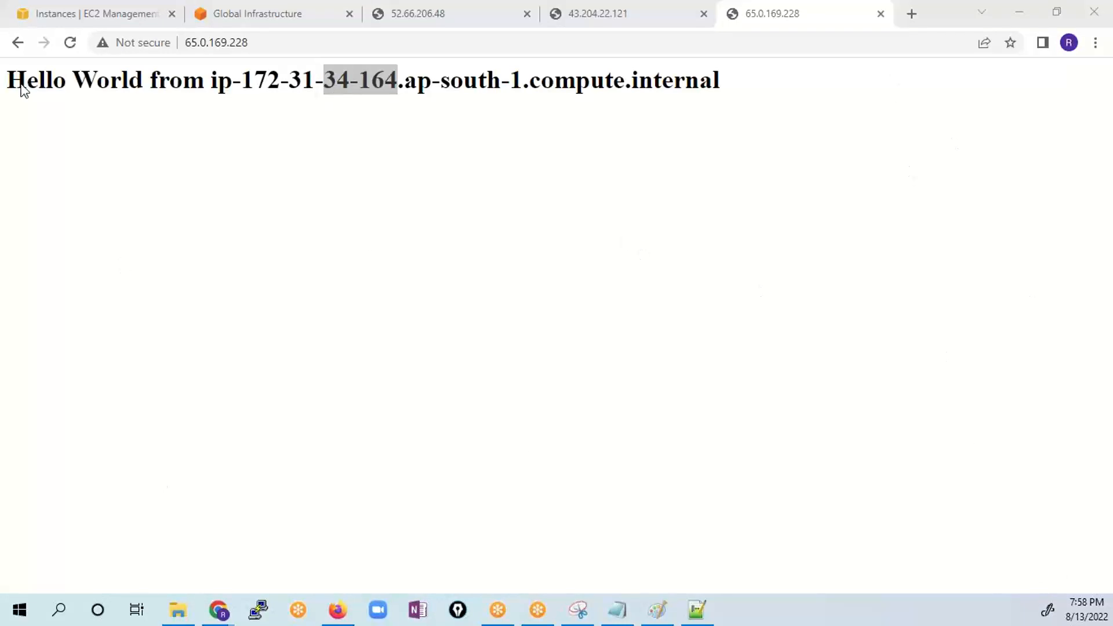
# - Look over the load balancing entries in the EC2 navigation and compare the hostname greetings on the three server pages
pyautogui.click(67, 14)
pyautogui.scroll(-7, 73, 528)
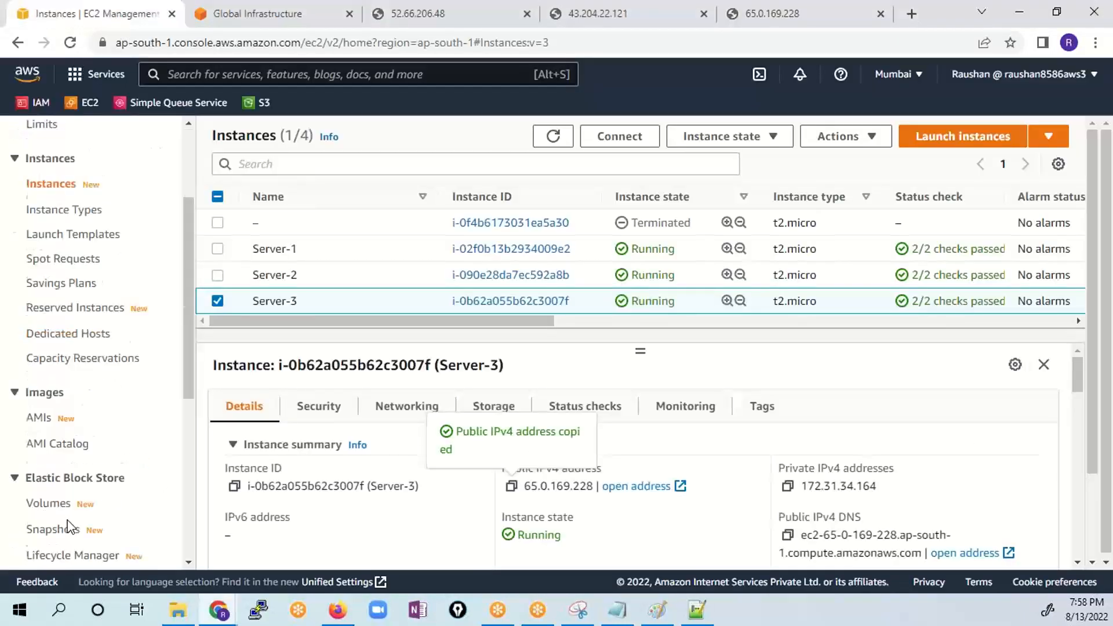
pyautogui.scroll(-2, 93, 468)
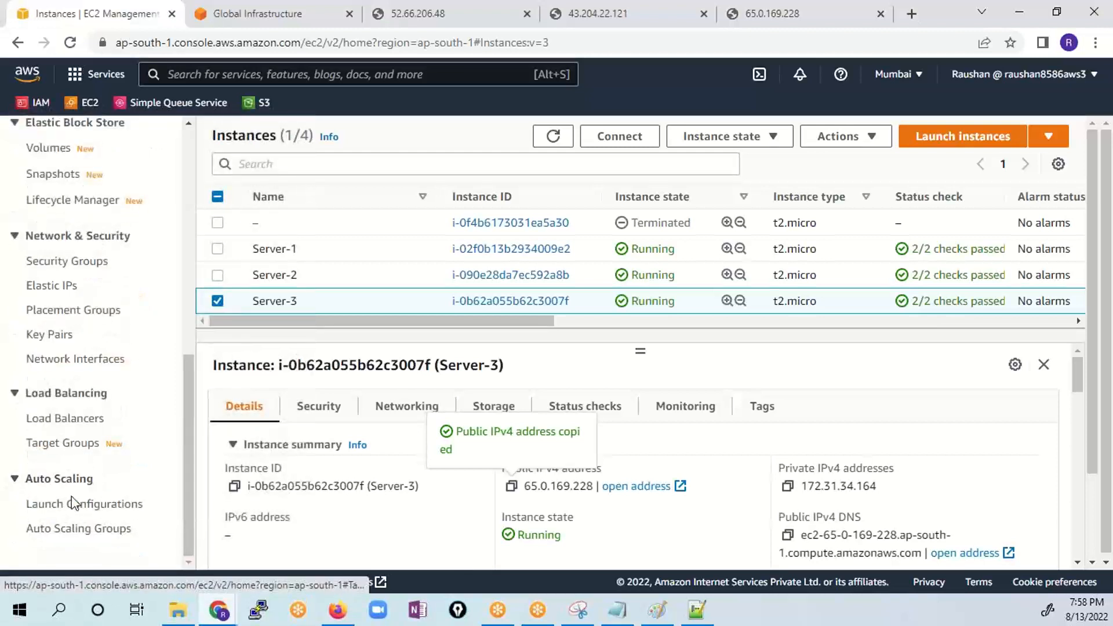
pyautogui.scroll(3, 151, 492)
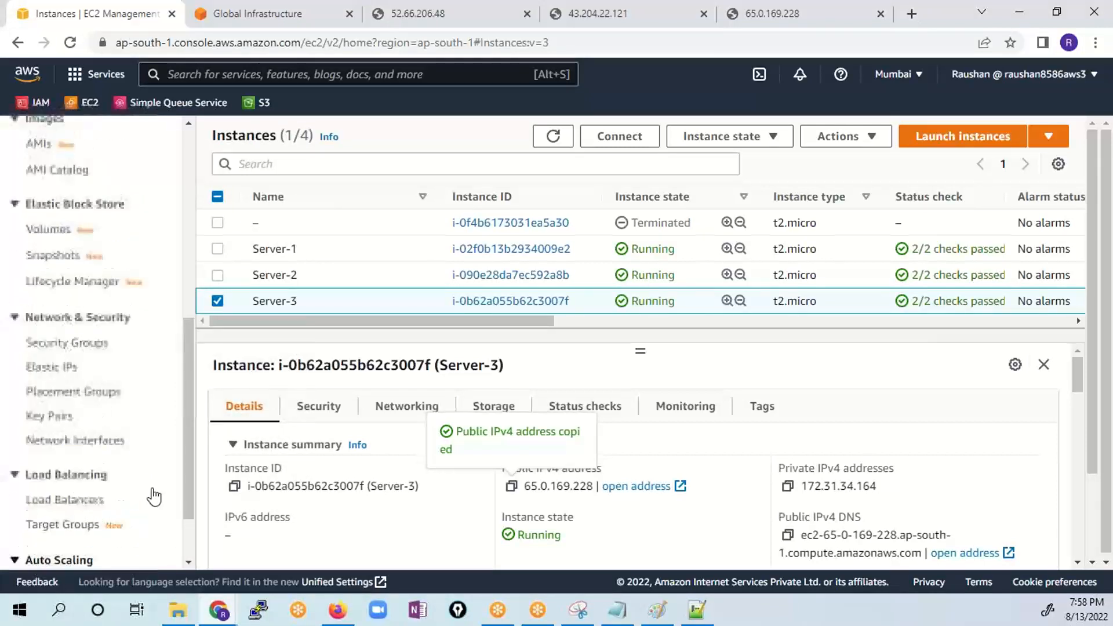
pyautogui.click(420, 14)
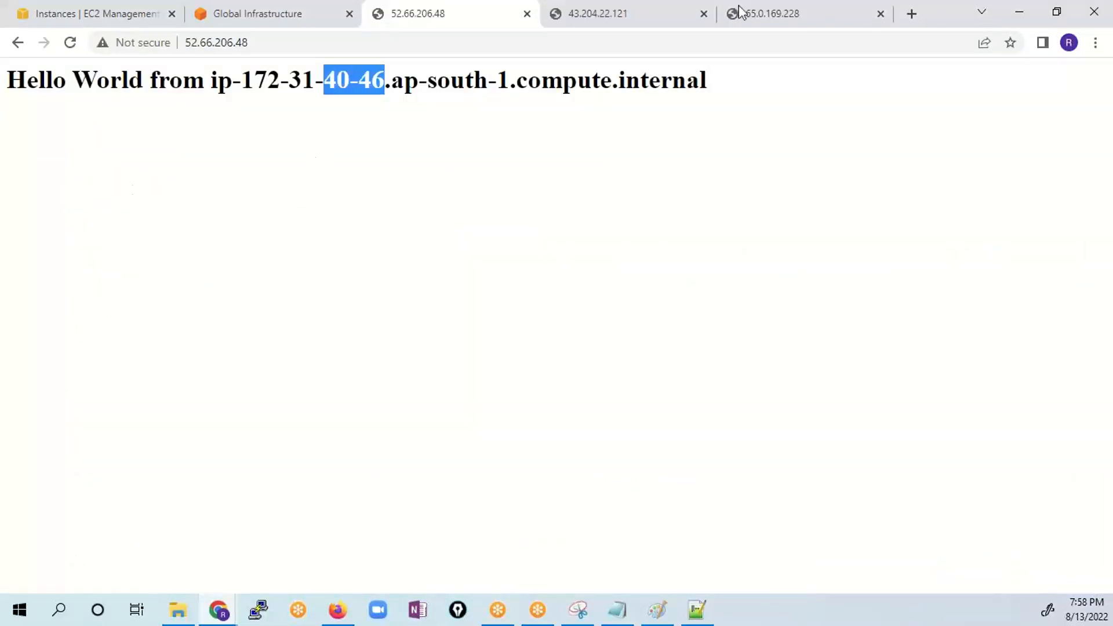
pyautogui.click(617, 12)
pyautogui.click(814, 17)
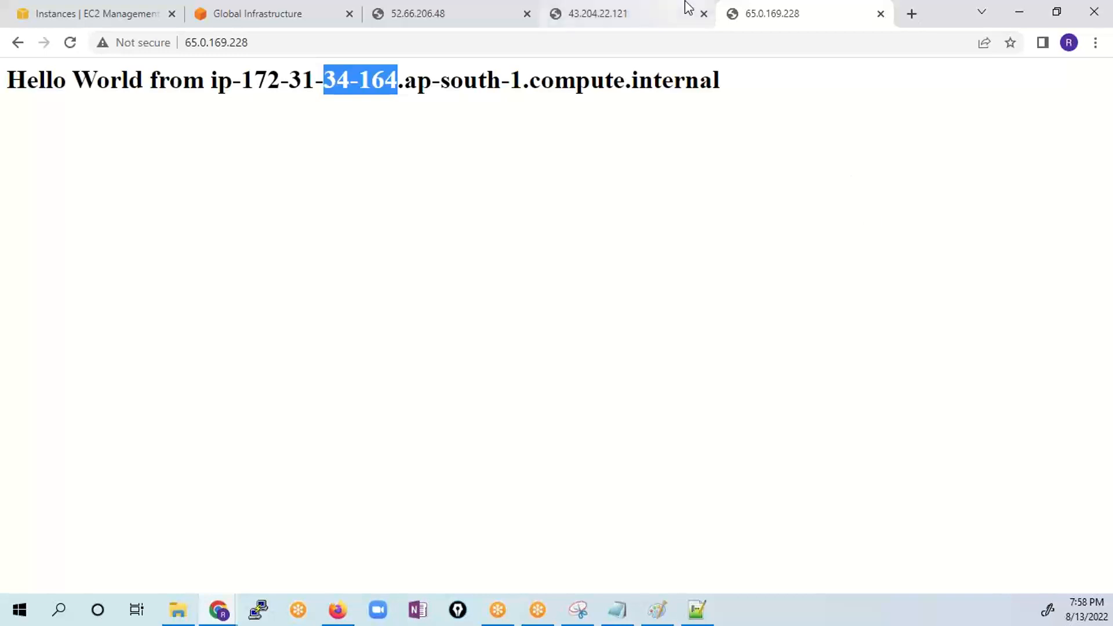
pyautogui.click(536, 16)
pyautogui.click(595, 23)
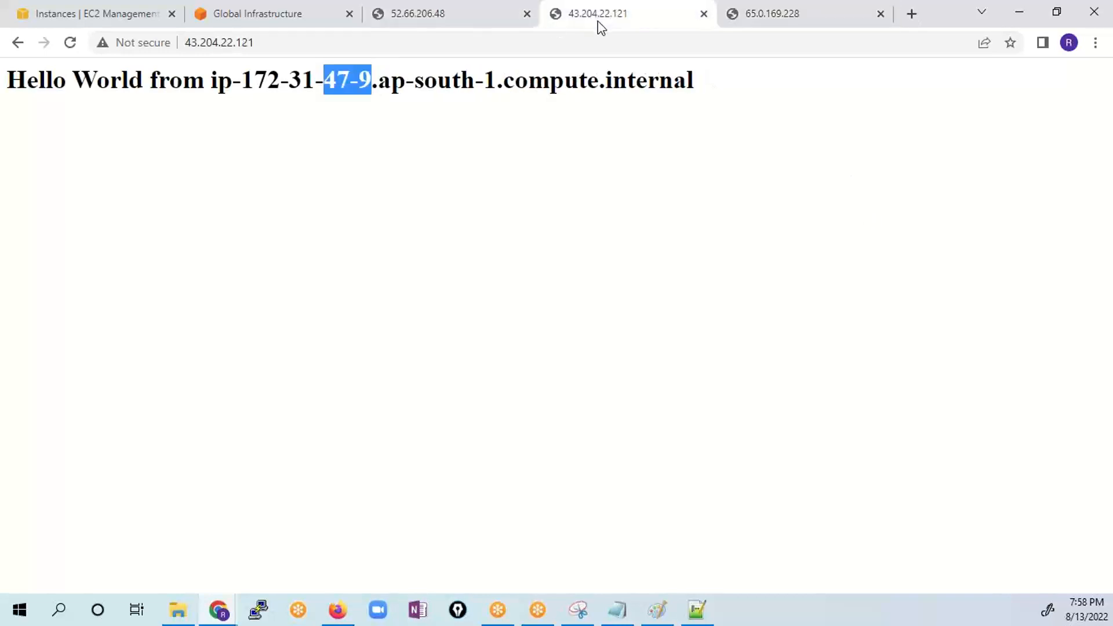
pyautogui.click(800, 11)
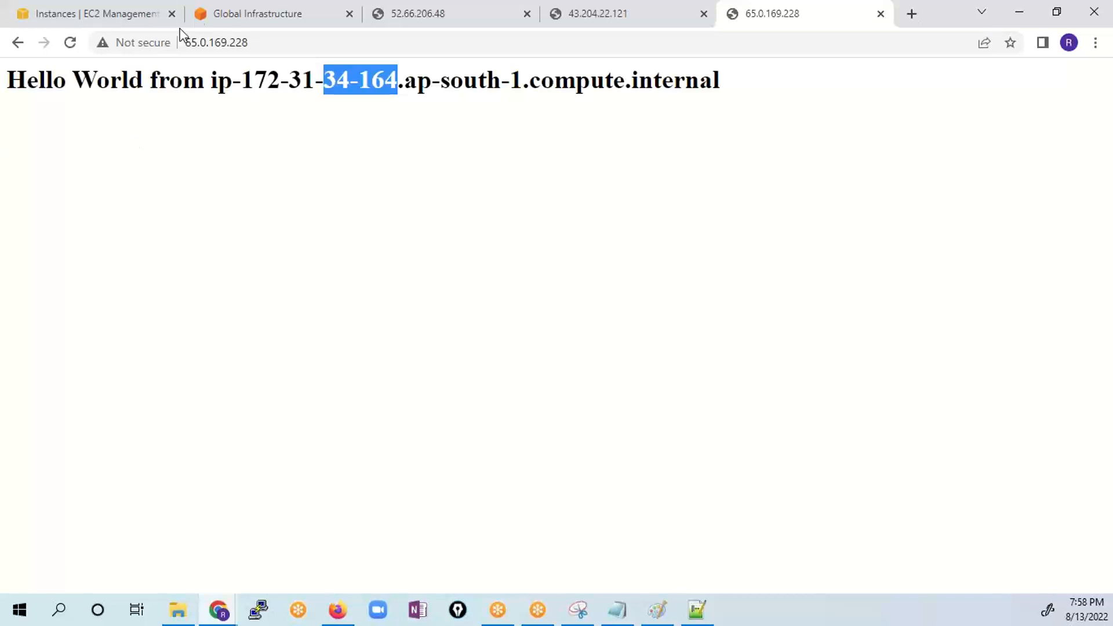
# - Start creating a load balancer from the EC2 Load Balancers page and highlight the Application Load Balancer type
pyautogui.click(87, 18)
pyautogui.scroll(-2, 46, 516)
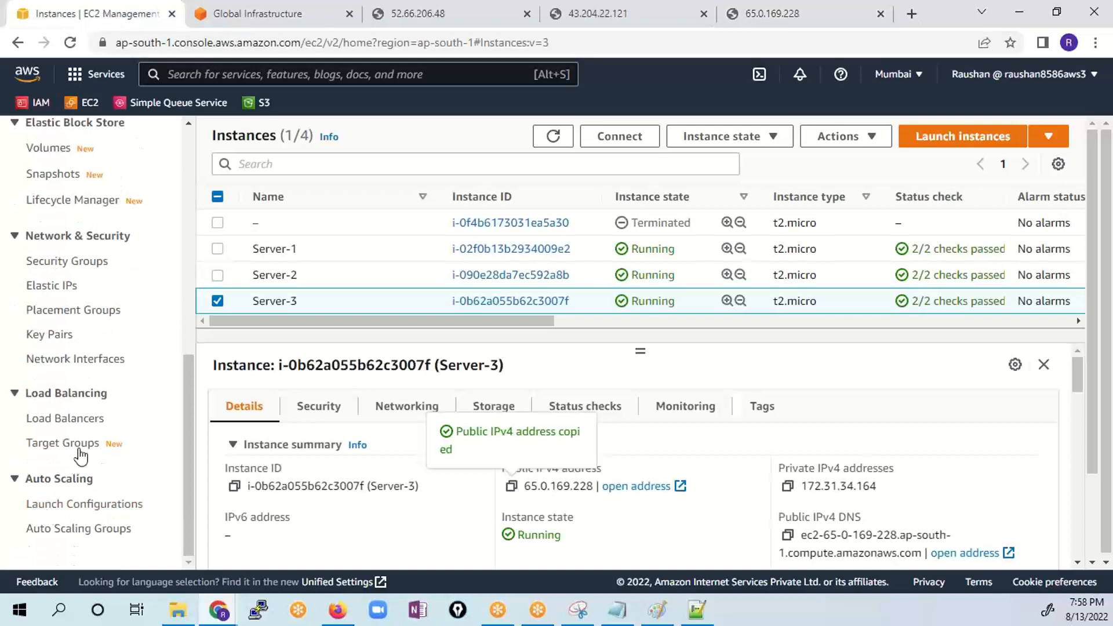
pyautogui.click(76, 419)
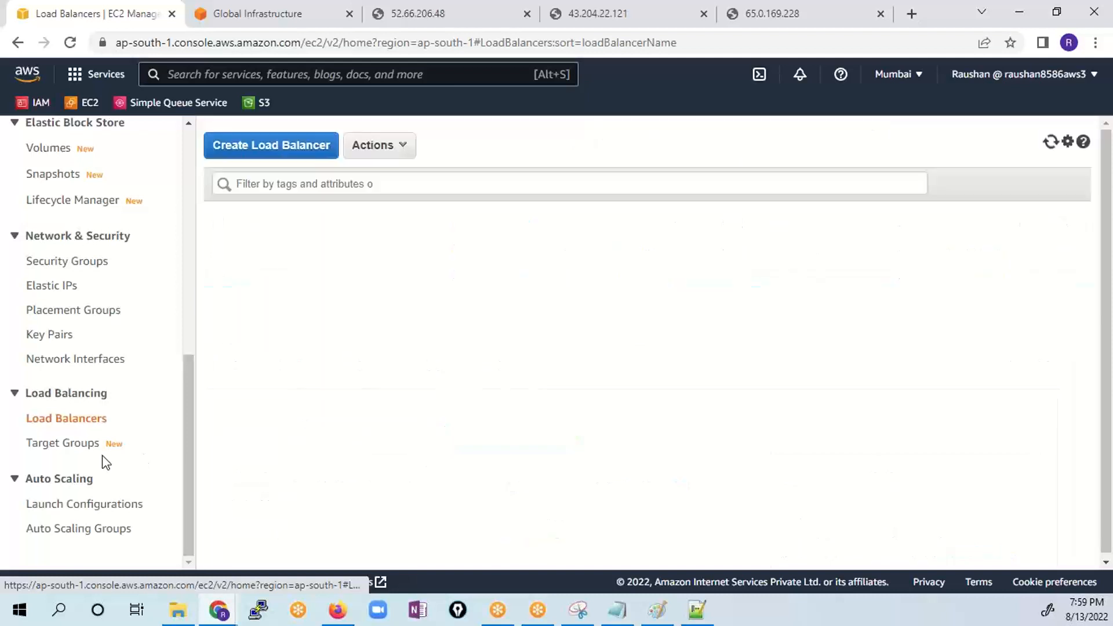
pyautogui.click(278, 154)
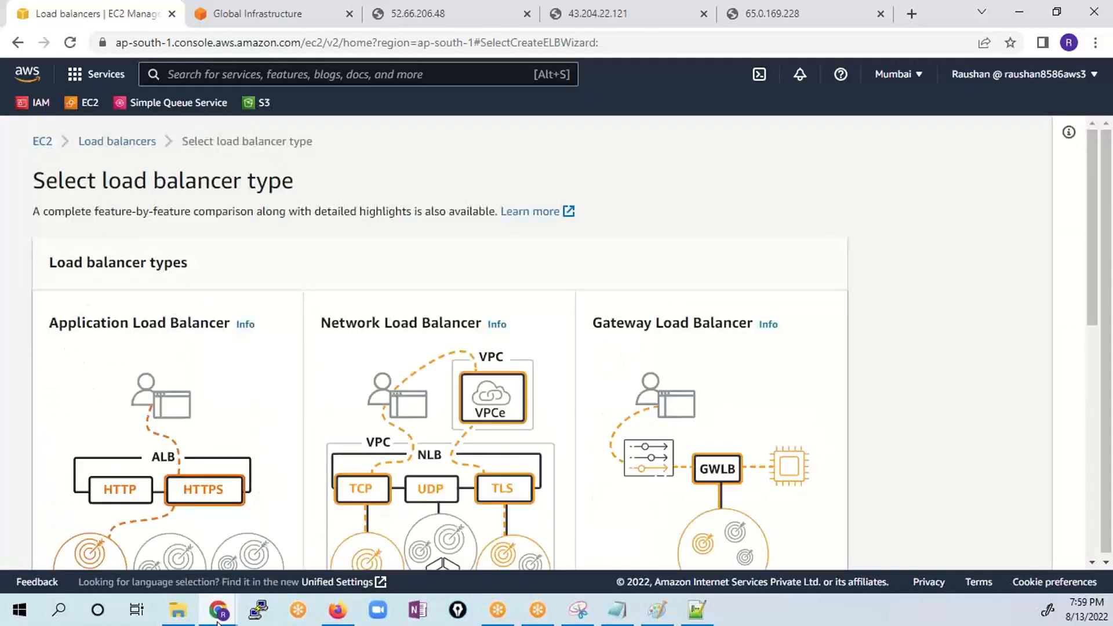
pyautogui.scroll(-3, 191, 458)
pyautogui.scroll(1, 189, 460)
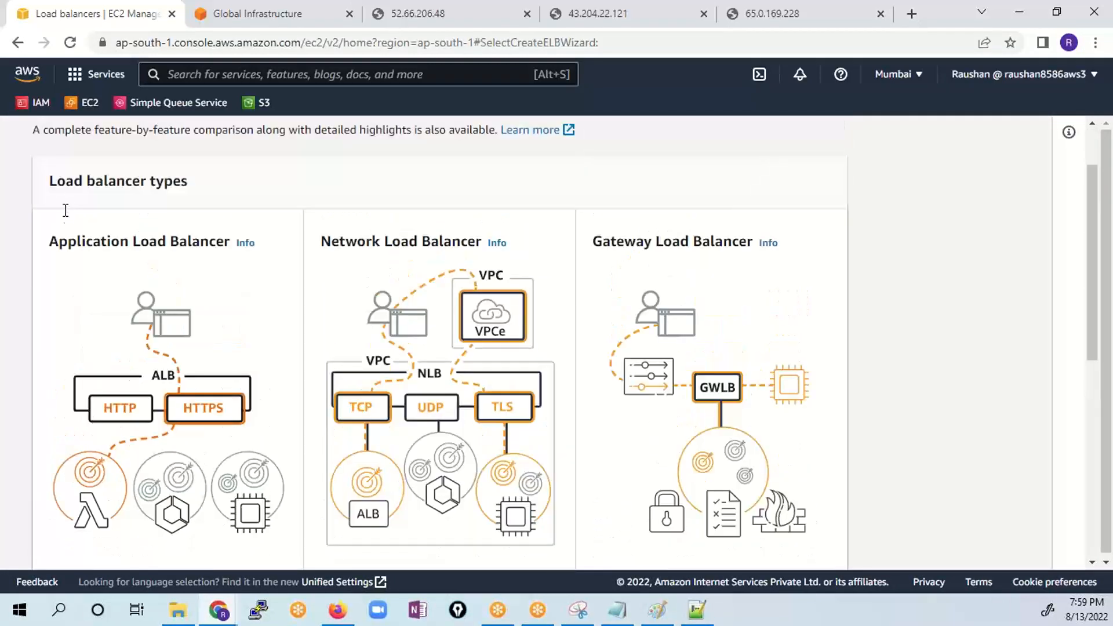
pyautogui.moveTo(51, 243); pyautogui.dragTo(230, 242)
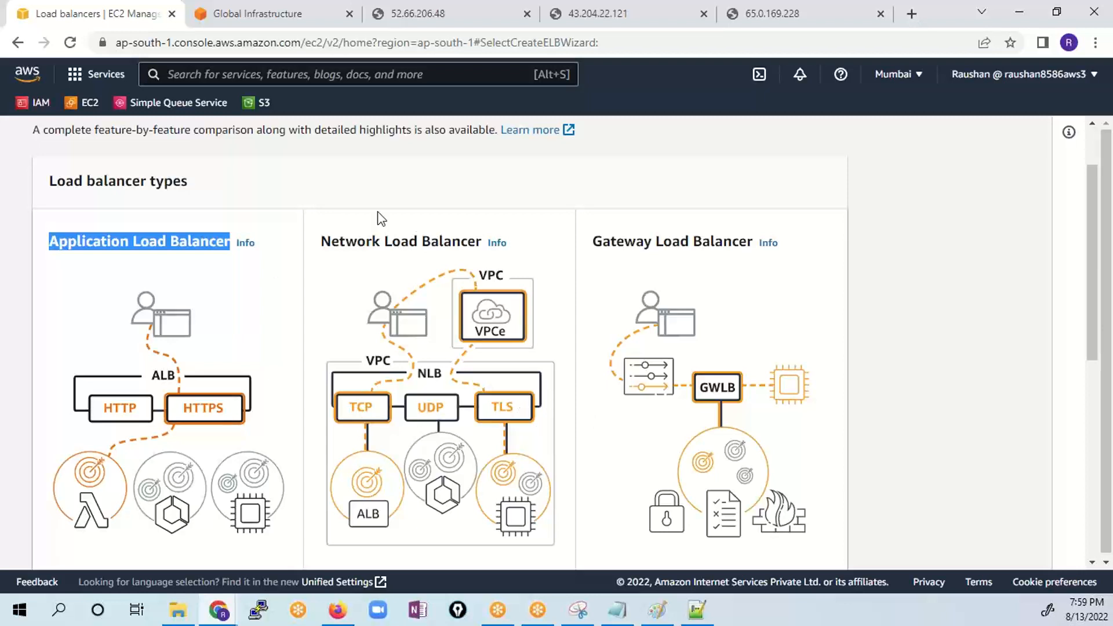
# - Highlight the Network and Application Load Balancer types, and open the creation form for an Application Load Balancer
pyautogui.moveTo(321, 242); pyautogui.dragTo(396, 238)
pyautogui.moveTo(50, 241); pyautogui.dragTo(194, 241)
pyautogui.scroll(-8, 253, 285)
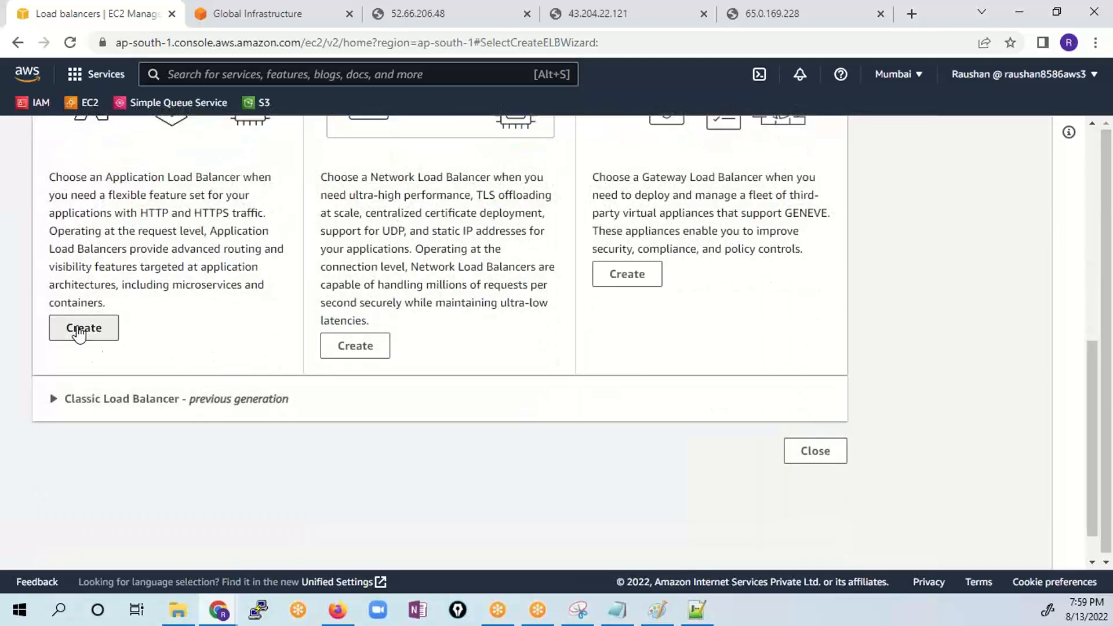
pyautogui.click(81, 329)
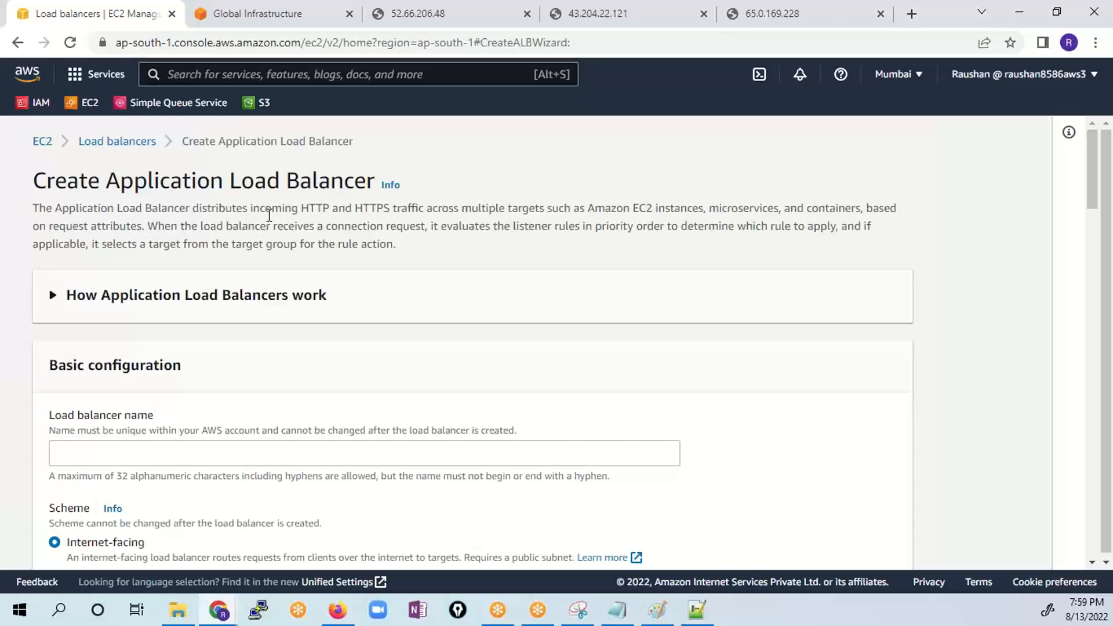
# - Name the load balancer LB-Demo and highlight its Internet-facing scheme option
pyautogui.scroll(-3, 285, 367)
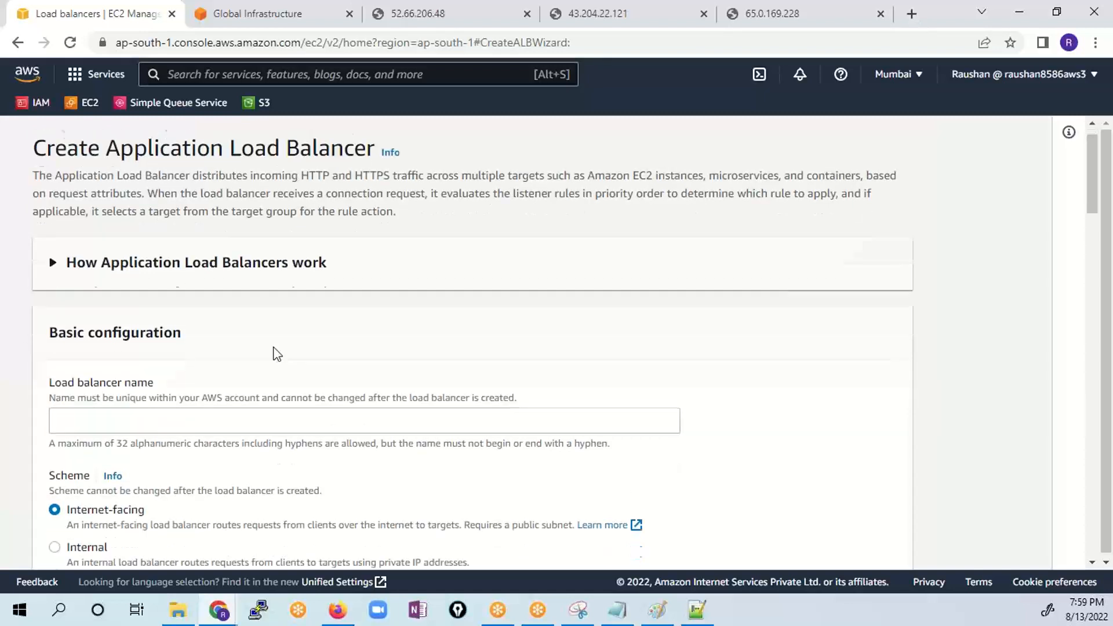
pyautogui.click(270, 299)
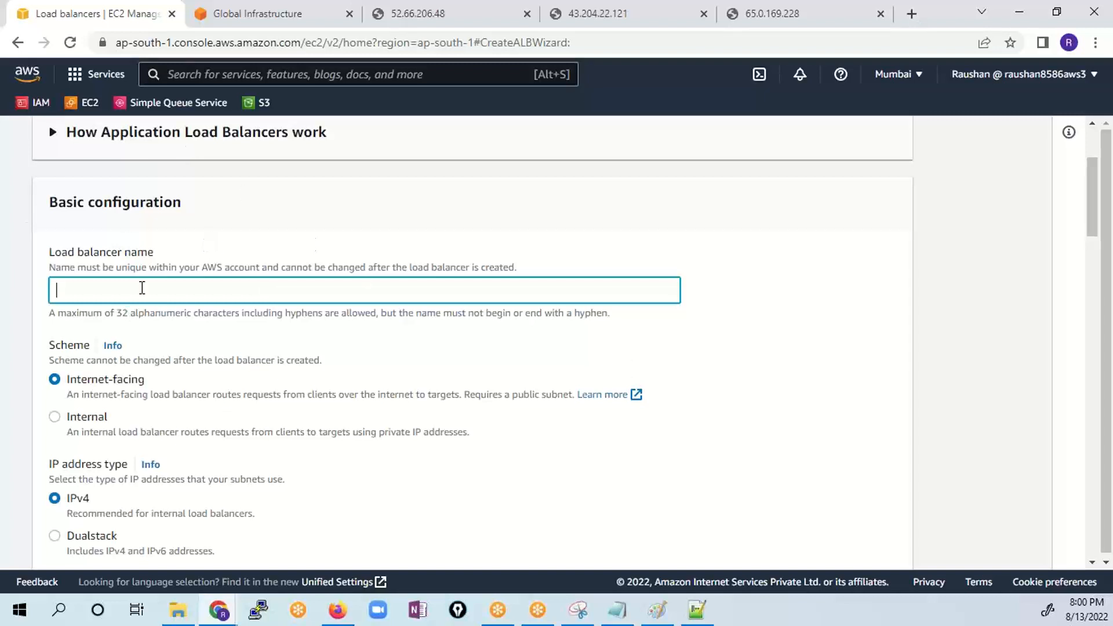
pyautogui.write('LB-Demo')
pyautogui.scroll(-1, 477, 331)
pyautogui.click(110, 312)
pyautogui.moveTo(68, 313); pyautogui.dragTo(69, 300)
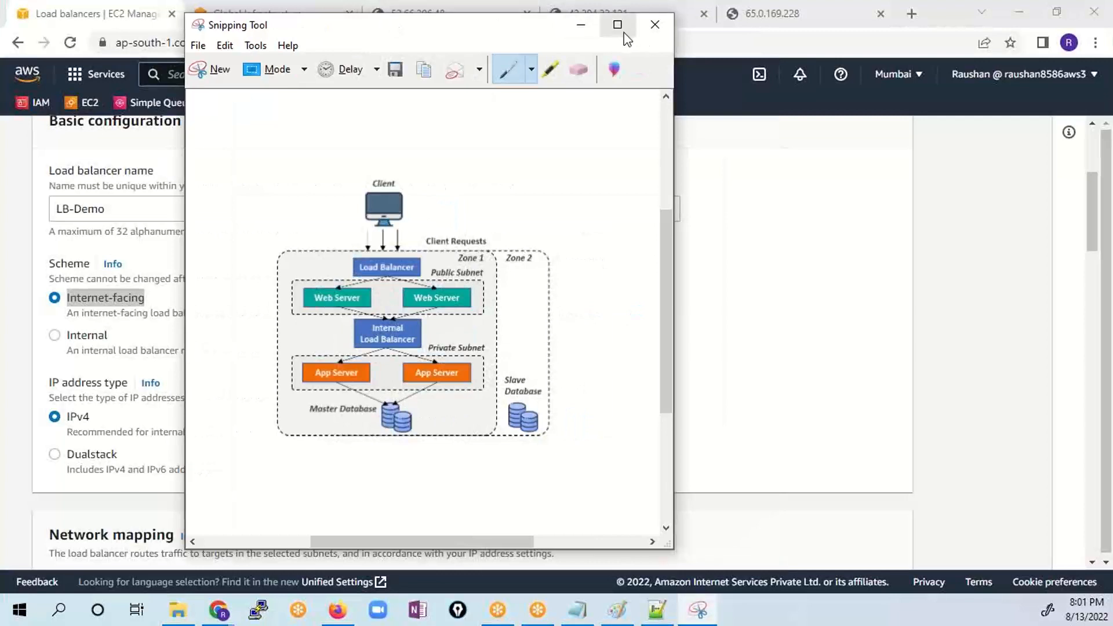
# - In Snipping Tool, mark both load balancers and draw a double-headed arrow between the master and slave databases, then return to the load balancer form
pyautogui.click(616, 25)
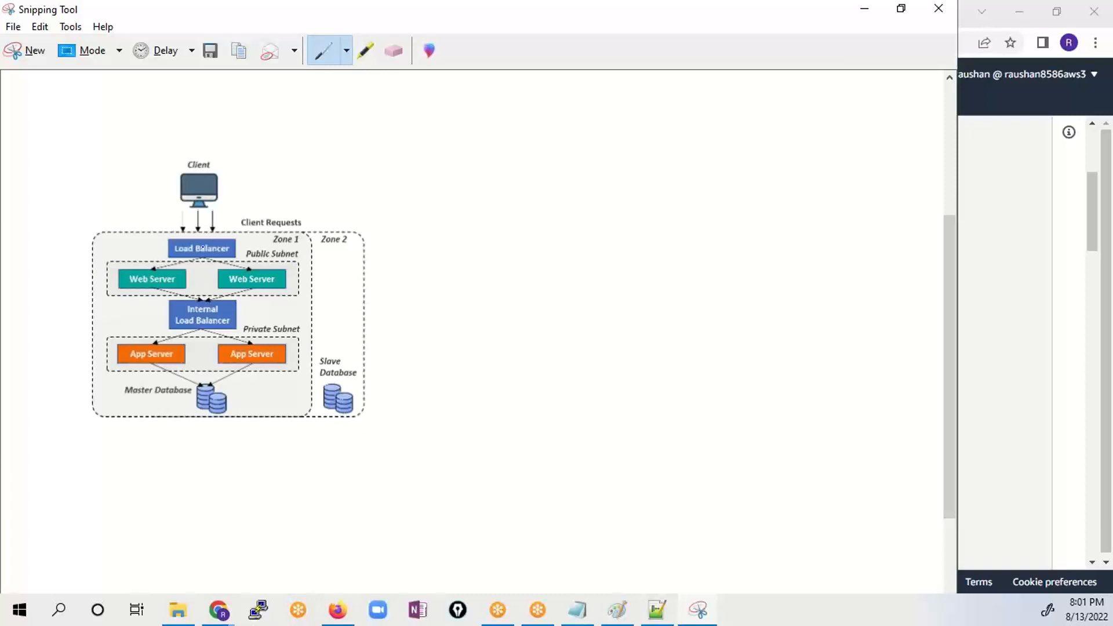
pyautogui.moveTo(134, 240)
pyautogui.mouseDown()
pyautogui.moveTo(166, 233)
pyautogui.moveTo(151, 255)
pyautogui.moveTo(193, 225)
pyautogui.mouseUp()
pyautogui.moveTo(131, 308)
pyautogui.mouseDown()
pyautogui.moveTo(149, 326)
pyautogui.moveTo(187, 301)
pyautogui.mouseUp()
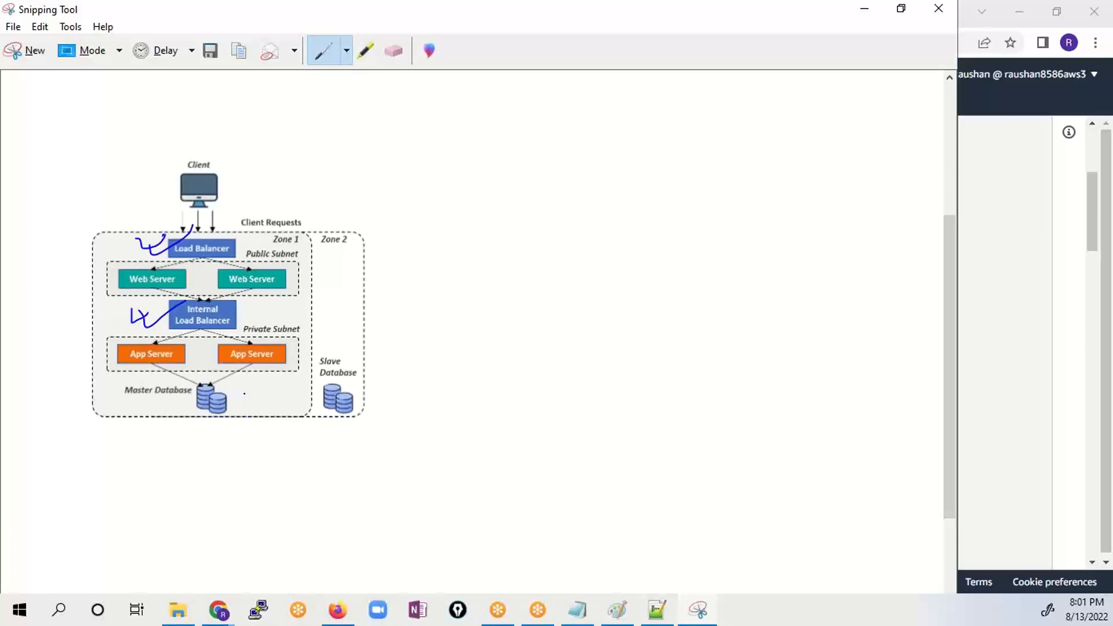
pyautogui.moveTo(244, 394)
pyautogui.mouseDown()
pyautogui.moveTo(323, 385)
pyautogui.moveTo(252, 397)
pyautogui.mouseUp()
pyautogui.moveTo(240, 246); pyautogui.dragTo(259, 233)
pyautogui.moveTo(245, 317); pyautogui.dragTo(288, 300)
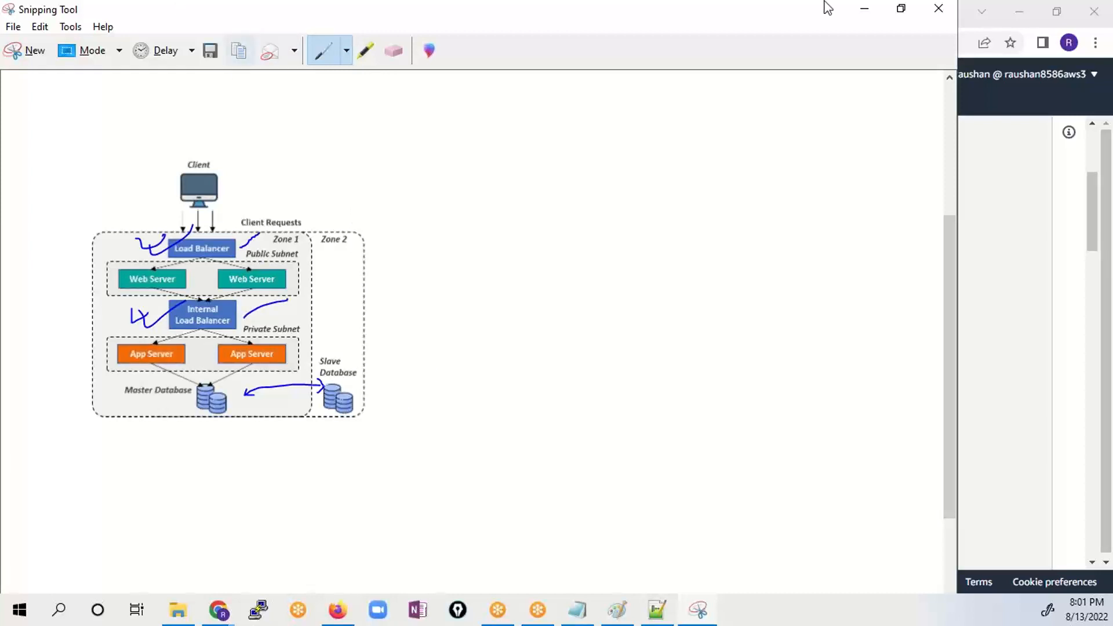
pyautogui.click(865, 8)
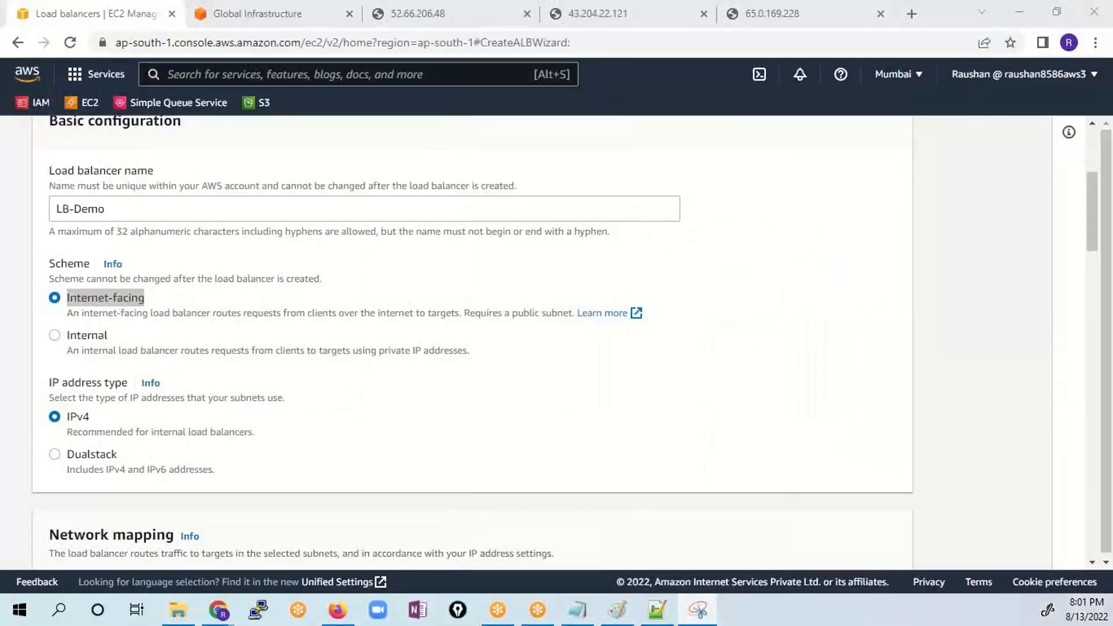
pyautogui.moveTo(785, 61); pyautogui.dragTo(565, 79)
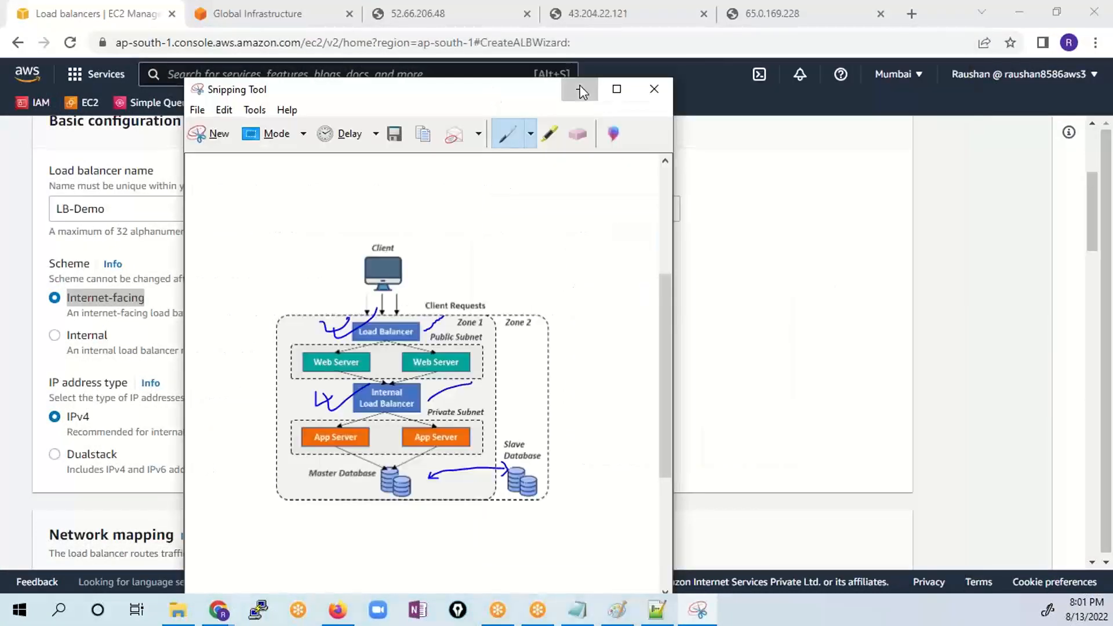
pyautogui.click(581, 89)
pyautogui.click(149, 295)
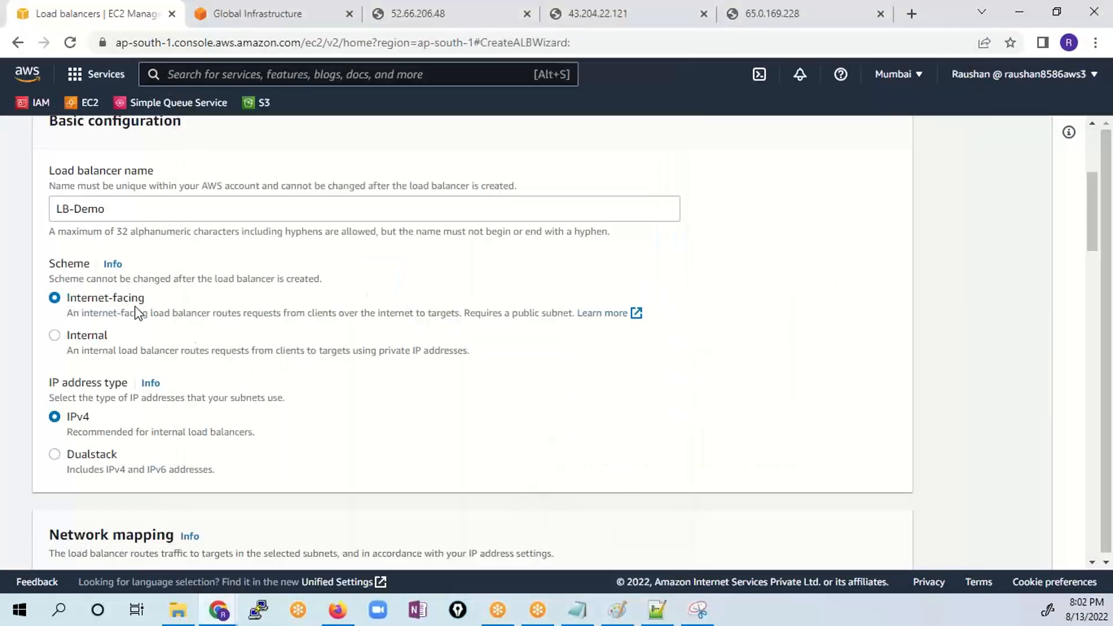
# - Map the load balancer to the ap-south-1a and ap-south-1b Availability Zones in the default VPC
pyautogui.scroll(-1, 102, 323)
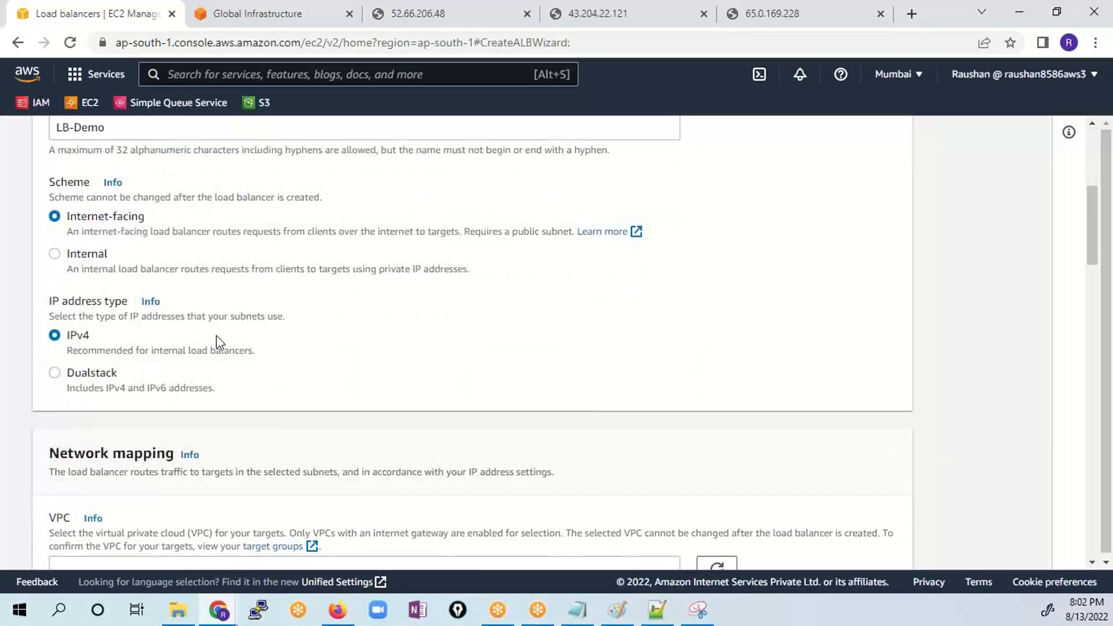
pyautogui.scroll(-5, 216, 345)
pyautogui.scroll(1, 172, 378)
pyautogui.scroll(-1, 185, 381)
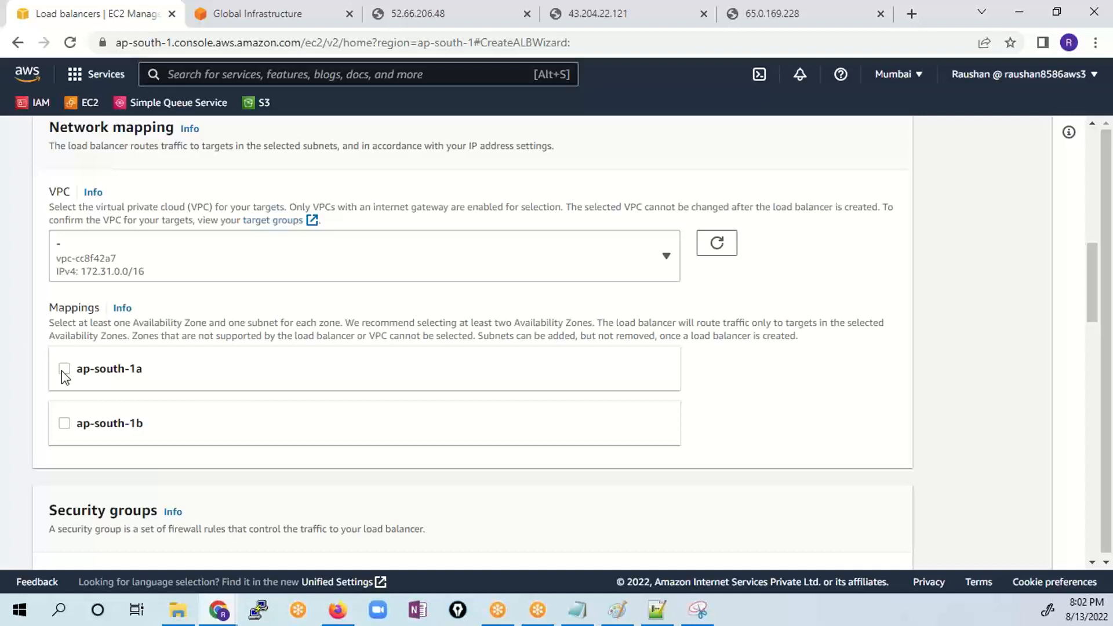
pyautogui.click(64, 371)
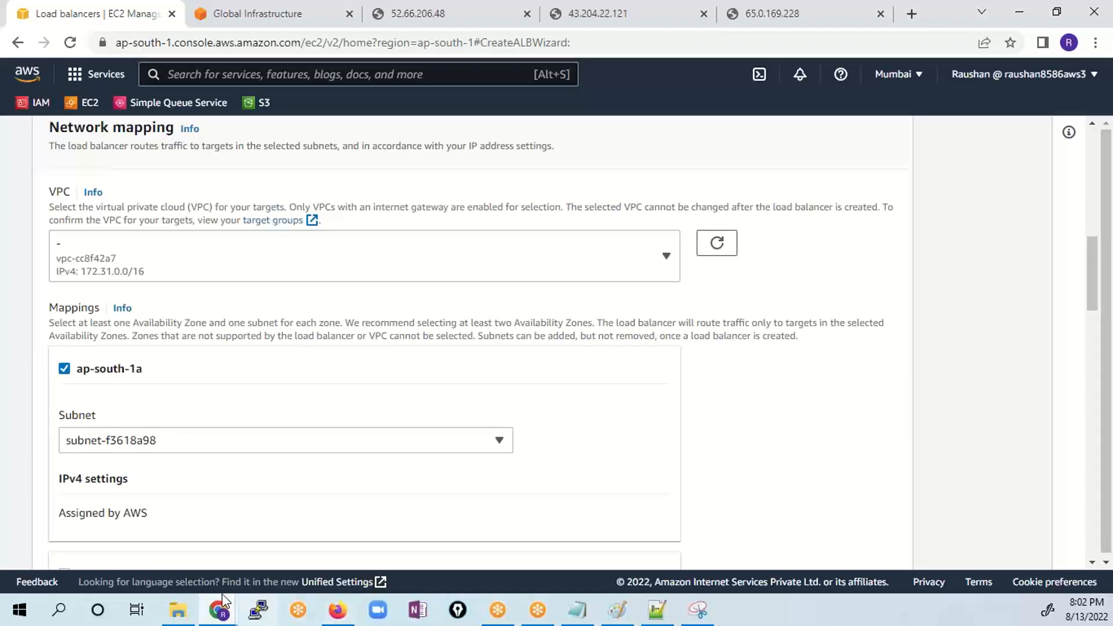
pyautogui.scroll(-4, 129, 410)
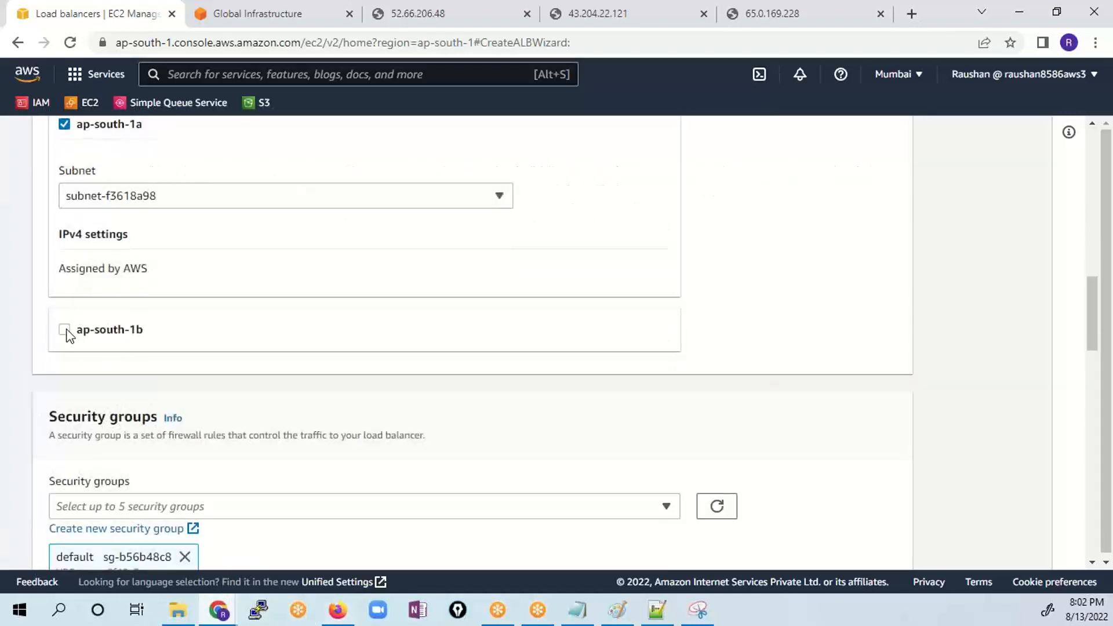
pyautogui.click(66, 330)
pyautogui.scroll(-5, 280, 450)
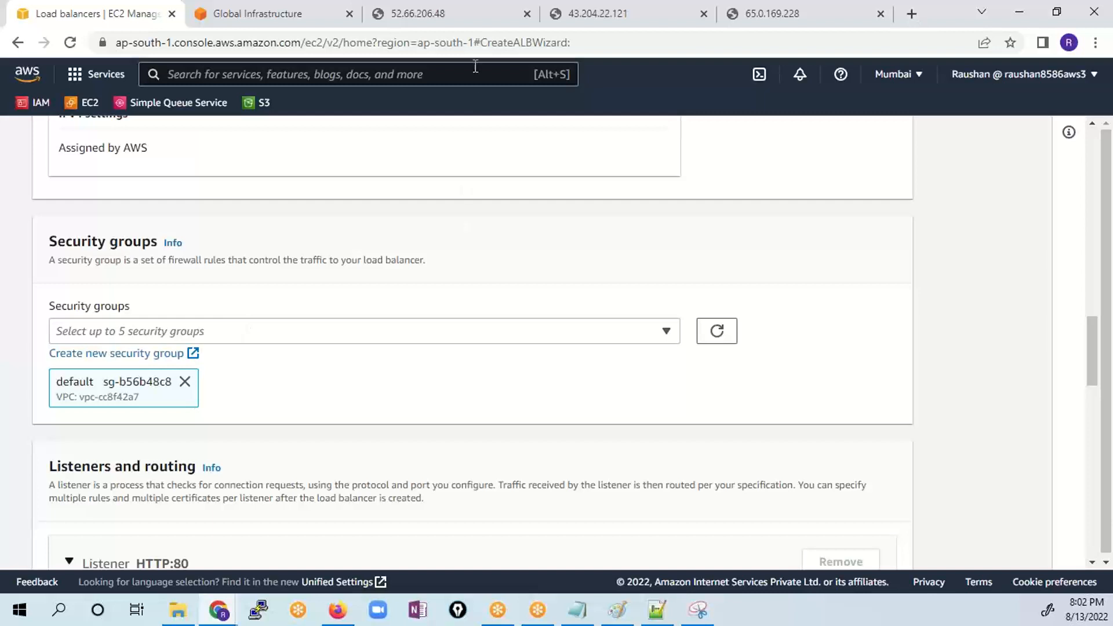
# - Highlight the whole greeting on the 52.66.206.48 server page and return to the load balancer form
pyautogui.click(461, 11)
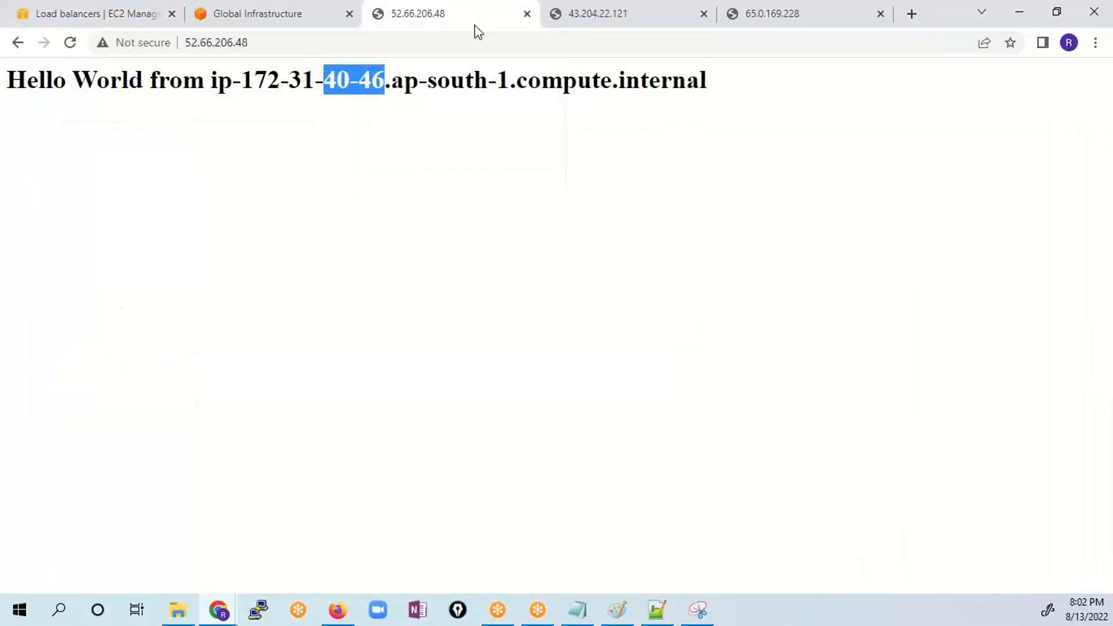
pyautogui.click(726, 93)
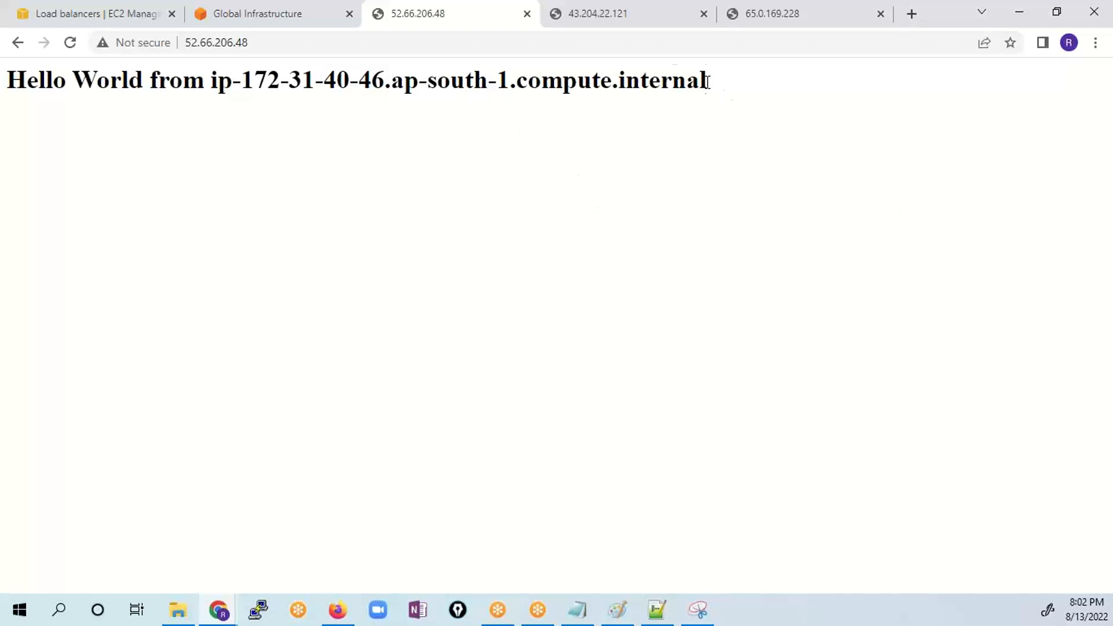
pyautogui.moveTo(707, 81); pyautogui.dragTo(5, 80)
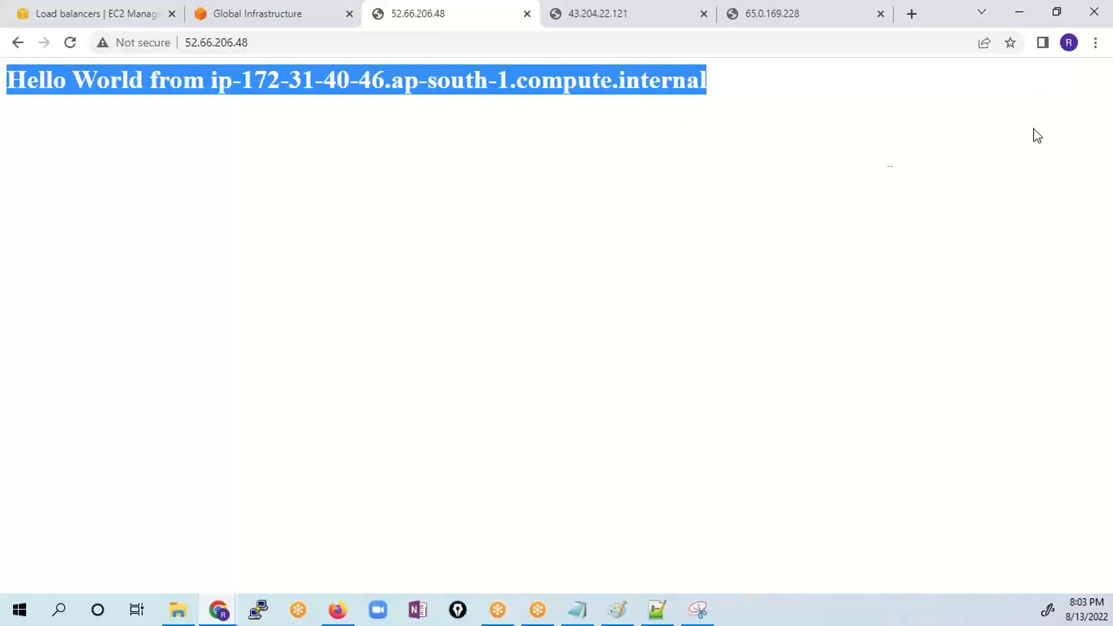
pyautogui.click(51, 23)
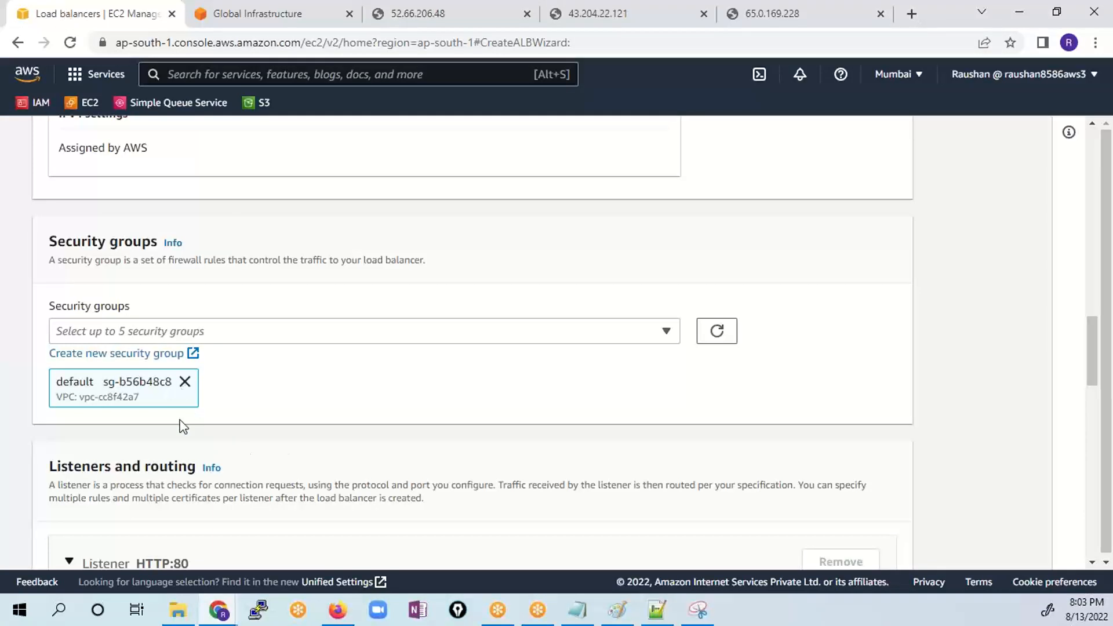
# - Replace the load balancer's default security group with SG-Demo
pyautogui.click(185, 382)
pyautogui.click(345, 337)
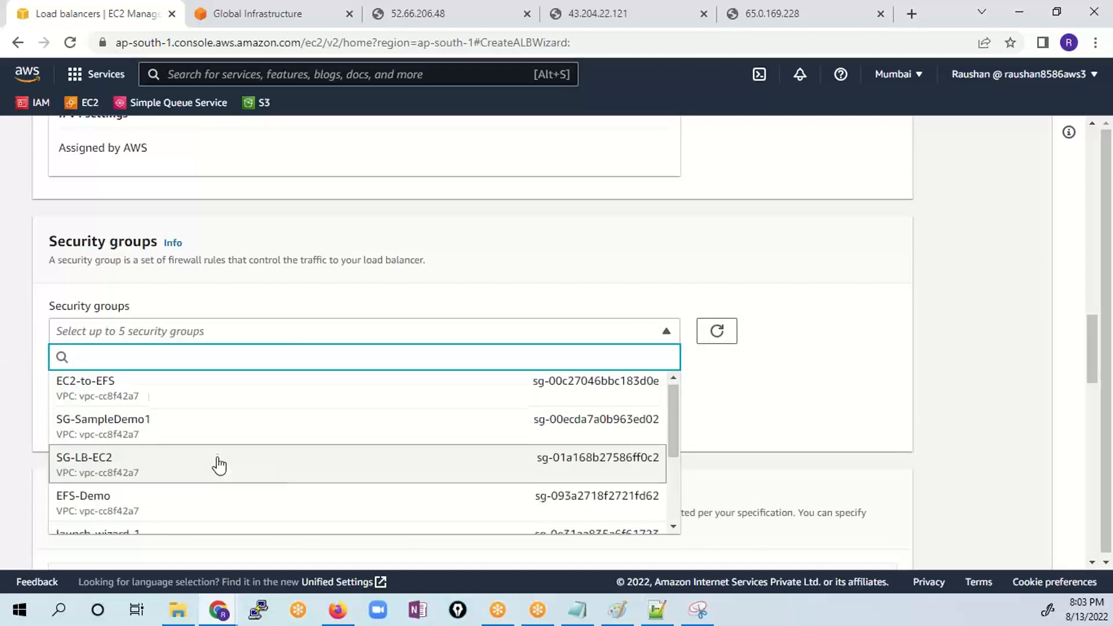
pyautogui.scroll(-2, 217, 464)
pyautogui.scroll(-4, 219, 464)
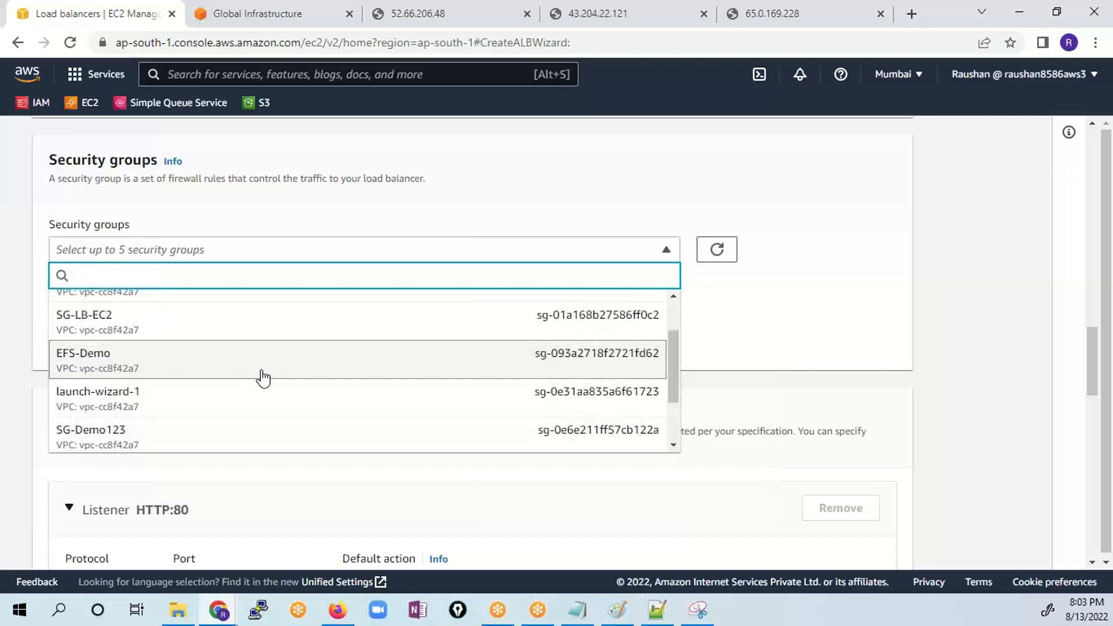
pyautogui.scroll(-2, 262, 376)
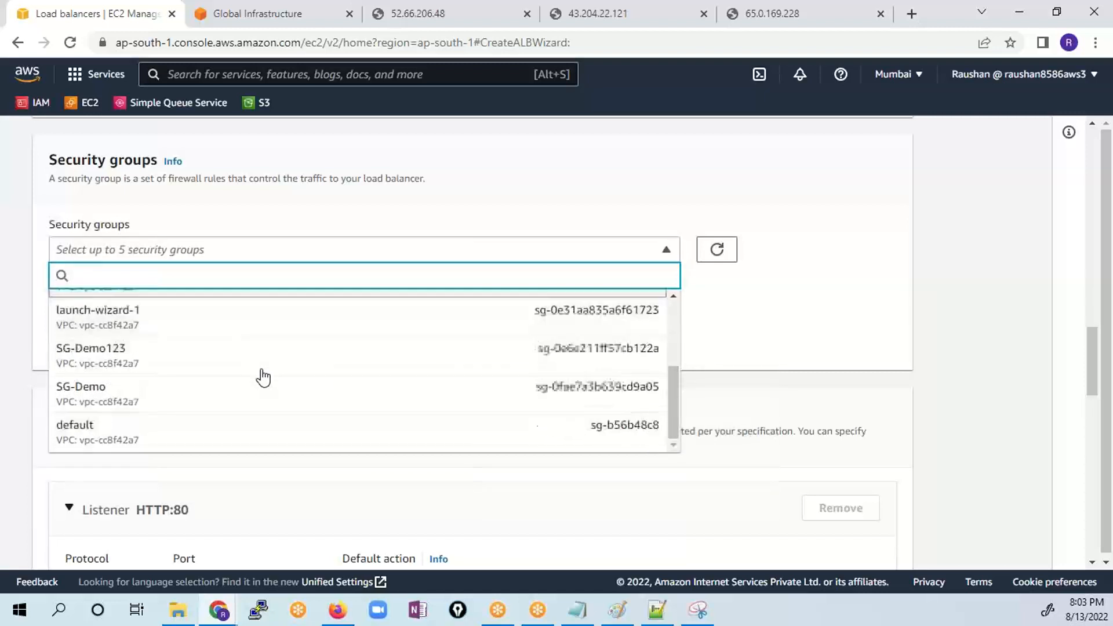
pyautogui.click(129, 400)
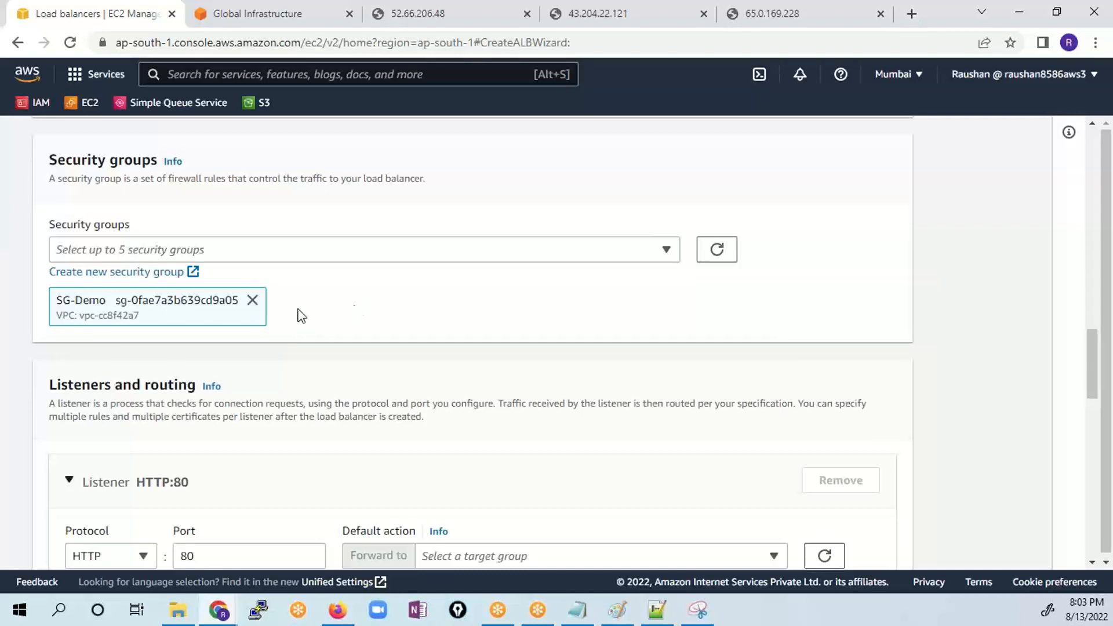
# - Set the HTTP port 80 listener's default action to forward to target group TG-Demo
pyautogui.scroll(-1, 440, 354)
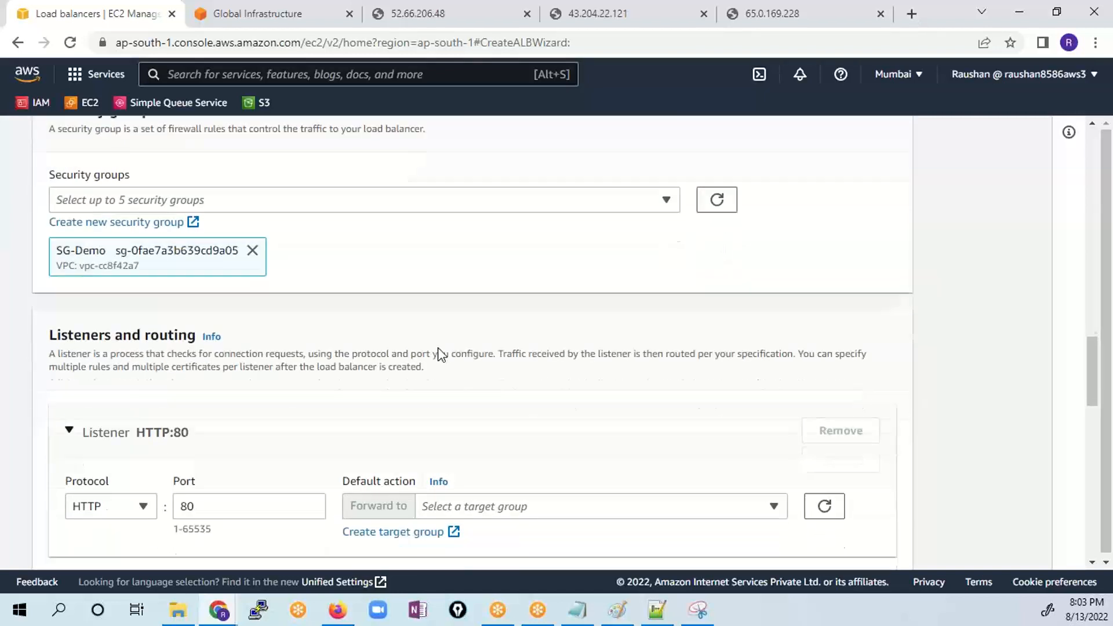
pyautogui.scroll(-4, 440, 354)
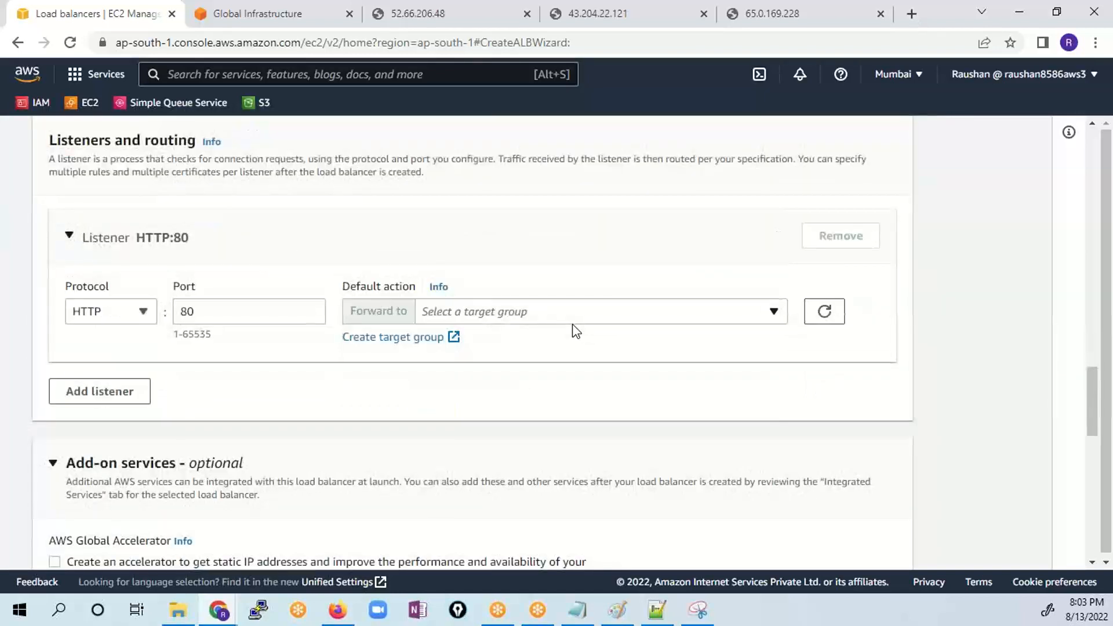
pyautogui.click(524, 314)
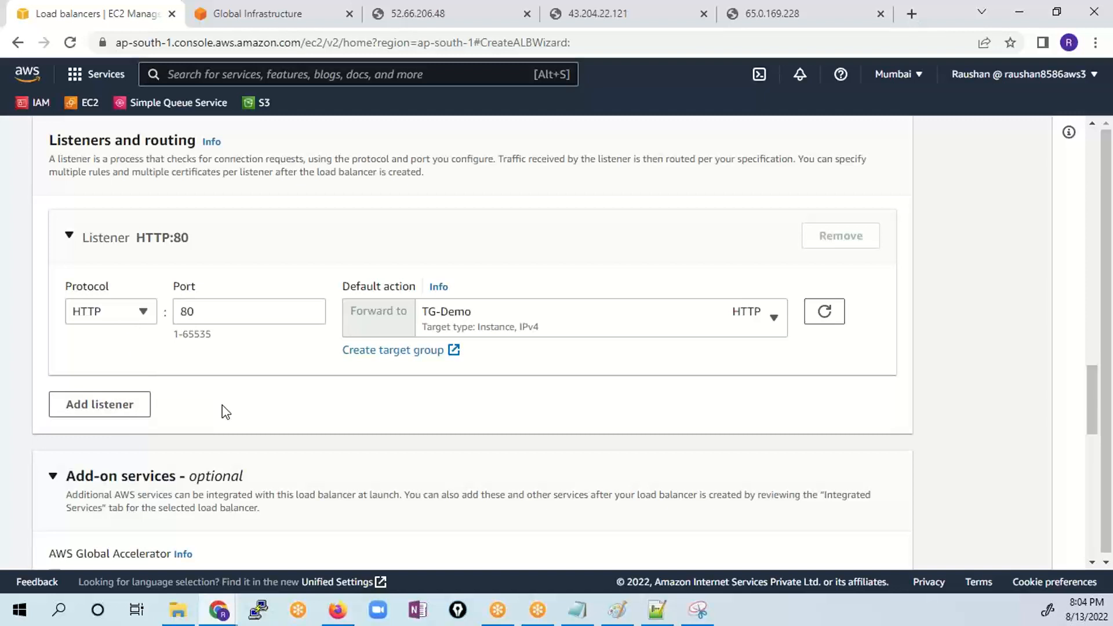
# - Create the load balancer with the reviewed configuration and open its details
pyautogui.scroll(-3, 261, 395)
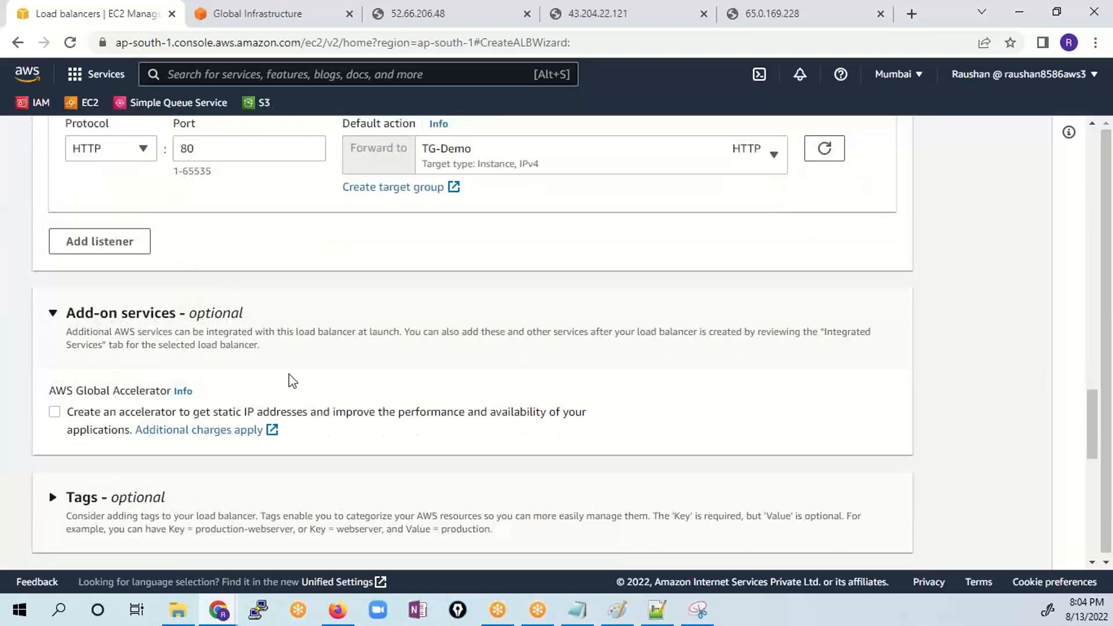
pyautogui.scroll(-9, 295, 394)
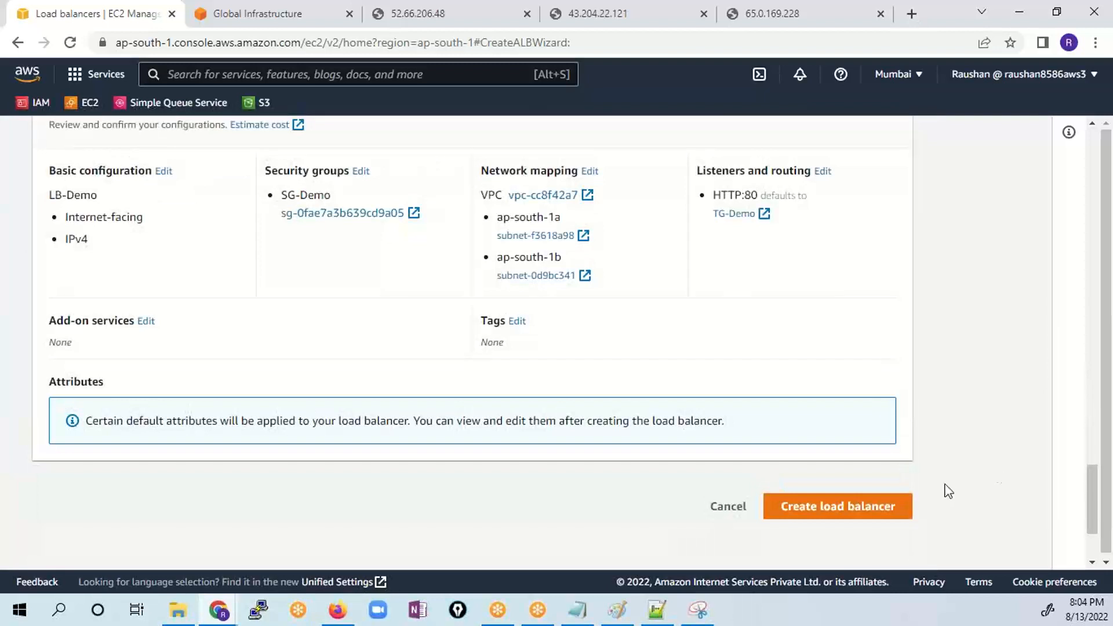
pyautogui.click(845, 522)
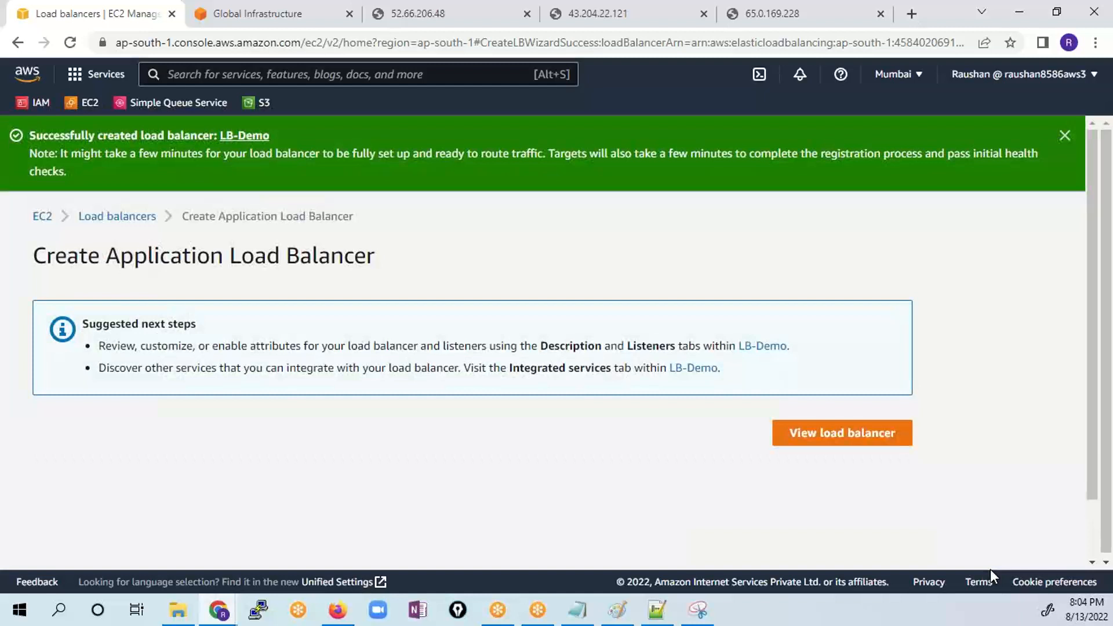
pyautogui.click(859, 439)
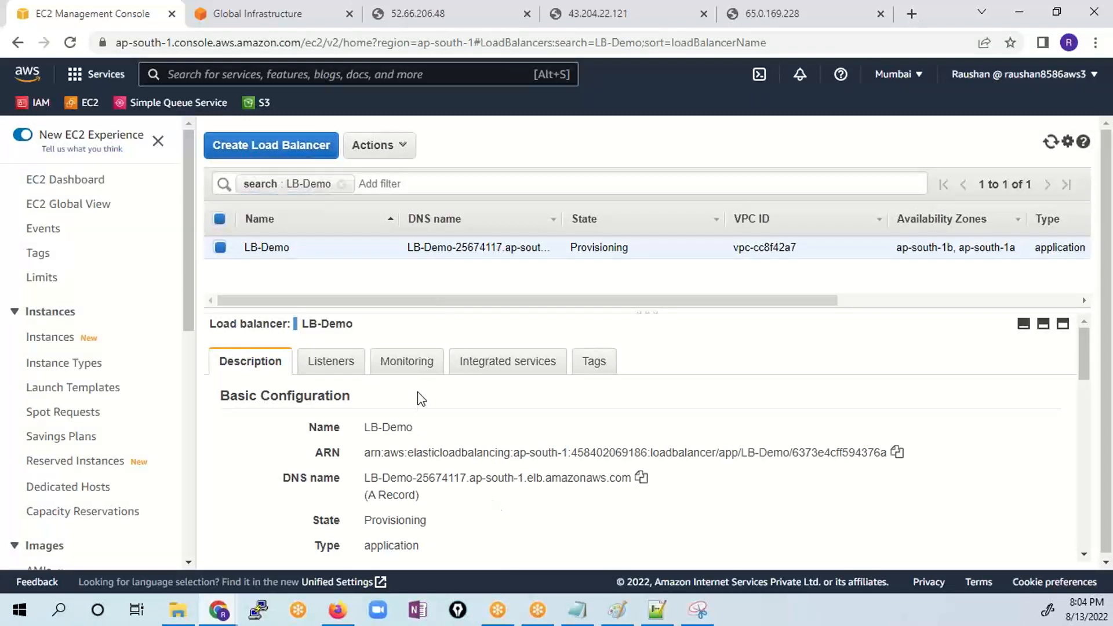
# - Duplicate the browser tab showing the LB-Demo details and bring up the 52.66.206.48 server page
pyautogui.click(287, 20)
pyautogui.click(154, 13)
pyautogui.rightClick(96, 14)
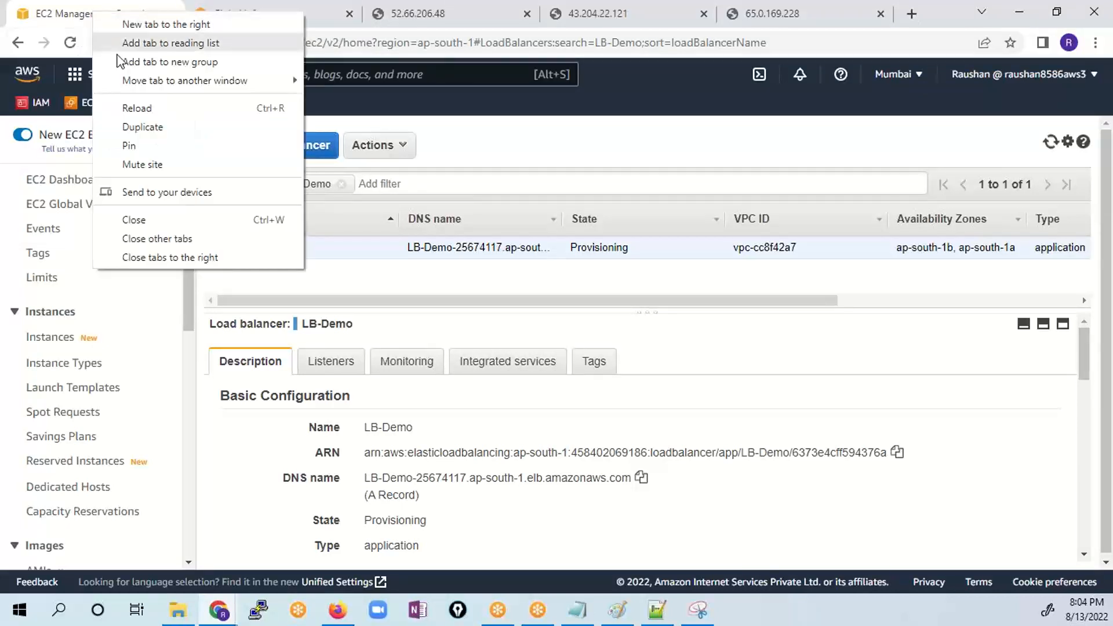
pyautogui.click(168, 128)
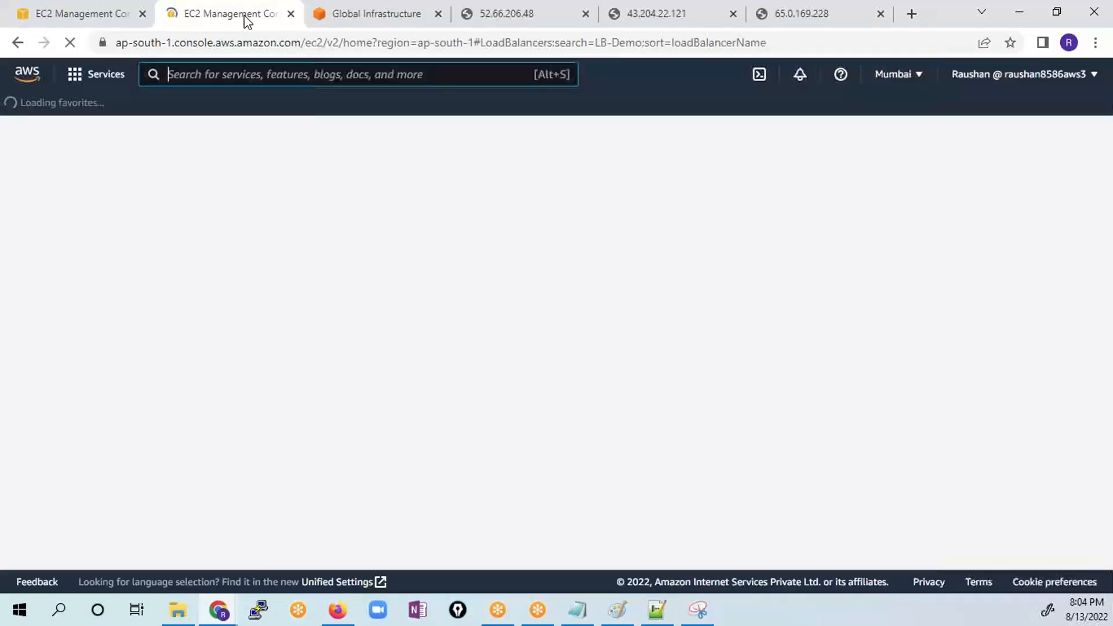
pyautogui.click(531, 21)
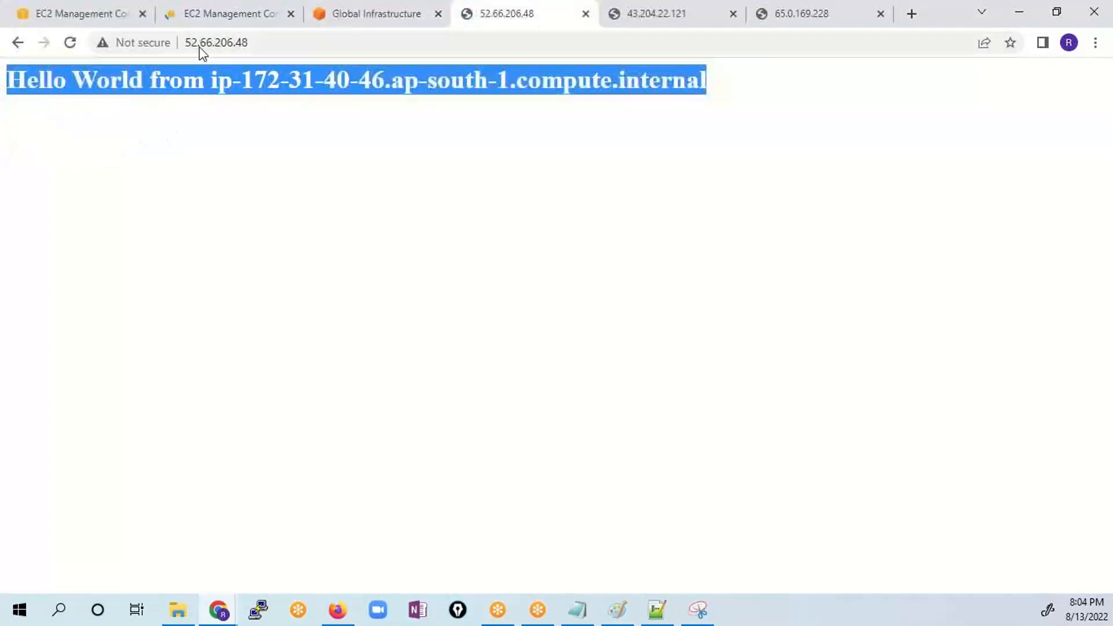
# - Reload the 52.66.206.48 and 43.204.22.121 server pages and bring up the 65.0.169.228 page to check each server's response
pyautogui.click(70, 43)
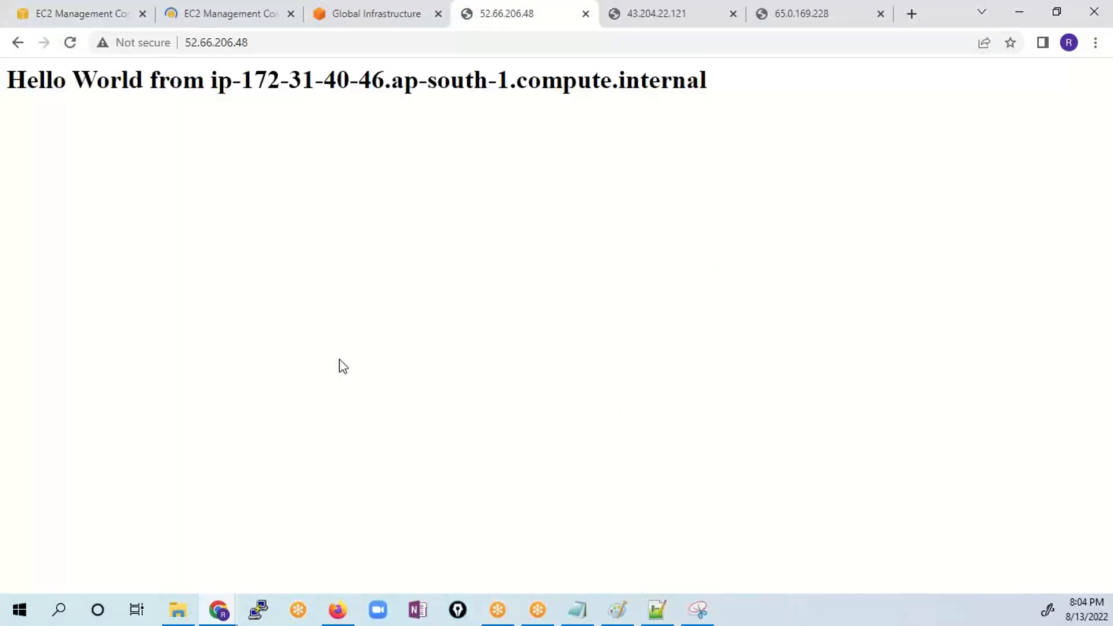
pyautogui.click(708, 16)
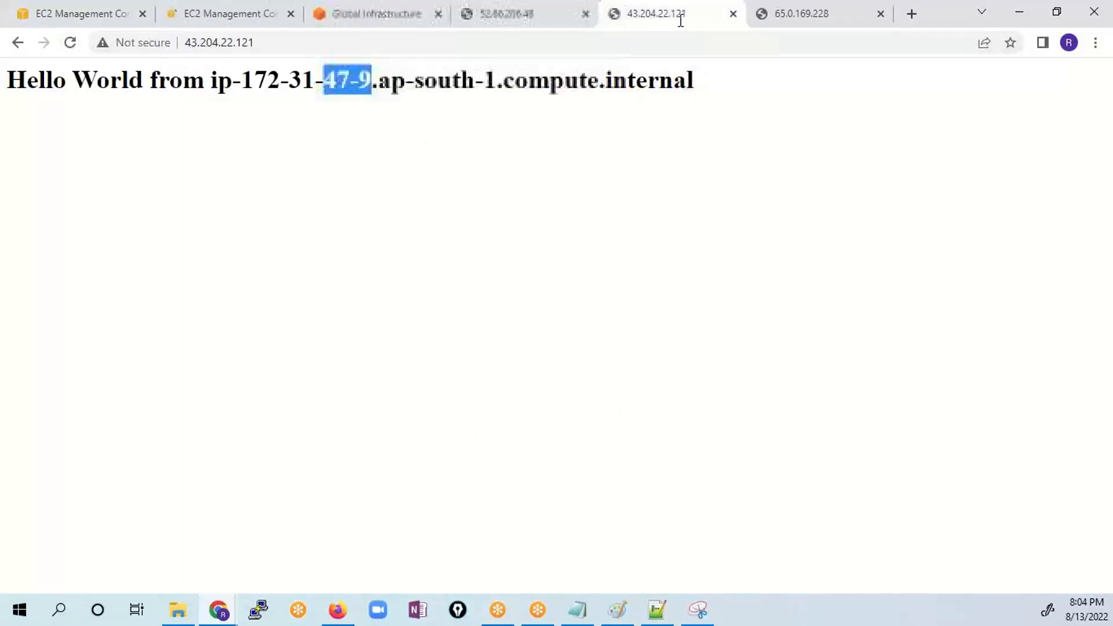
pyautogui.click(70, 43)
pyautogui.click(812, 23)
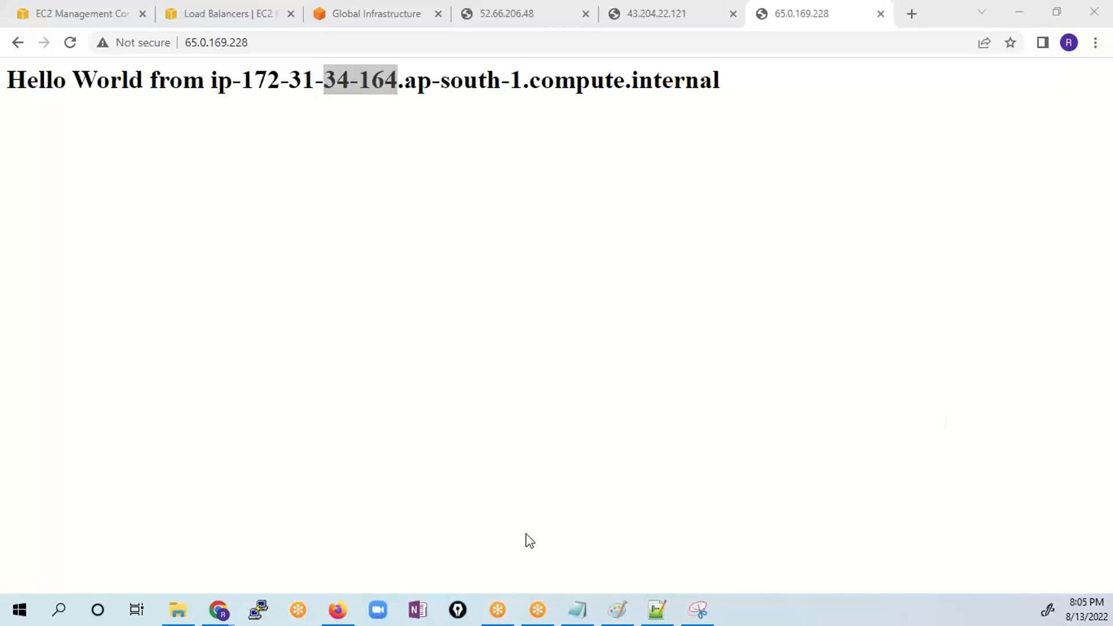
# - Open the security group SG-Demo from the EC2 console's security group list and bring up its inbound rules for editing
pyautogui.click(208, 12)
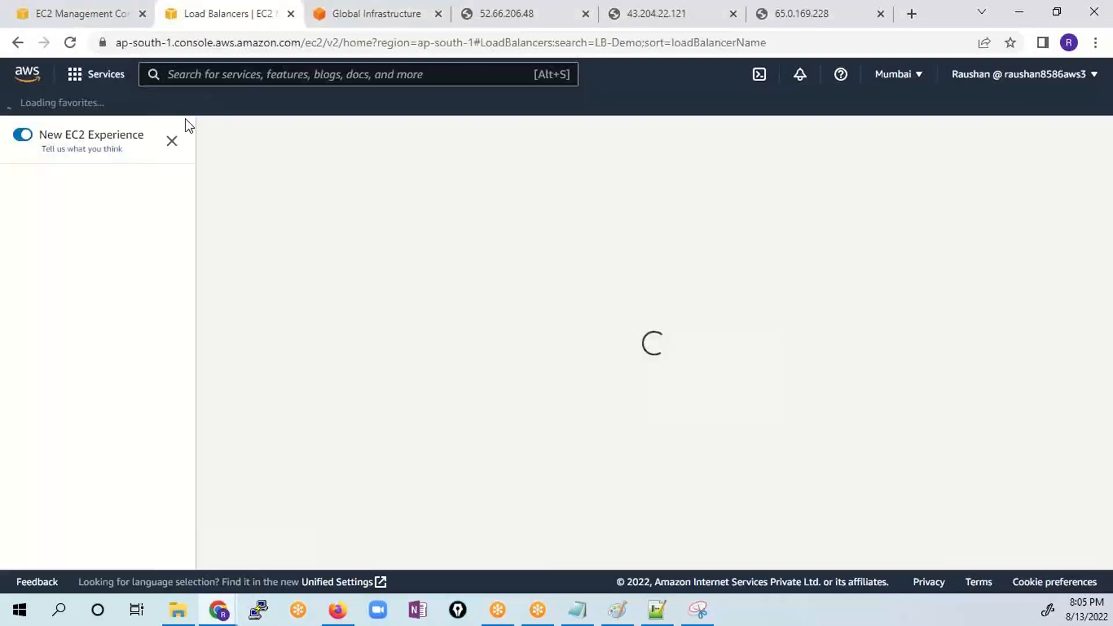
pyautogui.scroll(-3, 116, 438)
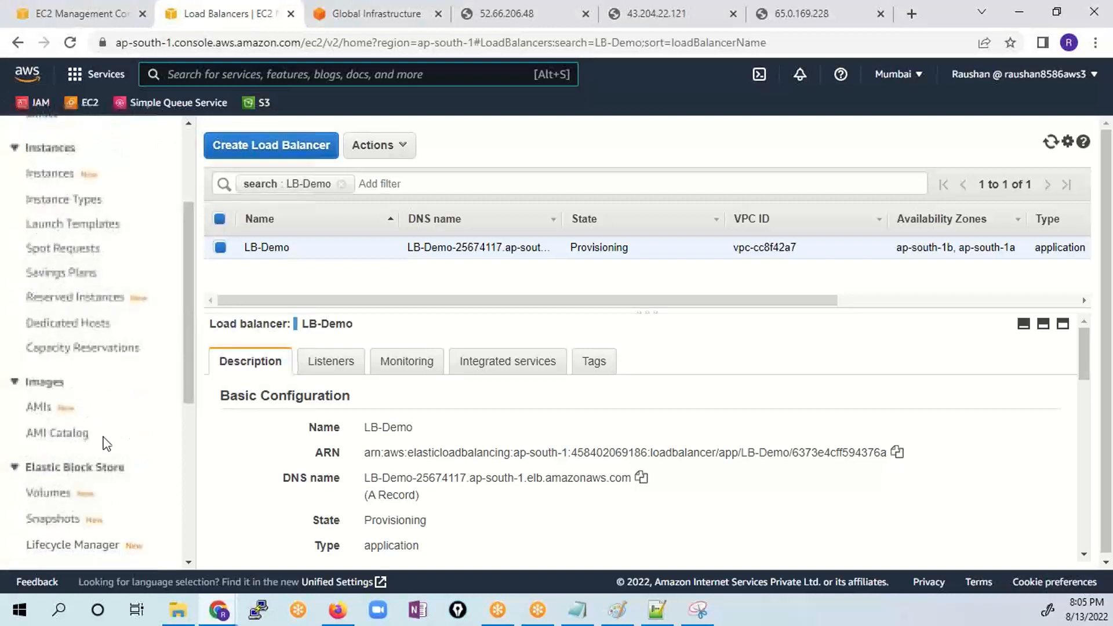
pyautogui.scroll(-3, 101, 441)
pyautogui.click(70, 513)
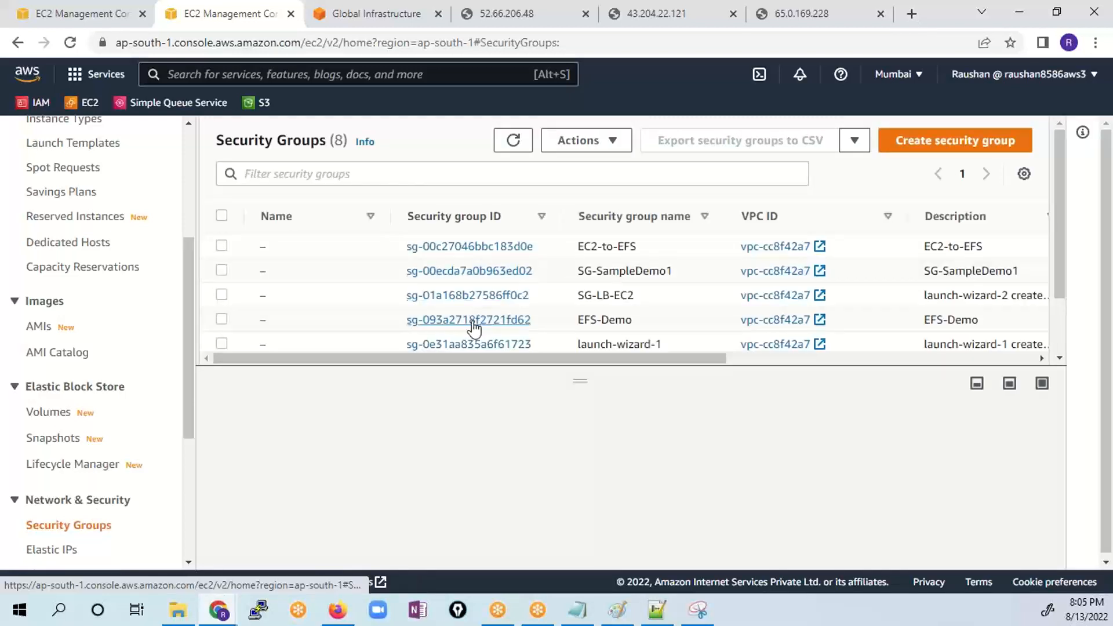
pyautogui.scroll(-2, 552, 285)
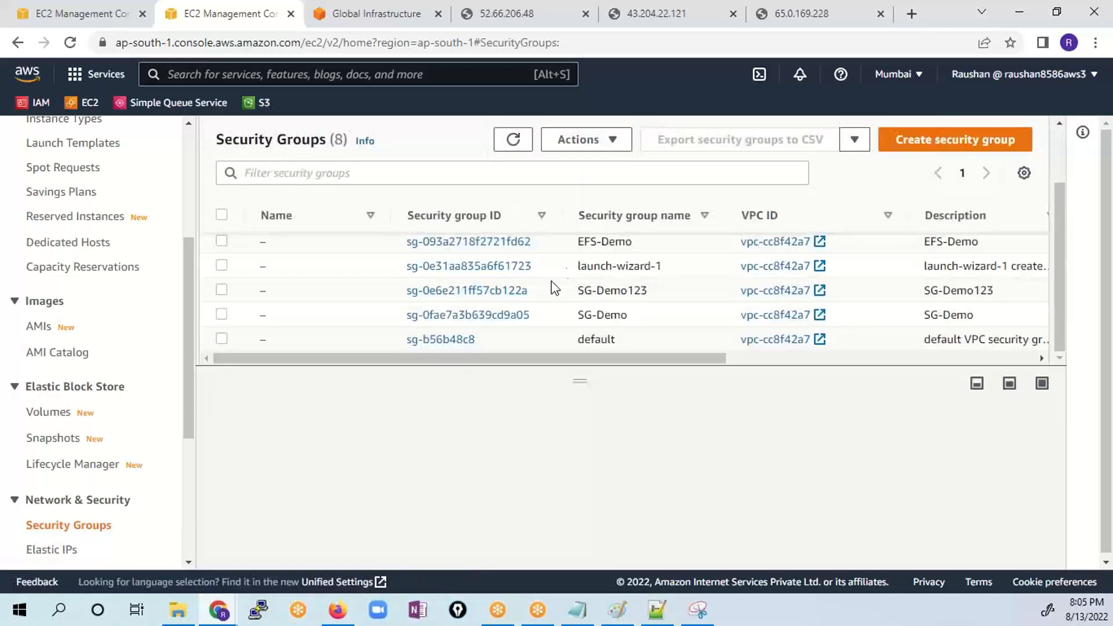
pyautogui.click(484, 316)
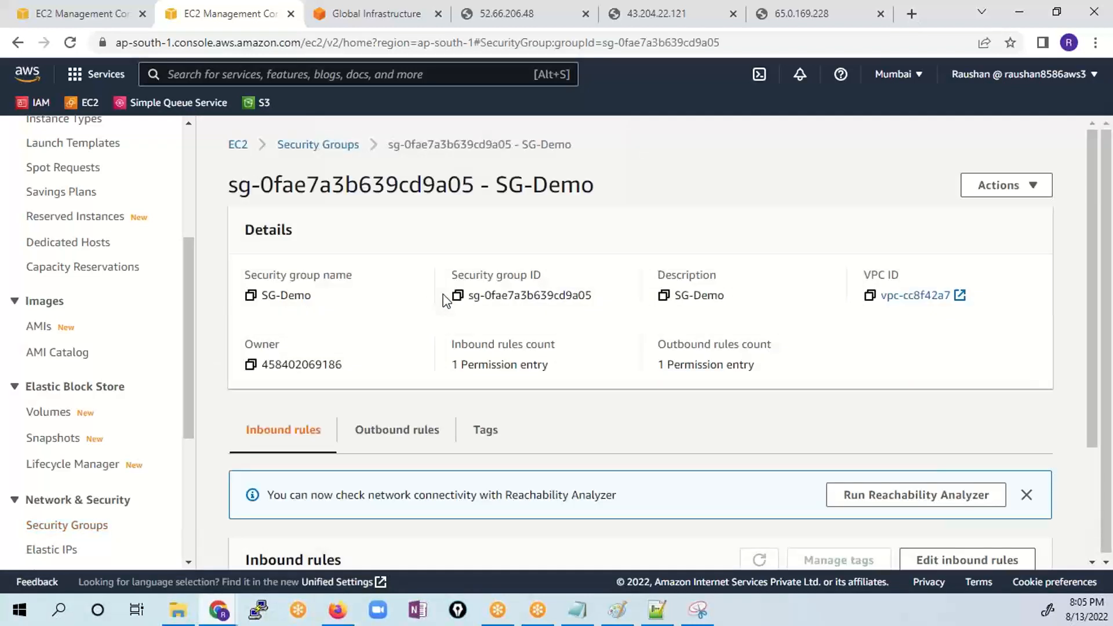
pyautogui.scroll(-3, 446, 425)
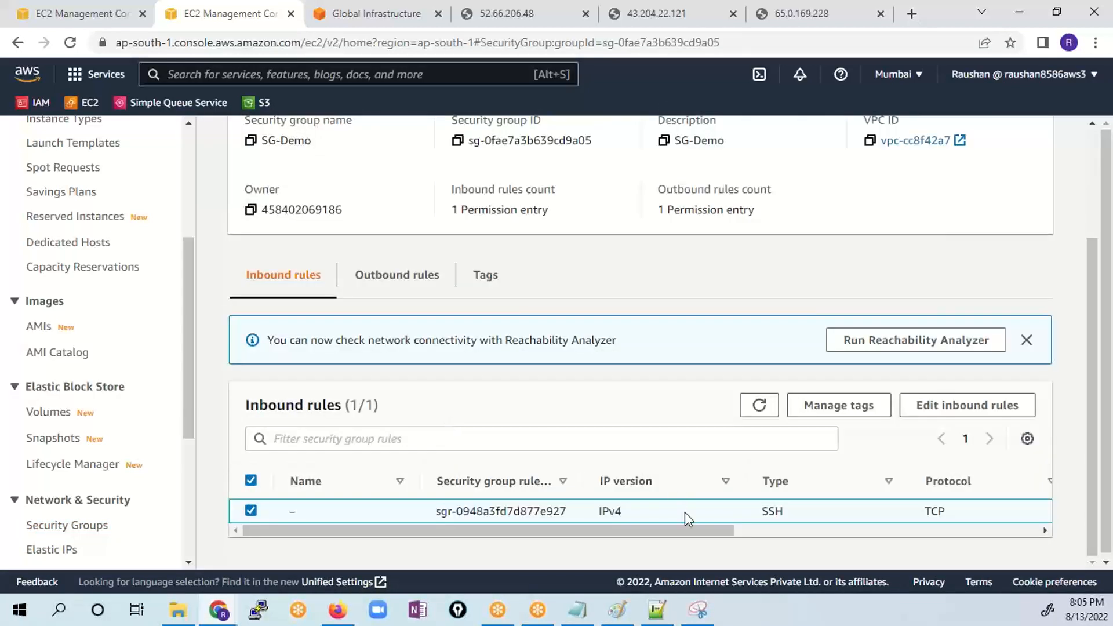
pyautogui.moveTo(597, 530); pyautogui.dragTo(734, 551)
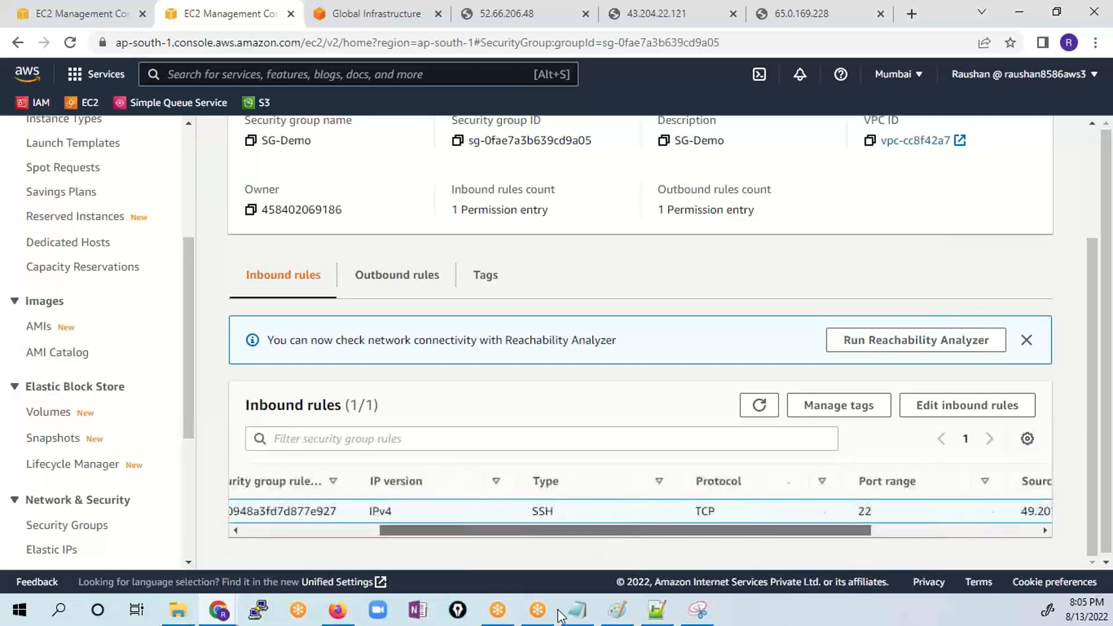
pyautogui.click(966, 406)
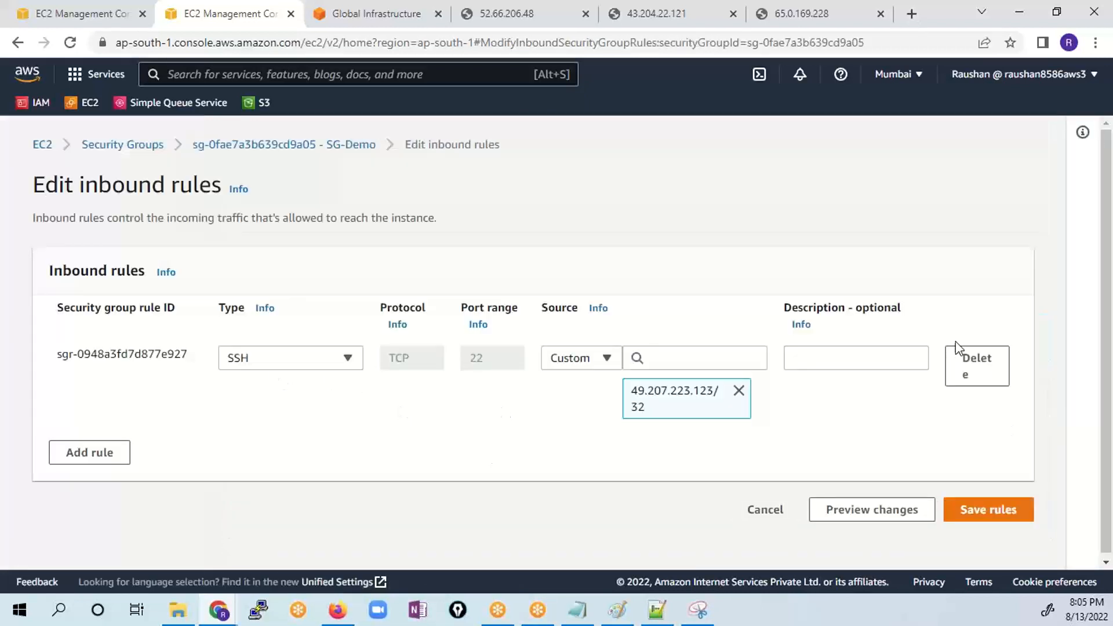
# - Delete SG-Demo's SSH inbound rule and add a new rule of type HTTP
pyautogui.click(981, 366)
pyautogui.click(75, 377)
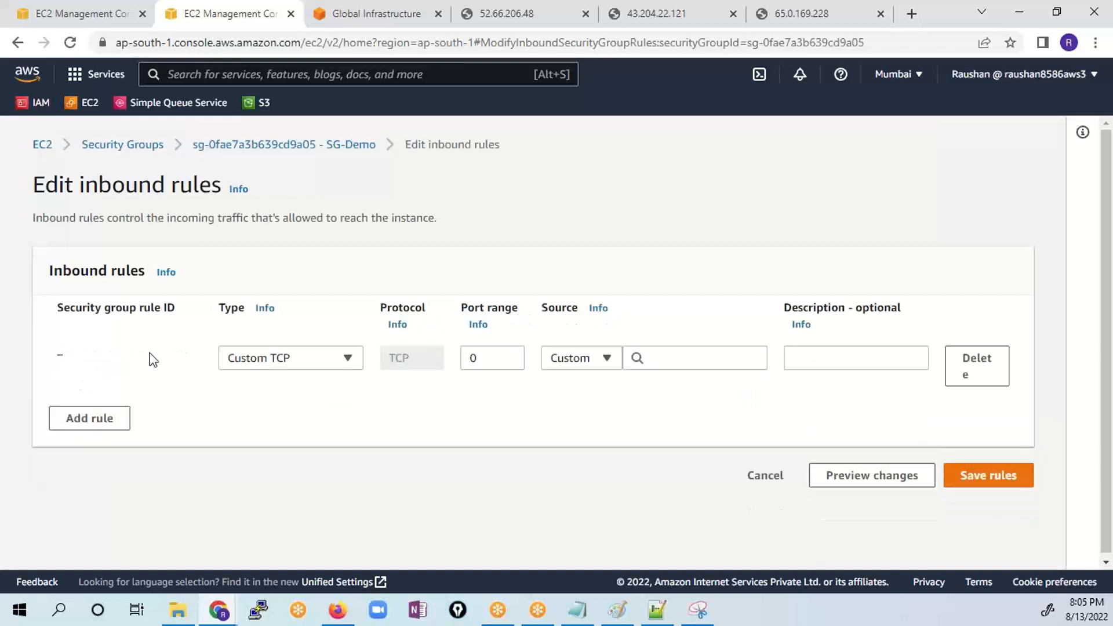
pyautogui.click(279, 358)
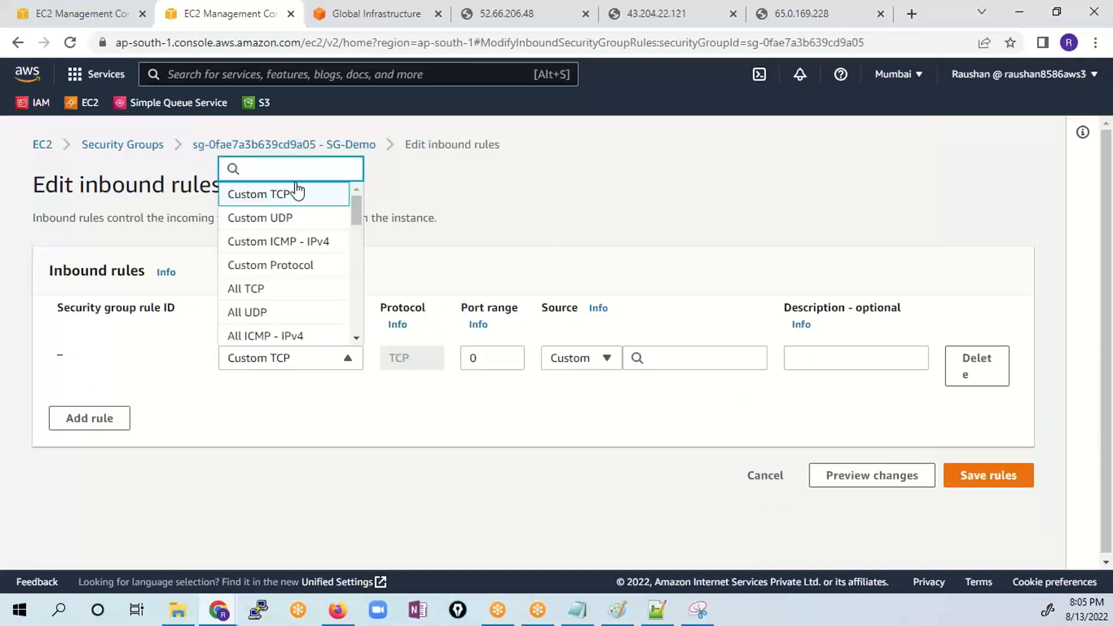
pyautogui.write('http')
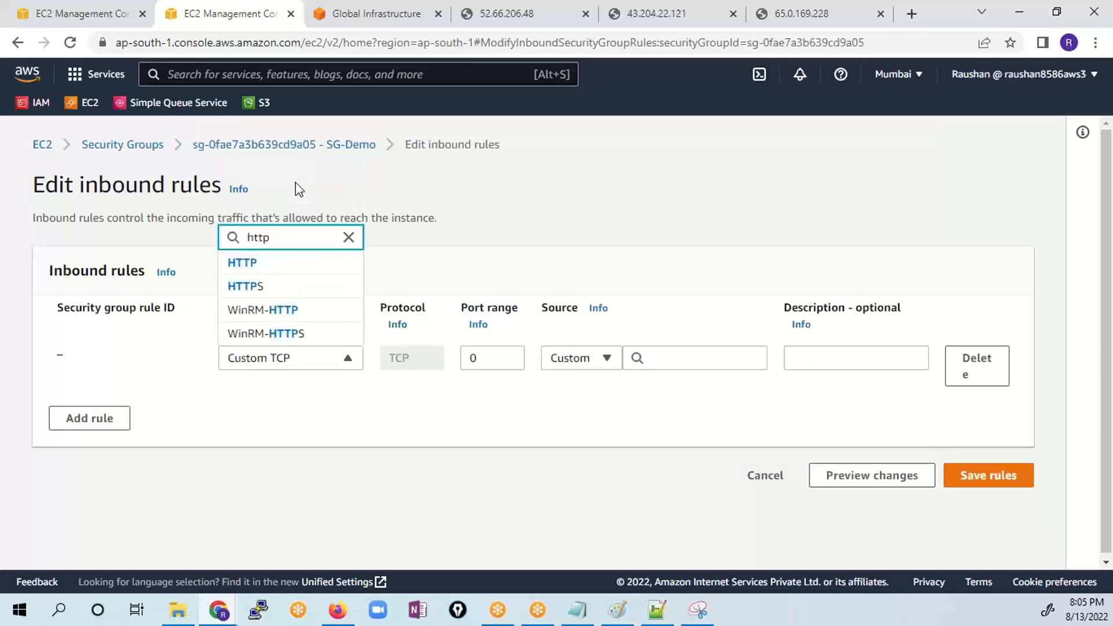
pyautogui.click(274, 265)
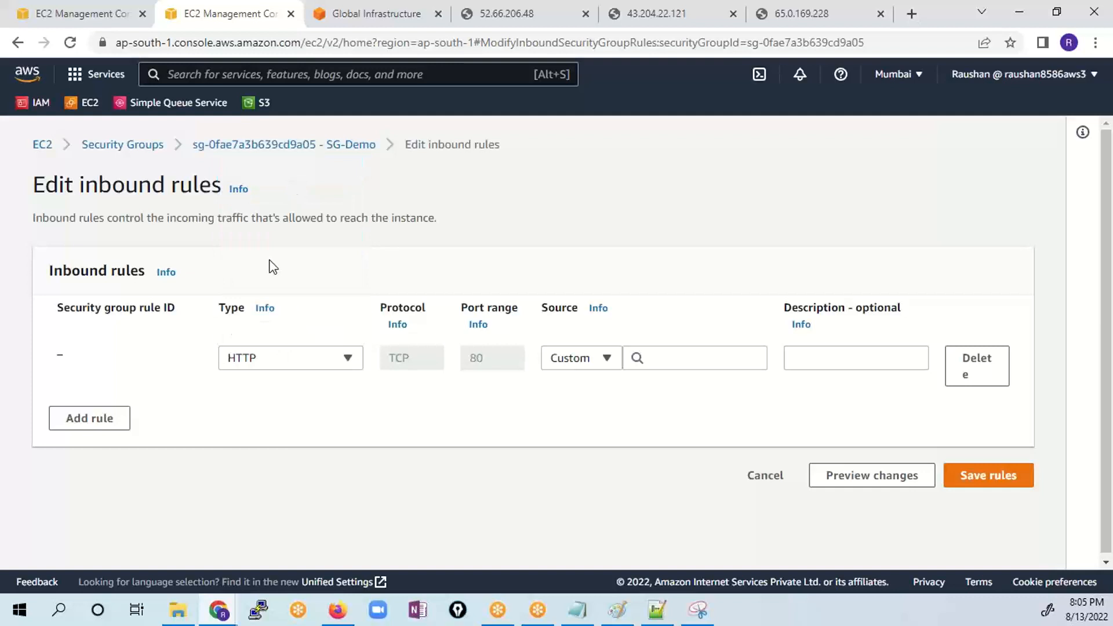
# - Set the HTTP rule's source to 0.0.0.0/0 with the description public-access, and save SG-Demo's inbound rules
pyautogui.click(664, 355)
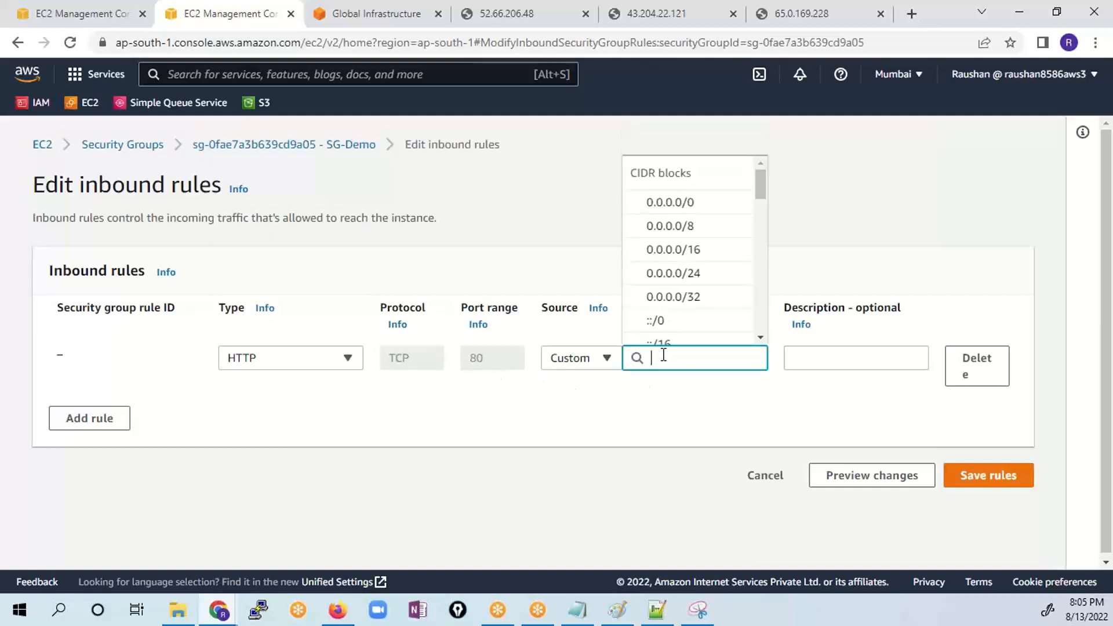
pyautogui.click(661, 203)
pyautogui.click(808, 350)
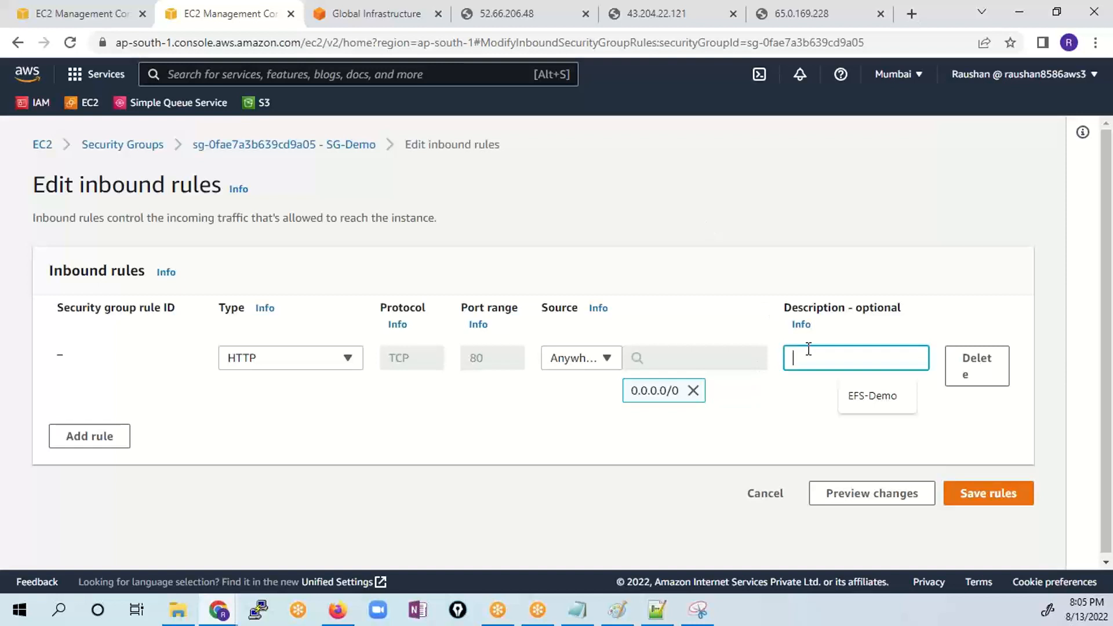
pyautogui.write('public-access')
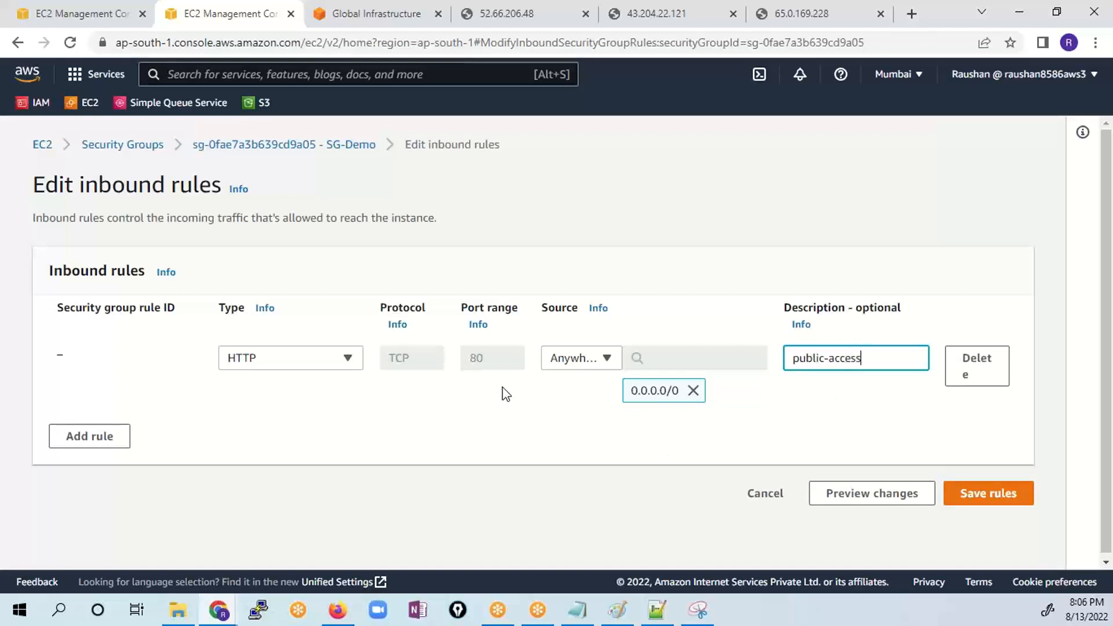
pyautogui.click(994, 493)
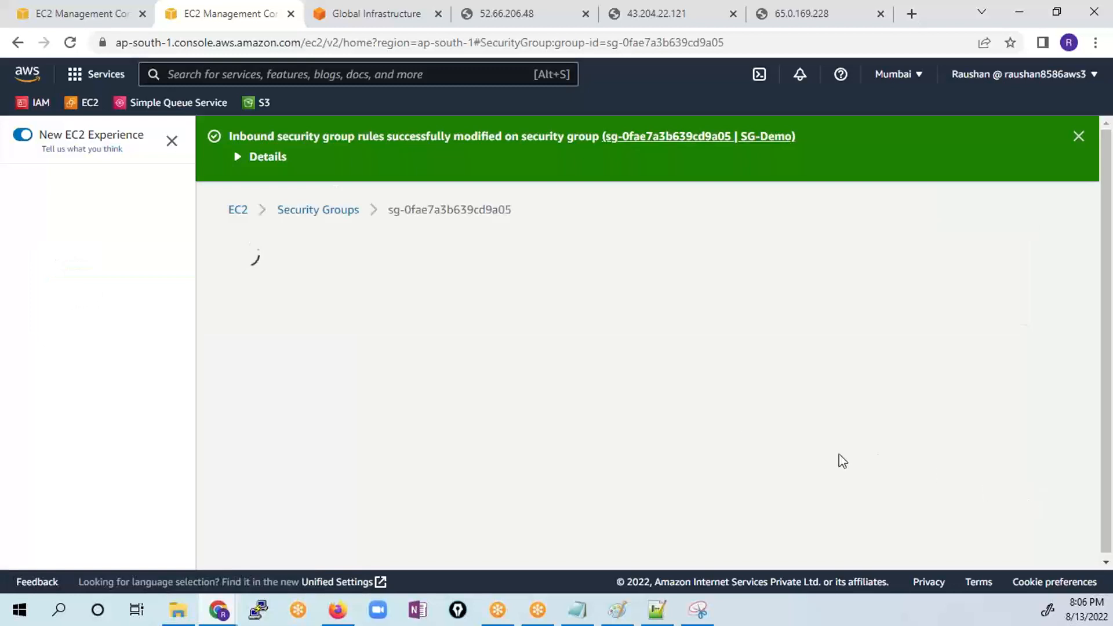
# - Review the outbound rules of SG-Demo
pyautogui.scroll(-3, 426, 365)
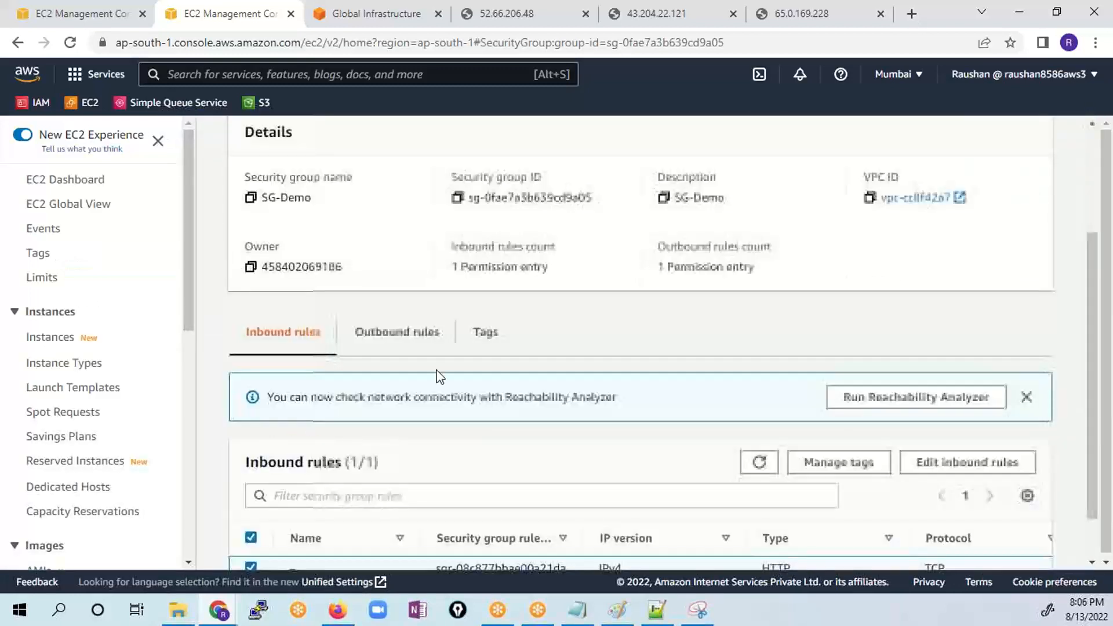
pyautogui.click(440, 348)
pyautogui.scroll(-1, 631, 429)
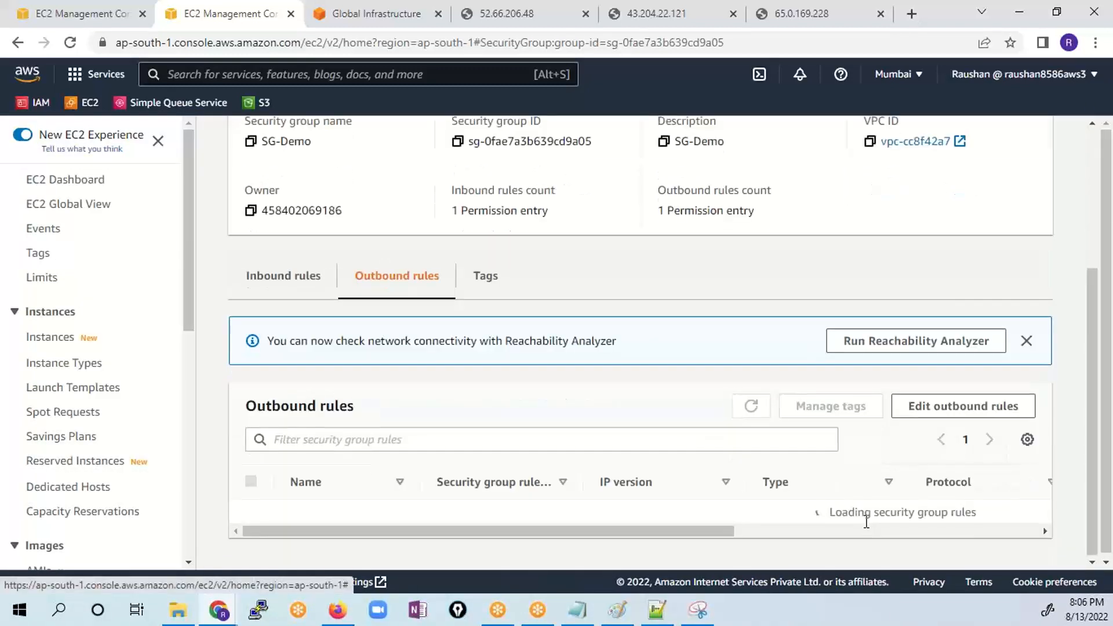
pyautogui.moveTo(644, 532); pyautogui.dragTo(302, 510)
pyautogui.scroll(4, 421, 394)
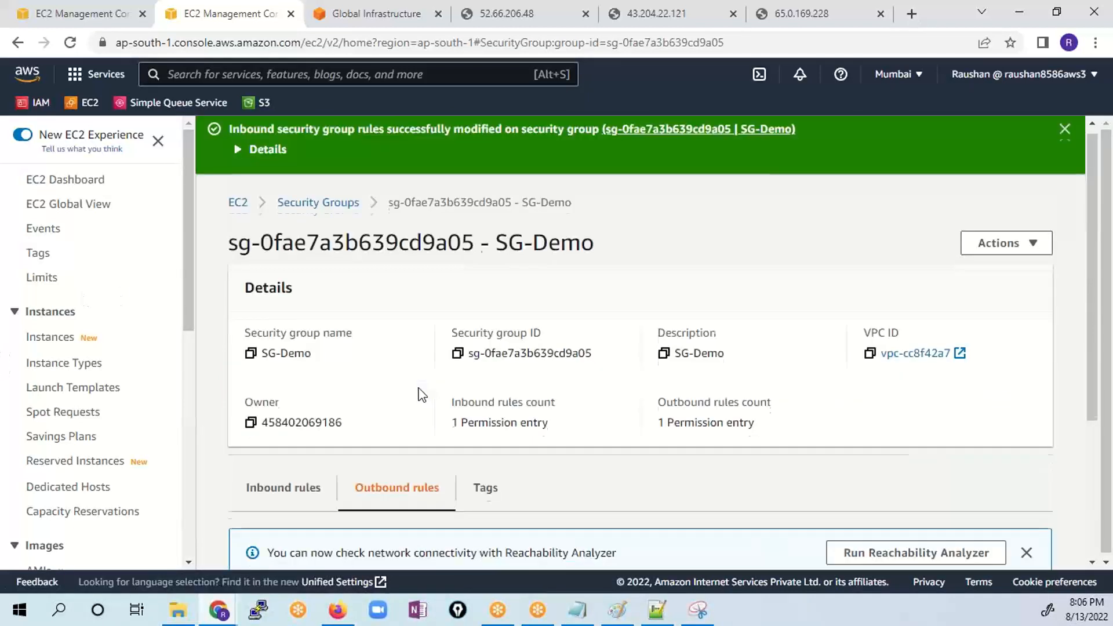
# - Open the security group SG-LB-EC2 from the security group list and bring up its inbound rules for editing
pyautogui.click(332, 218)
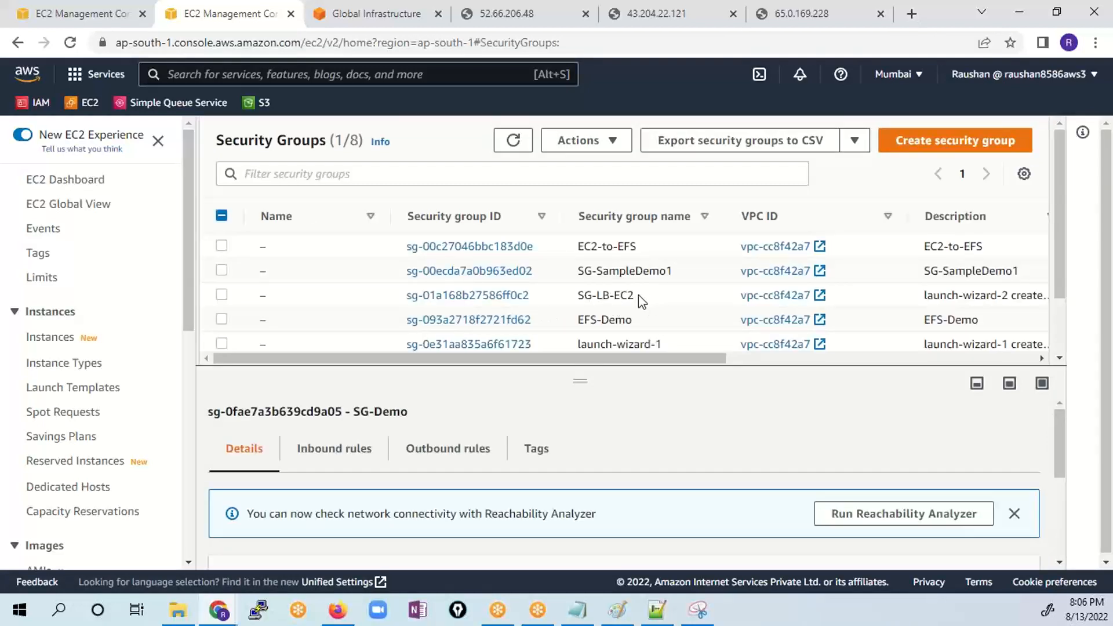
pyautogui.moveTo(639, 294)
pyautogui.mouseDown()
pyautogui.moveTo(580, 298)
pyautogui.moveTo(635, 296)
pyautogui.mouseUp()
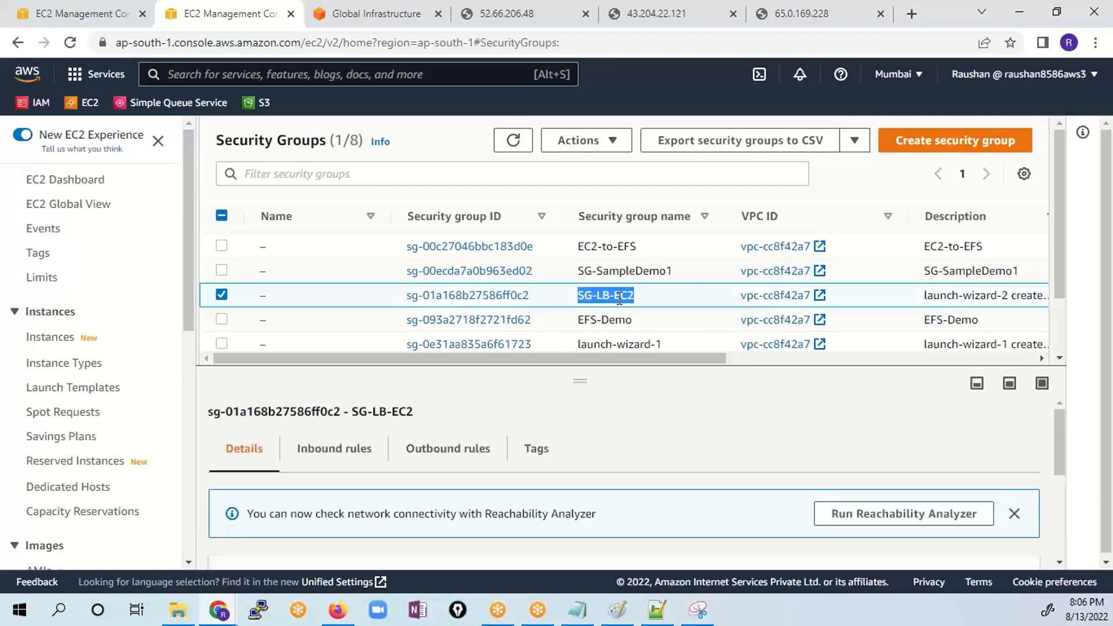
pyautogui.click(479, 296)
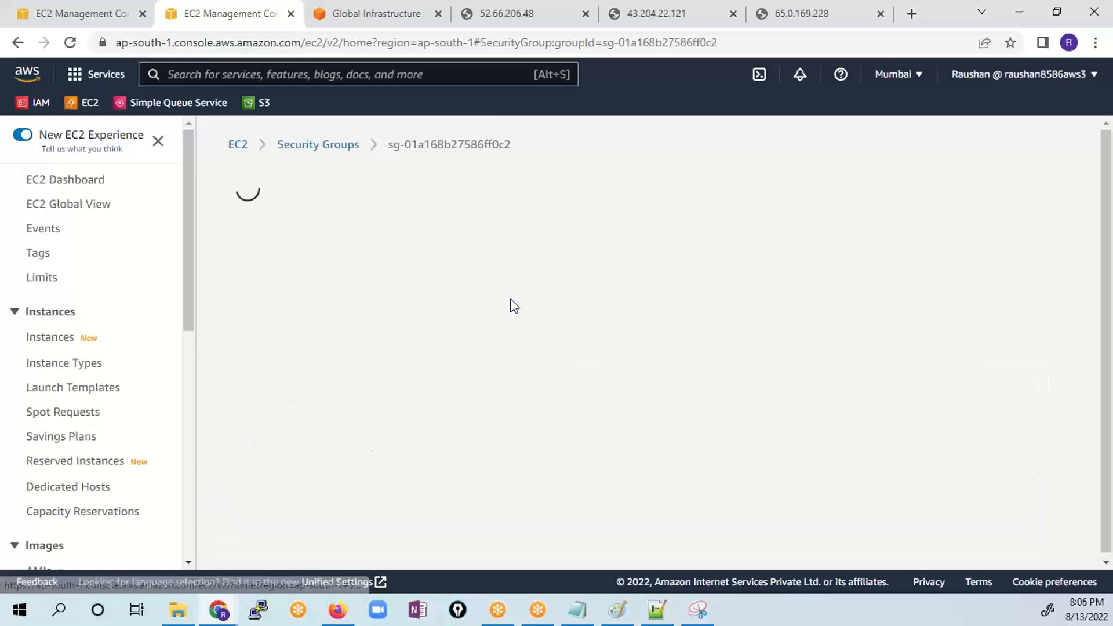
pyautogui.scroll(-3, 583, 406)
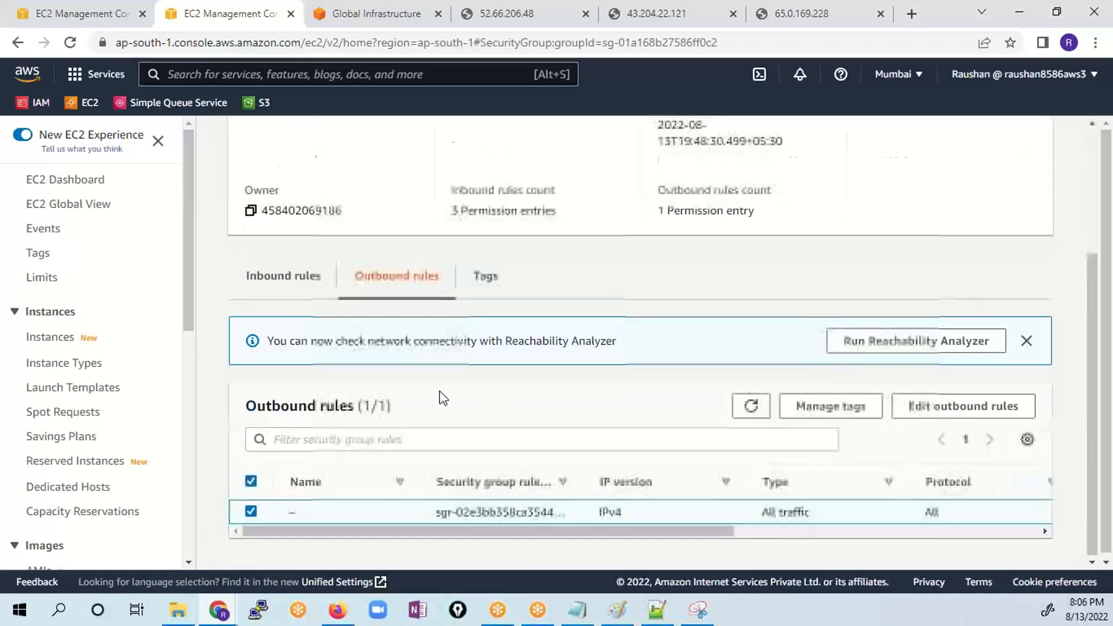
pyautogui.click(279, 277)
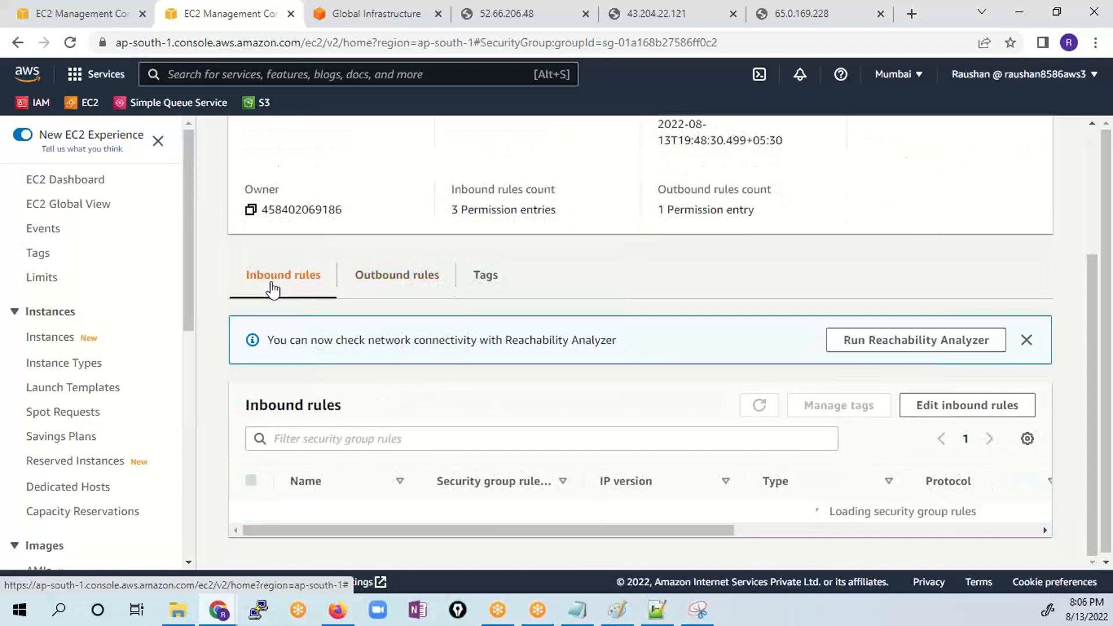
pyautogui.scroll(-1, 567, 427)
pyautogui.scroll(-1, 567, 430)
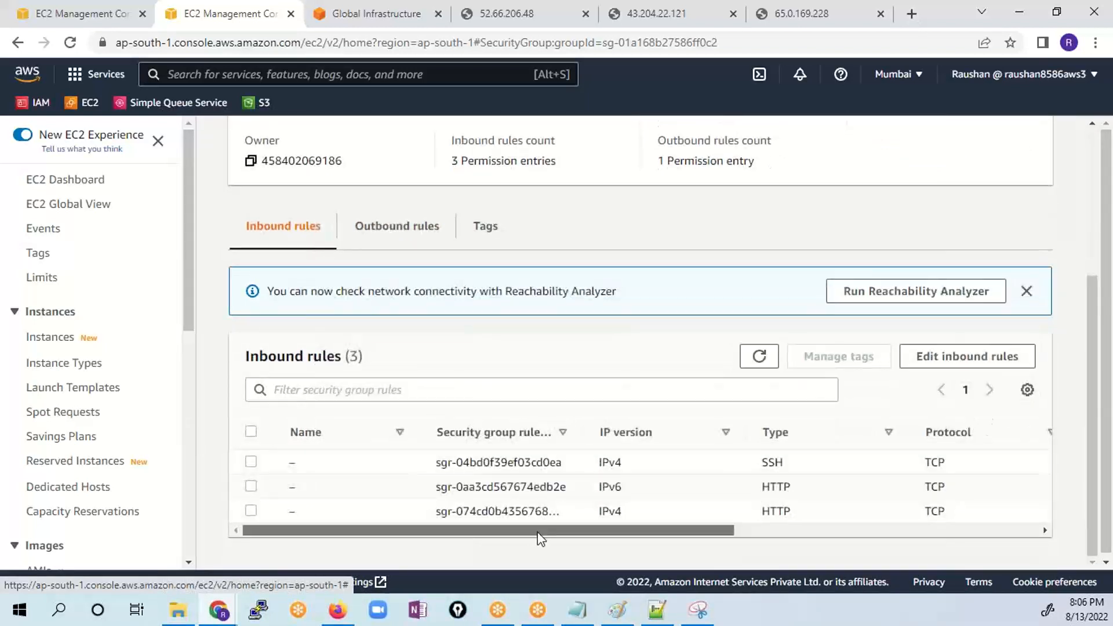
pyautogui.moveTo(539, 531); pyautogui.dragTo(860, 532)
pyautogui.click(957, 356)
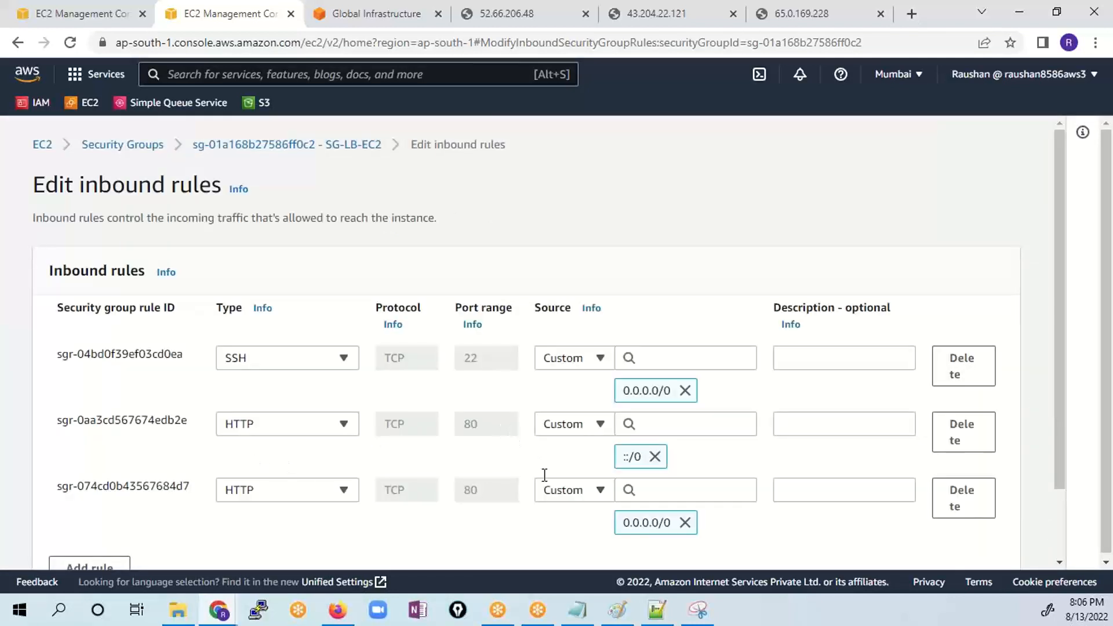
# - Remove the source ranges from both HTTP rules and the SSH rule of SG-LB-EC2
pyautogui.click(655, 457)
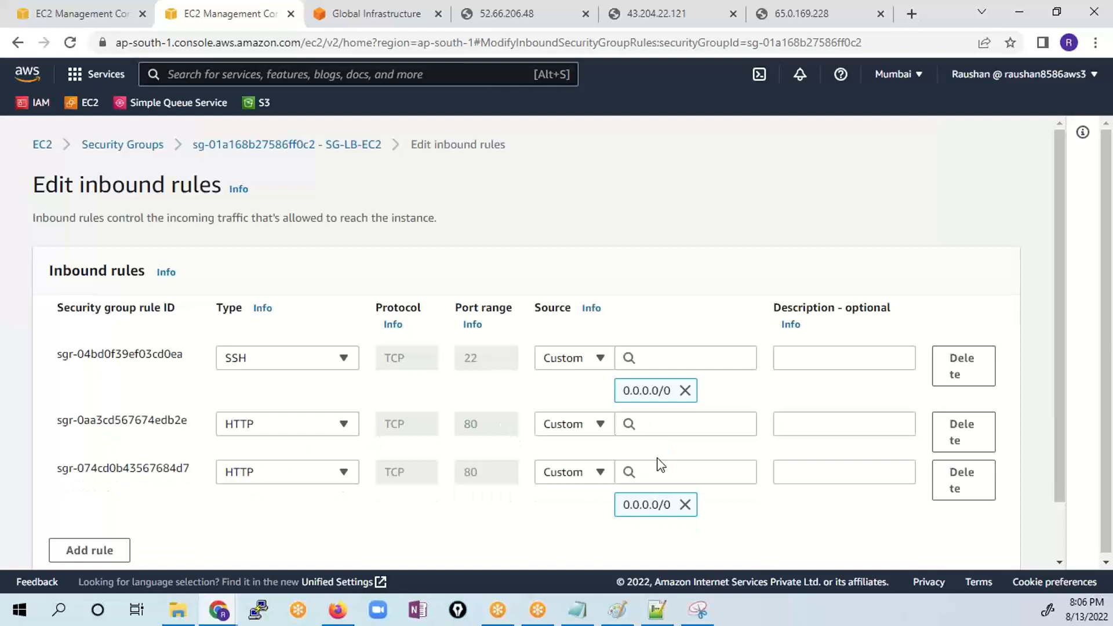
pyautogui.click(682, 505)
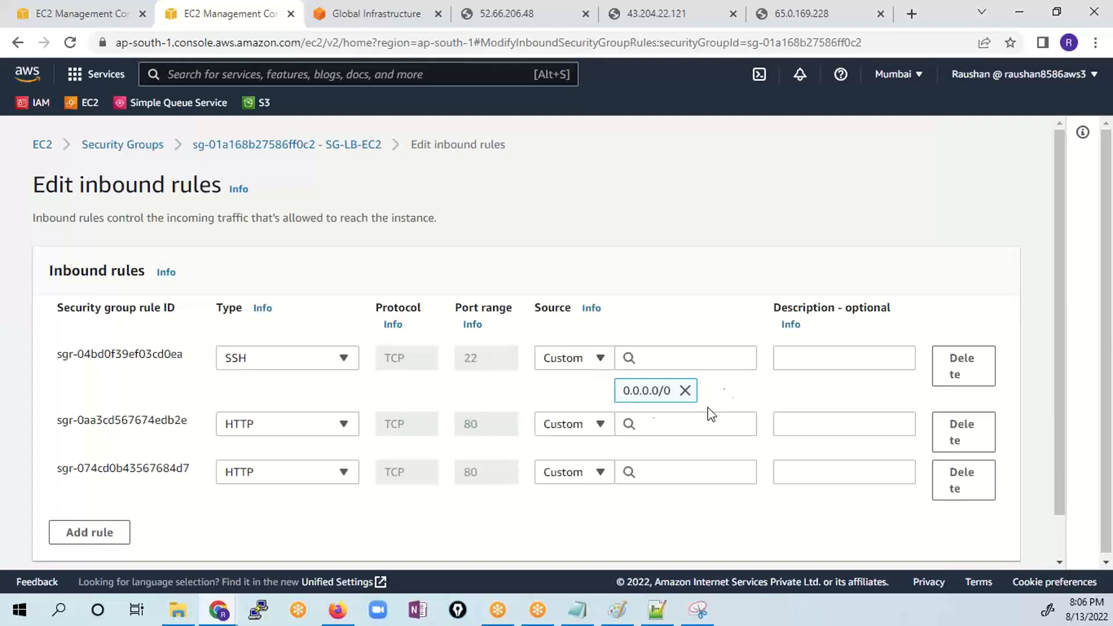
pyautogui.click(685, 390)
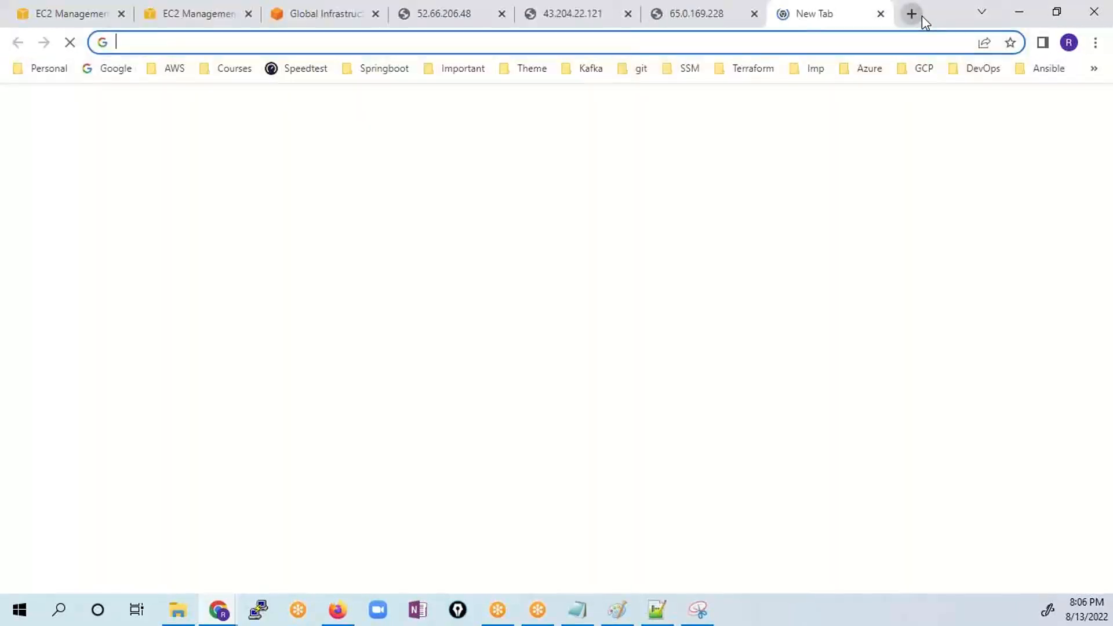
# - Search Google for "what's my ip" in a new browser tab
pyautogui.write('what')
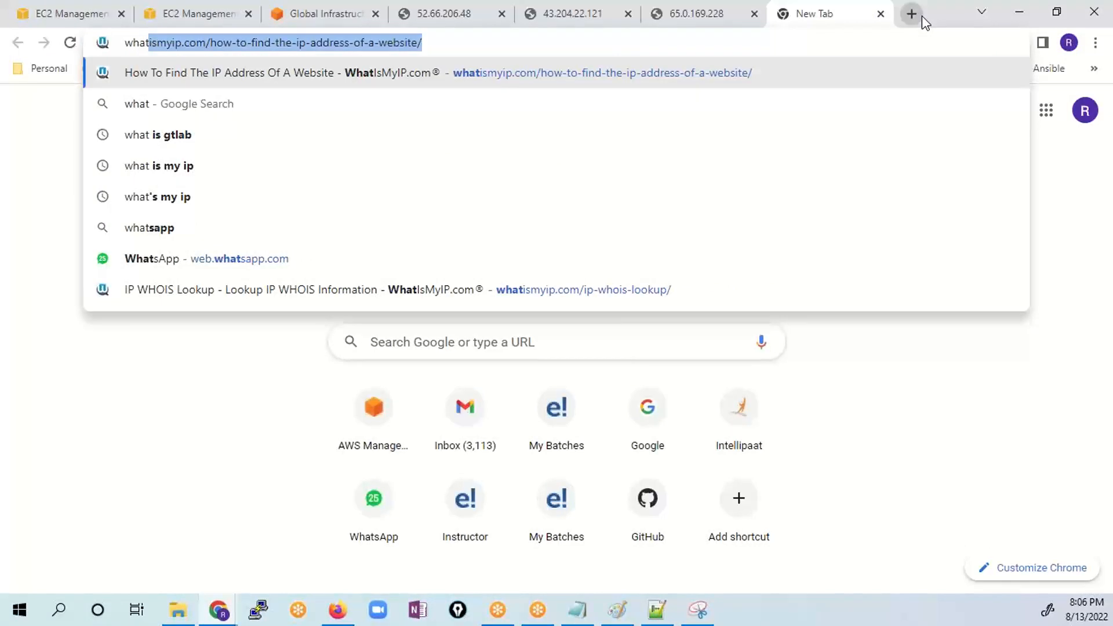
pyautogui.write("'s")
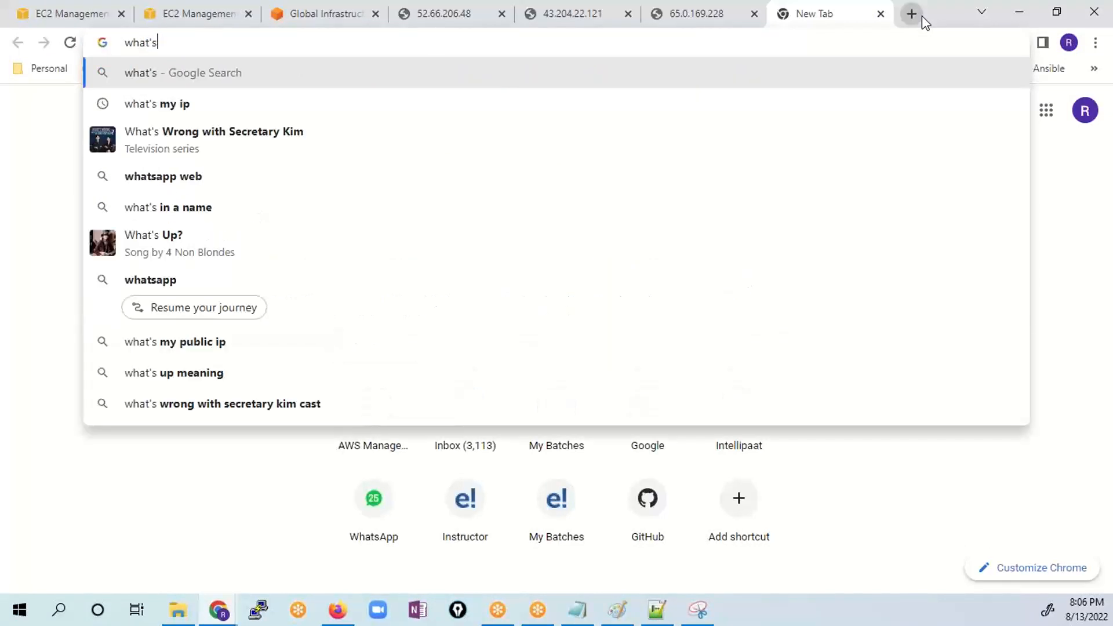
pyautogui.press('Down')
pyautogui.press('Return')
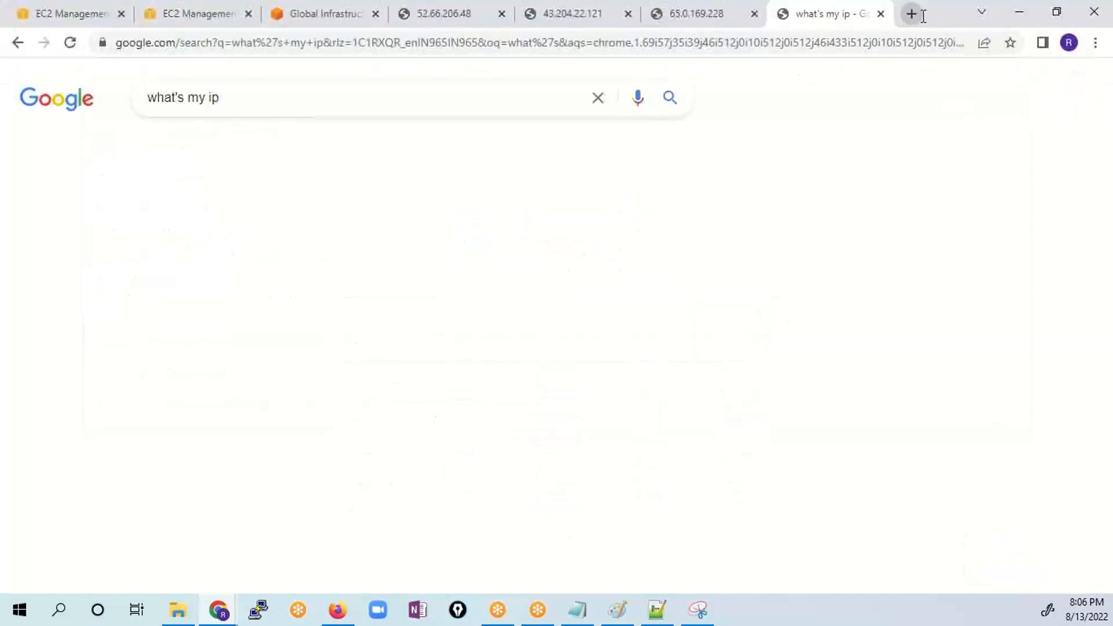
# - Copy the public IP address from the Google result, then delete both HTTP rules from the inbound rules of SG-LB-EC2
pyautogui.moveTo(278, 284); pyautogui.dragTo(161, 268)
pyautogui.hotkey('ctrl', 'c')
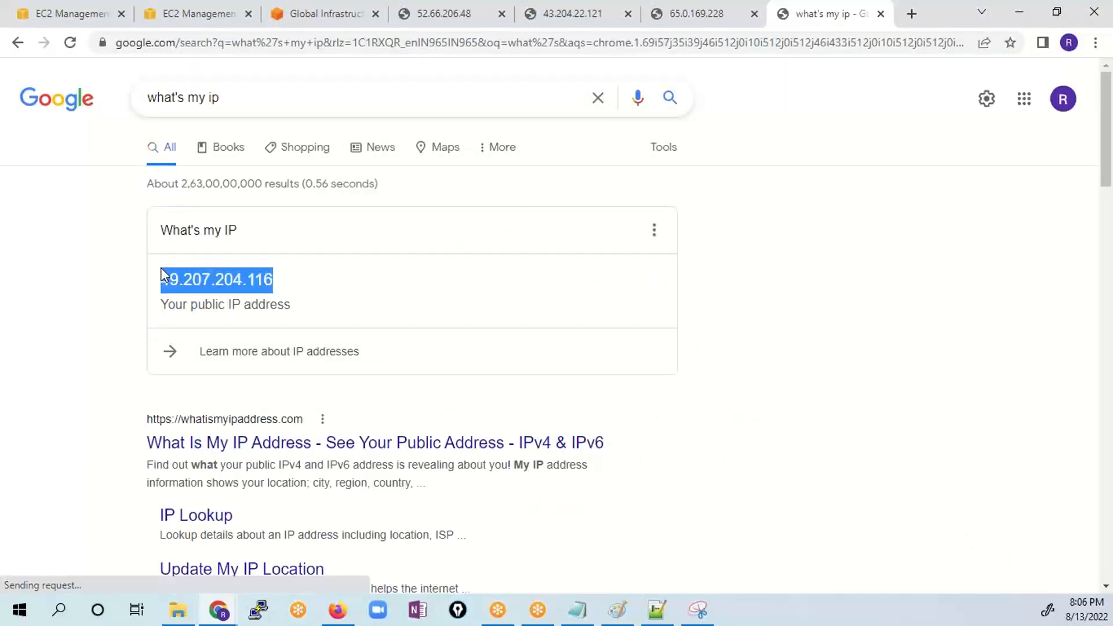
pyautogui.click(308, 22)
pyautogui.click(199, 13)
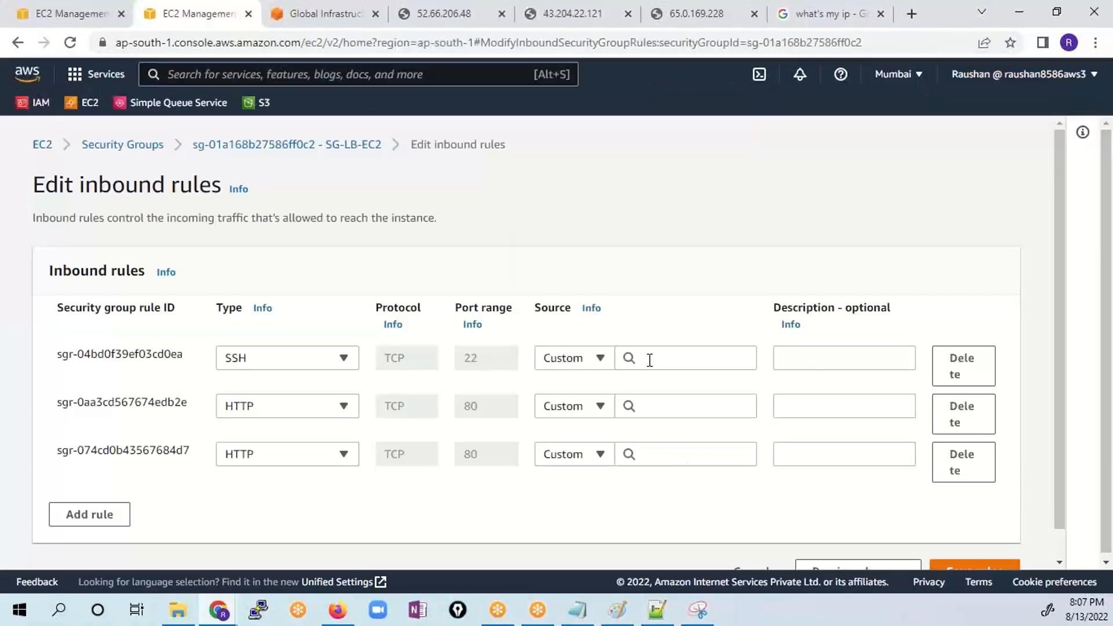
pyautogui.click(683, 354)
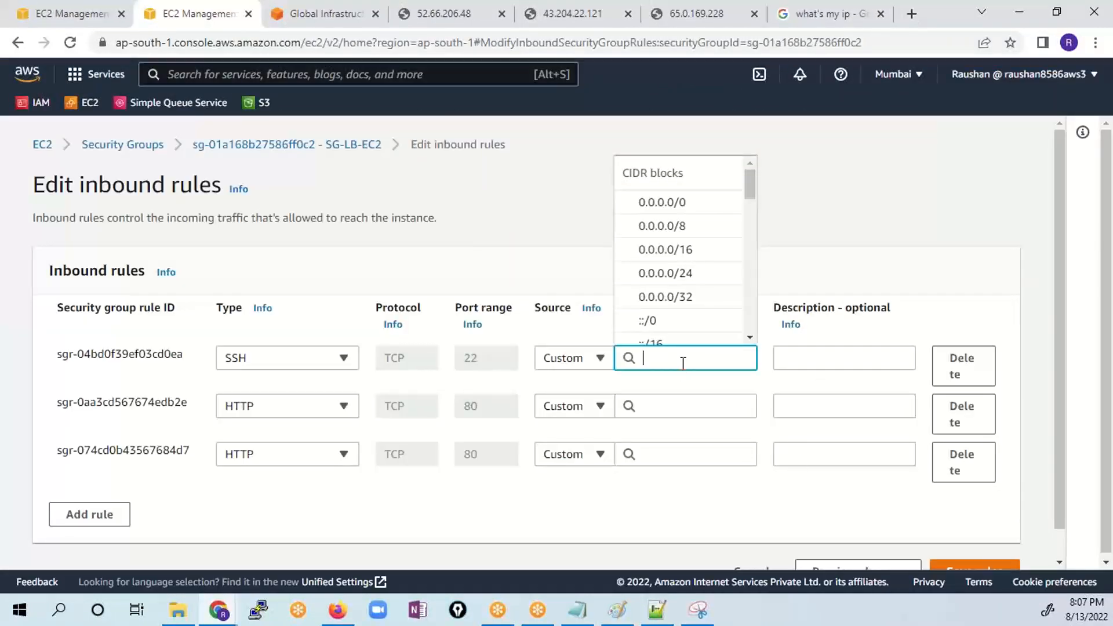
pyautogui.click(748, 513)
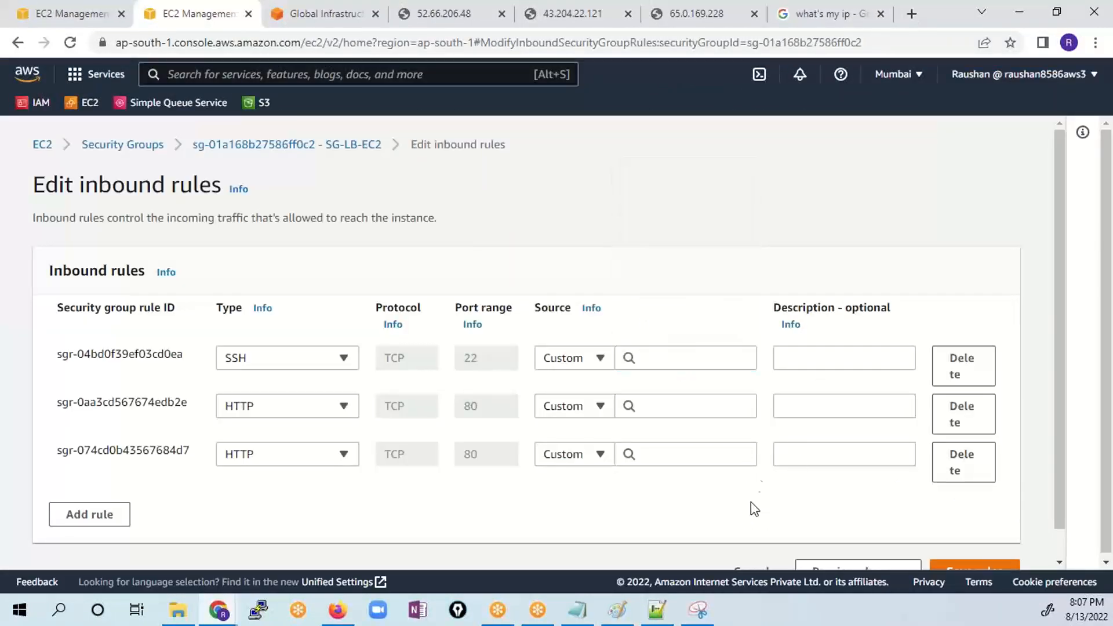
pyautogui.click(955, 418)
pyautogui.click(965, 426)
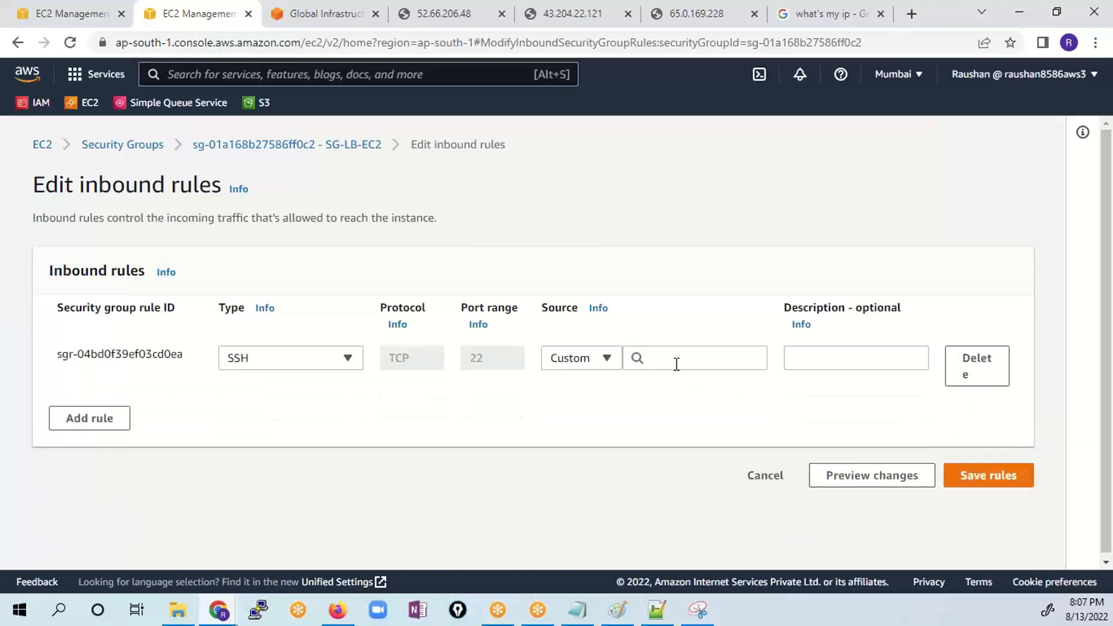
pyautogui.click(716, 360)
pyautogui.hotkey('ctrl', 'v')
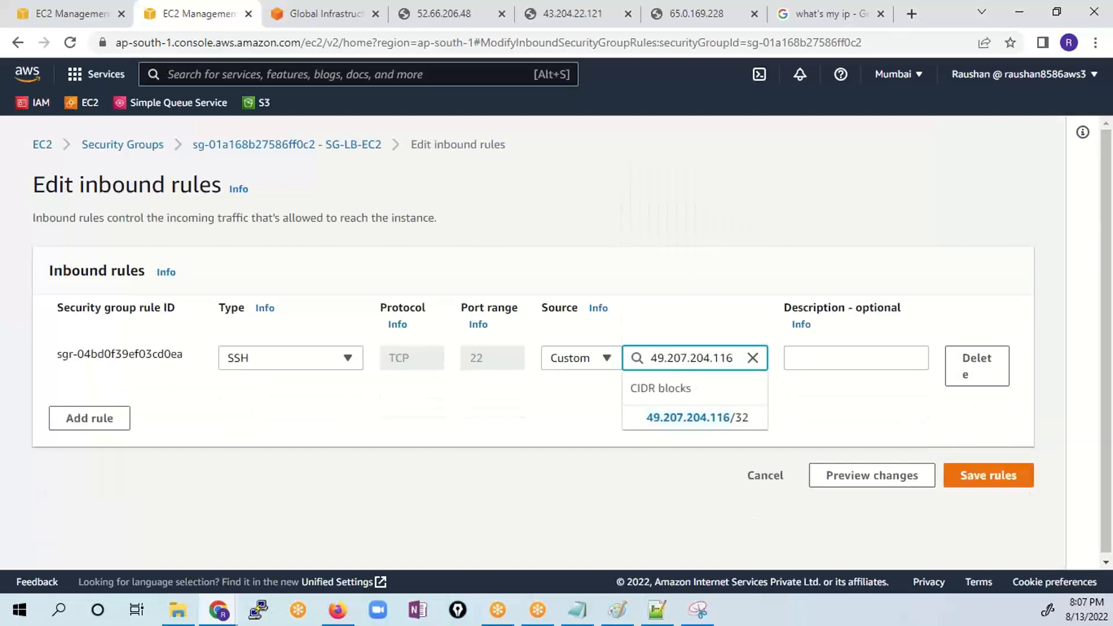
pyautogui.write('/32')
pyautogui.click(526, 400)
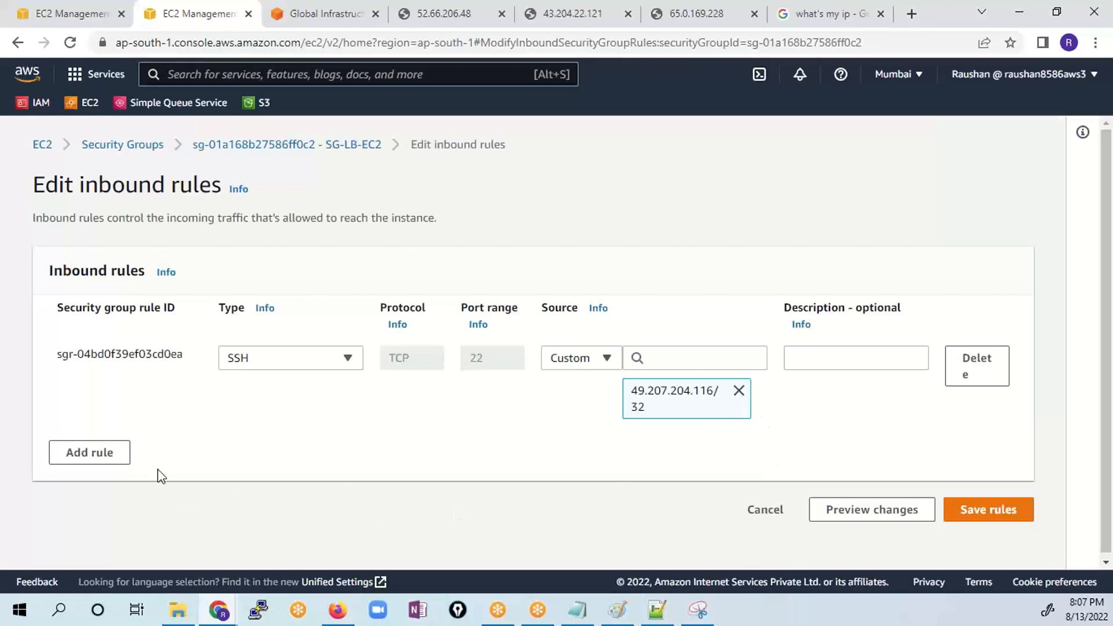
# - Add a new inbound rule of type HTTP to SG-LB-EC2
pyautogui.click(110, 453)
pyautogui.click(284, 450)
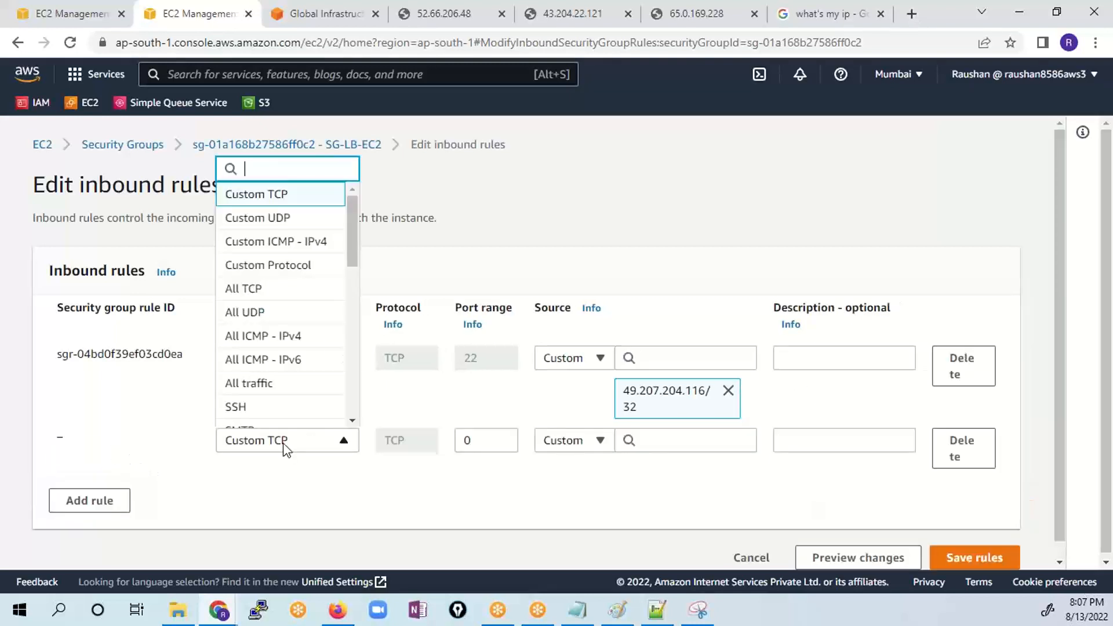
pyautogui.write('http')
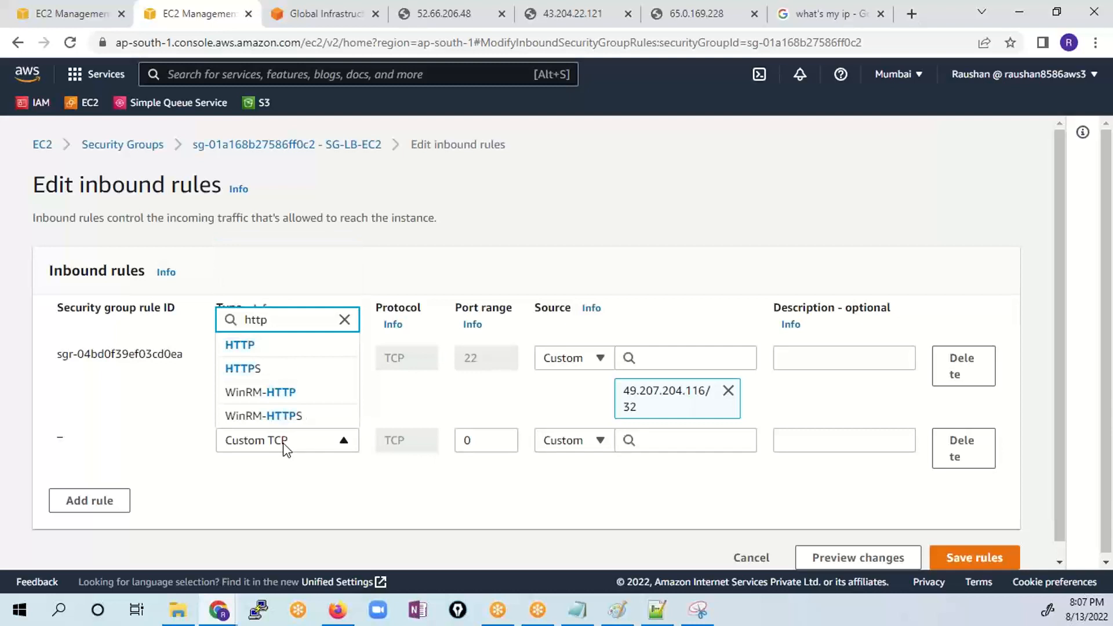
pyautogui.click(244, 348)
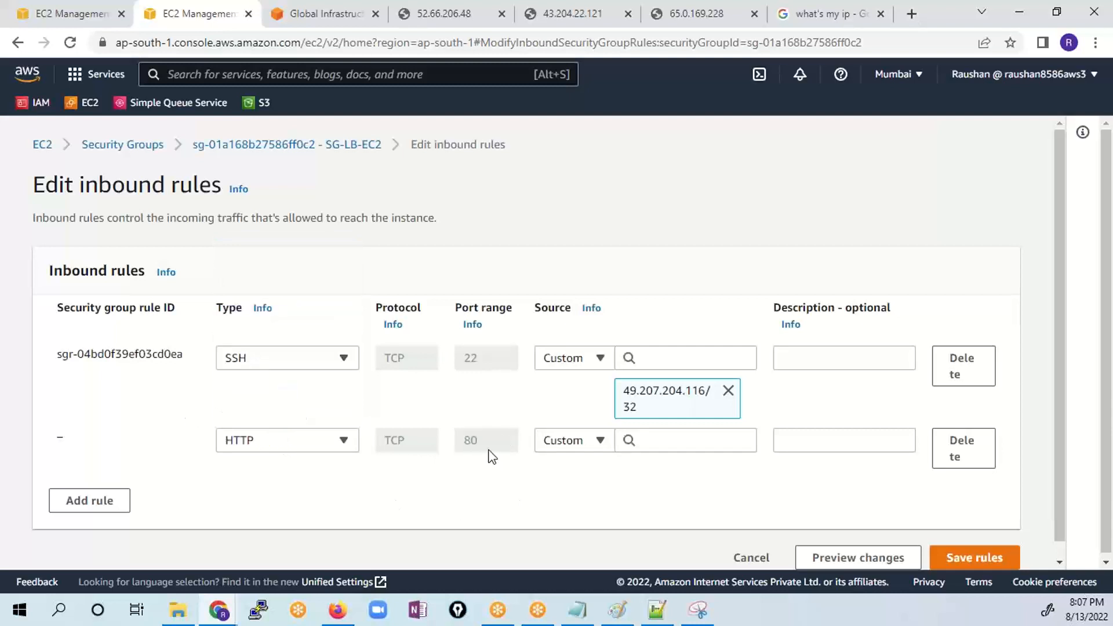
pyautogui.click(649, 440)
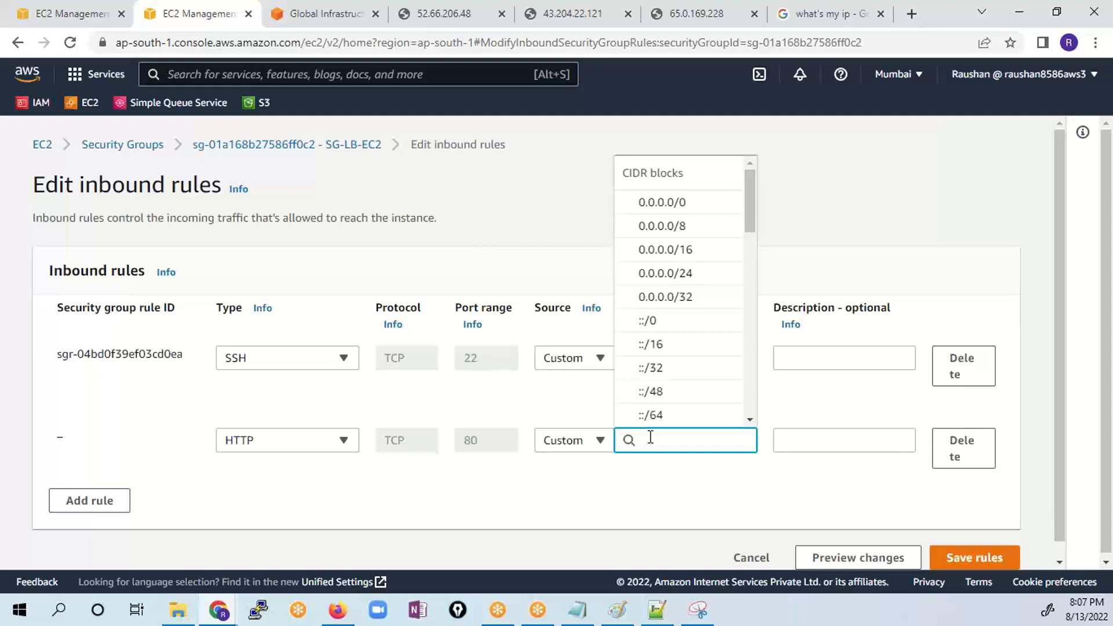
pyautogui.write('sg-de')
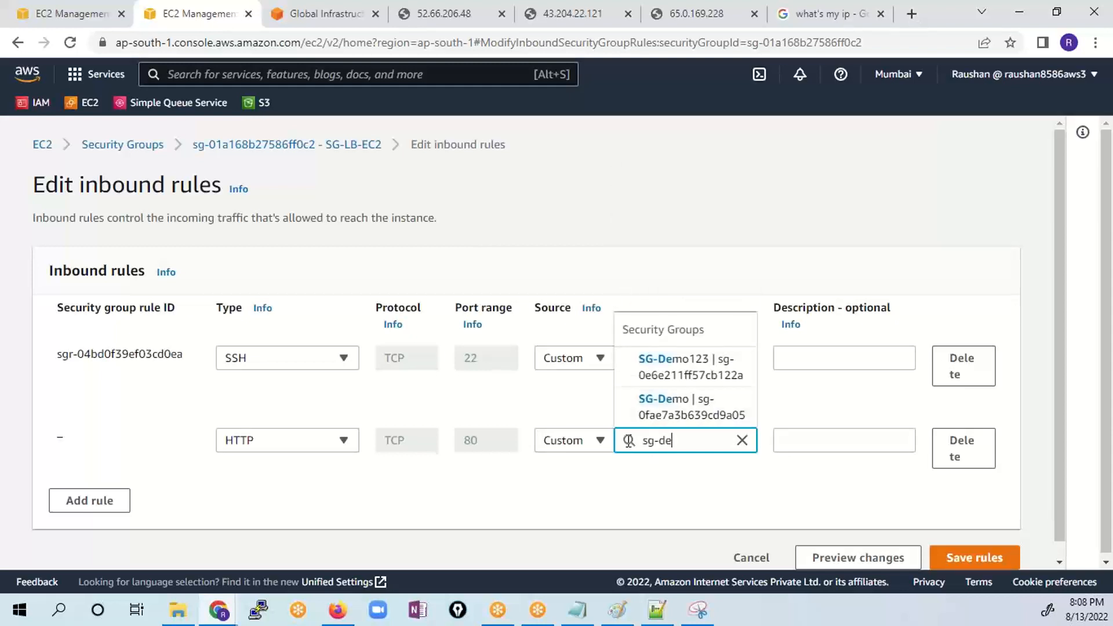
pyautogui.click(688, 408)
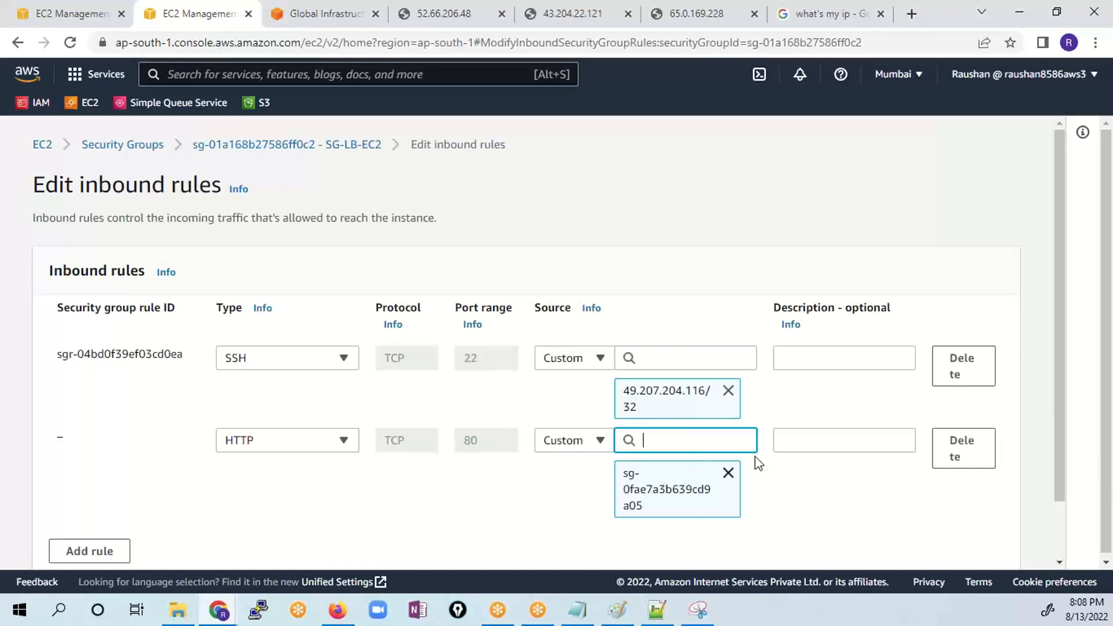
pyautogui.click(728, 472)
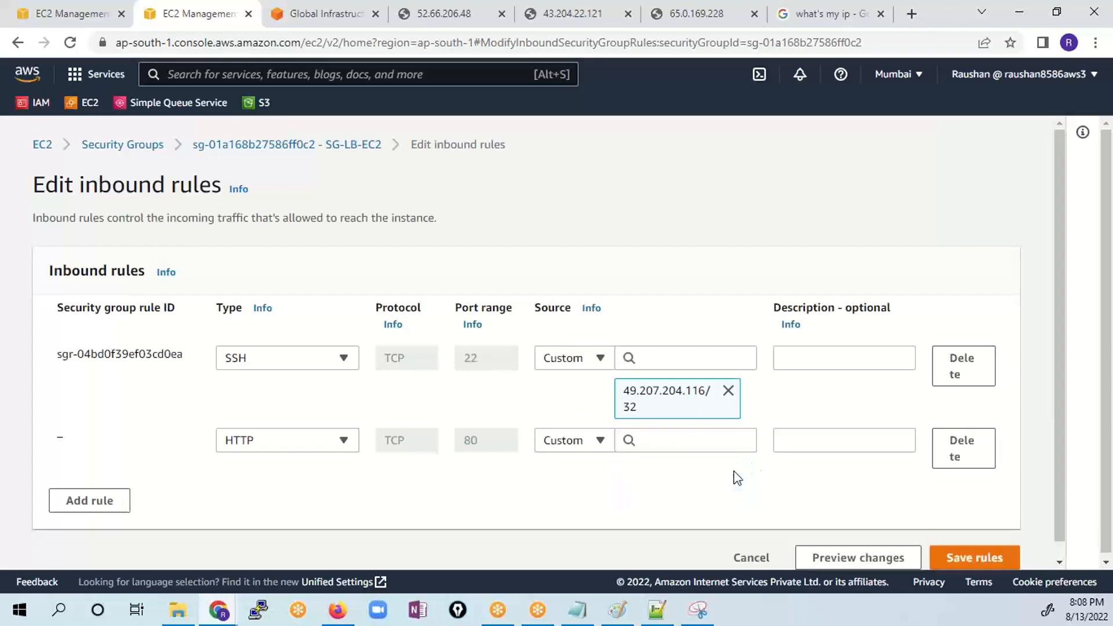
# - Set the HTTP rule's source to the security group SG-Demo and save the inbound rules
pyautogui.click(652, 442)
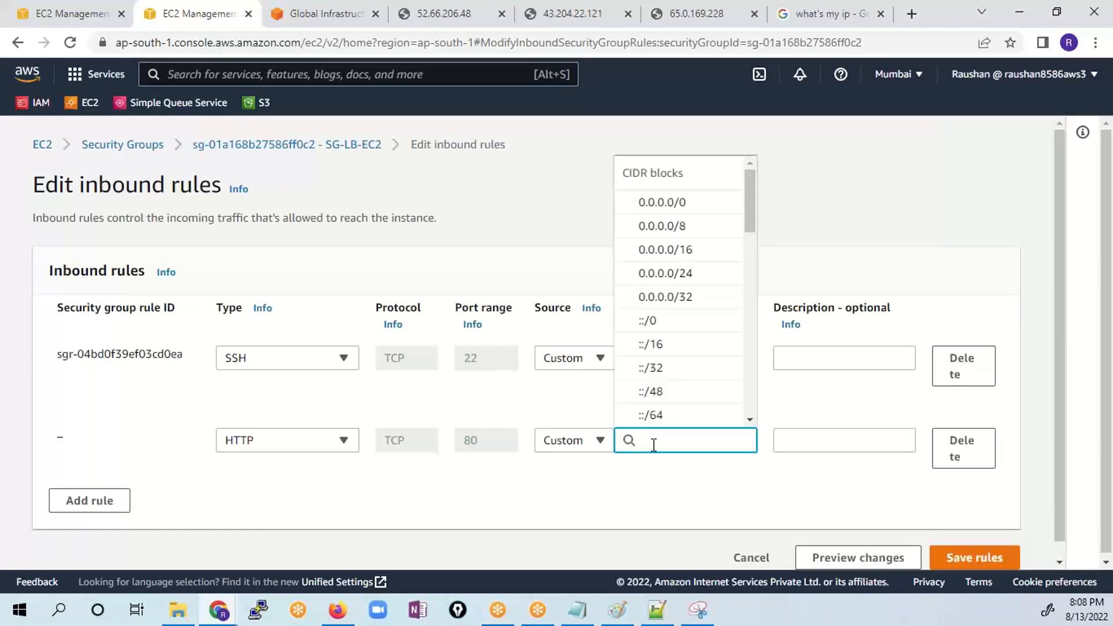
pyautogui.write('sg-demo')
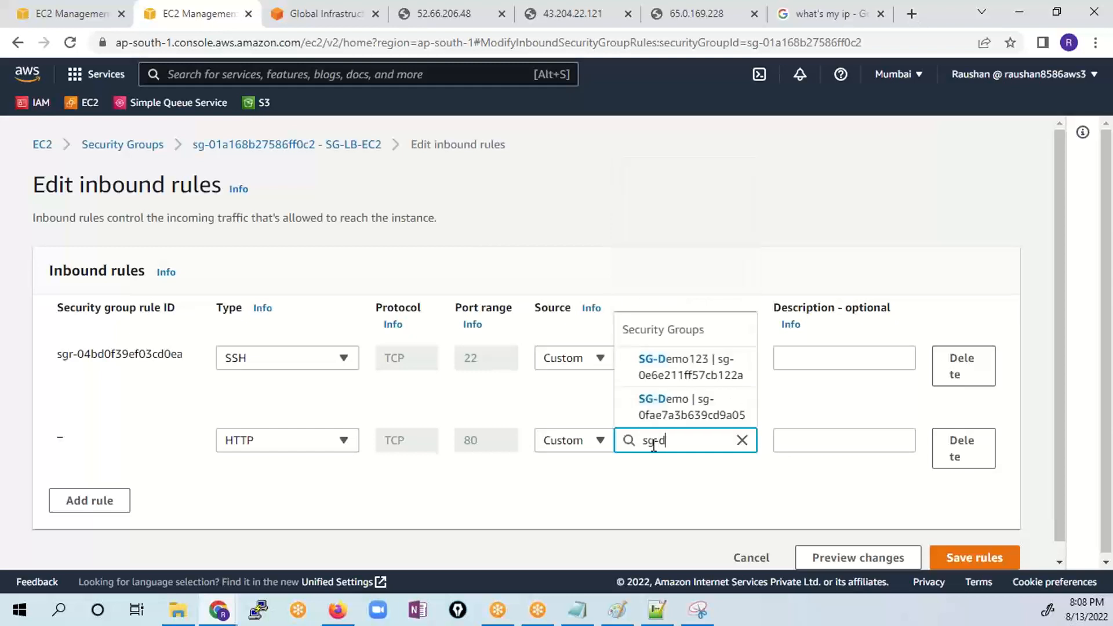
pyautogui.click(679, 407)
pyautogui.scroll(-2, 921, 510)
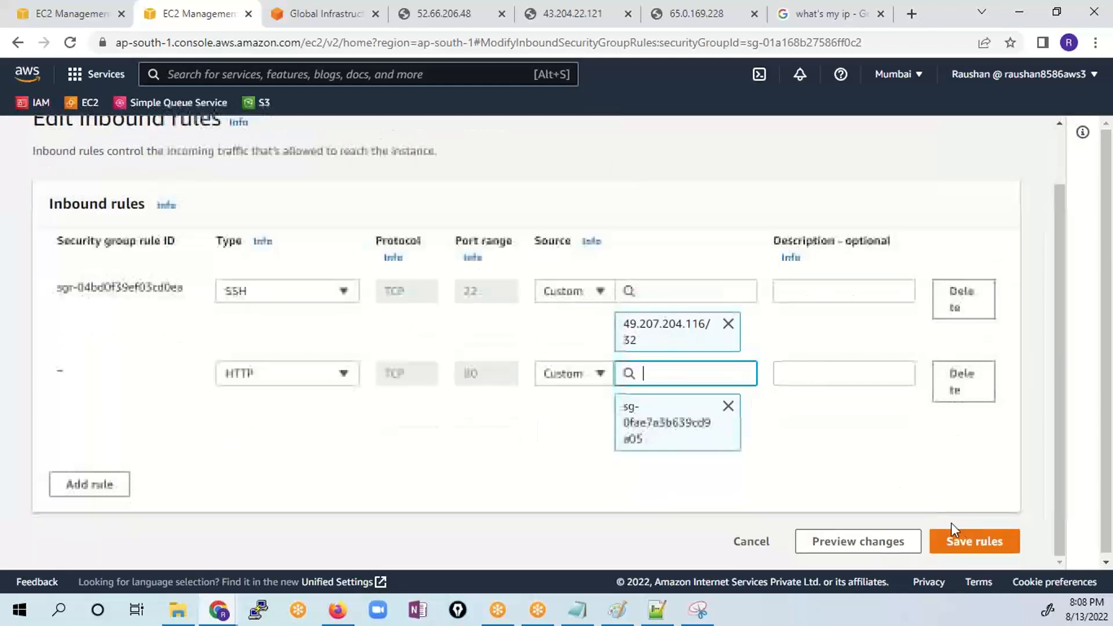
pyautogui.click(956, 539)
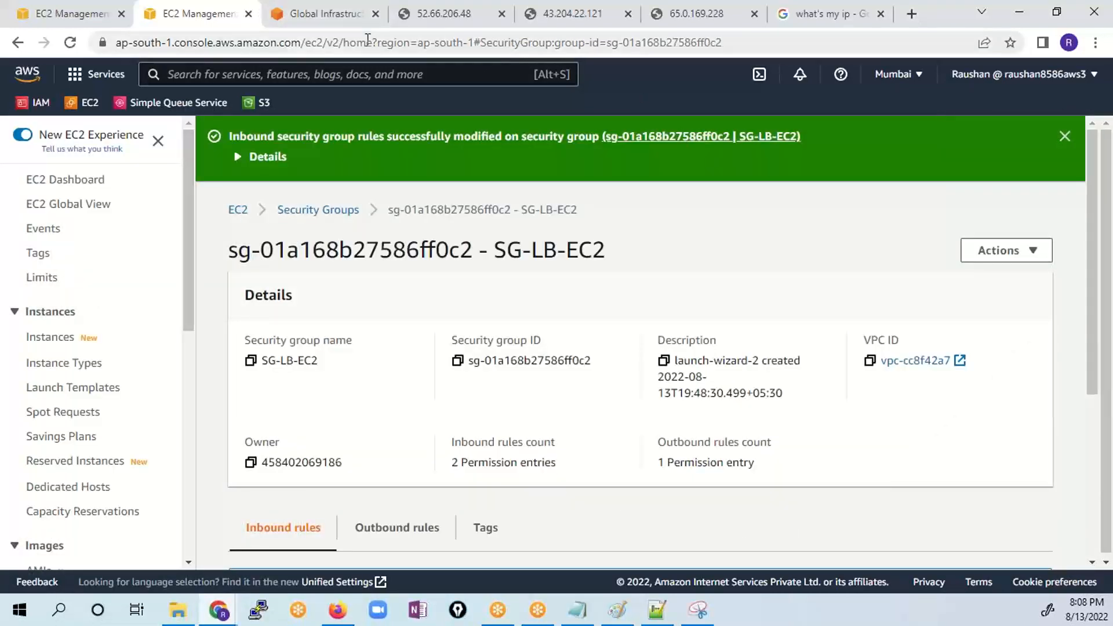
# - Reload the web server pages at 52.66.206.48, 43.204.22.121 and 65.0.169.228 to test direct access to the instances
pyautogui.click(420, 16)
pyautogui.click(70, 42)
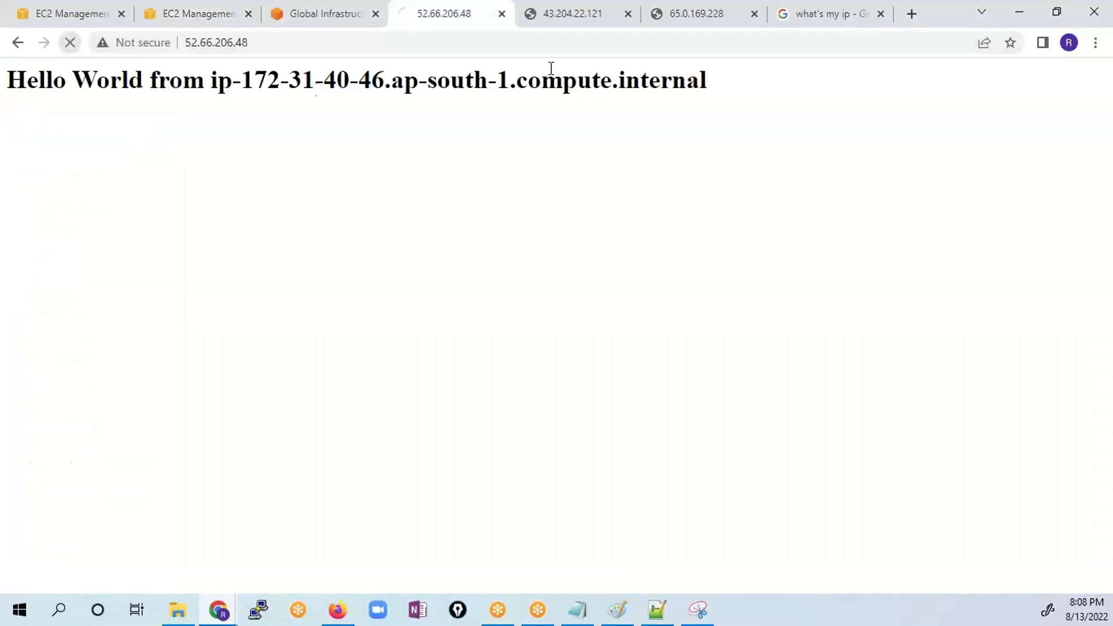
pyautogui.click(572, 16)
pyautogui.click(72, 43)
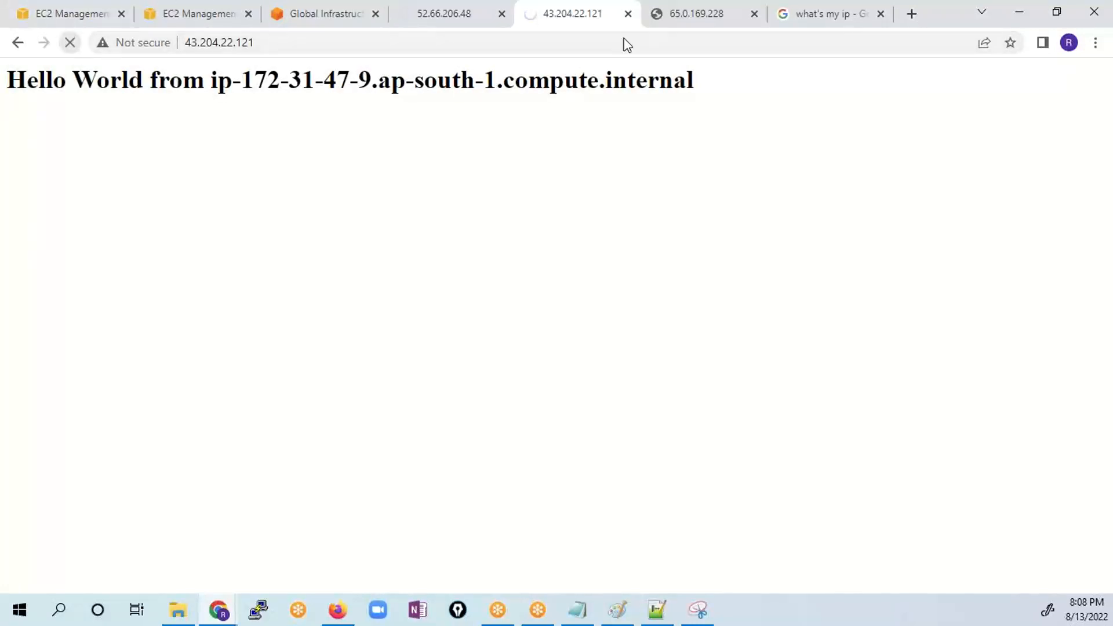
pyautogui.click(683, 18)
pyautogui.click(65, 43)
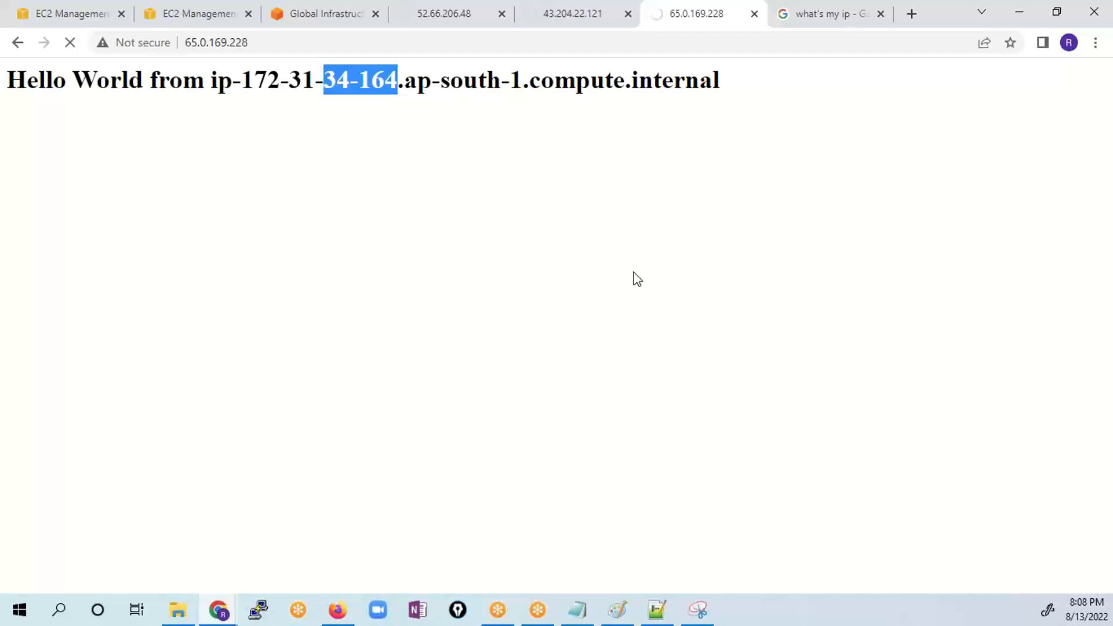
# - Refresh the load balancer list and copy the DNS name of LB-Demo
pyautogui.click(72, 15)
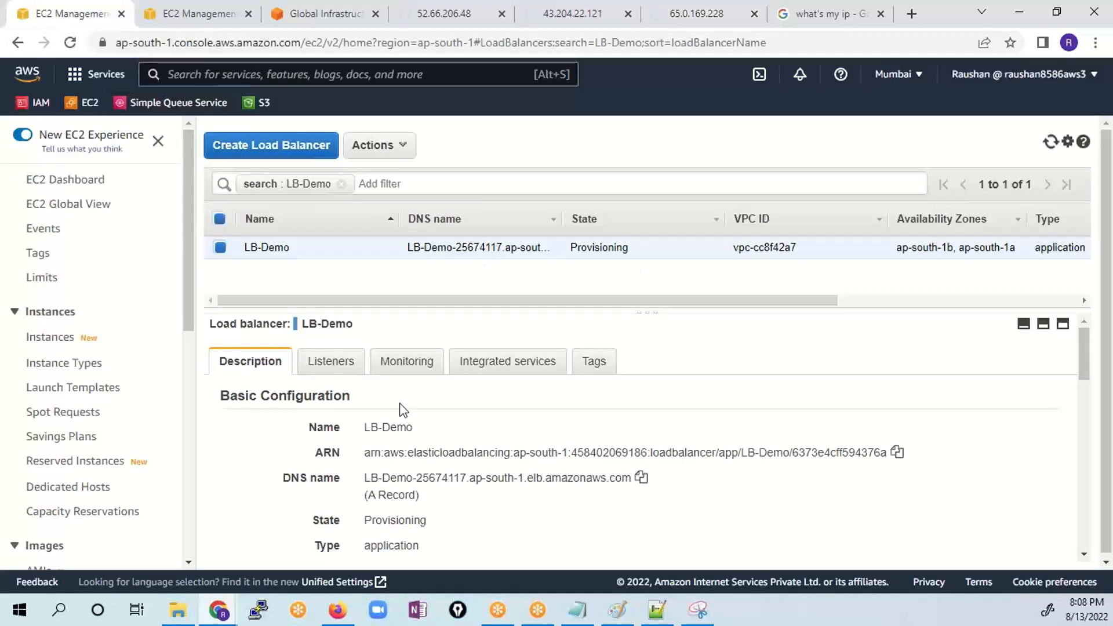
pyautogui.click(1051, 145)
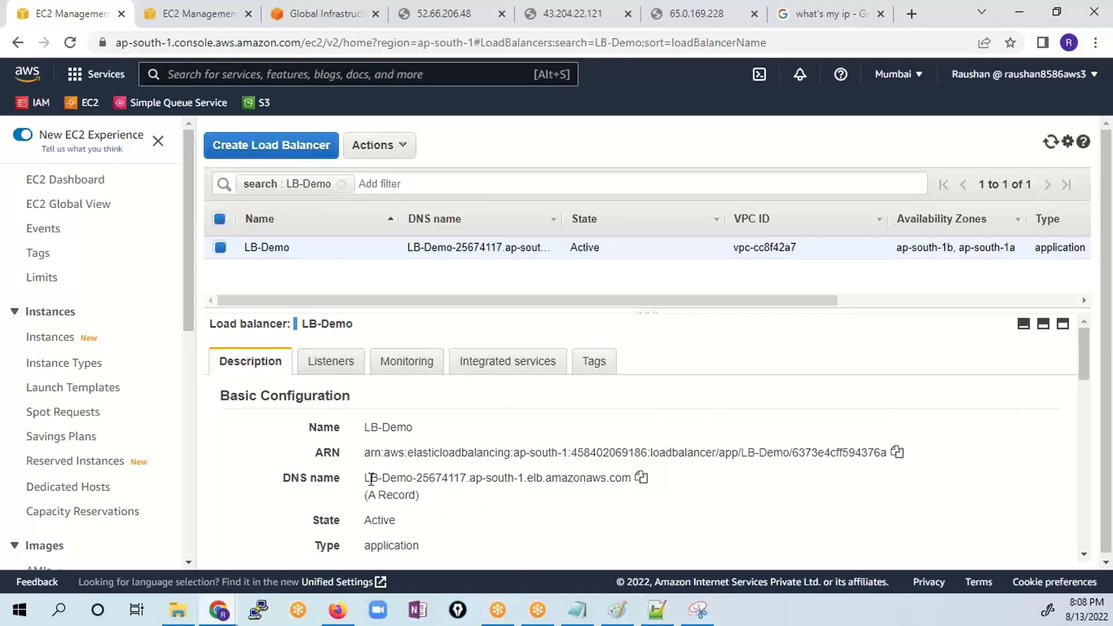
pyautogui.moveTo(364, 477); pyautogui.dragTo(640, 483)
pyautogui.click(641, 479)
pyautogui.moveTo(365, 477); pyautogui.dragTo(631, 478)
pyautogui.click(640, 478)
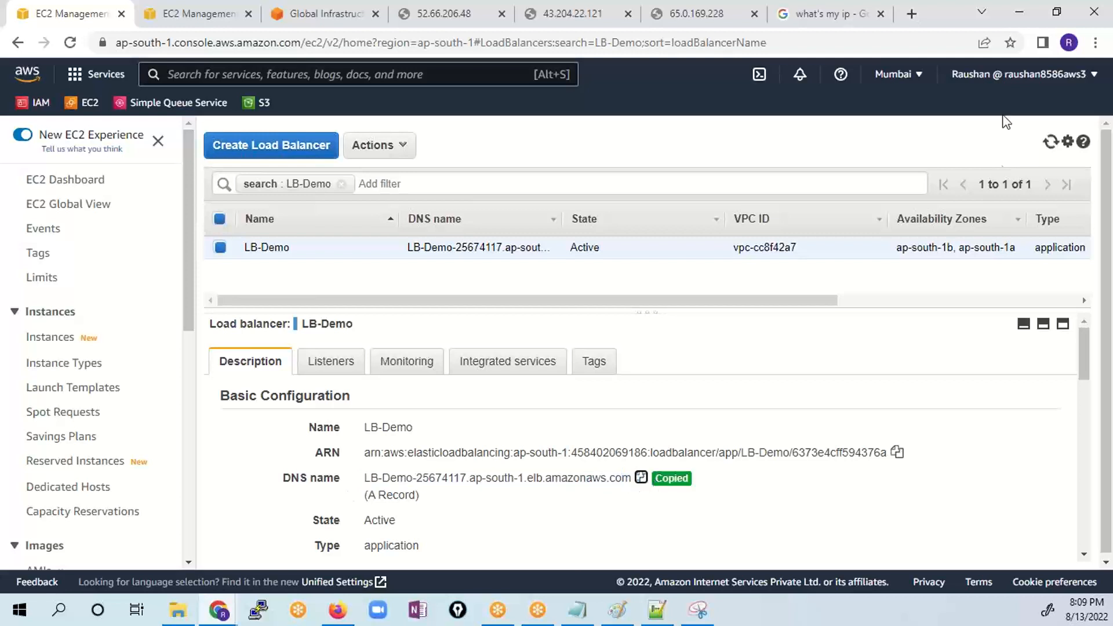
# - Open LB-Demo's copied DNS name in the browser tab holding the IP search and check which server's address is shown
pyautogui.click(850, 16)
pyautogui.click(790, 35)
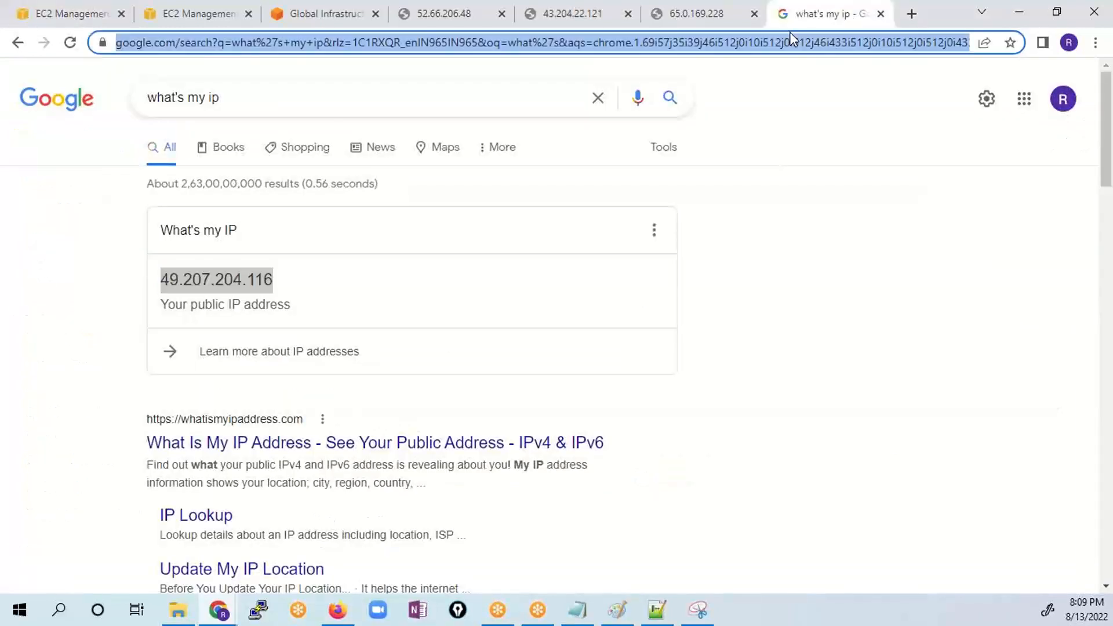
pyautogui.hotkey('ctrl', 'v')
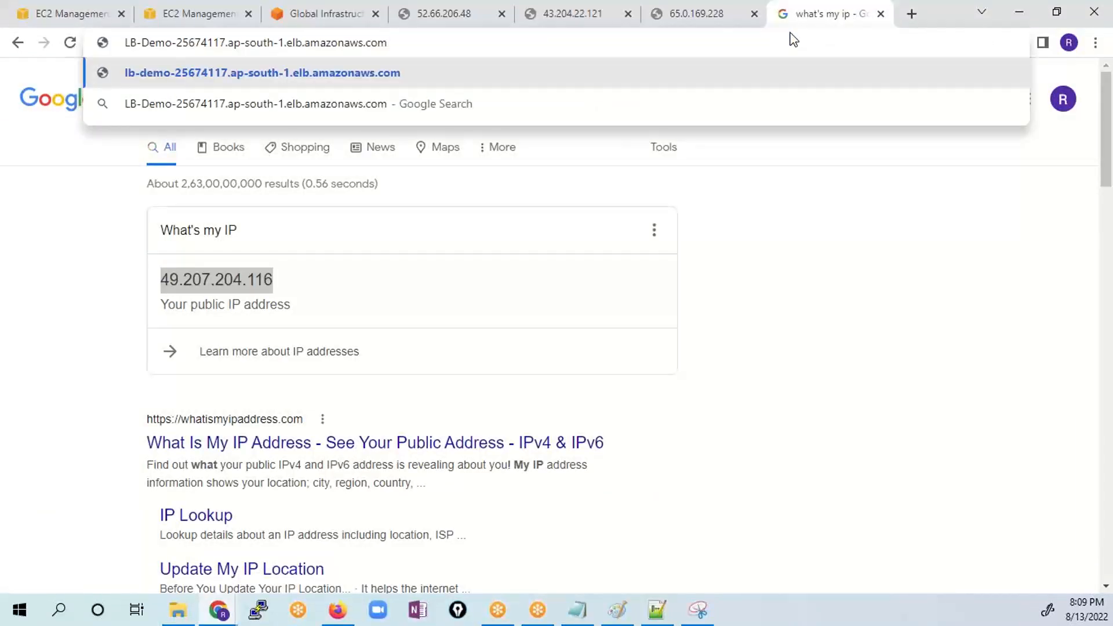
pyautogui.press('Return')
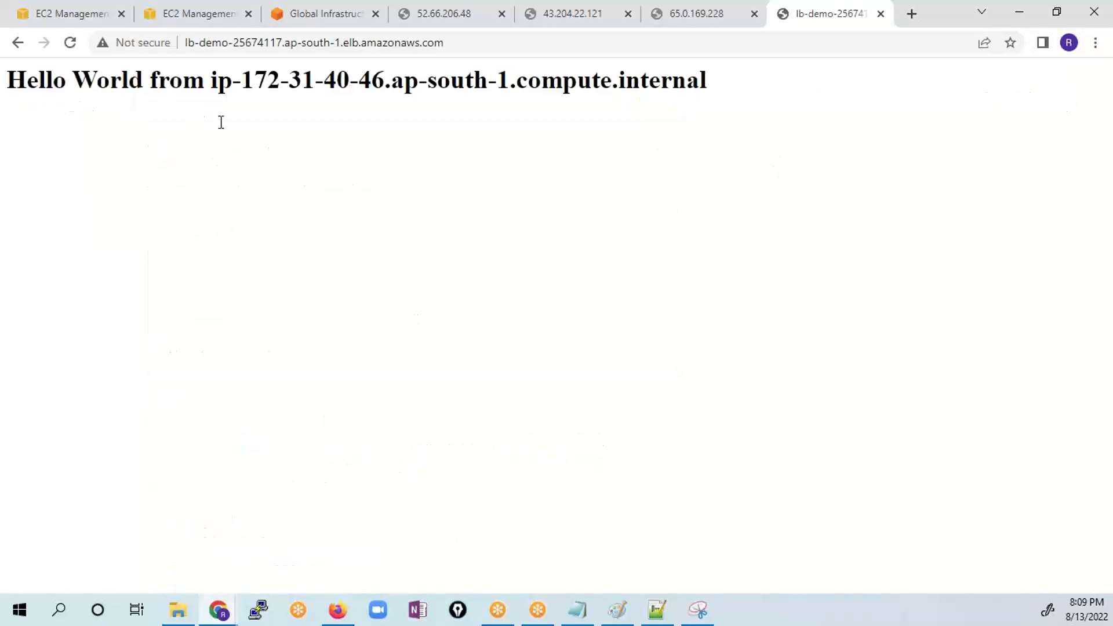
pyautogui.moveTo(389, 88); pyautogui.dragTo(333, 100)
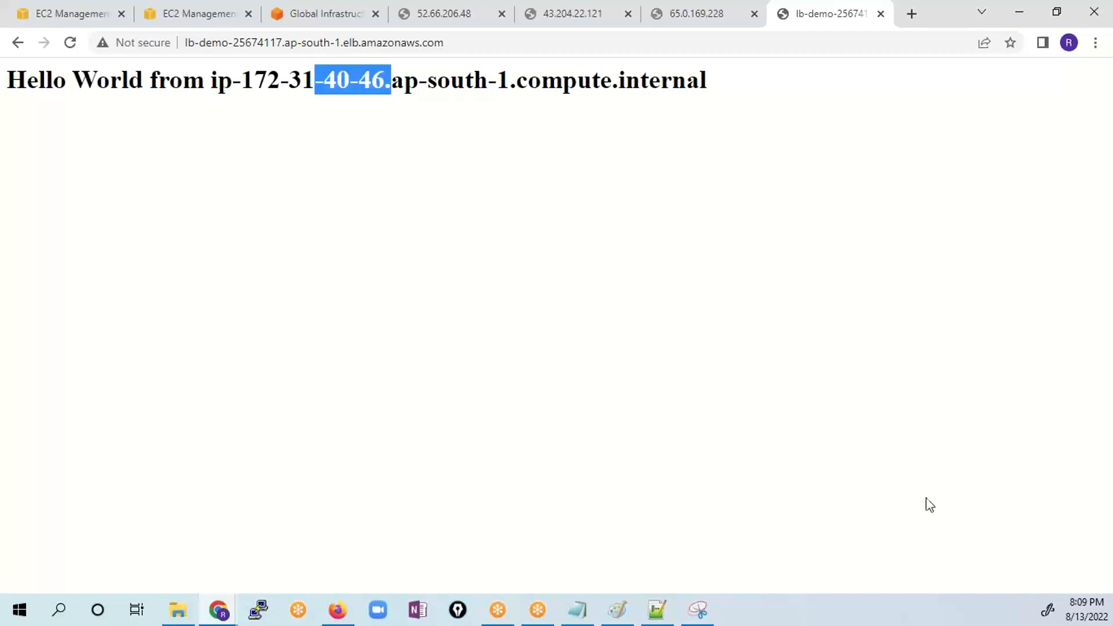
# - Reload the LB-Demo page repeatedly and compare which instance's private address answers each request
pyautogui.click(69, 43)
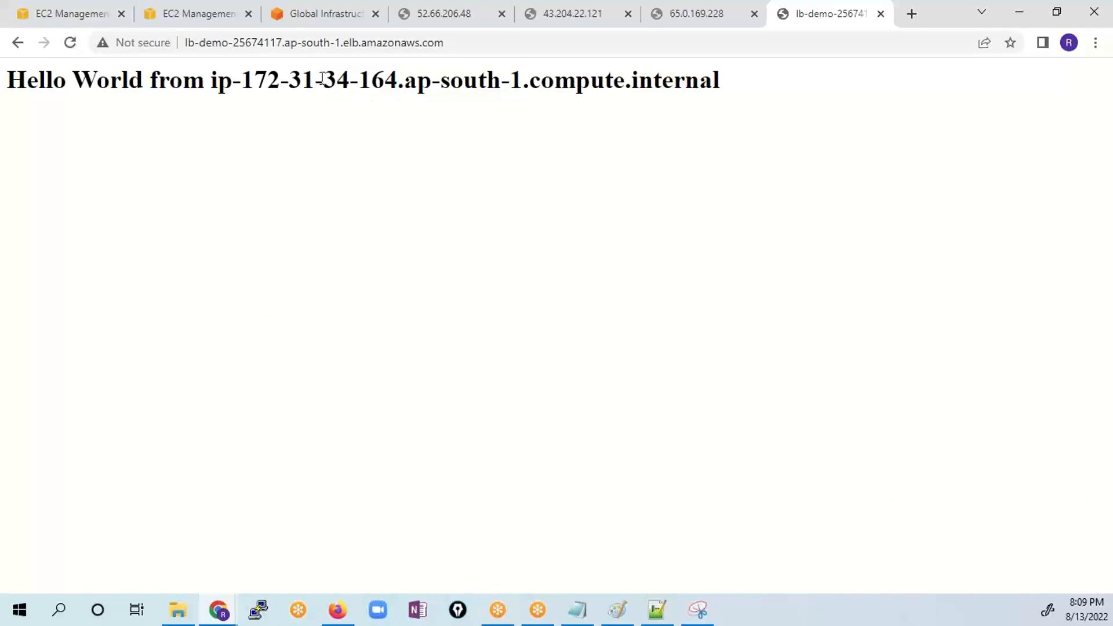
pyautogui.moveTo(323, 78); pyautogui.dragTo(417, 78)
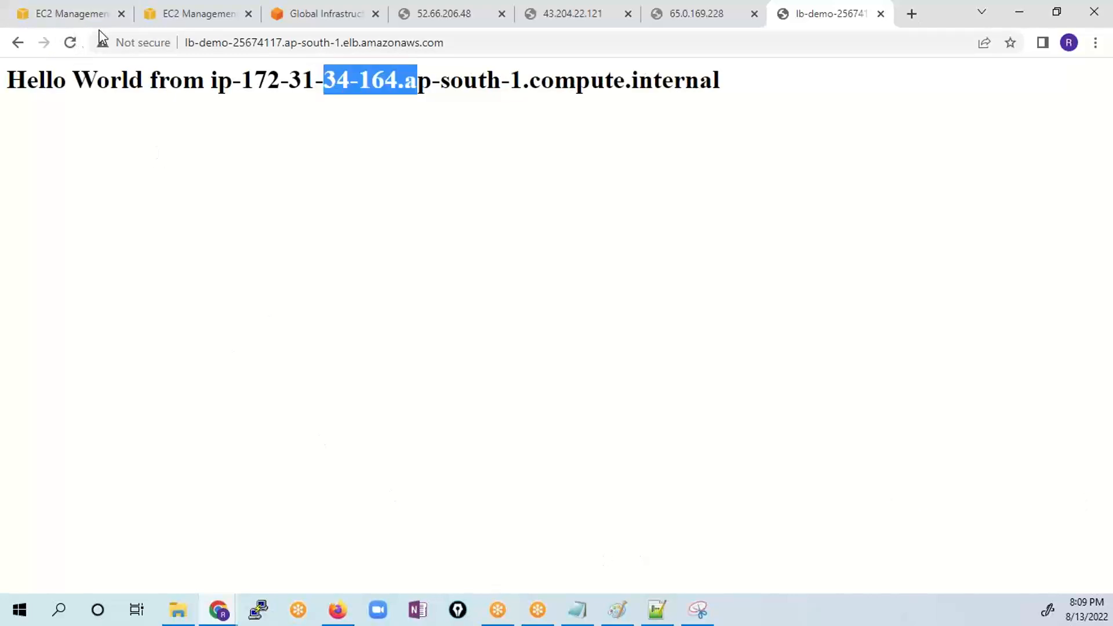
pyautogui.click(69, 42)
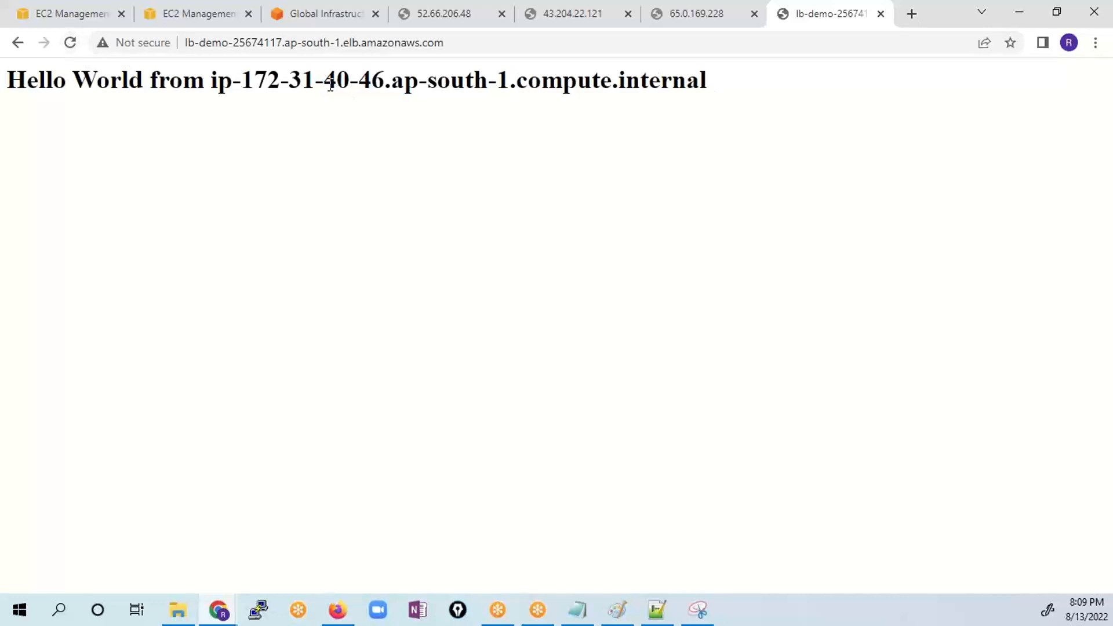
pyautogui.moveTo(324, 81); pyautogui.dragTo(360, 92)
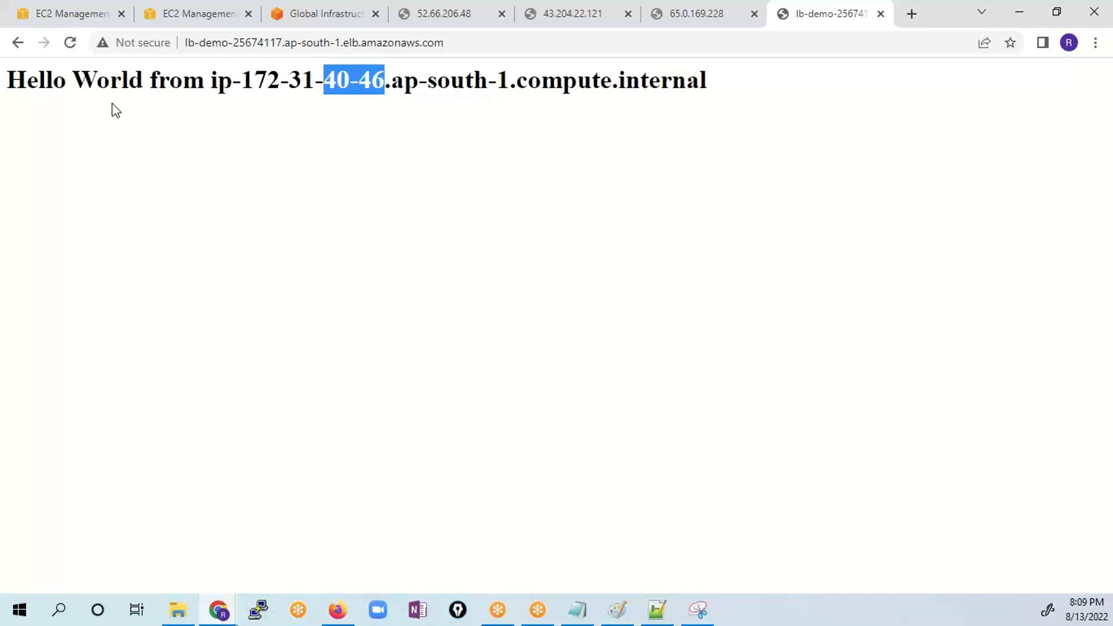
pyautogui.click(69, 42)
pyautogui.click(69, 42)
pyautogui.click(69, 43)
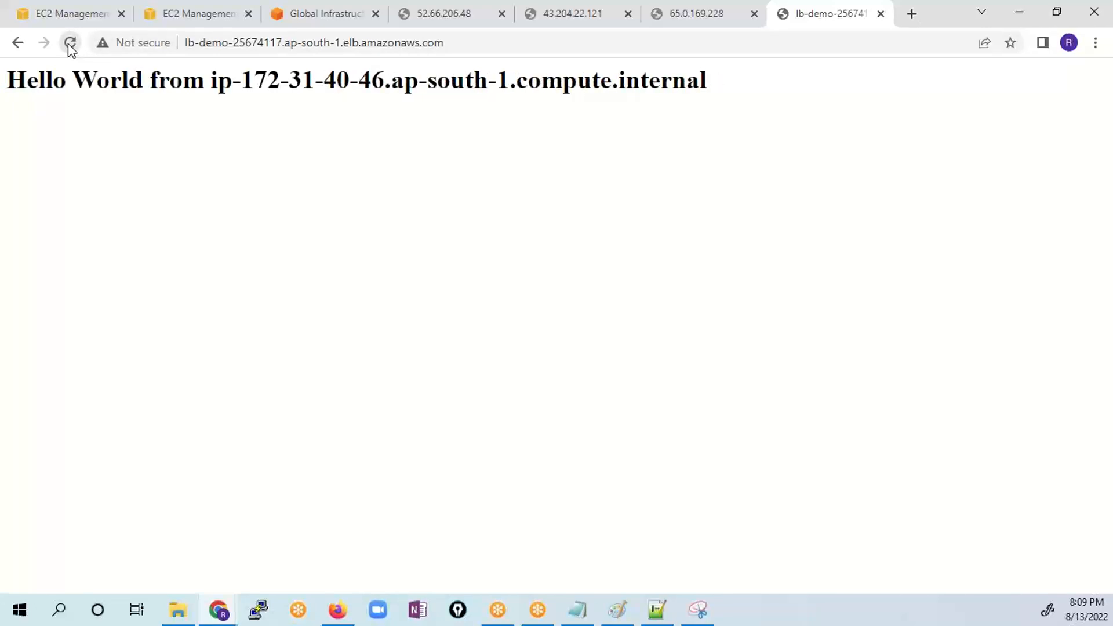
pyautogui.click(69, 43)
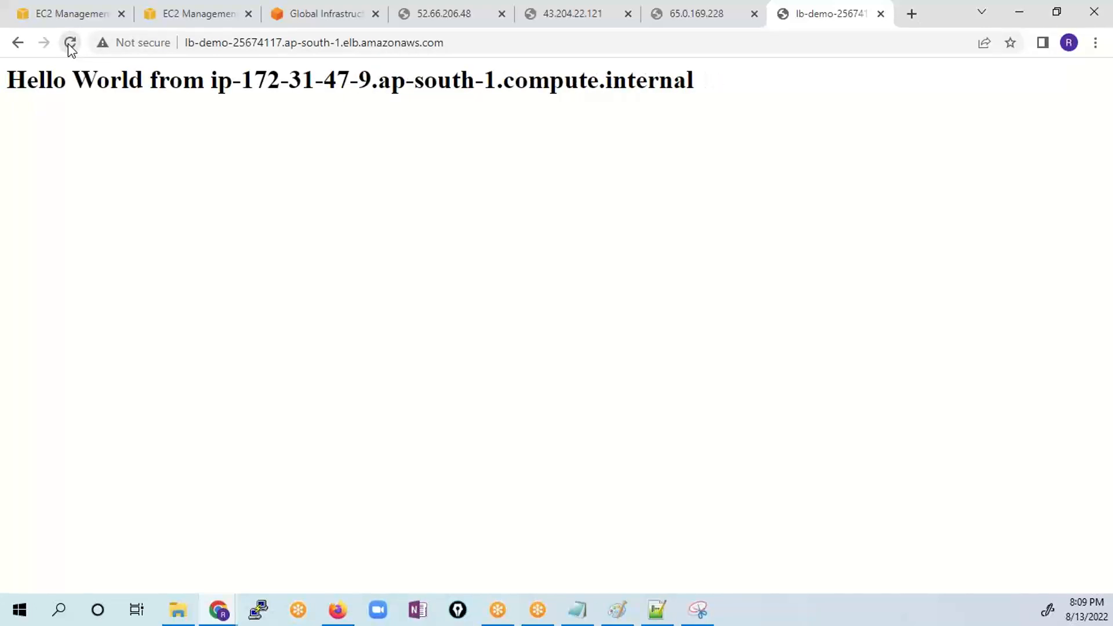
pyautogui.click(69, 43)
pyautogui.click(69, 43)
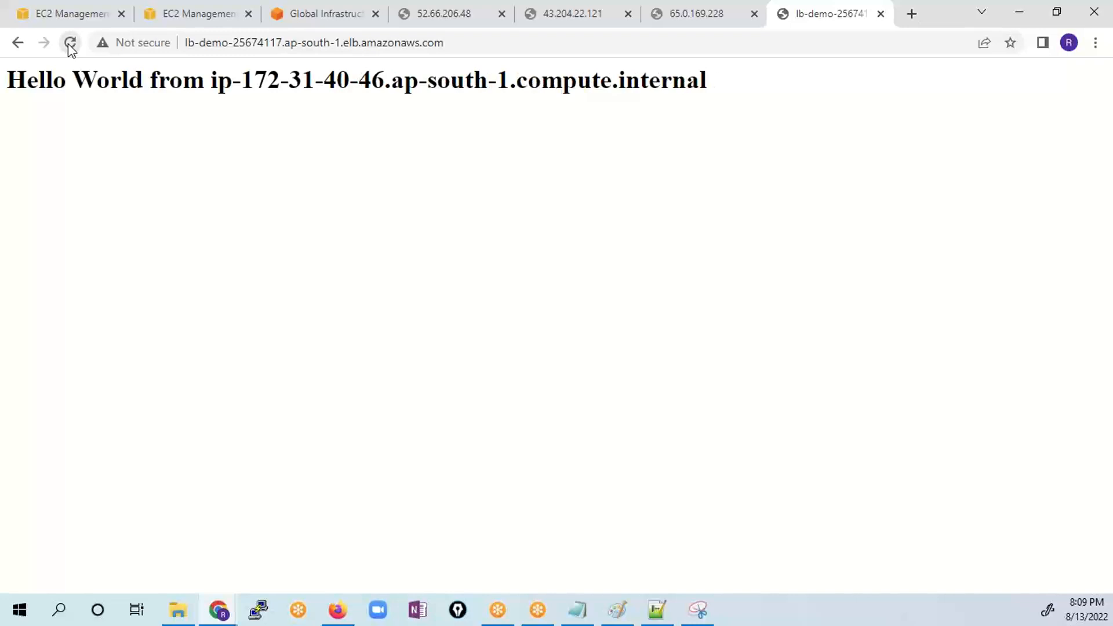
# - Mark the last part of the private address after each reload of the LB-Demo page to compare the answering instances
pyautogui.moveTo(324, 79); pyautogui.dragTo(391, 82)
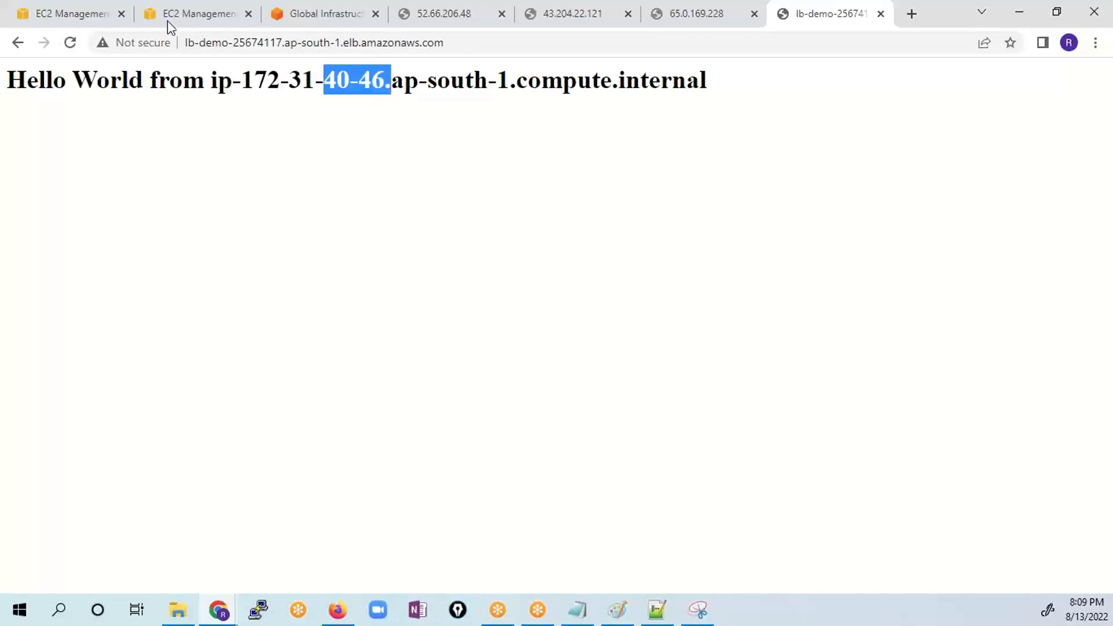
pyautogui.click(69, 43)
pyautogui.moveTo(323, 79); pyautogui.dragTo(392, 82)
pyautogui.click(69, 43)
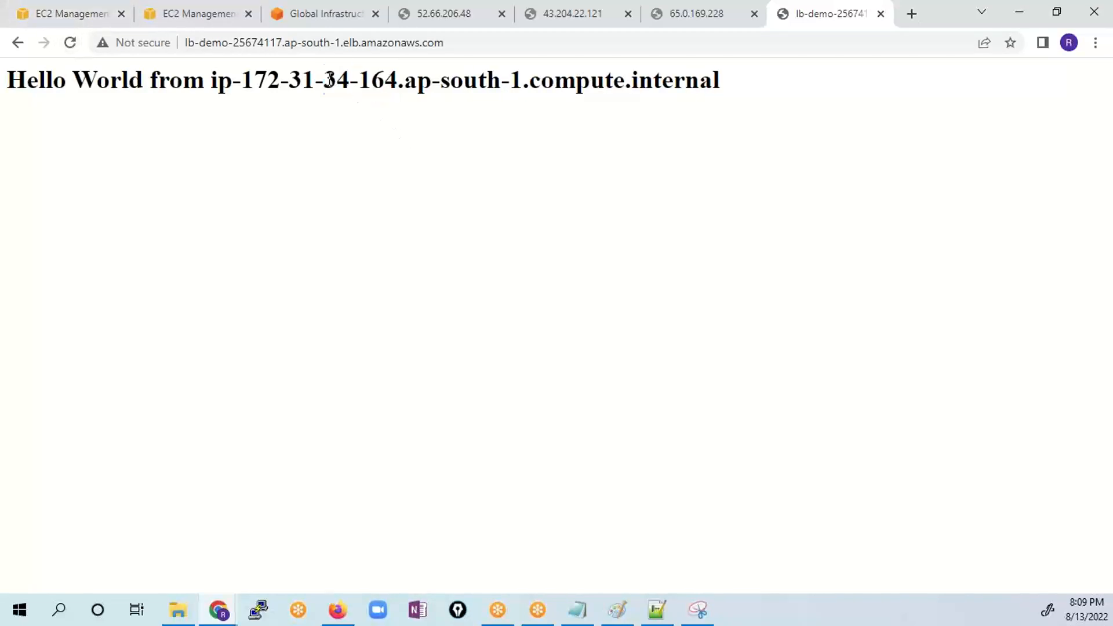
pyautogui.moveTo(323, 80); pyautogui.dragTo(390, 80)
pyautogui.click(69, 43)
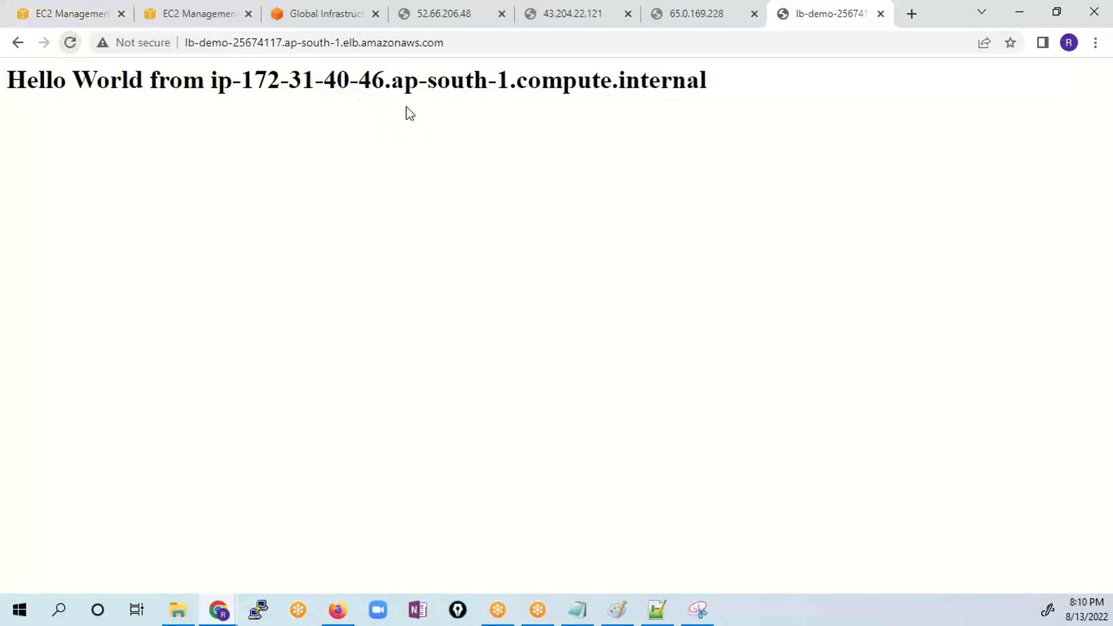
pyautogui.moveTo(317, 79); pyautogui.dragTo(419, 84)
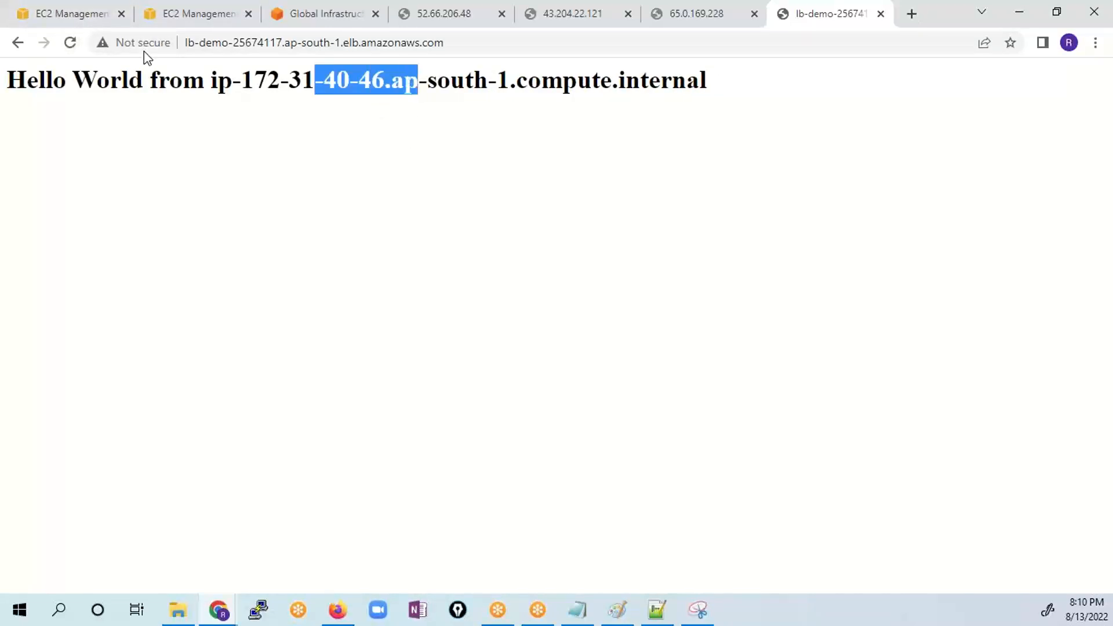
pyautogui.click(70, 43)
pyautogui.moveTo(323, 81); pyautogui.dragTo(434, 84)
pyautogui.click(69, 43)
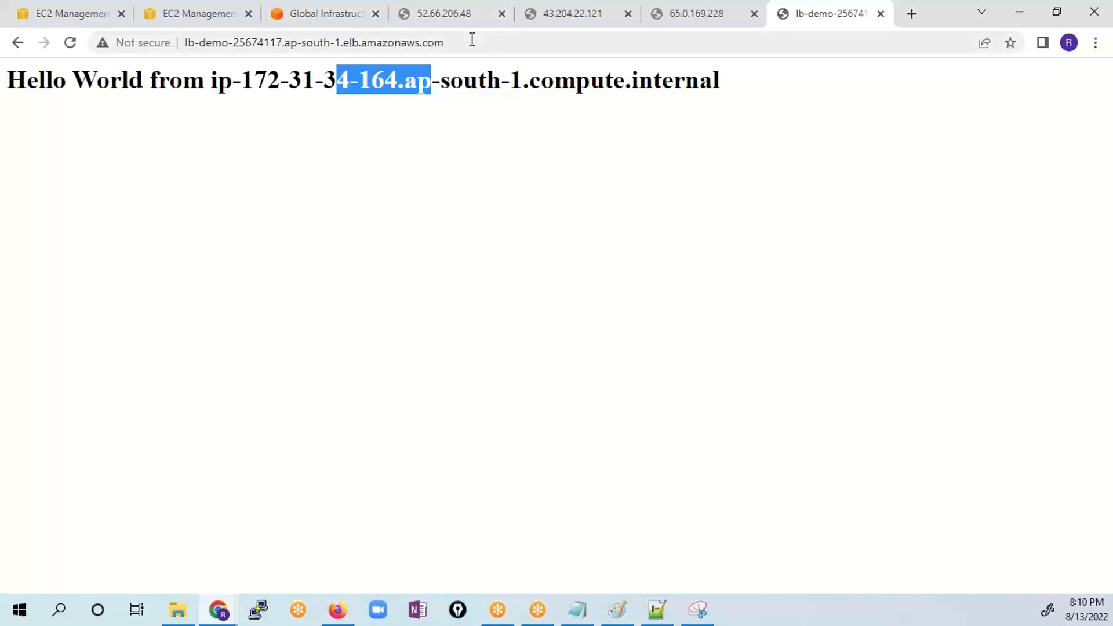
# - Reload the load balancer's DNS address several times in quick succession to check how requests are distributed among the web servers
pyautogui.moveTo(471, 43); pyautogui.dragTo(361, 42)
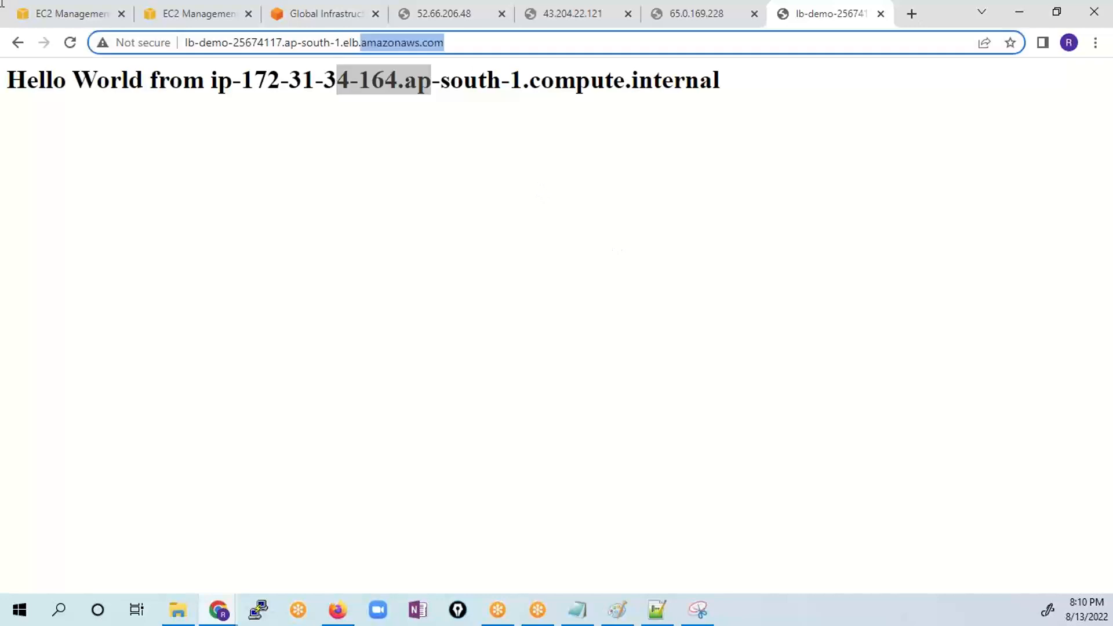
pyautogui.click(73, 43)
pyautogui.click(71, 42)
pyautogui.click(71, 42)
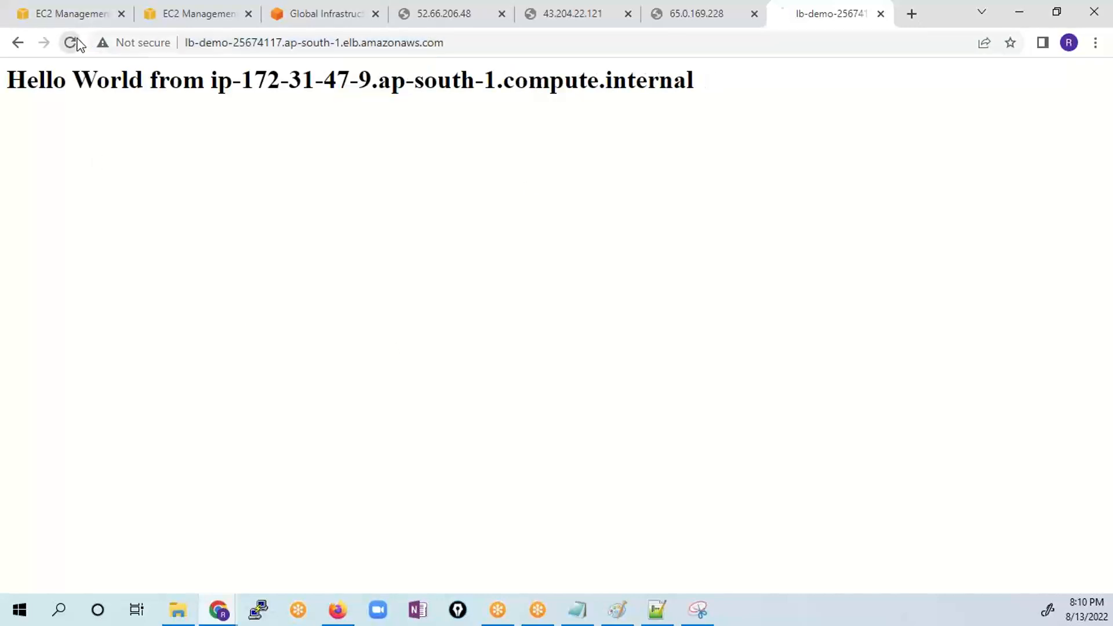
pyautogui.click(71, 43)
pyautogui.click(70, 43)
pyautogui.click(71, 42)
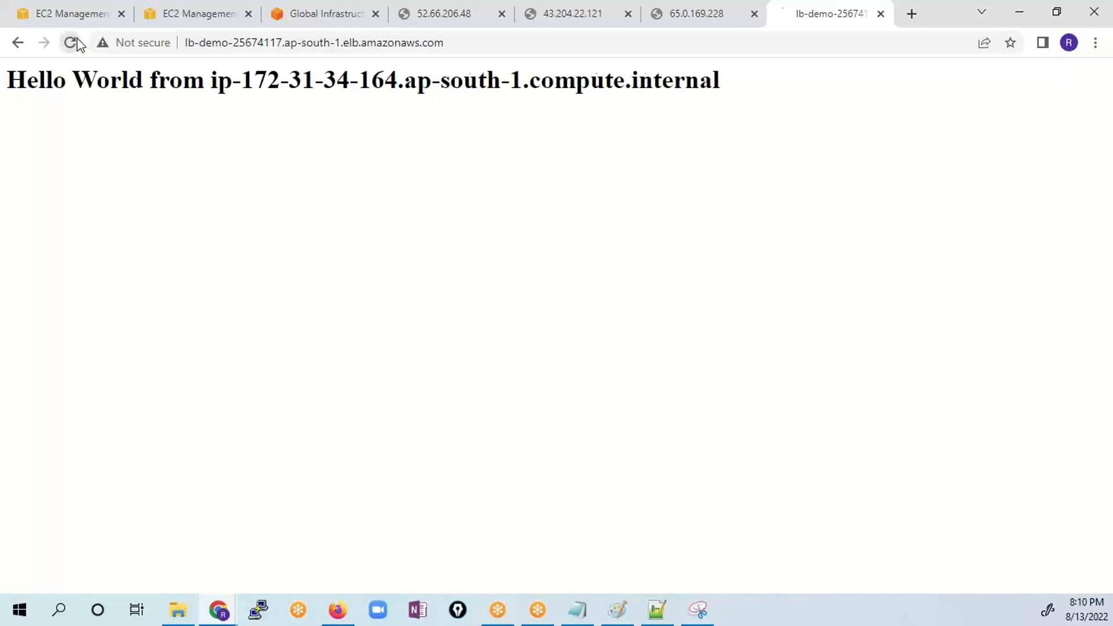
pyautogui.click(70, 42)
pyautogui.click(72, 42)
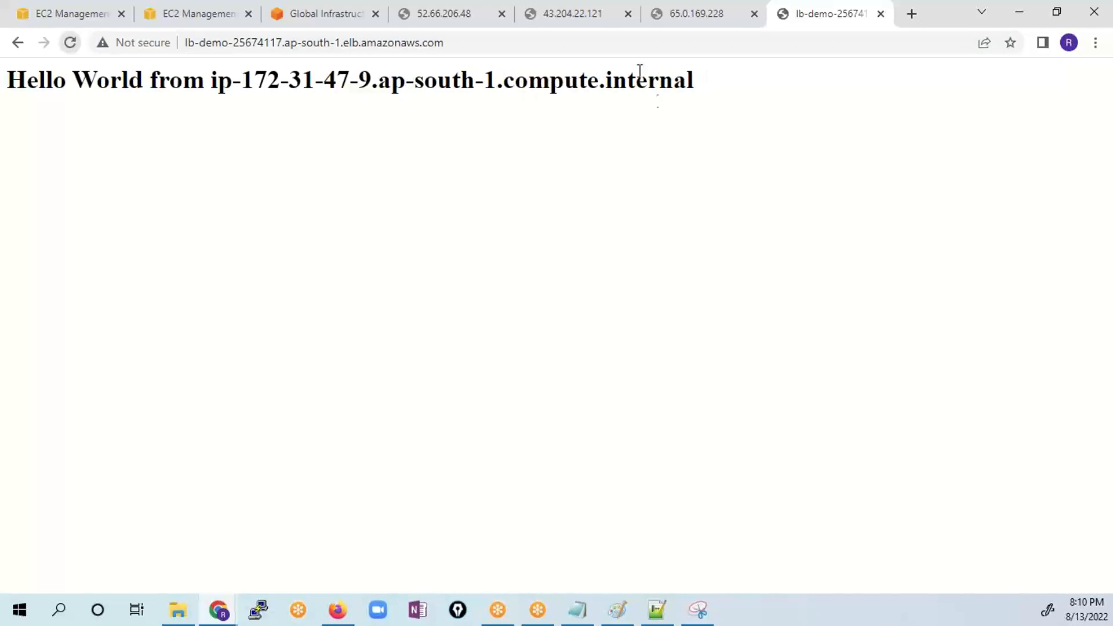
pyautogui.click(529, 46)
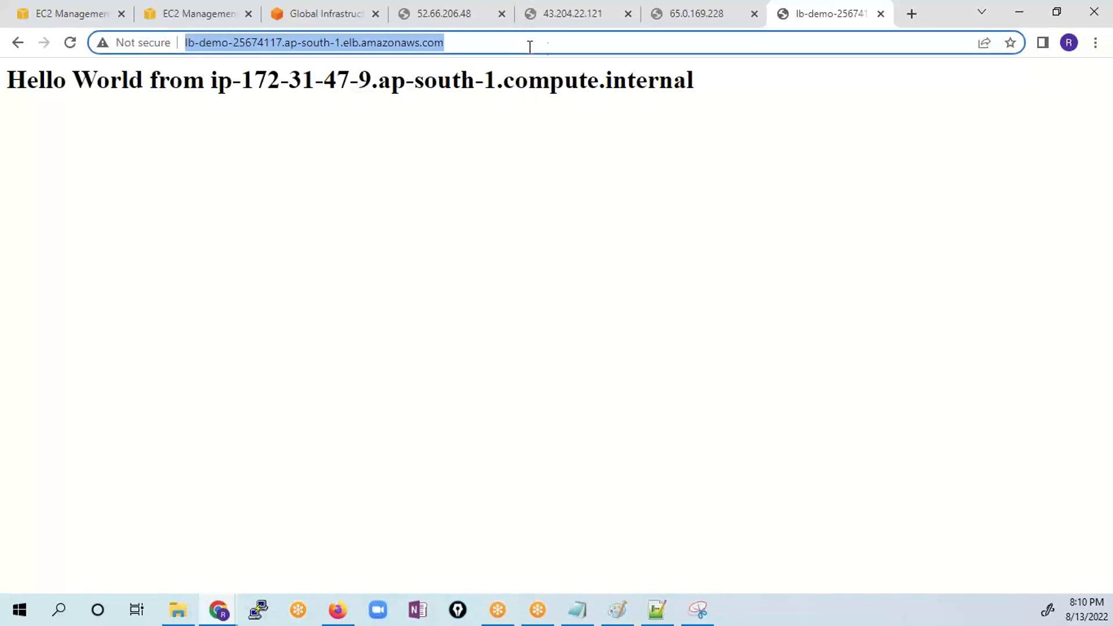
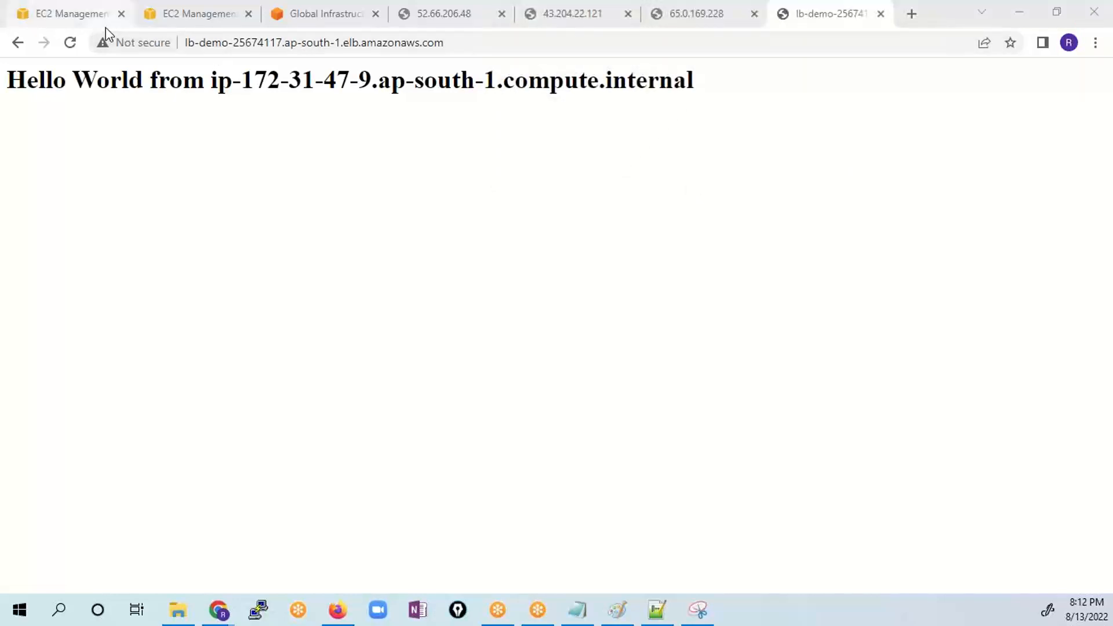
# - Open the Auto Scaling group creation wizard in the EC2 console and review its name and launch template settings
pyautogui.click(61, 15)
pyautogui.scroll(-5, 157, 413)
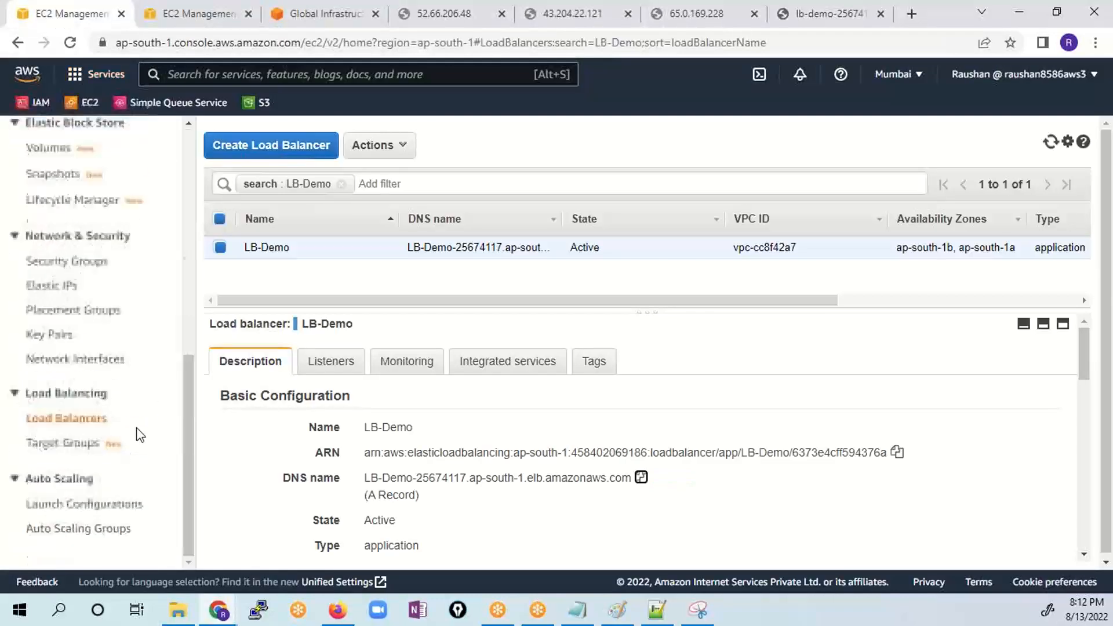
pyautogui.click(70, 530)
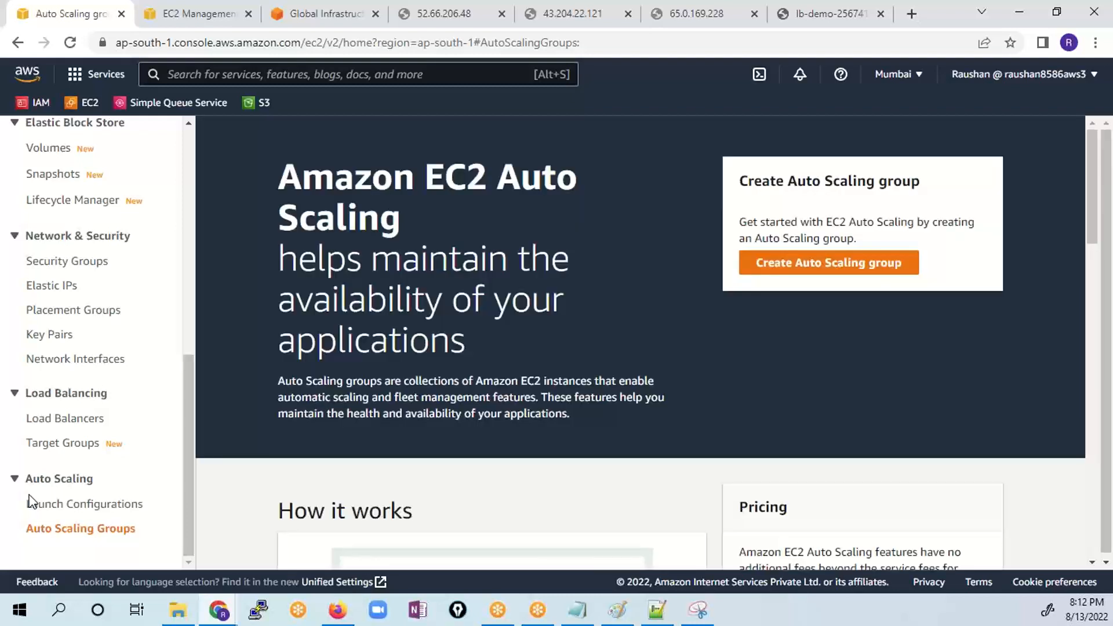
pyautogui.click(867, 266)
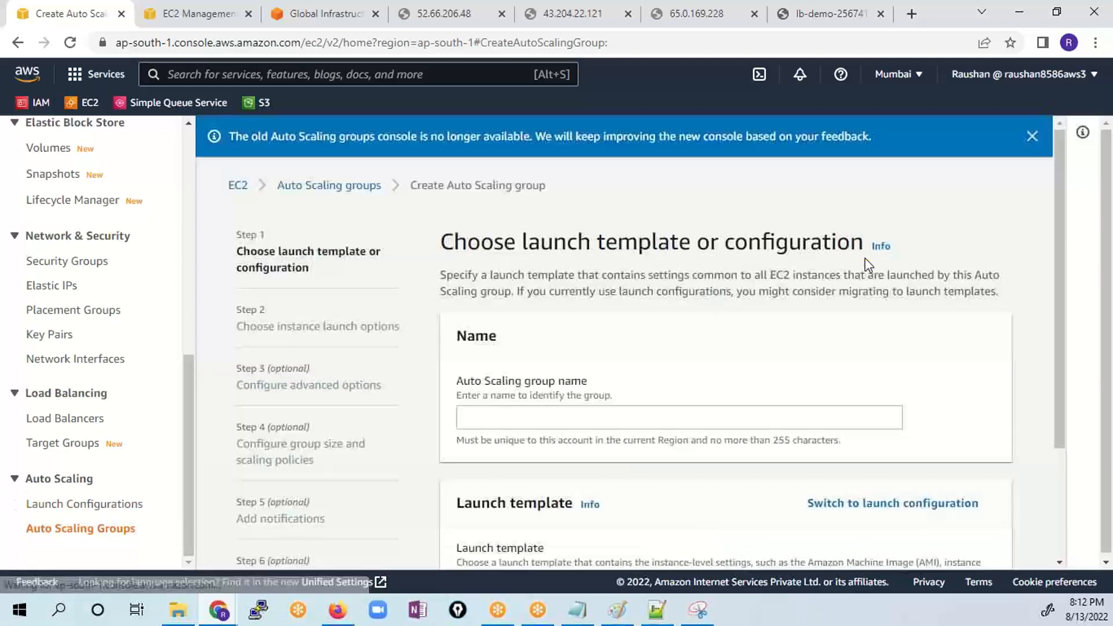
pyautogui.scroll(-3, 399, 414)
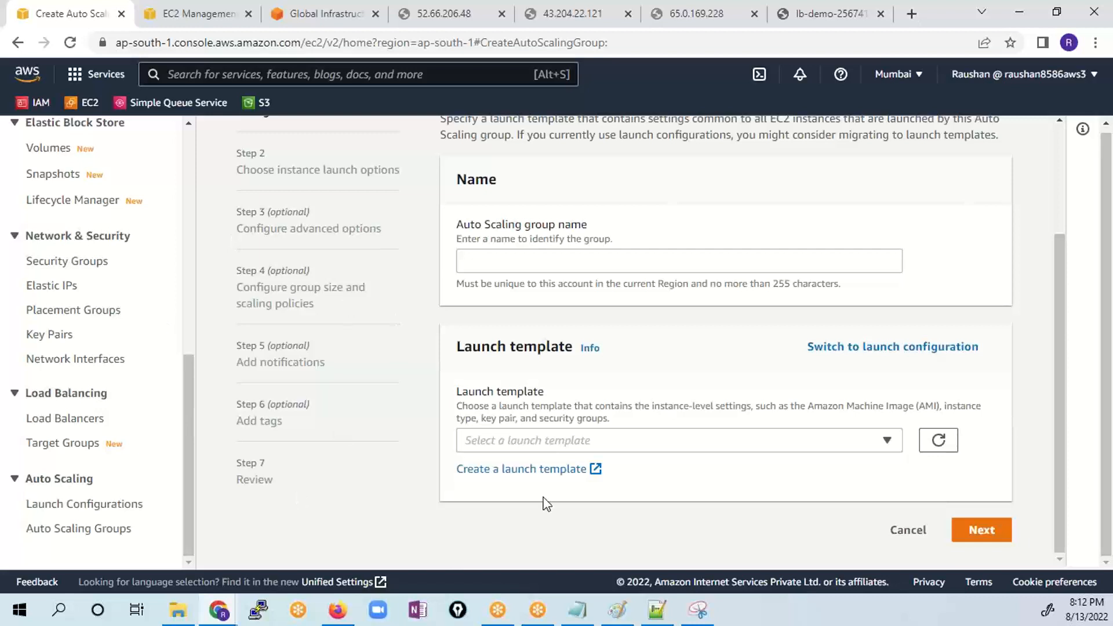
pyautogui.scroll(3, 432, 273)
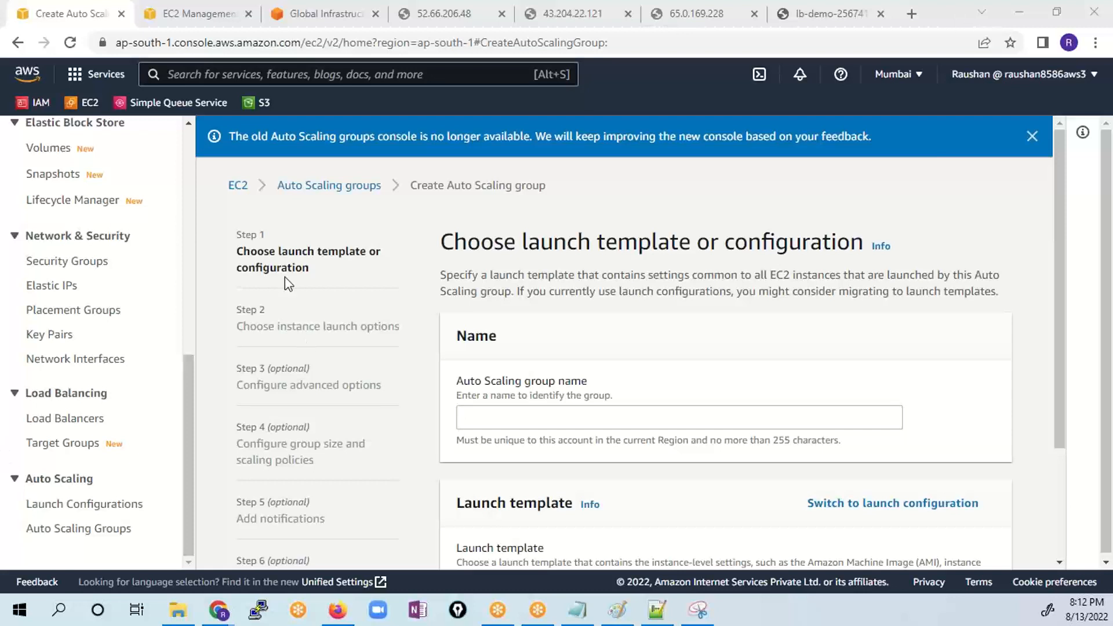
# - Open the ishatrainingsolutions.org Cloud Performance Engineering in DevOps course page in a new browser tab
pyautogui.click(910, 12)
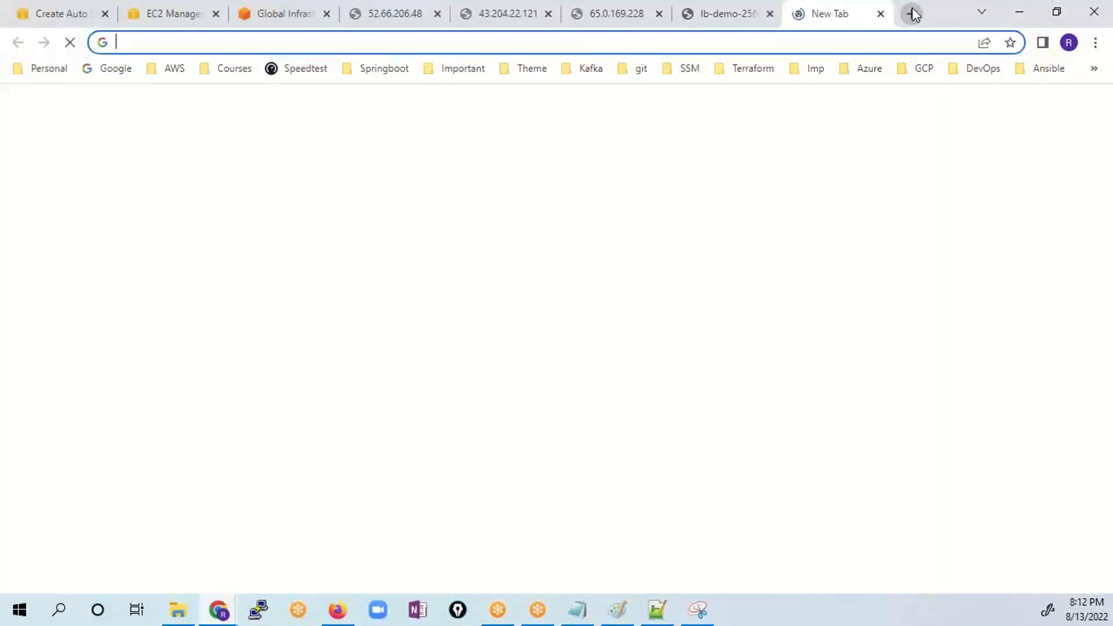
pyautogui.write('ish')
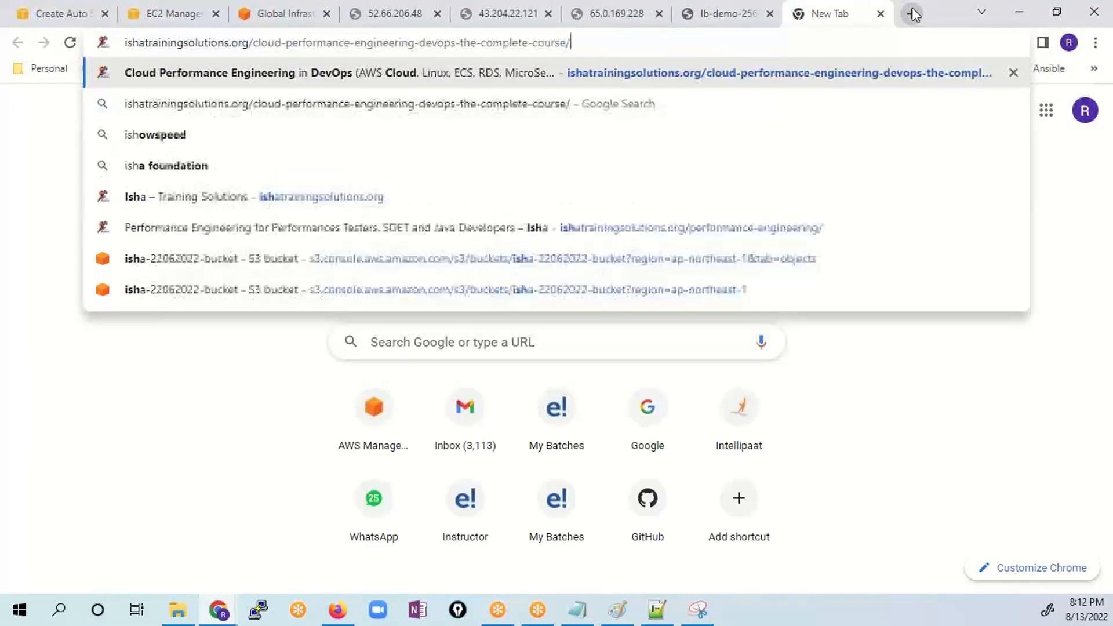
pyautogui.press('Return')
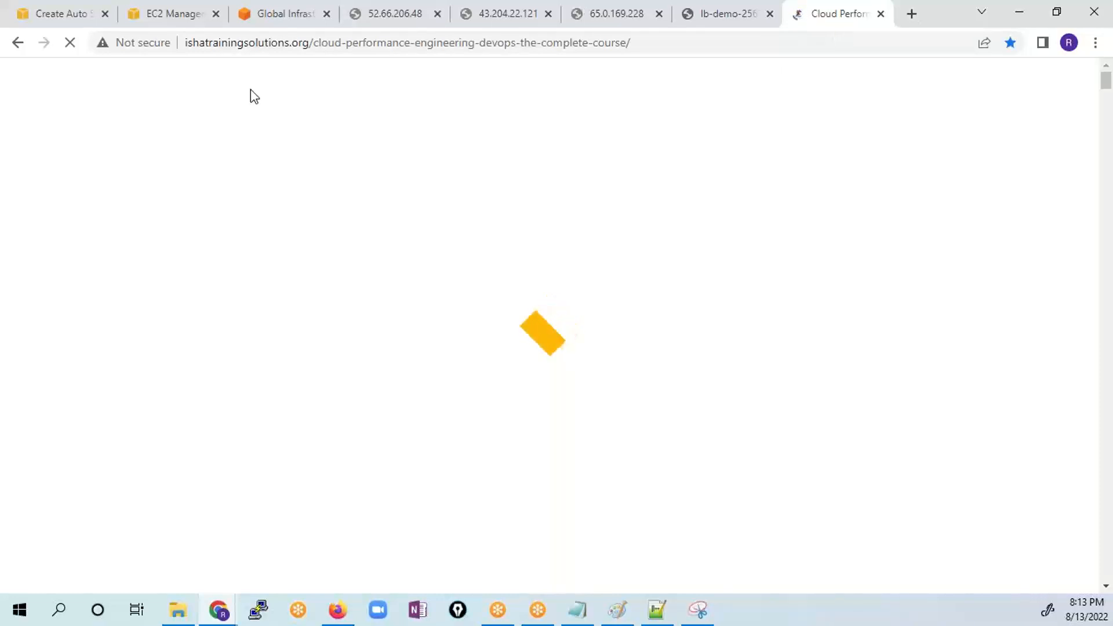
pyautogui.scroll(-1, 371, 304)
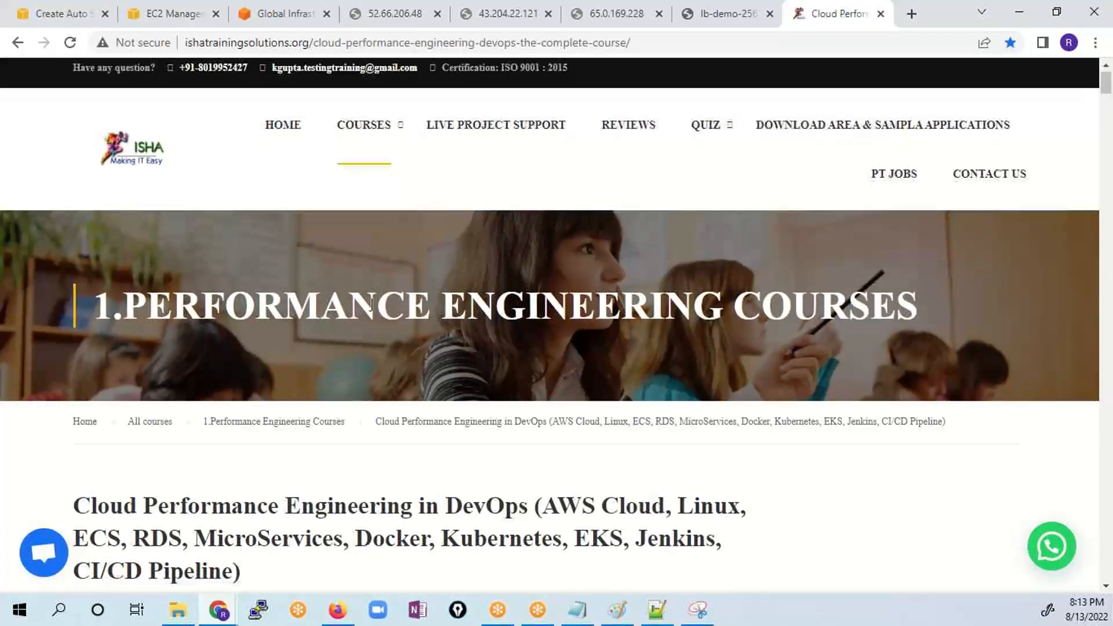
pyautogui.scroll(1, 373, 295)
pyautogui.click(653, 34)
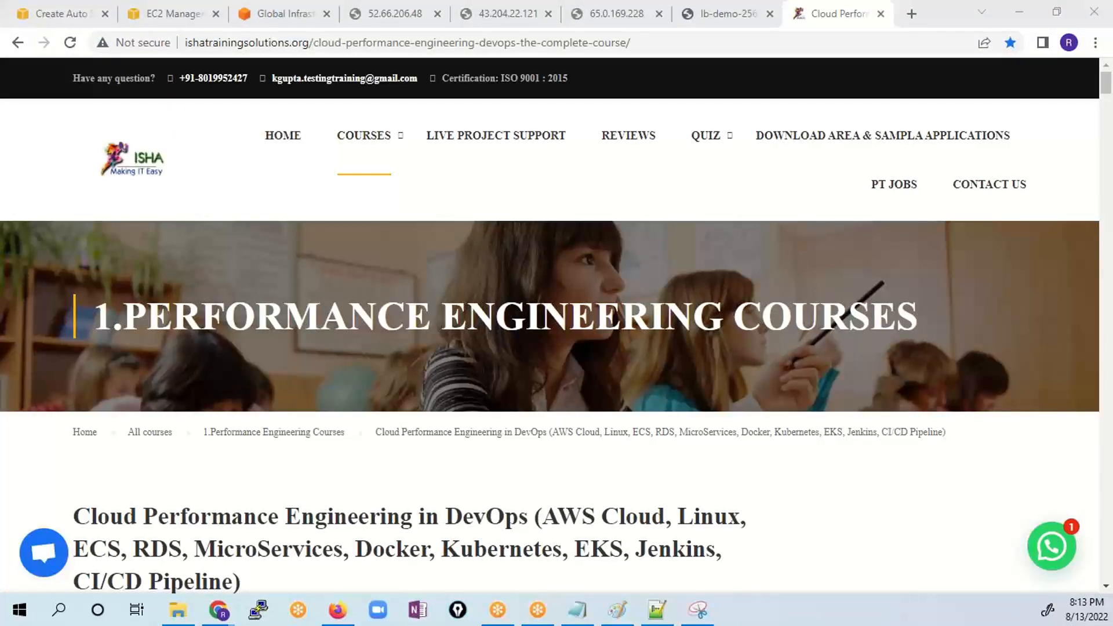
# - Open the Site Reliability Engineer course from the Performance Engineering courses and review its class schedule and enrolment details
pyautogui.moveTo(370, 149)
pyautogui.moveTo(403, 190)
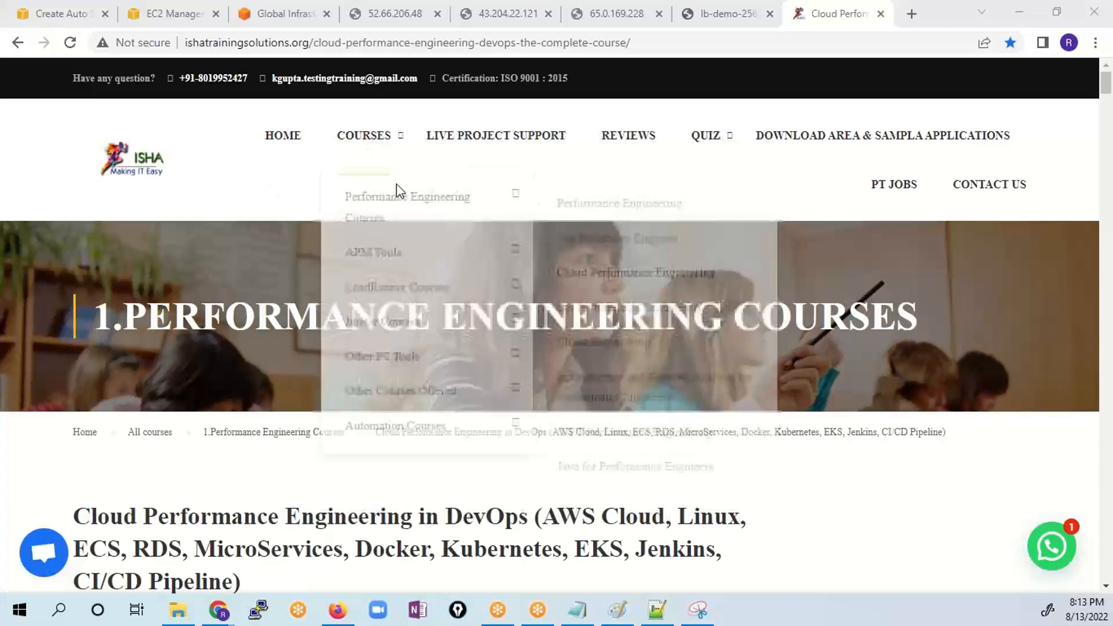
pyautogui.click(626, 240)
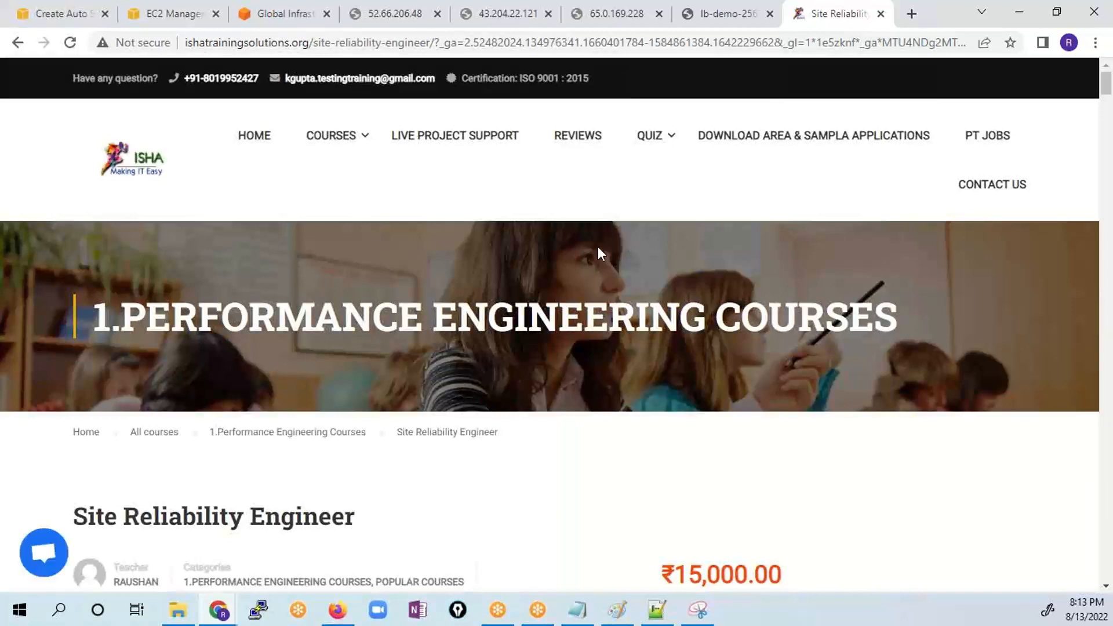
pyautogui.scroll(-5, 639, 380)
pyautogui.scroll(-15, 640, 383)
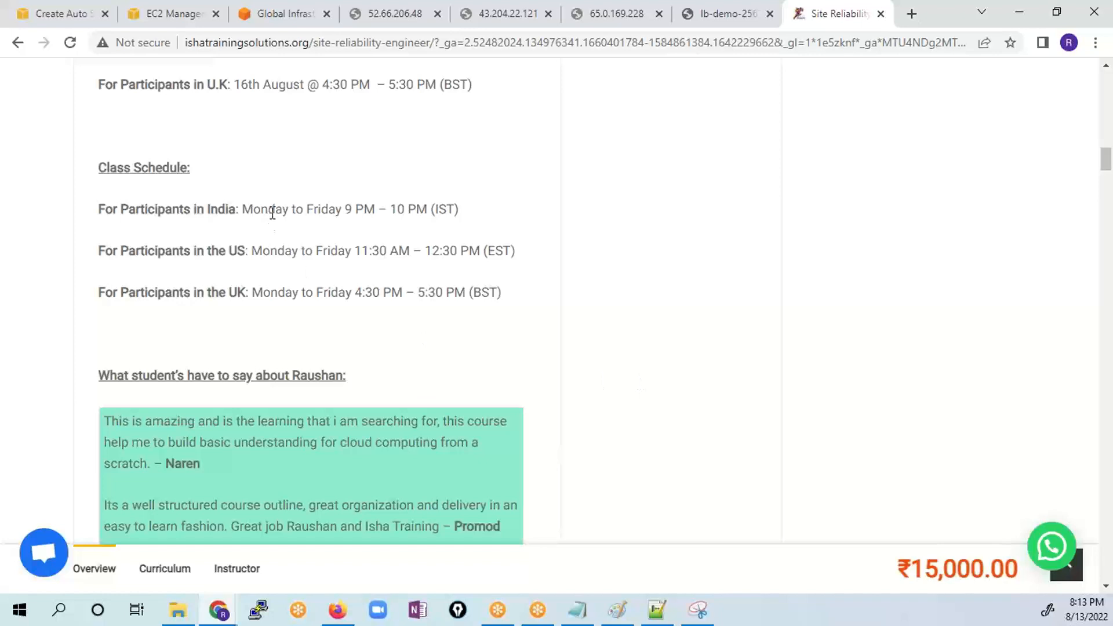
pyautogui.scroll(-5, 502, 325)
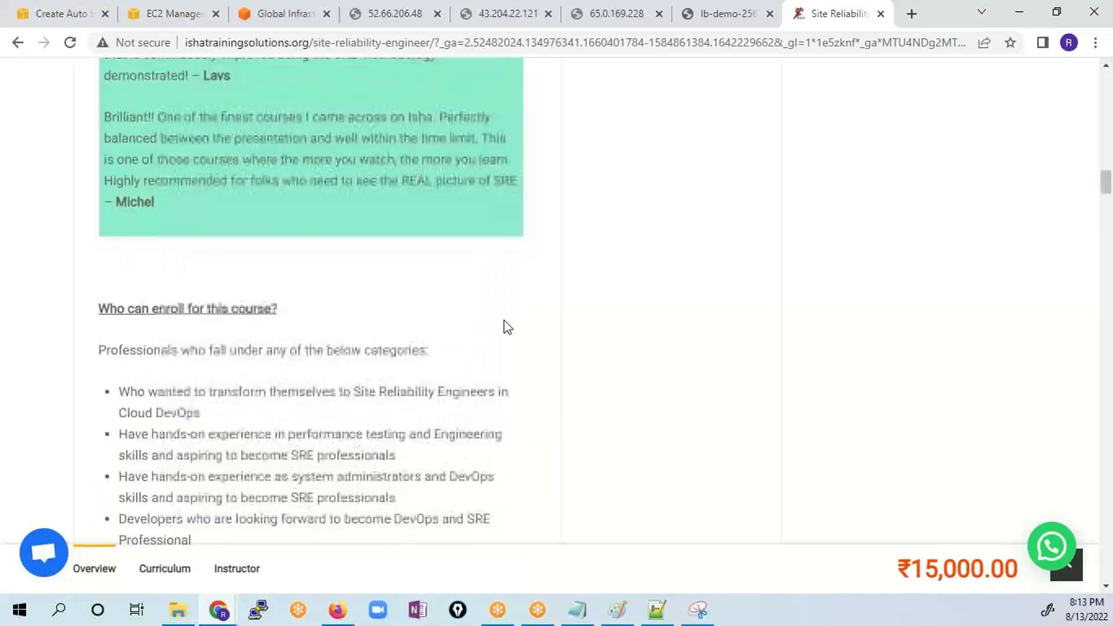
pyautogui.scroll(8, 498, 316)
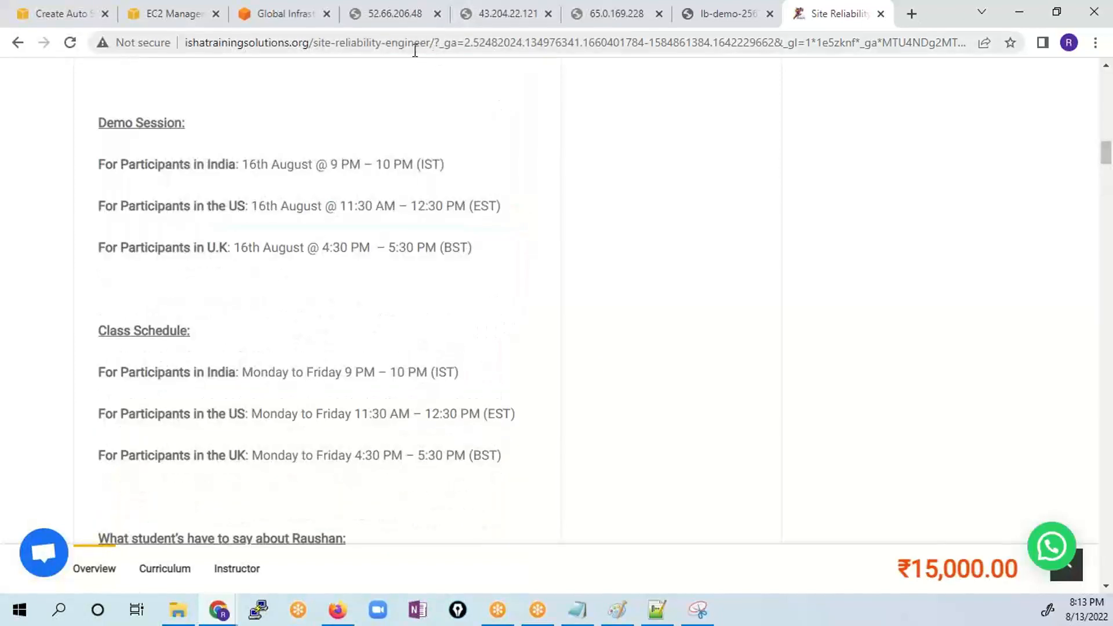
pyautogui.scroll(15, 490, 253)
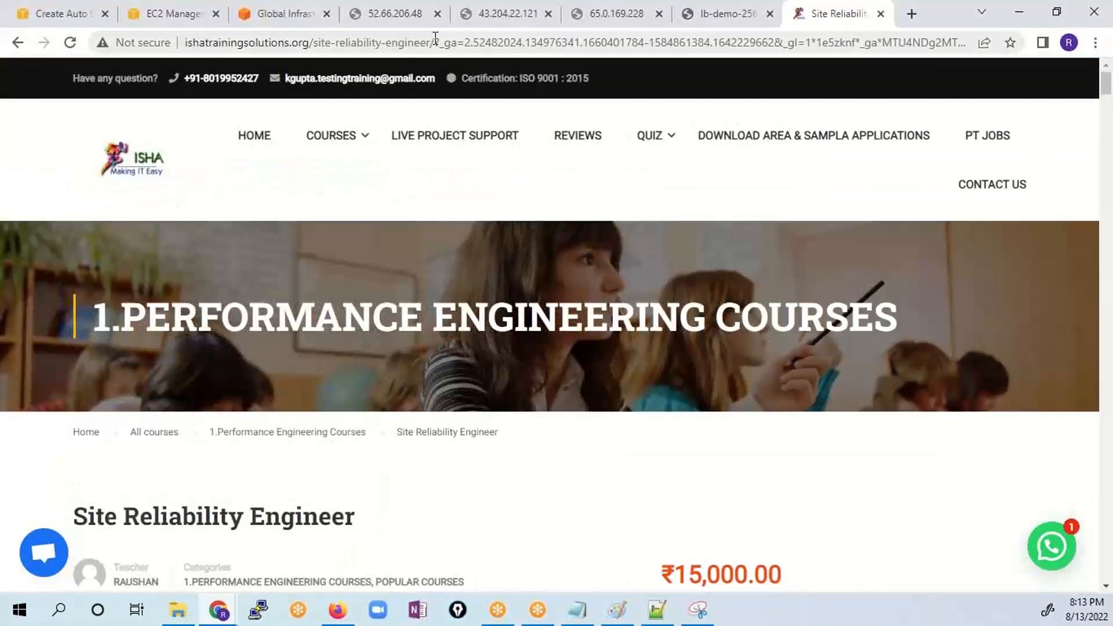
# - Reopen the Site Reliability Engineer course from the site's course list so its address carries no tracking parameters
pyautogui.moveTo(374, 164)
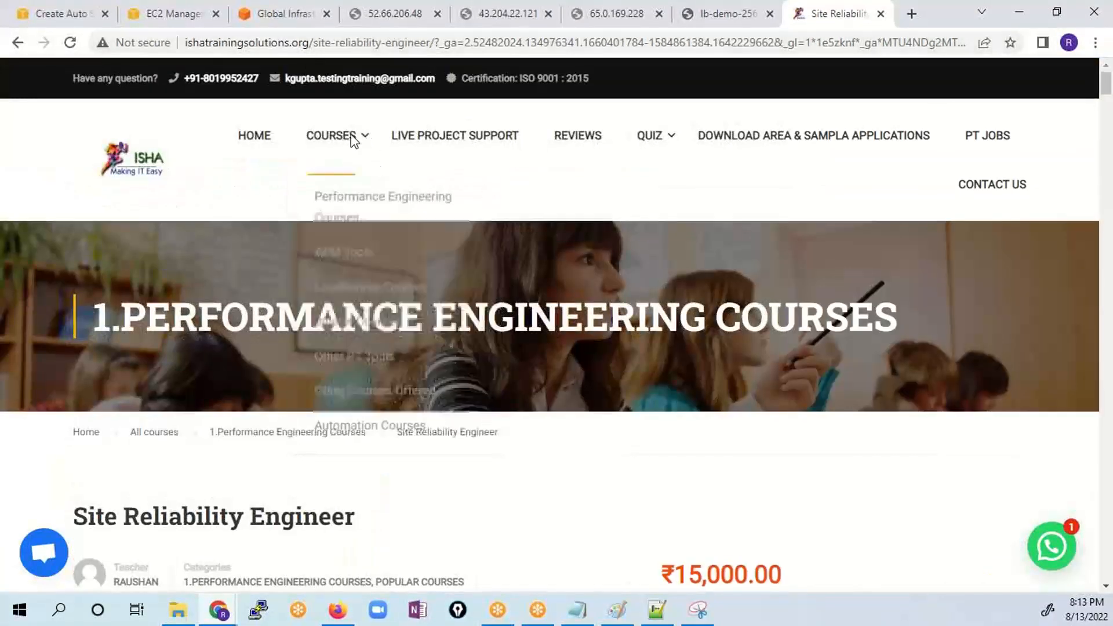
pyautogui.moveTo(330, 125)
pyautogui.moveTo(355, 193)
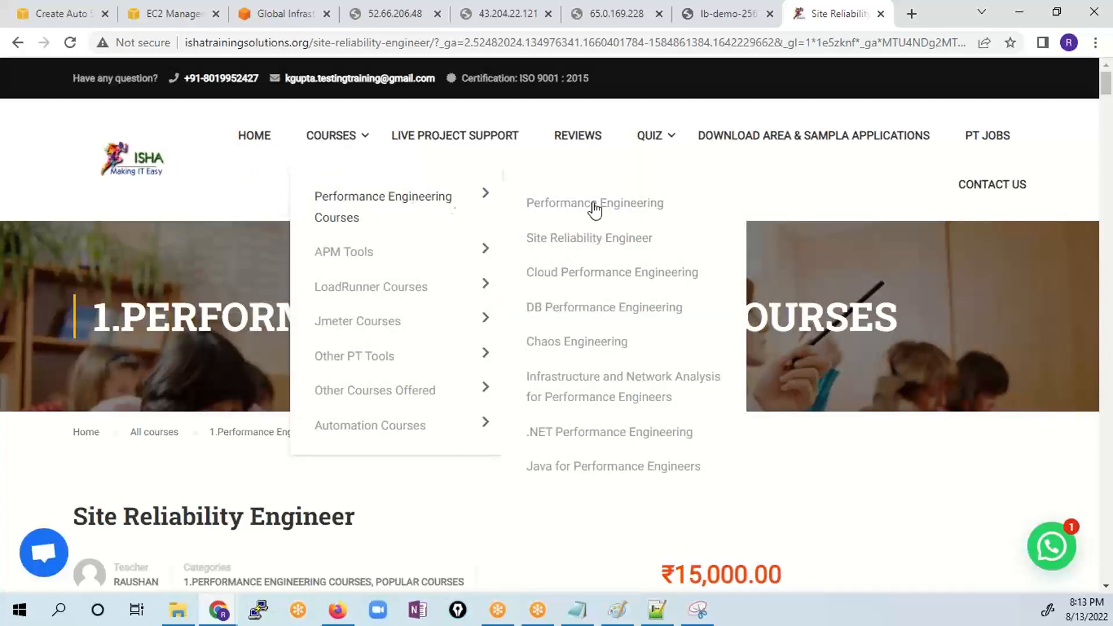
pyautogui.click(603, 244)
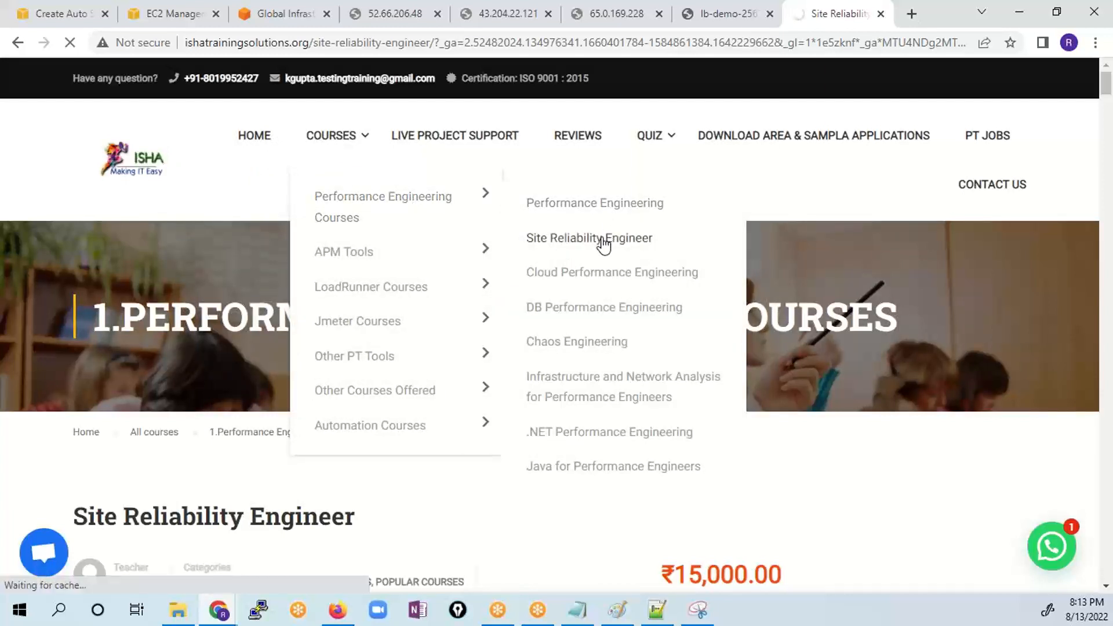
pyautogui.click(459, 47)
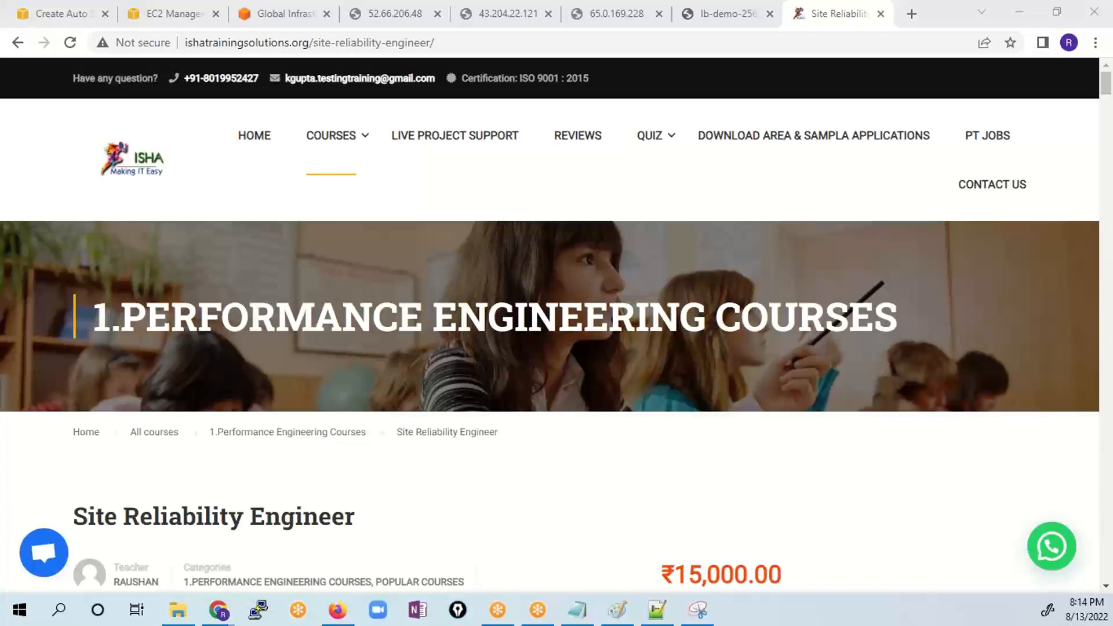
# - Highlight the Site Reliability Engineer course title and review the live session price and demo session times
pyautogui.scroll(-4, 519, 455)
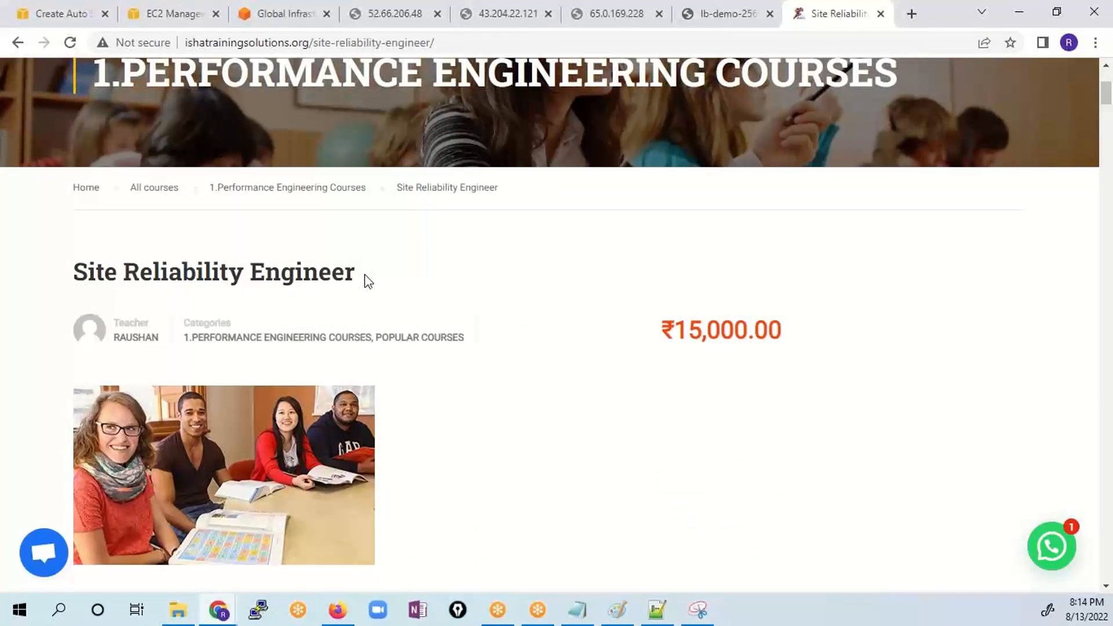
pyautogui.moveTo(363, 273); pyautogui.dragTo(64, 269)
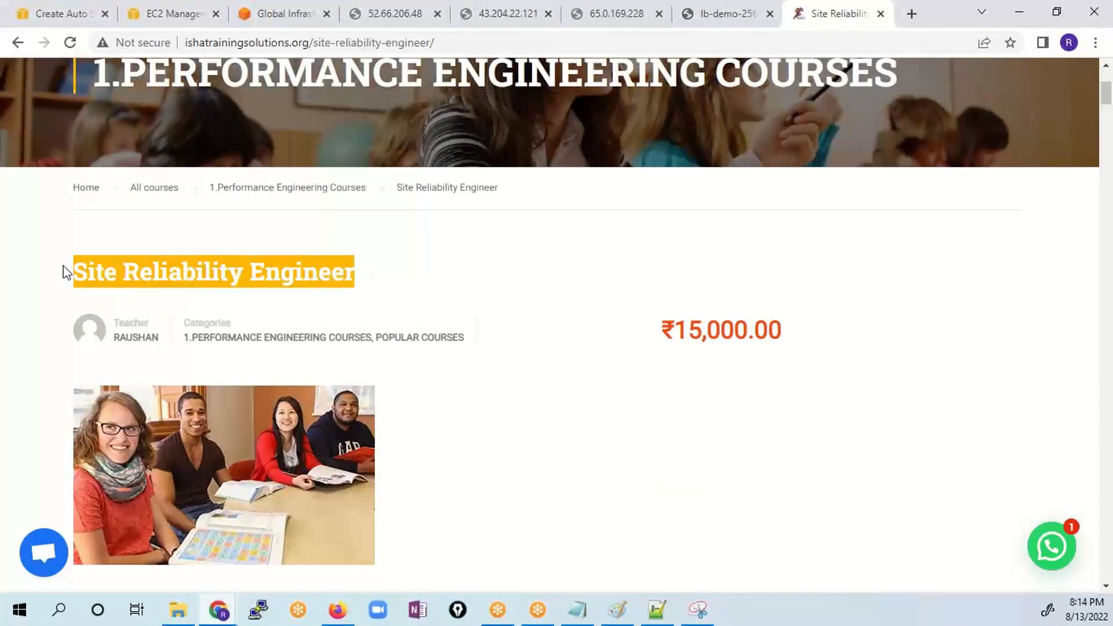
pyautogui.scroll(-1, 636, 342)
pyautogui.scroll(-20, 636, 342)
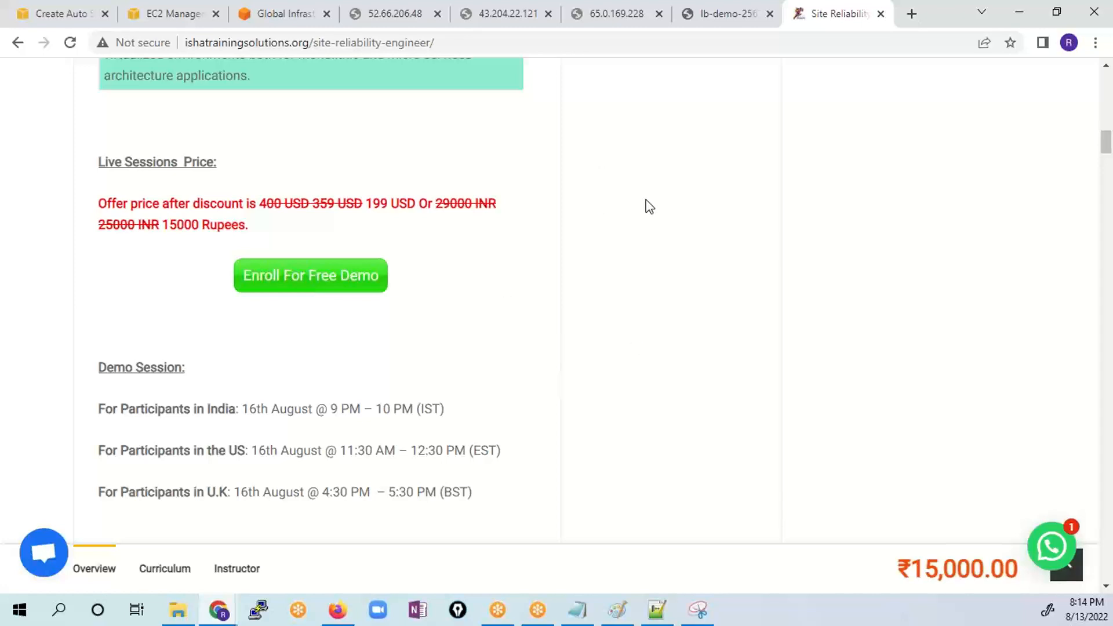
# - Open the linkedin.com home feed in a new browser tab
pyautogui.click(910, 18)
pyautogui.write('linnke')
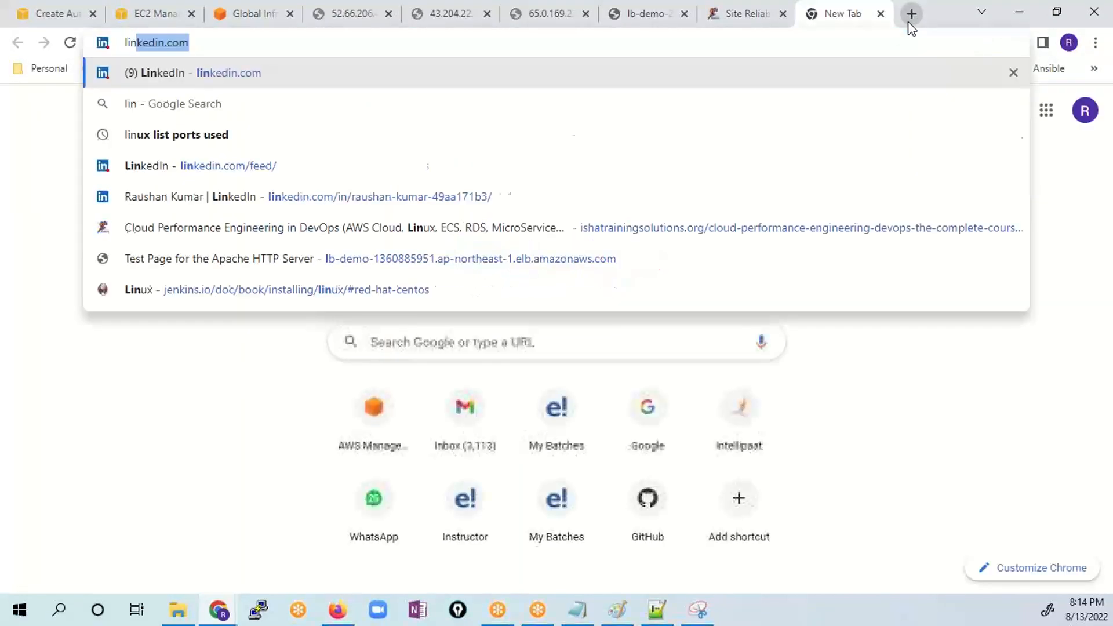
pyautogui.press('BackSpace')
pyautogui.press('BackSpace')
pyautogui.press('BackSpace')
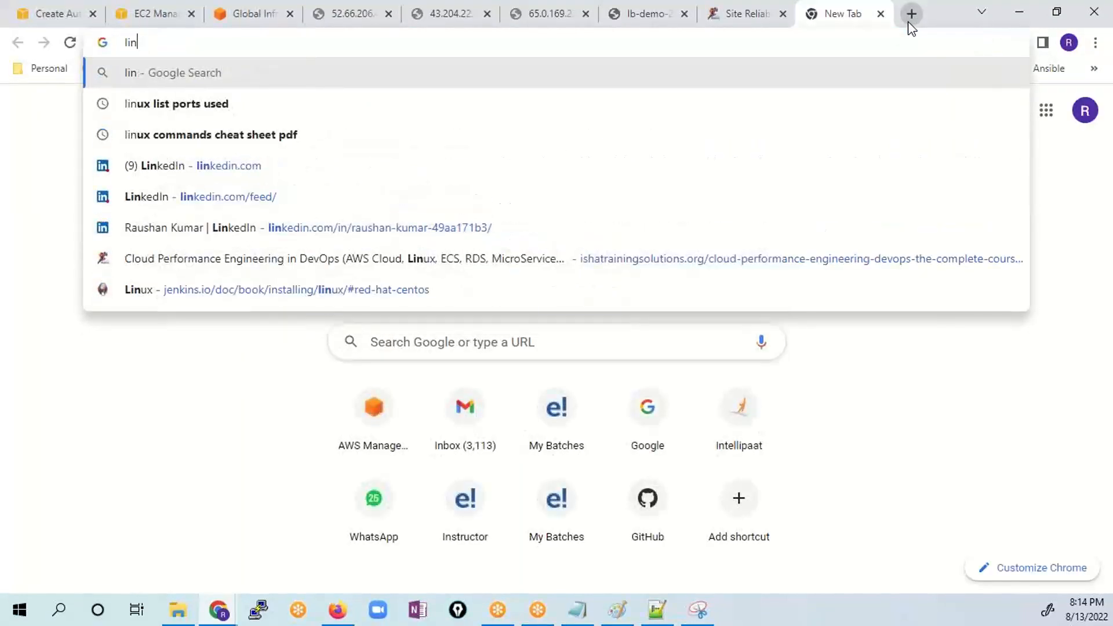
pyautogui.press('Down')
pyautogui.press('Down')
pyautogui.press('Down')
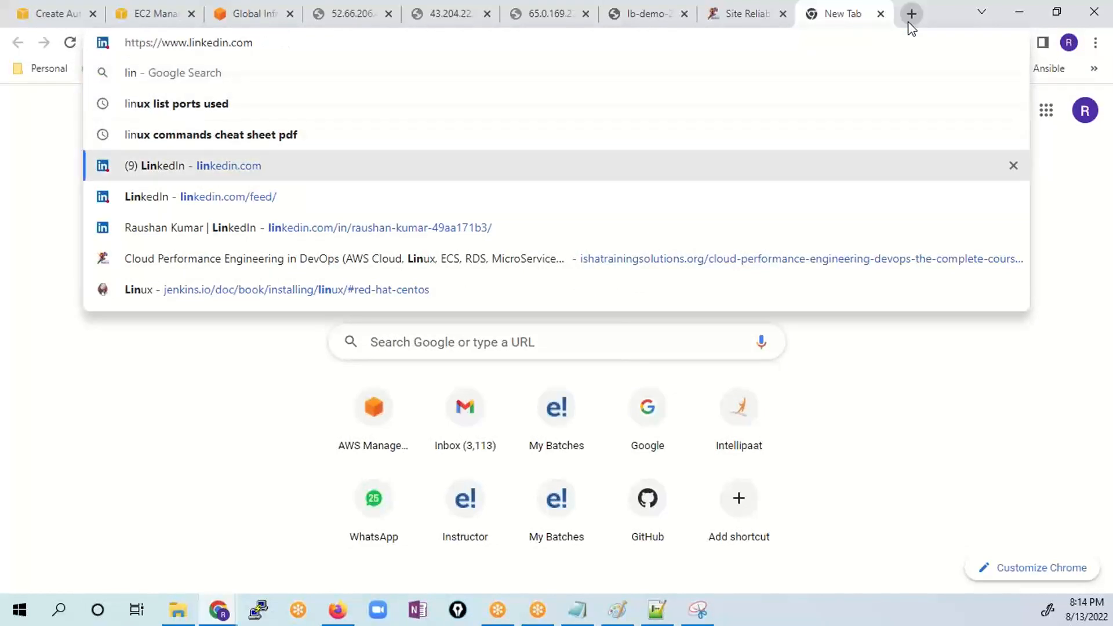
pyautogui.press('Return')
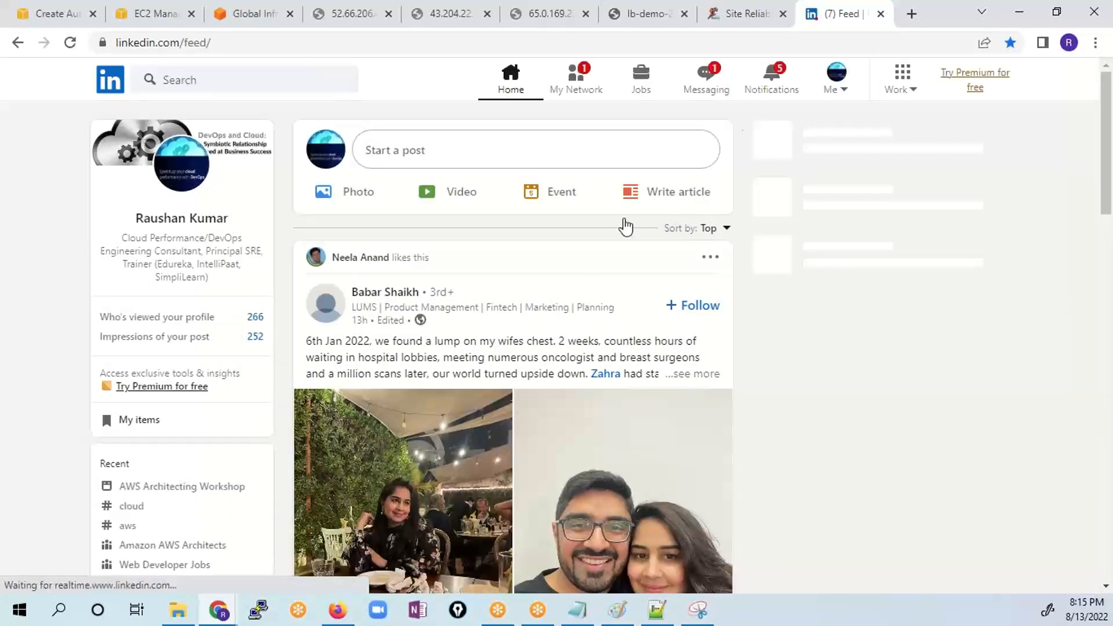
# - Browse LinkedIn job listings for "site reliability engineer" and return to the Site Reliability Engineer course page
pyautogui.click(647, 82)
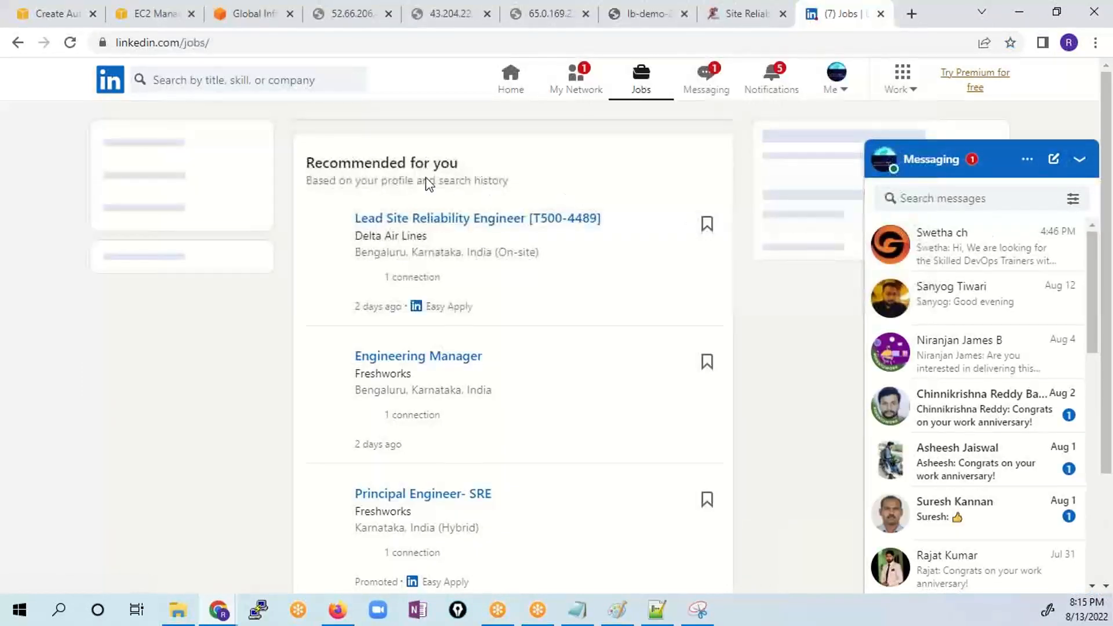
pyautogui.click(278, 81)
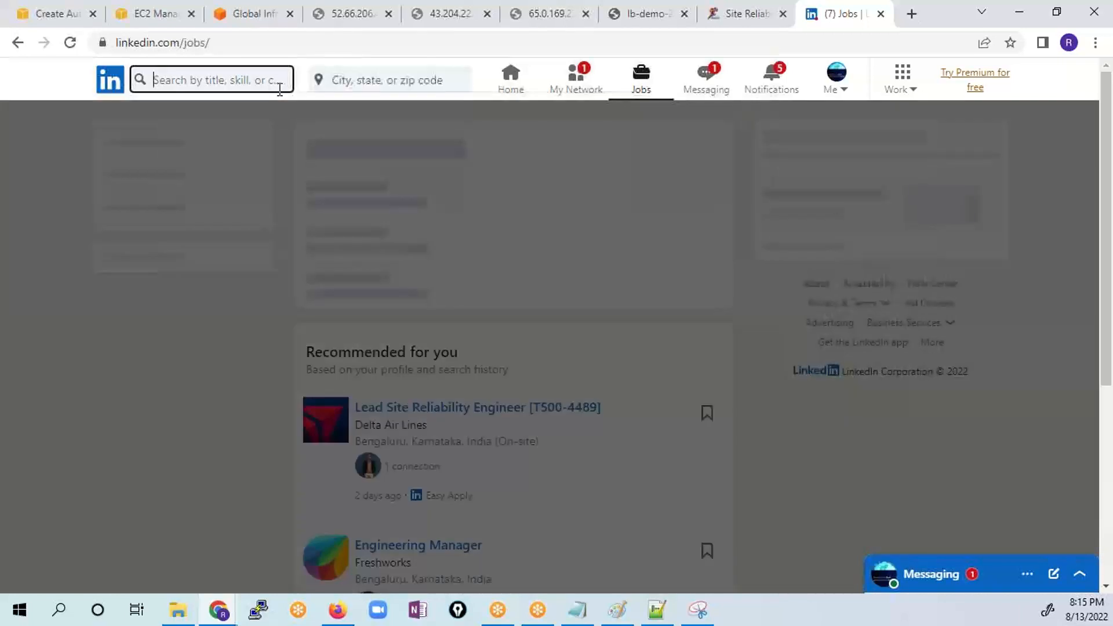
pyautogui.write('site')
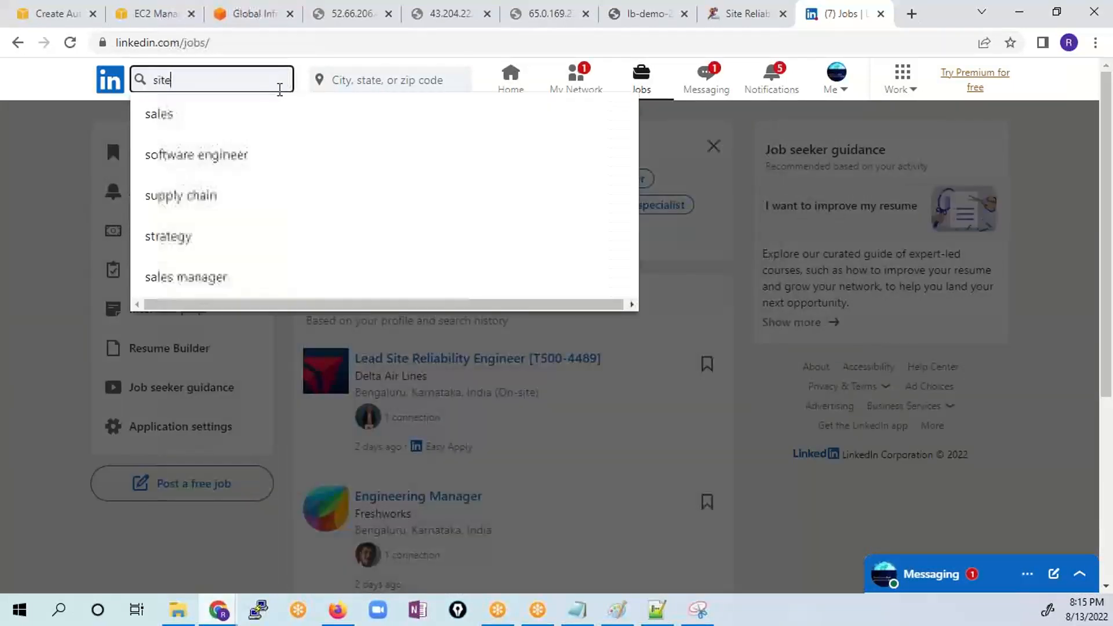
pyautogui.write(' r')
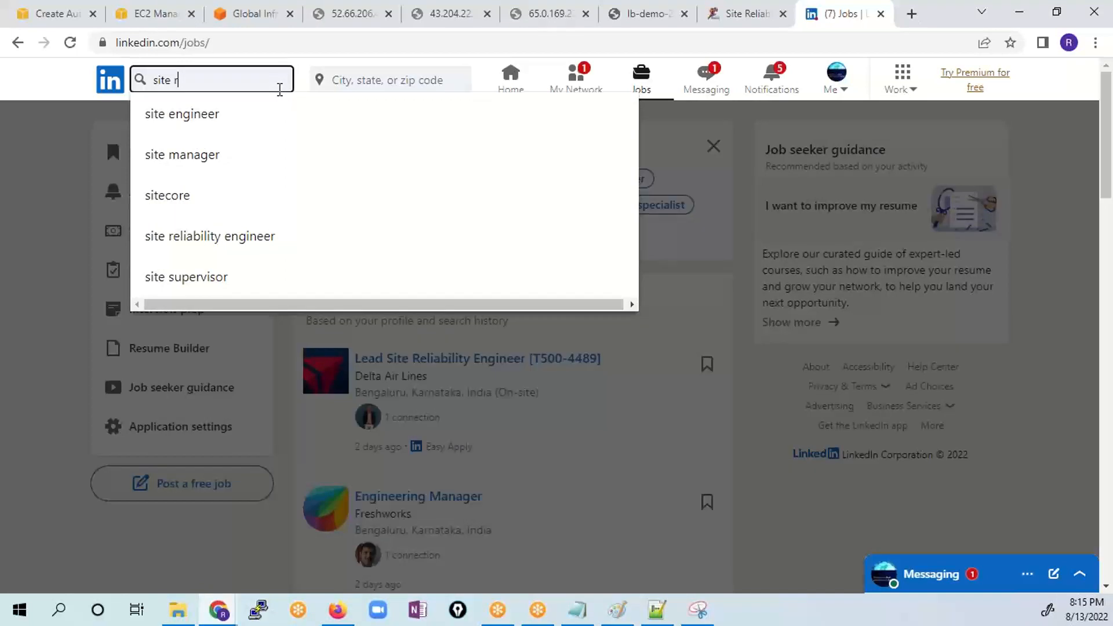
pyautogui.write('eliab')
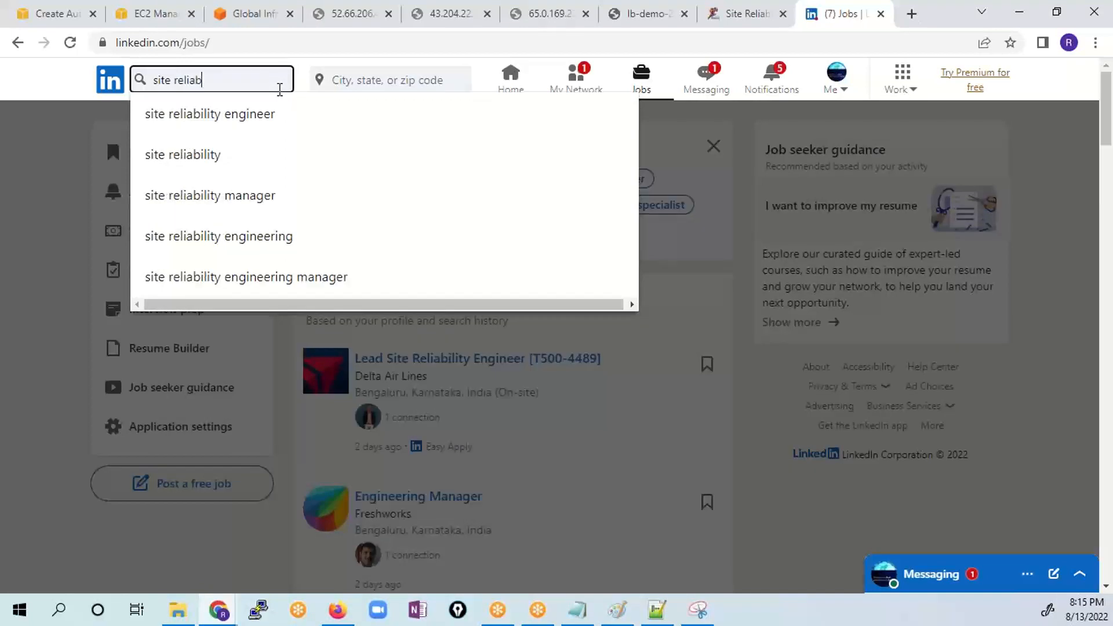
pyautogui.click(280, 131)
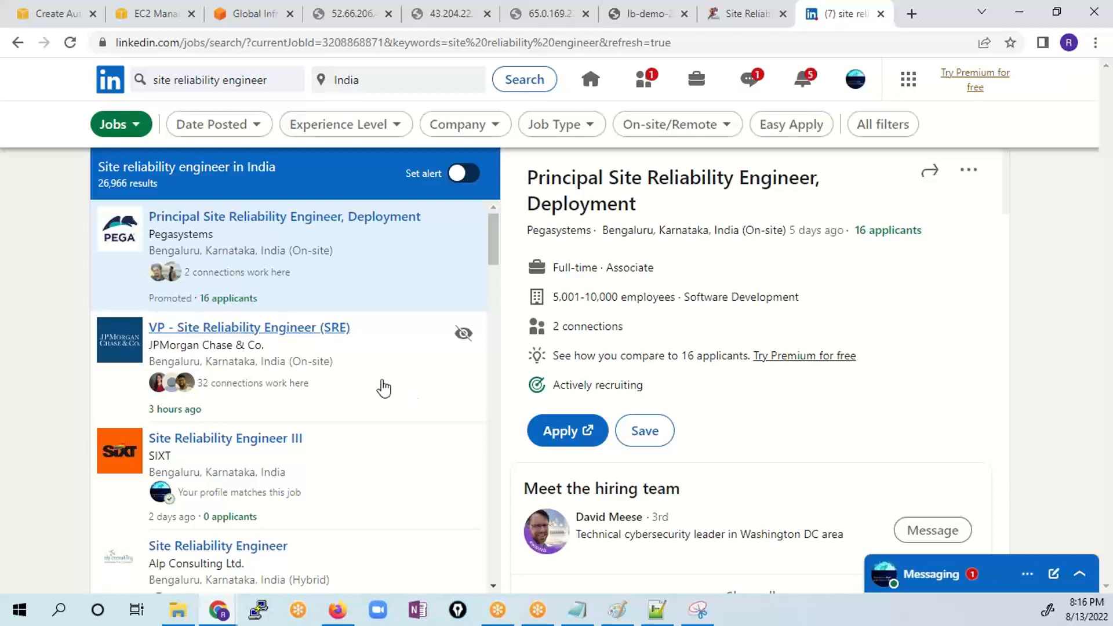
pyautogui.scroll(-1, 382, 388)
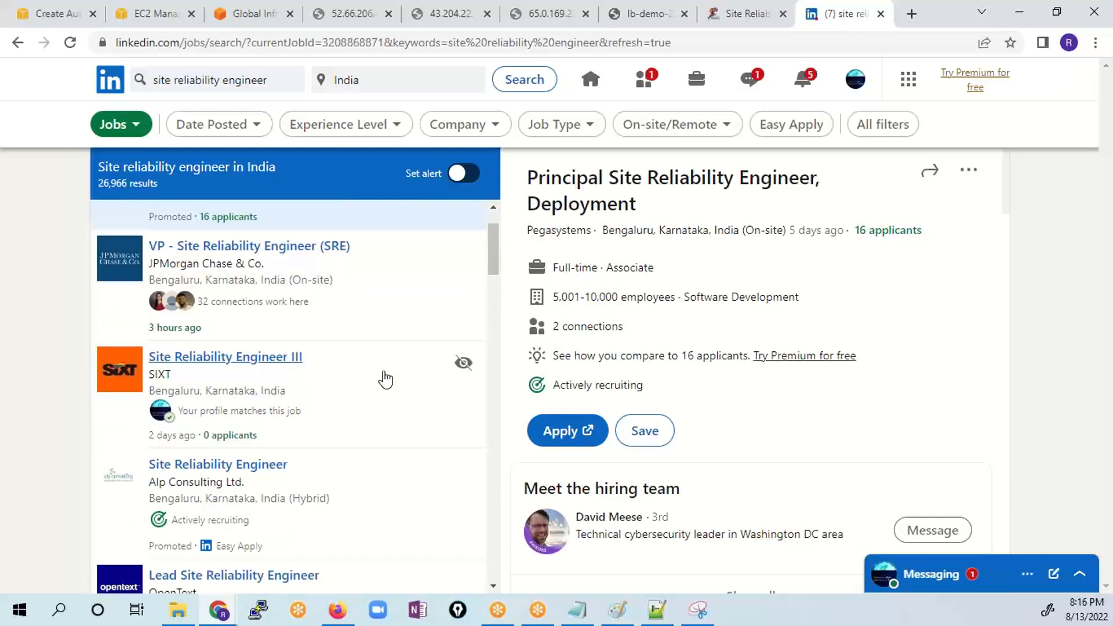
pyautogui.click(746, 13)
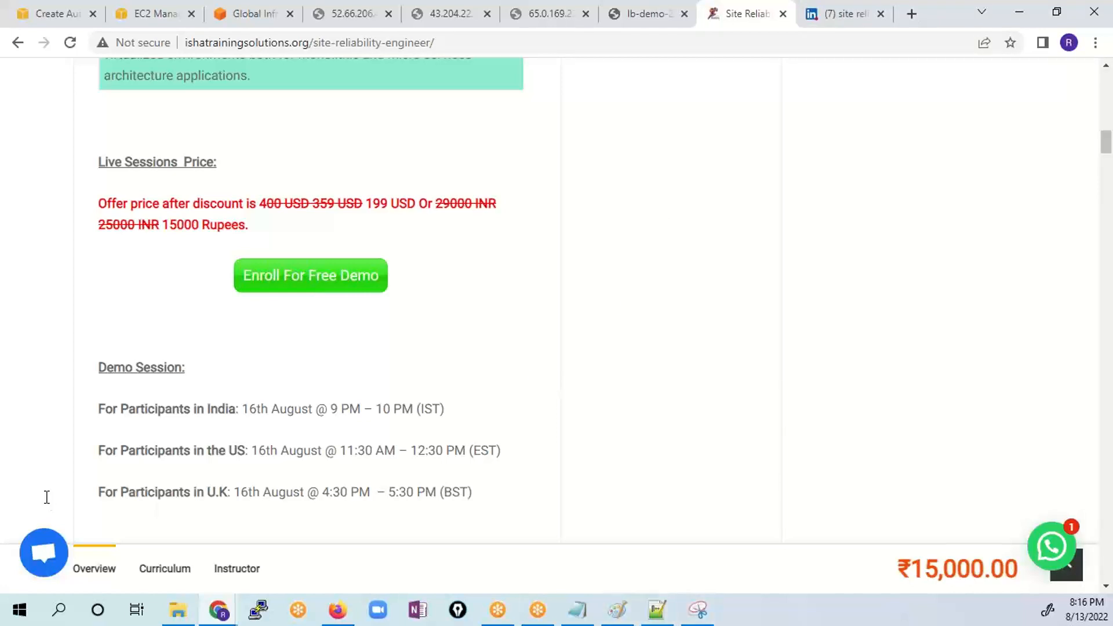
# - Skim the Site Reliability Engineer course syllabus from the live session price down to the closing offer price
pyautogui.scroll(-10, 335, 472)
pyautogui.scroll(-5, 336, 467)
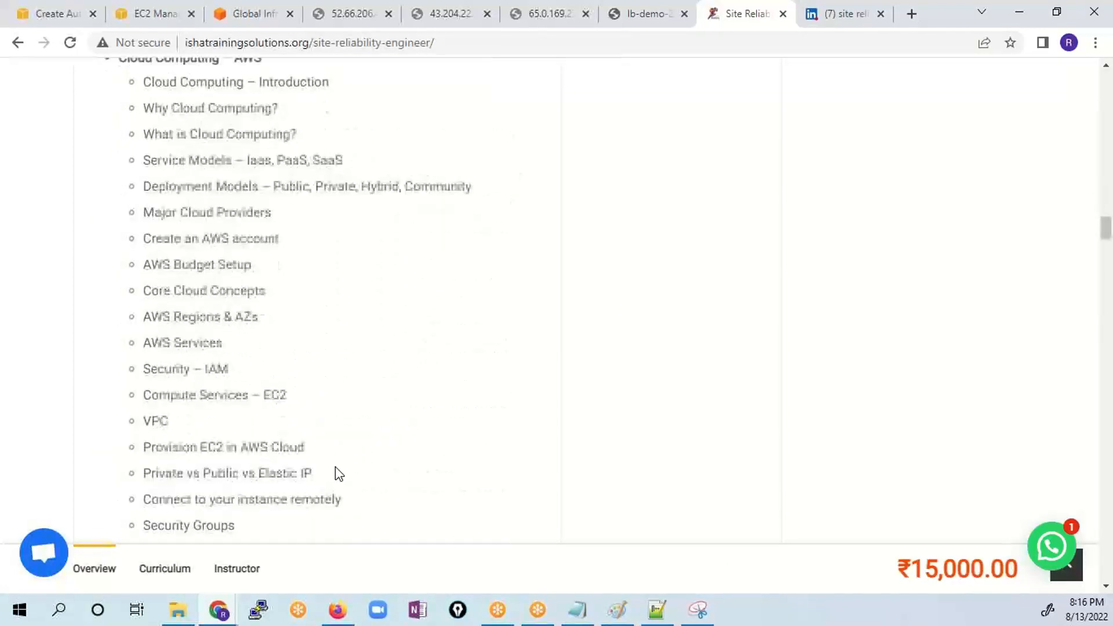
pyautogui.scroll(-15, 337, 466)
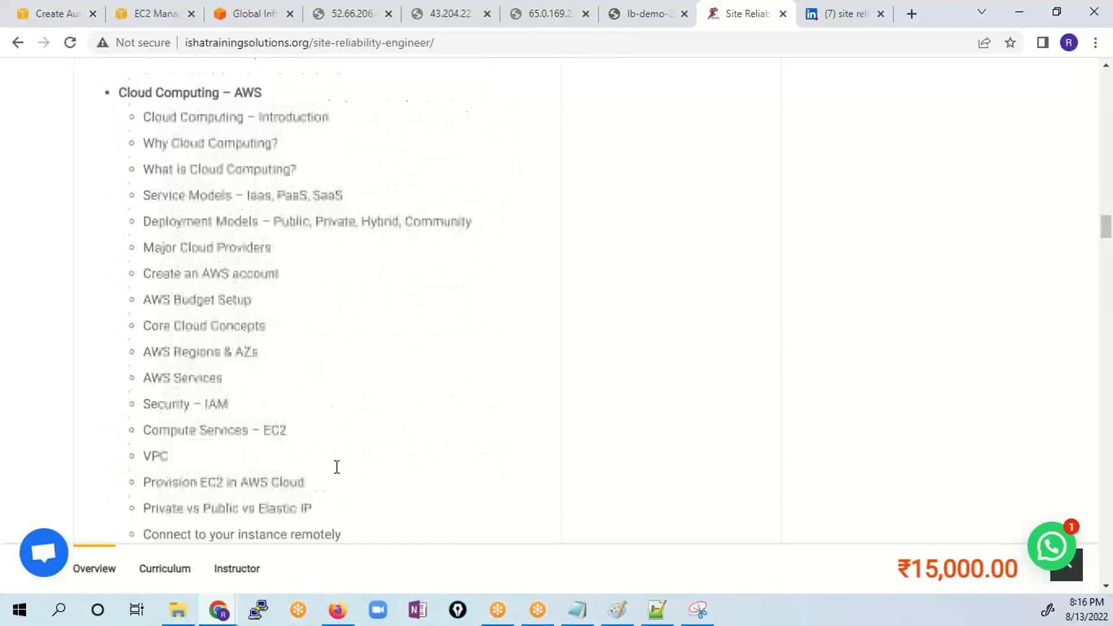
pyautogui.scroll(-10, 339, 473)
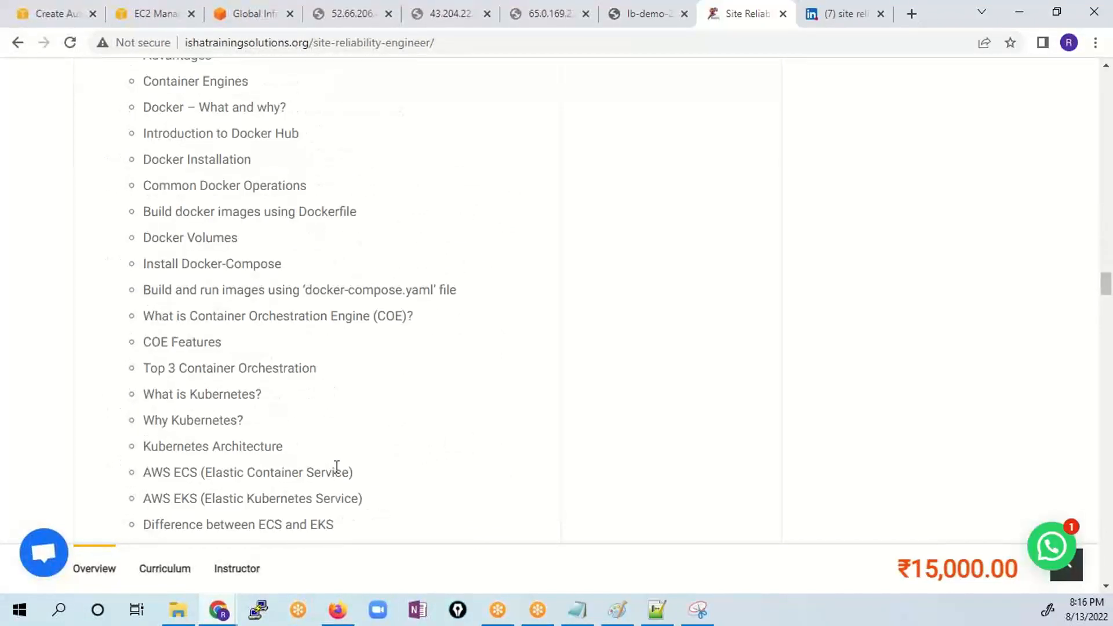
pyautogui.scroll(-10, 339, 471)
pyautogui.scroll(-15, 338, 469)
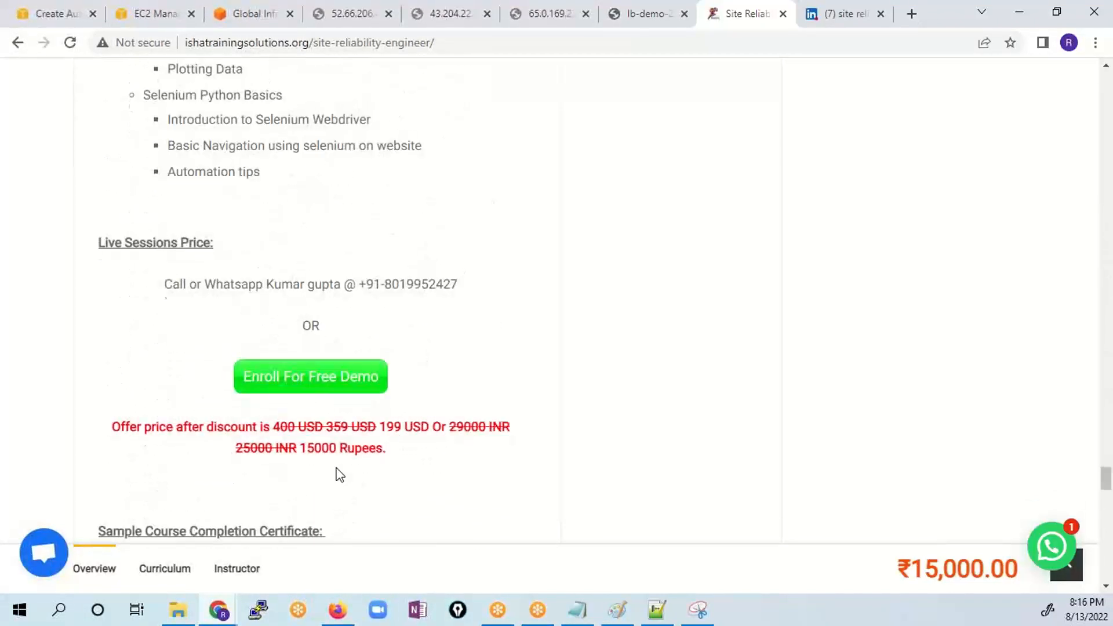
# - Highlight the syllabus headings of the self-paced Python, Core Java and Shell Scripting modules
pyautogui.scroll(10, 336, 473)
pyautogui.scroll(20, 339, 472)
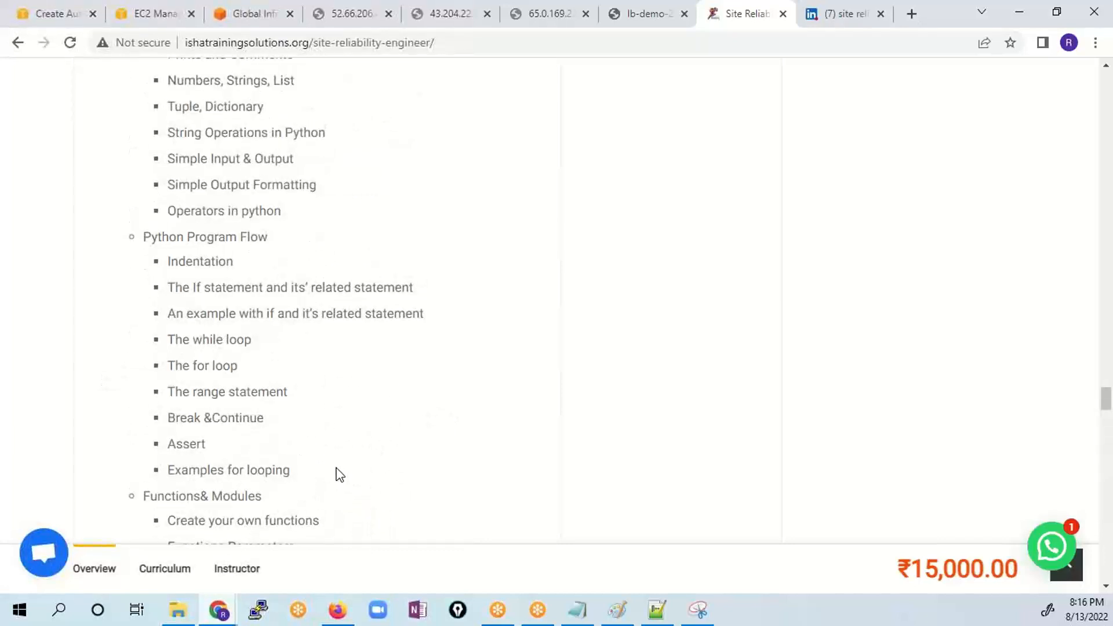
pyautogui.moveTo(432, 284); pyautogui.dragTo(124, 280)
pyautogui.scroll(5, 315, 387)
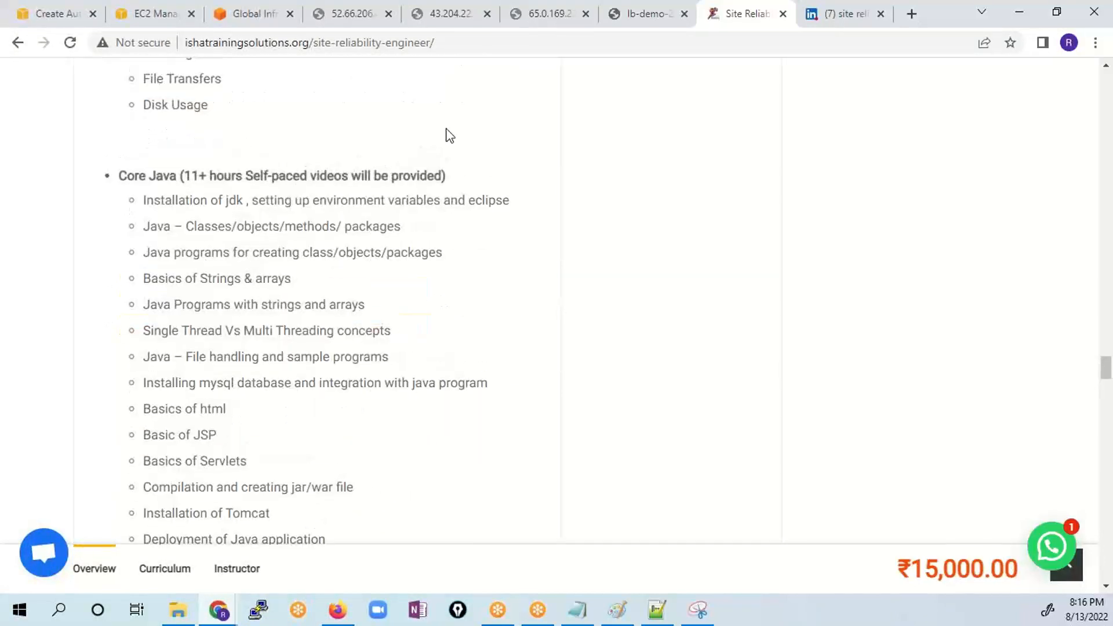
pyautogui.moveTo(119, 176); pyautogui.dragTo(394, 169)
pyautogui.click(436, 162)
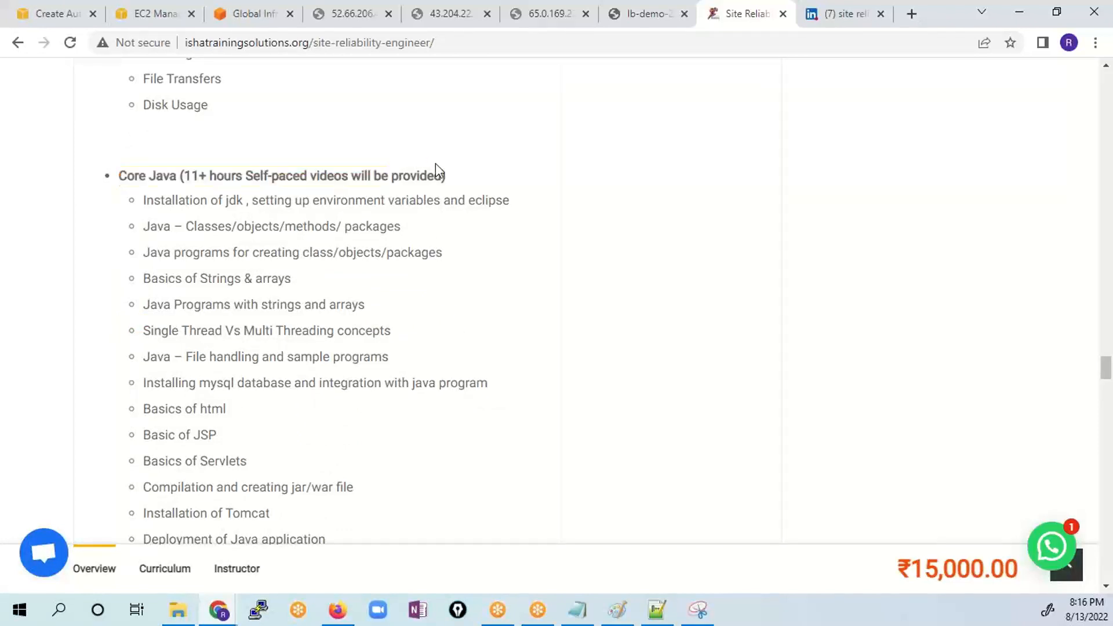
pyautogui.scroll(5, 435, 365)
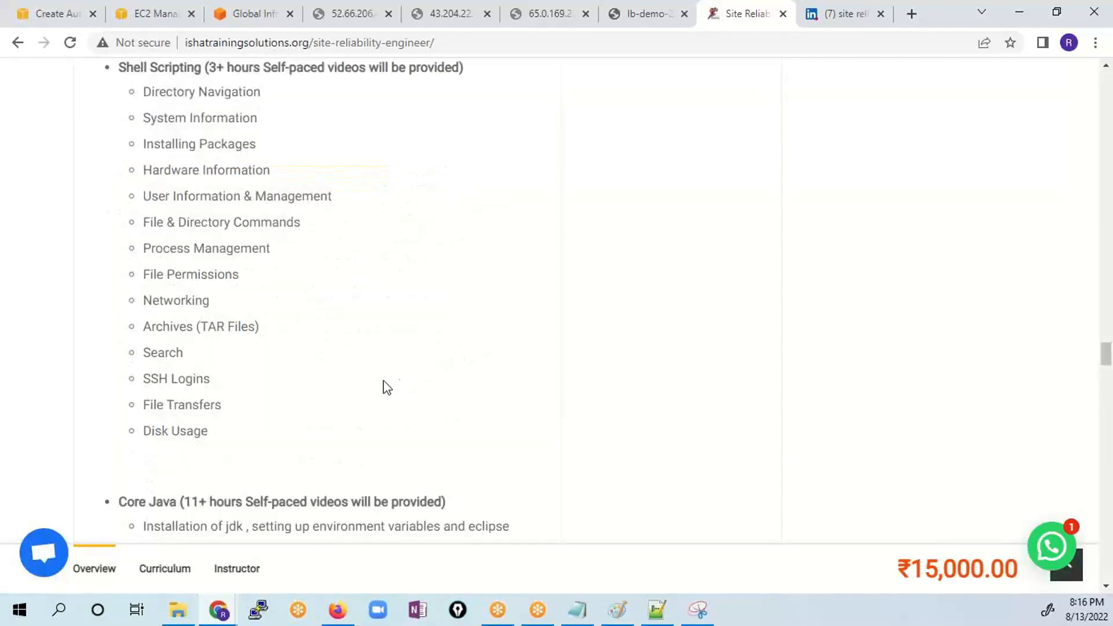
pyautogui.scroll(4, 271, 398)
pyautogui.moveTo(345, 311); pyautogui.dragTo(203, 305)
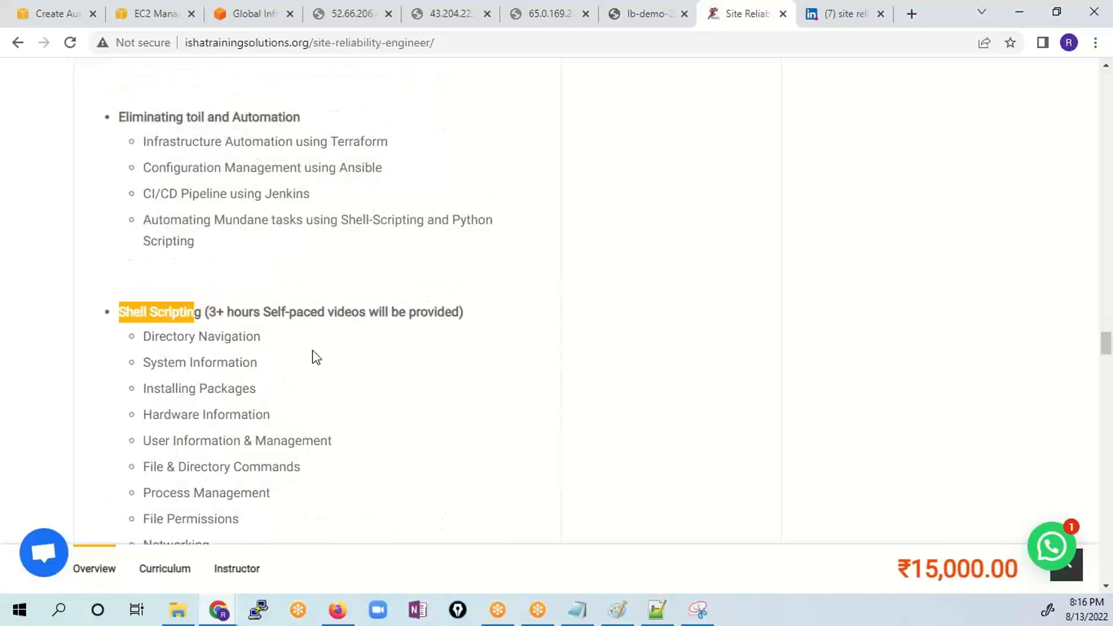
# - Highlight the Eliminating toil and Automation section, followed by the Troubleshooting Performance Bottlenecks section of the syllabus
pyautogui.scroll(3, 313, 356)
pyautogui.moveTo(206, 405); pyautogui.dragTo(104, 260)
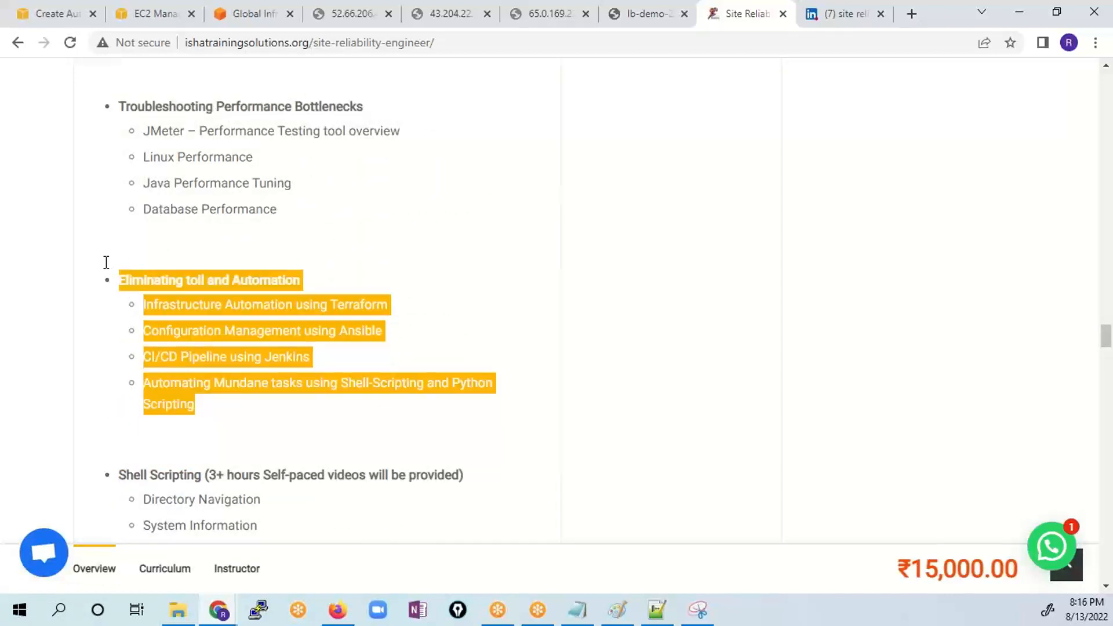
pyautogui.scroll(3, 297, 387)
pyautogui.moveTo(280, 373); pyautogui.dragTo(122, 273)
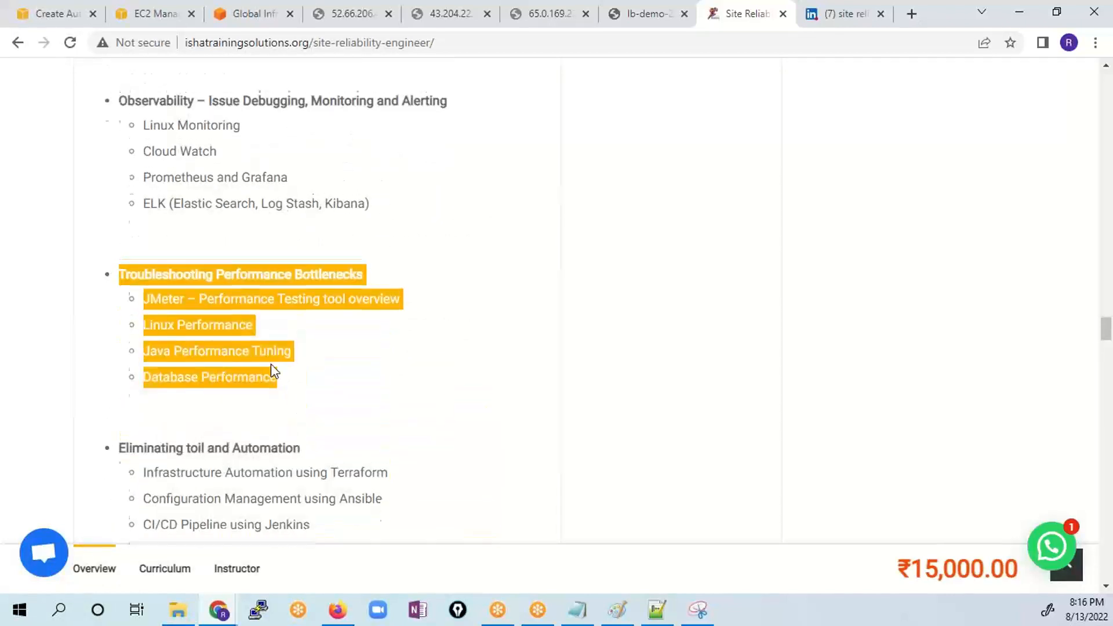
# - Highlight the Observability topics and the Gaining Resilience and Reliability on AWS section, and clear the selection
pyautogui.scroll(4, 270, 364)
pyautogui.moveTo(410, 455); pyautogui.dragTo(141, 367)
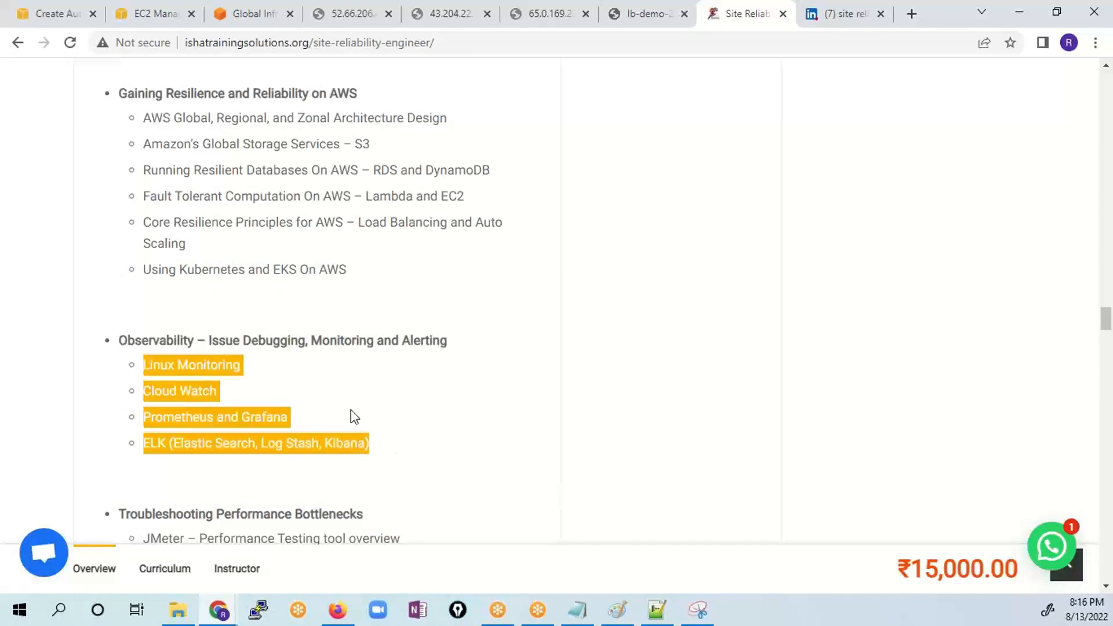
pyautogui.scroll(2, 350, 417)
pyautogui.moveTo(360, 383); pyautogui.dragTo(82, 186)
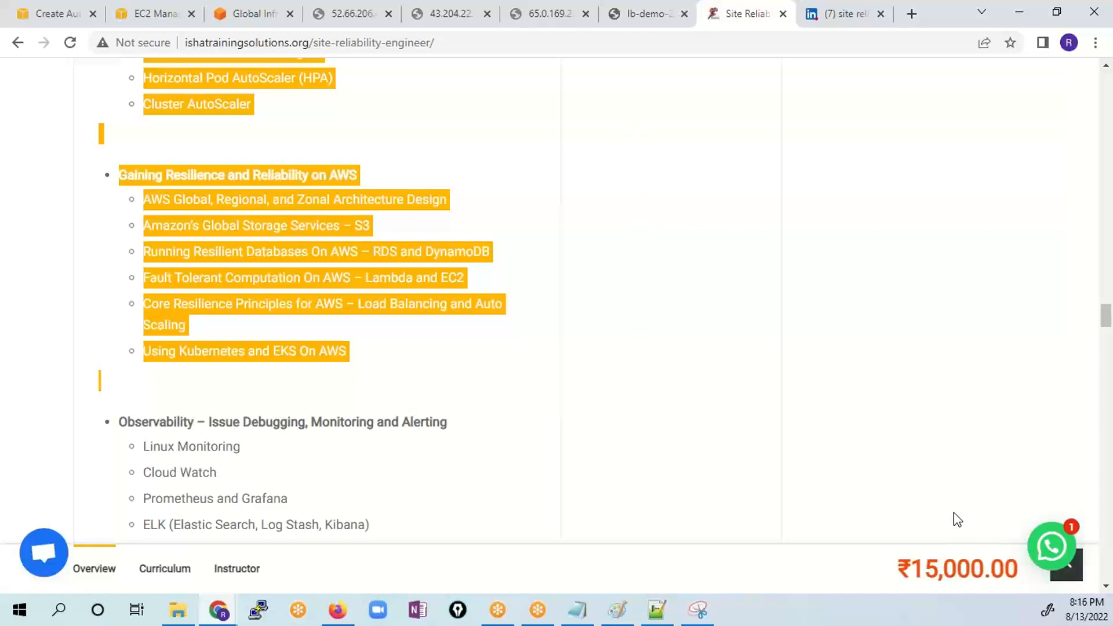
pyautogui.click(507, 405)
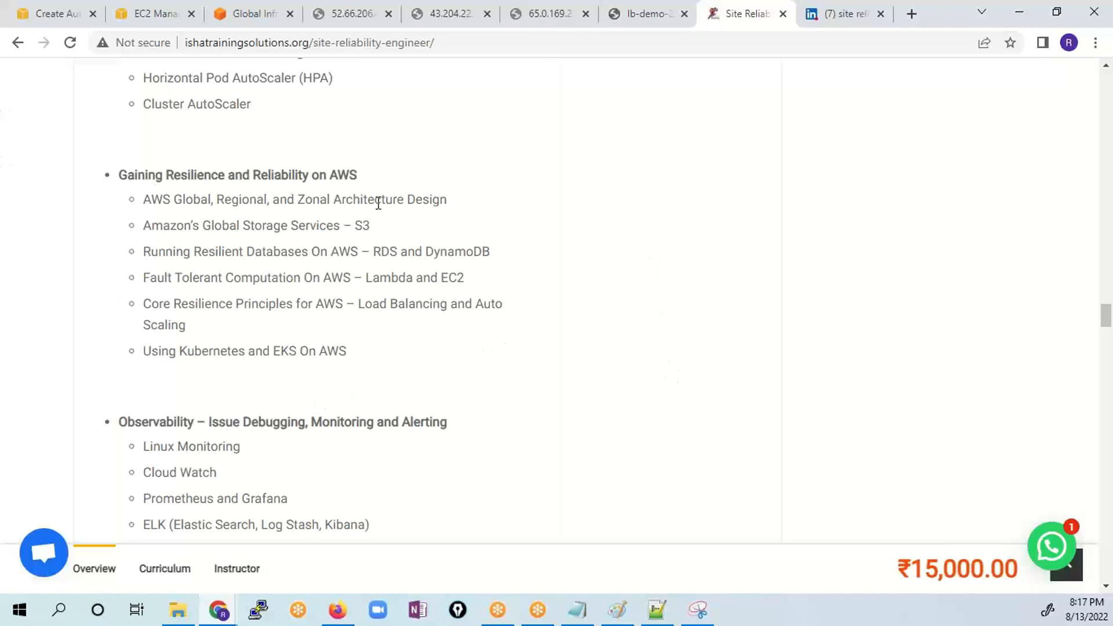
# - Highlight the whole Core Java section, from its heading to Deployment of Java application, and the start of the Python section
pyautogui.scroll(-10, 502, 322)
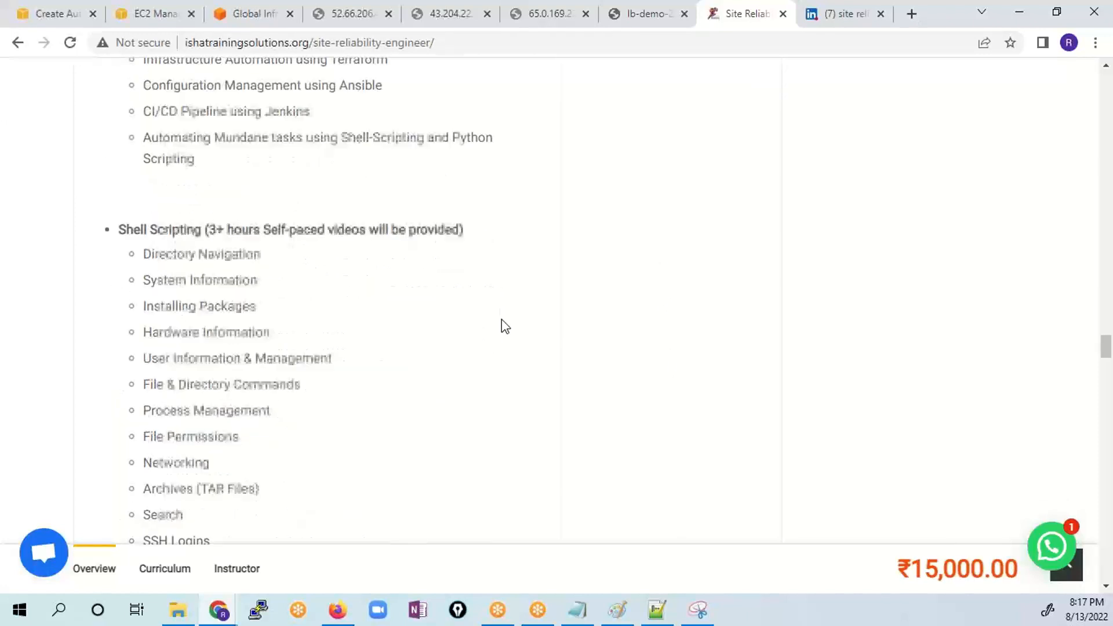
pyautogui.scroll(6, 409, 265)
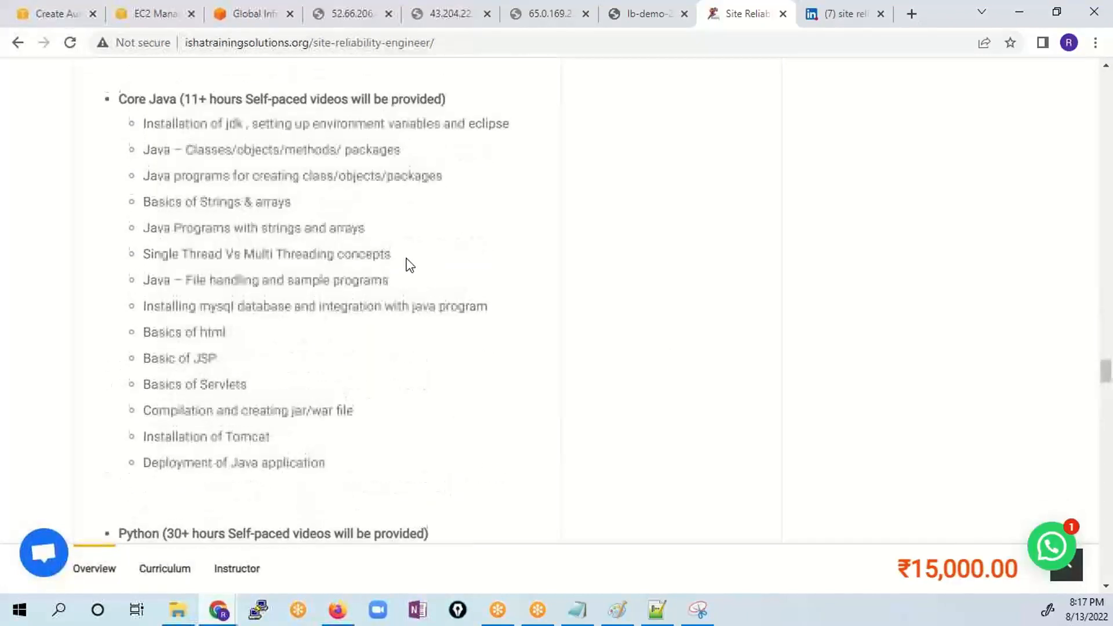
pyautogui.moveTo(135, 175); pyautogui.dragTo(296, 379)
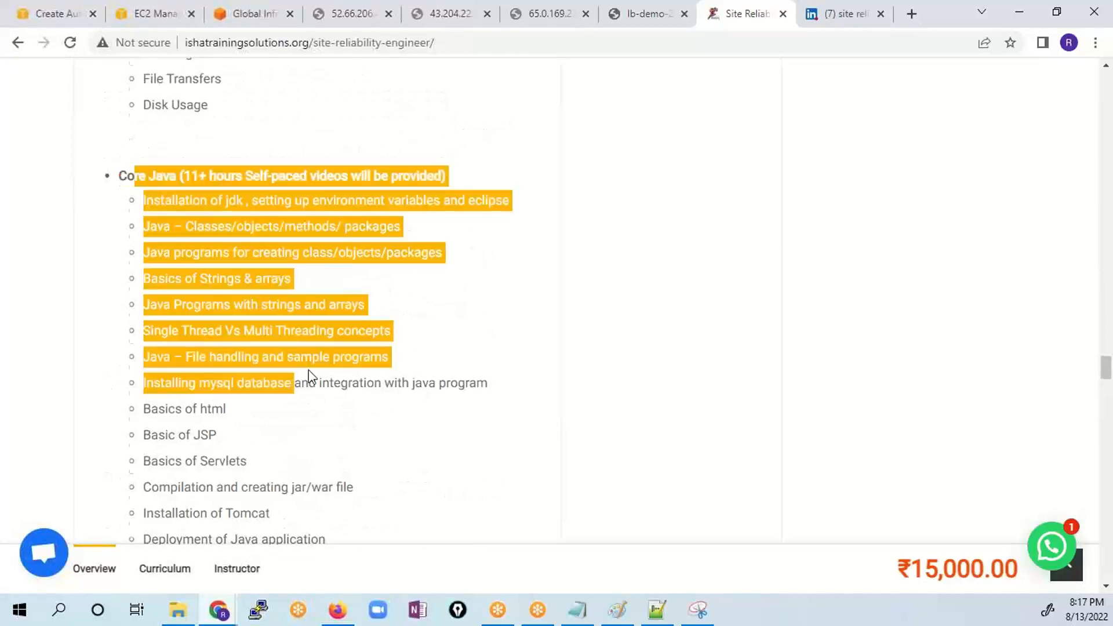
pyautogui.scroll(5, 257, 351)
pyautogui.scroll(-7, 256, 351)
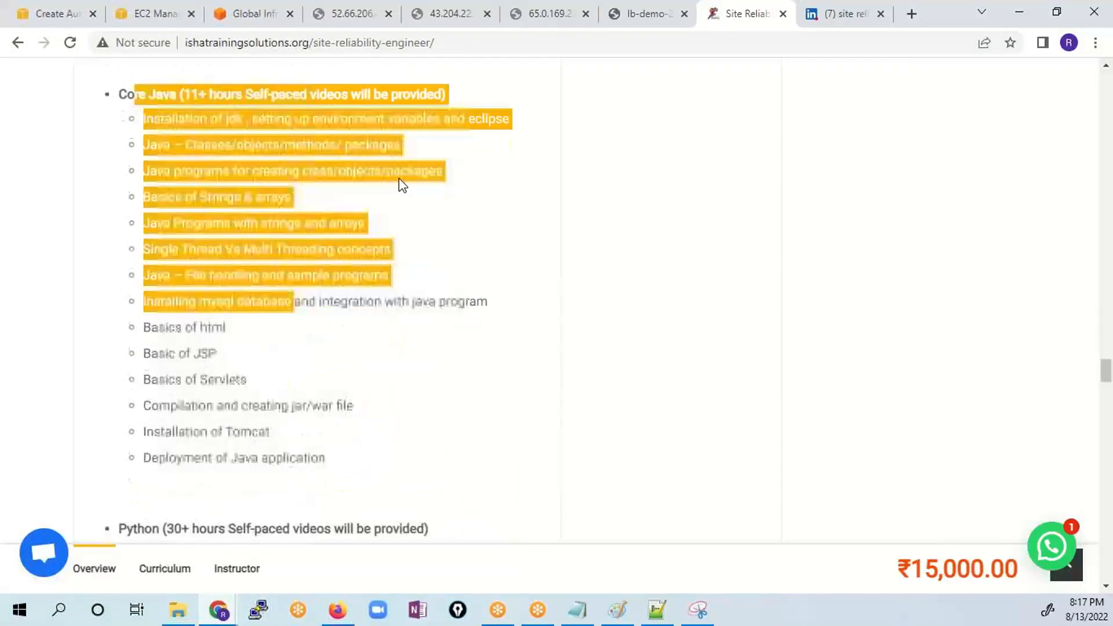
pyautogui.moveTo(342, 469); pyautogui.dragTo(110, 99)
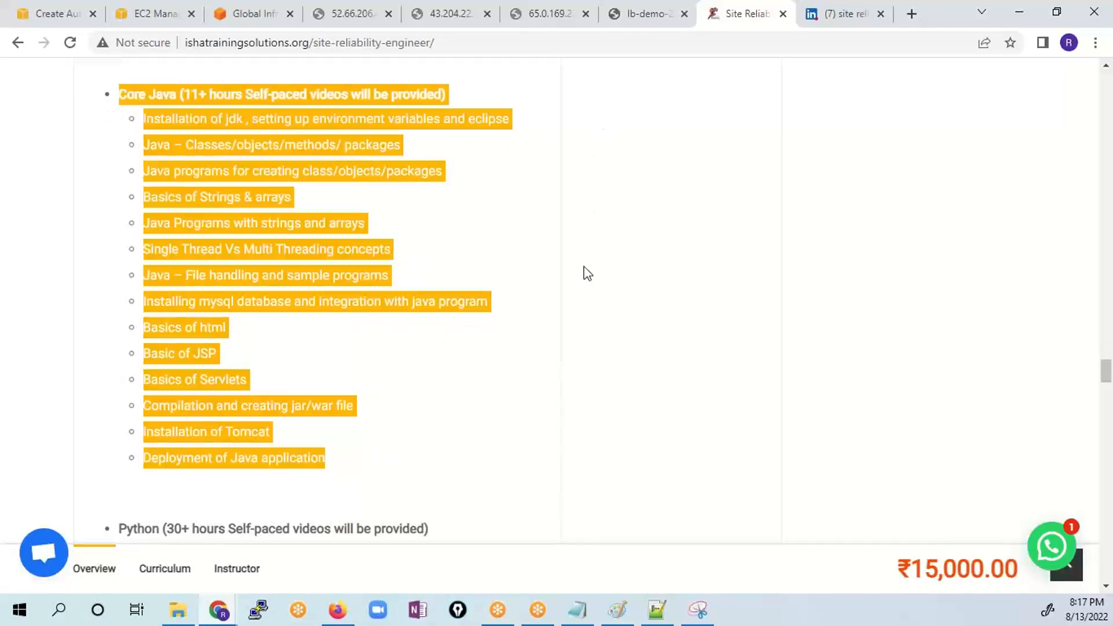
pyautogui.scroll(-3, 433, 456)
pyautogui.moveTo(126, 365); pyautogui.dragTo(244, 517)
# - Return to Eliminating toil and Automation, highlight its Terraform, Ansible, Jenkins and scripting topics, and clear the selection
pyautogui.scroll(1, 542, 451)
pyautogui.scroll(8, 435, 452)
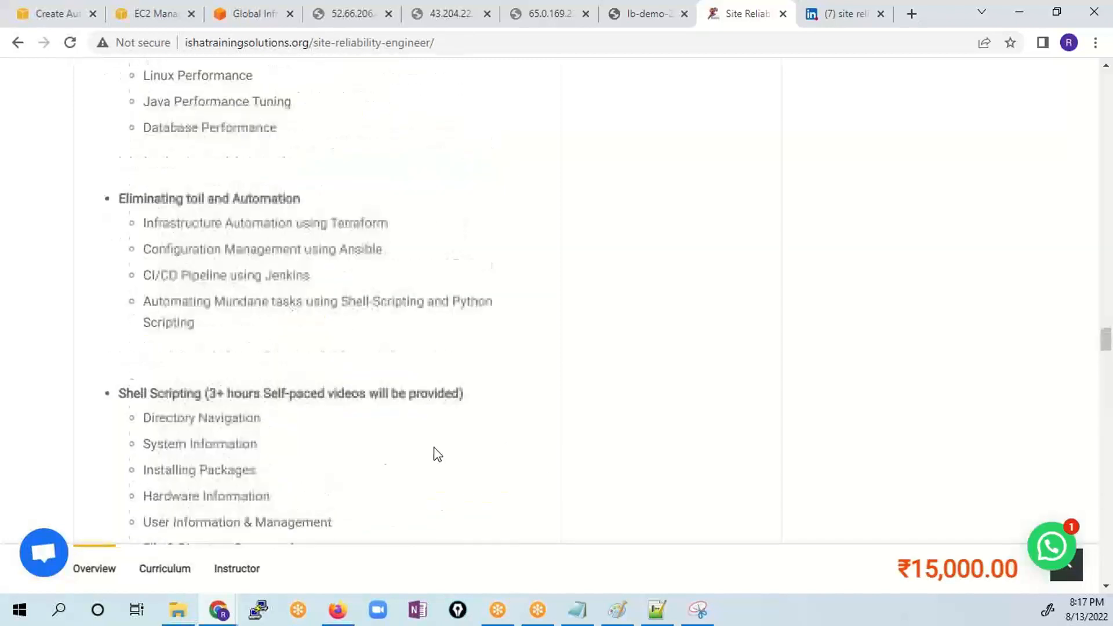
pyautogui.moveTo(190, 302); pyautogui.dragTo(195, 317)
pyautogui.scroll(3, 272, 360)
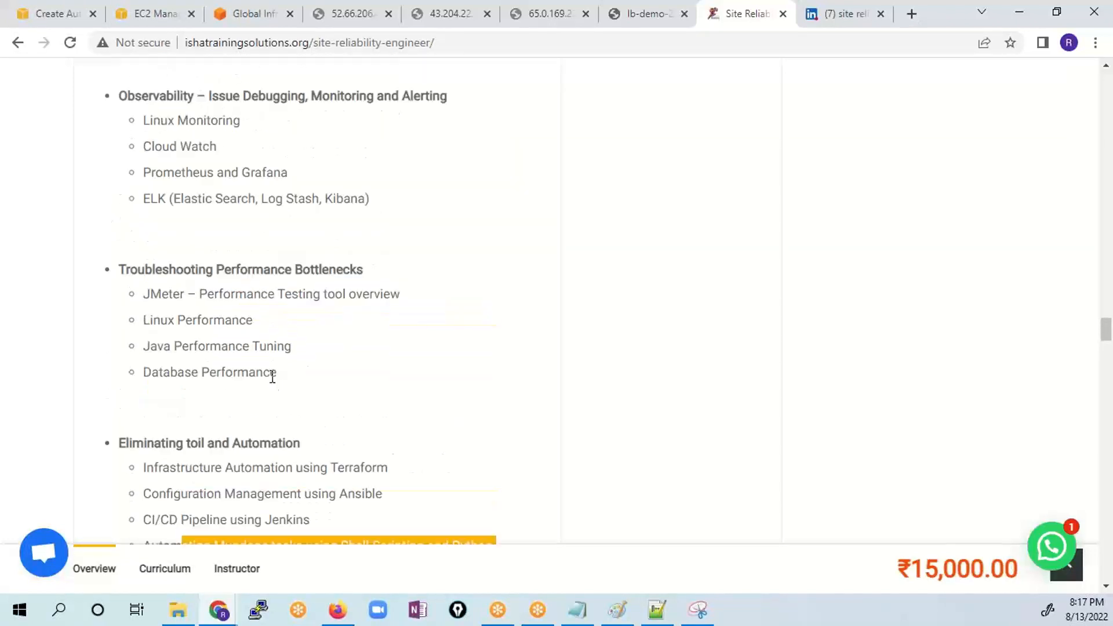
pyautogui.scroll(-1, 272, 371)
pyautogui.click(230, 404)
pyautogui.moveTo(206, 408); pyautogui.dragTo(124, 269)
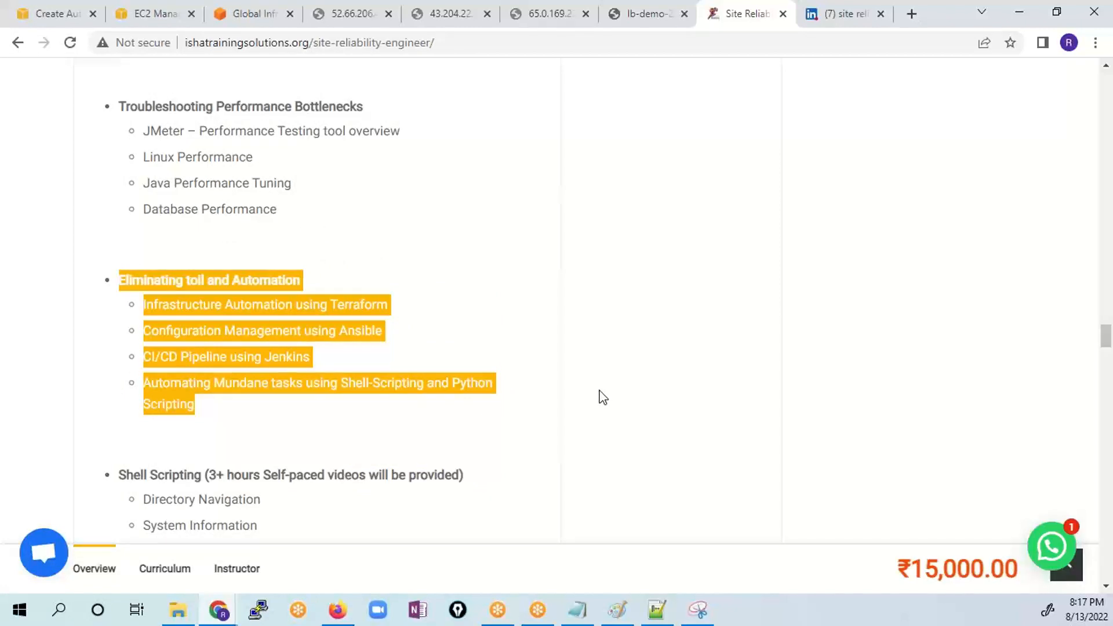
pyautogui.click(506, 267)
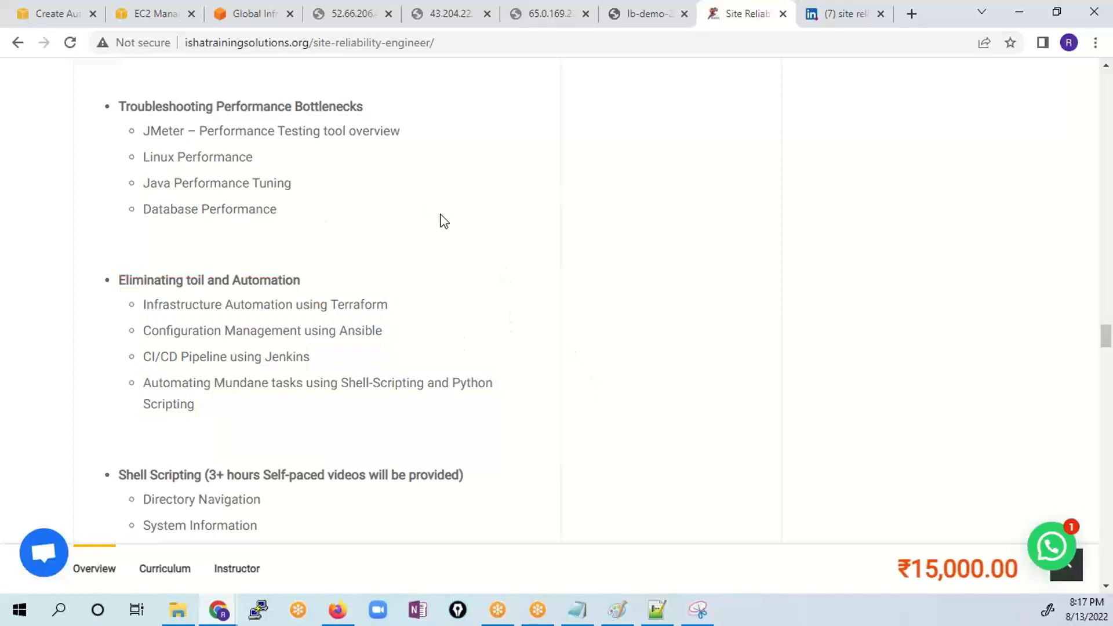
pyautogui.moveTo(213, 415); pyautogui.dragTo(109, 277)
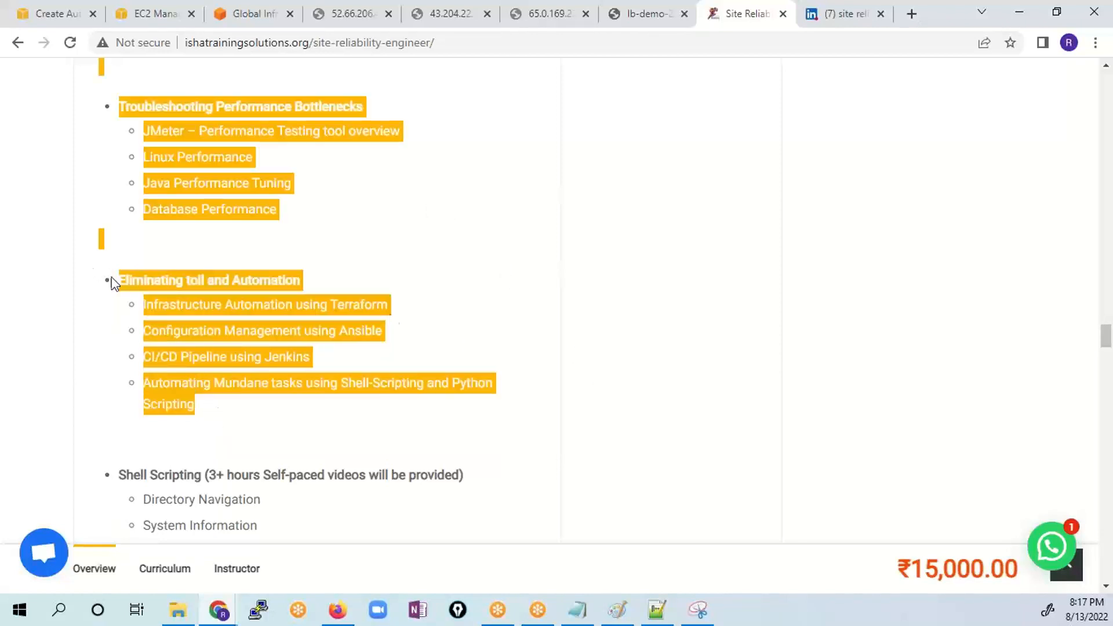
pyautogui.click(482, 315)
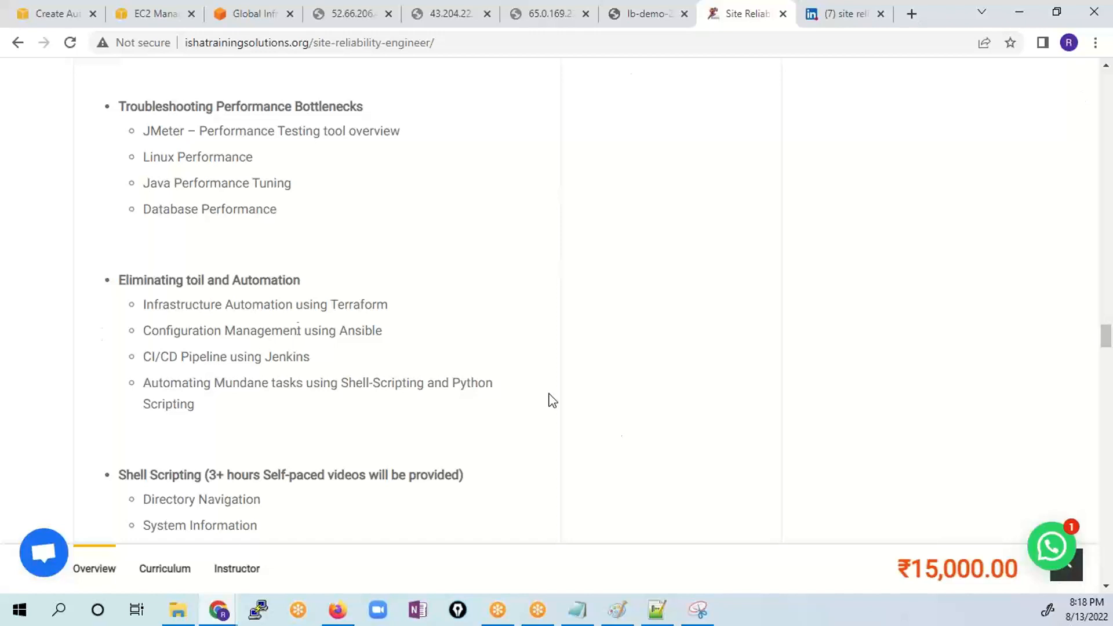
# - Go back to the salient features and course syllabus start, and highlight the Cloud Computing – AWS heading
pyautogui.scroll(10, 296, 328)
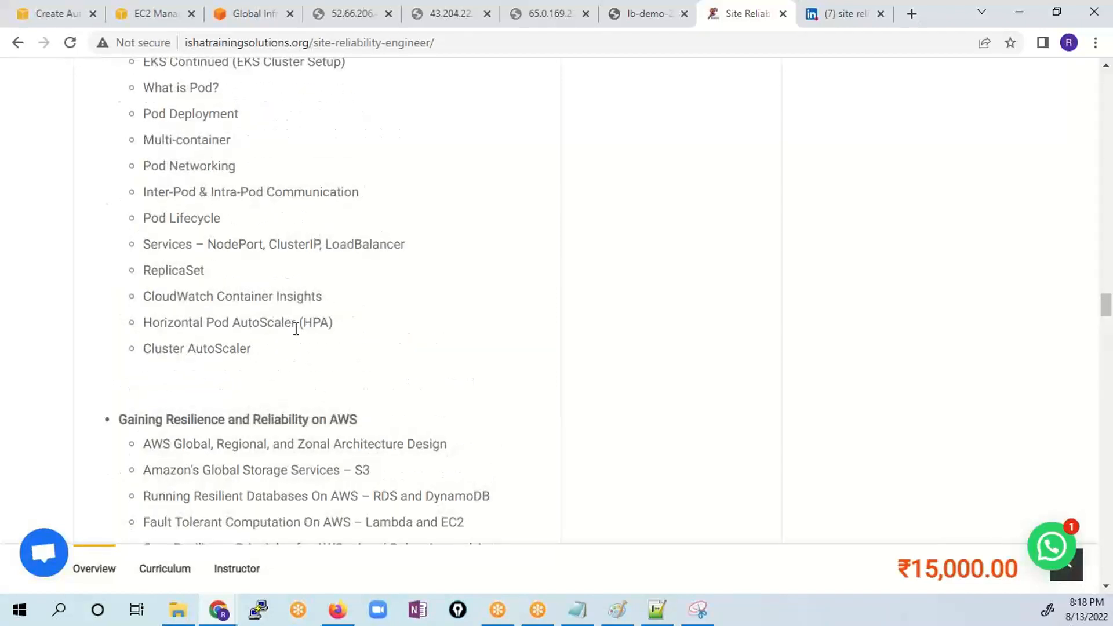
pyautogui.scroll(15, 296, 328)
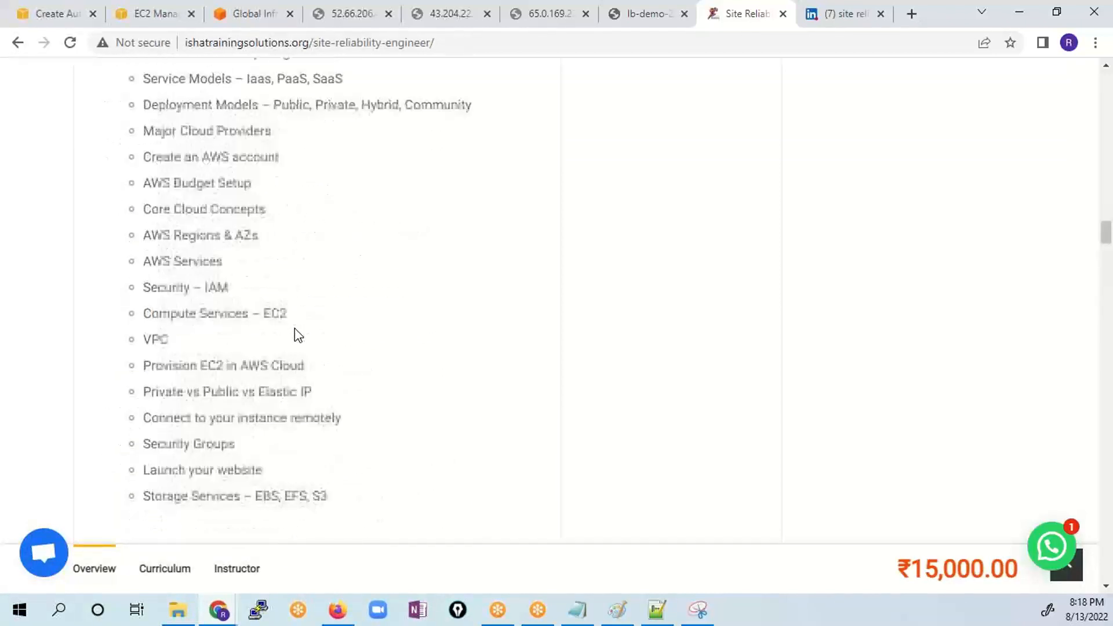
pyautogui.scroll(10, 296, 328)
pyautogui.scroll(-5, 296, 328)
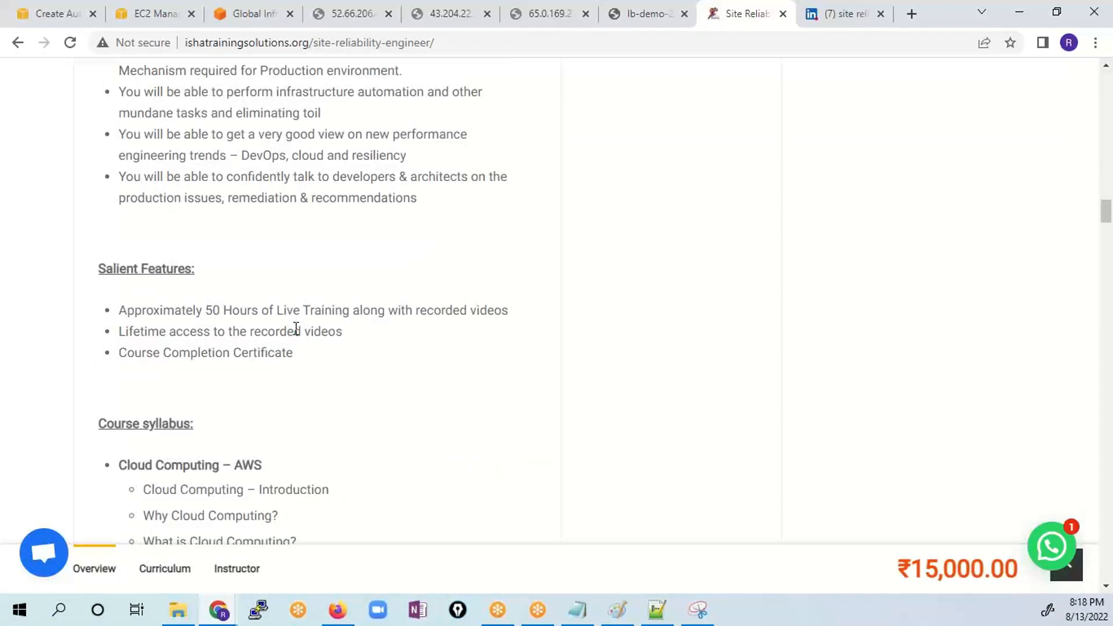
pyautogui.scroll(-1, 296, 328)
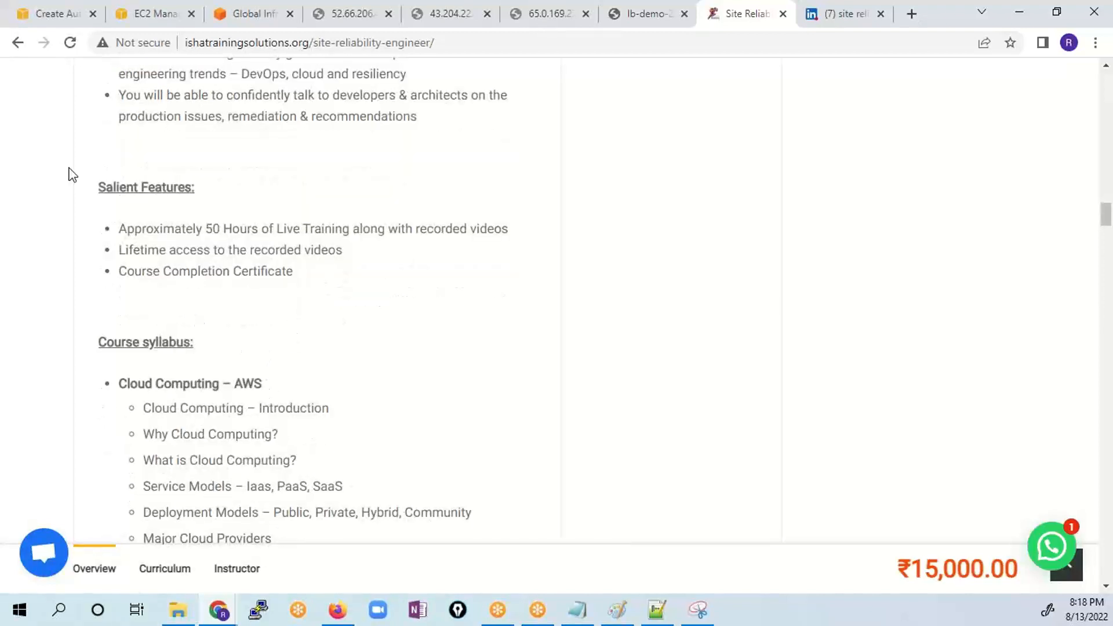
pyautogui.scroll(-3, 348, 452)
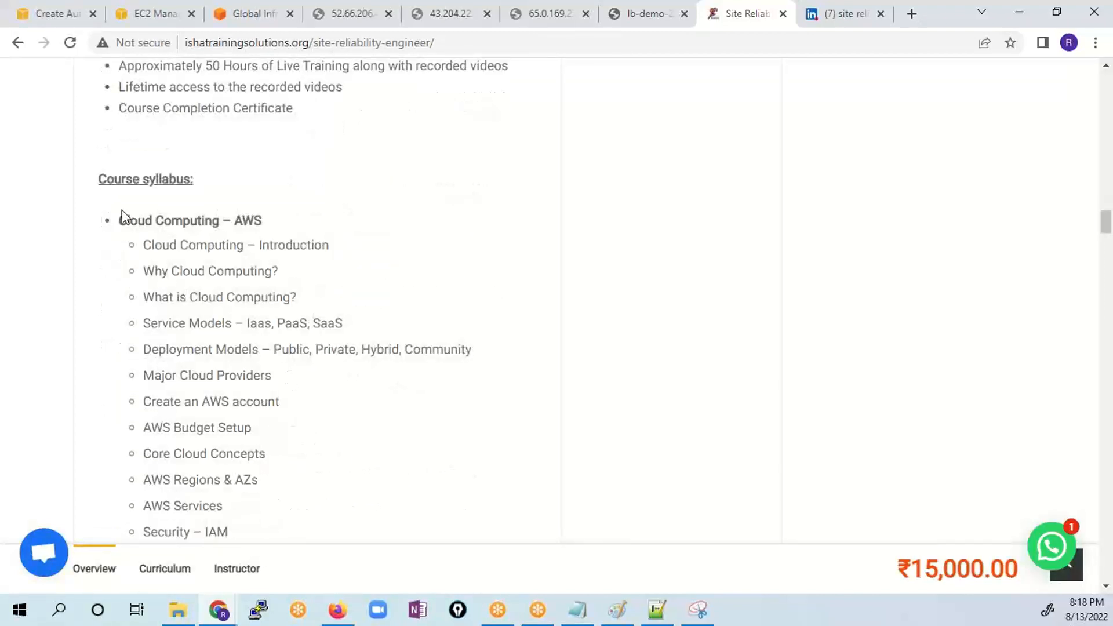
pyautogui.moveTo(120, 220); pyautogui.dragTo(266, 220)
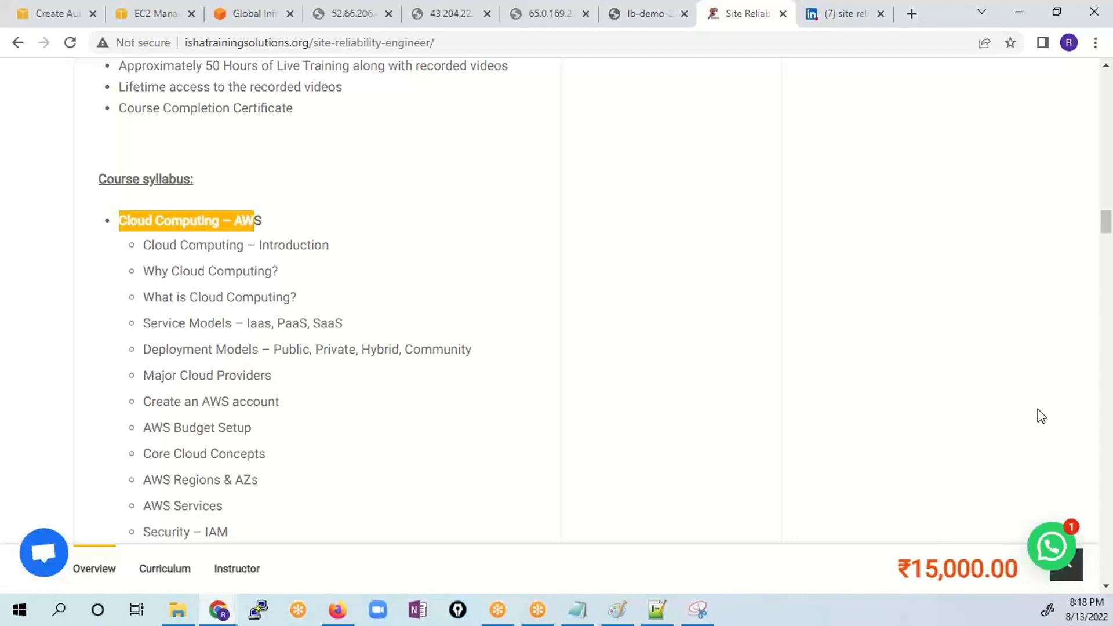
# - Review the container, resilience and observability topics, and highlight JMeter under Troubleshooting Performance Bottlenecks
pyautogui.scroll(-20, 472, 457)
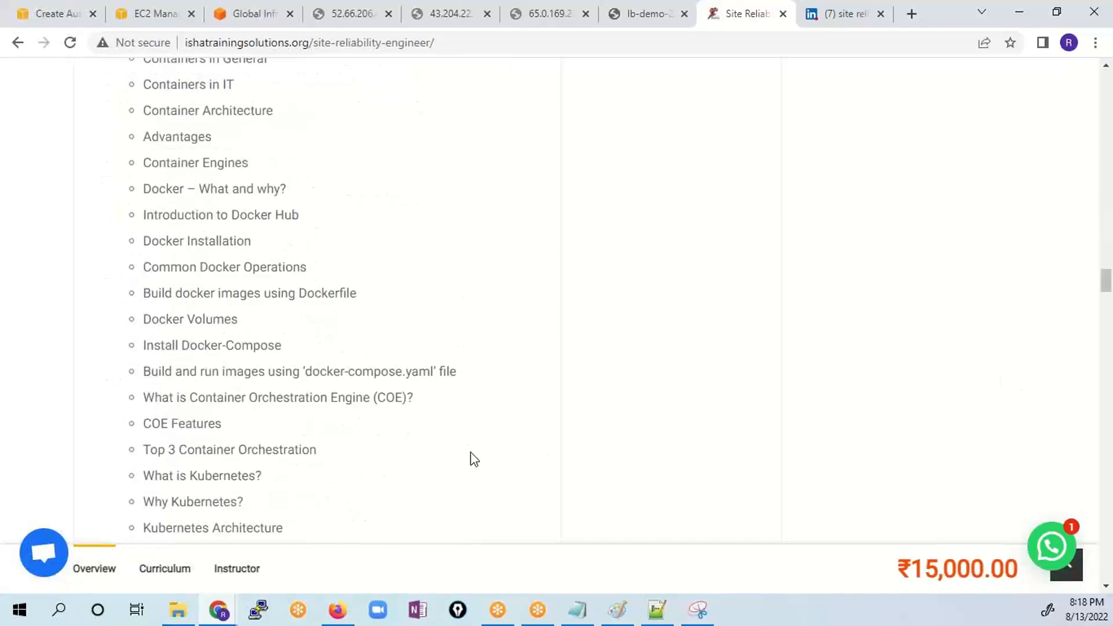
pyautogui.scroll(-11, 474, 459)
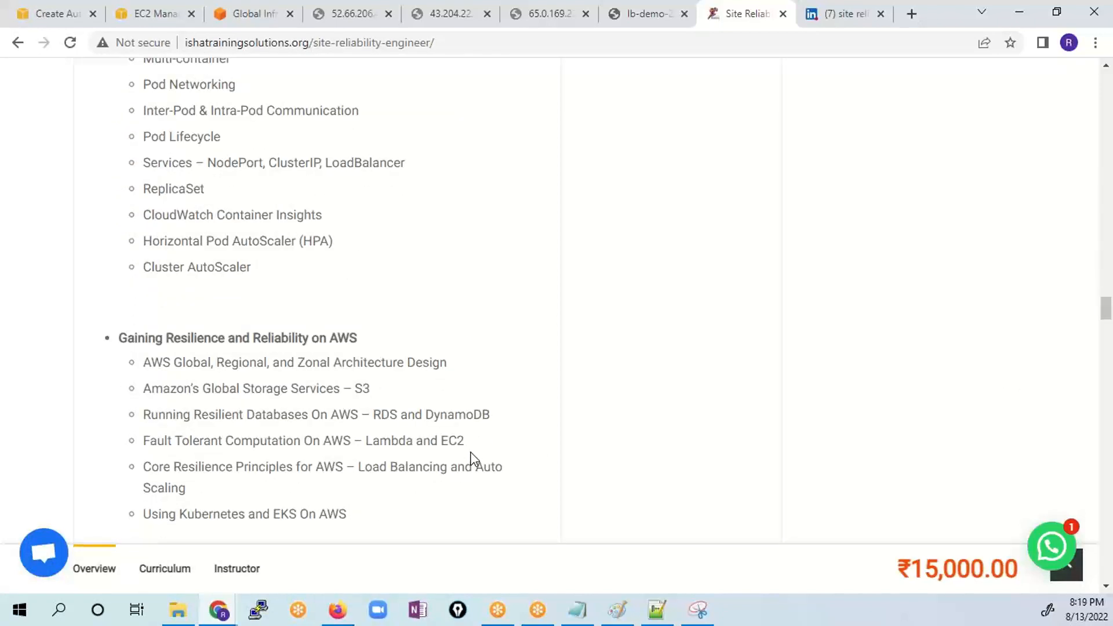
pyautogui.scroll(-6, 475, 460)
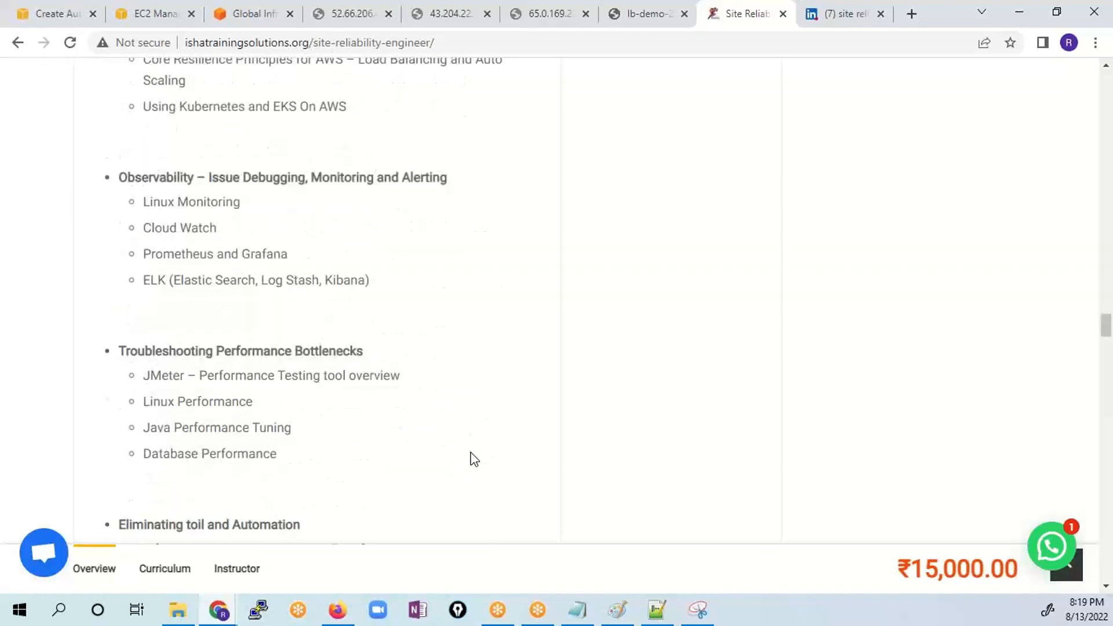
pyautogui.scroll(1, 474, 459)
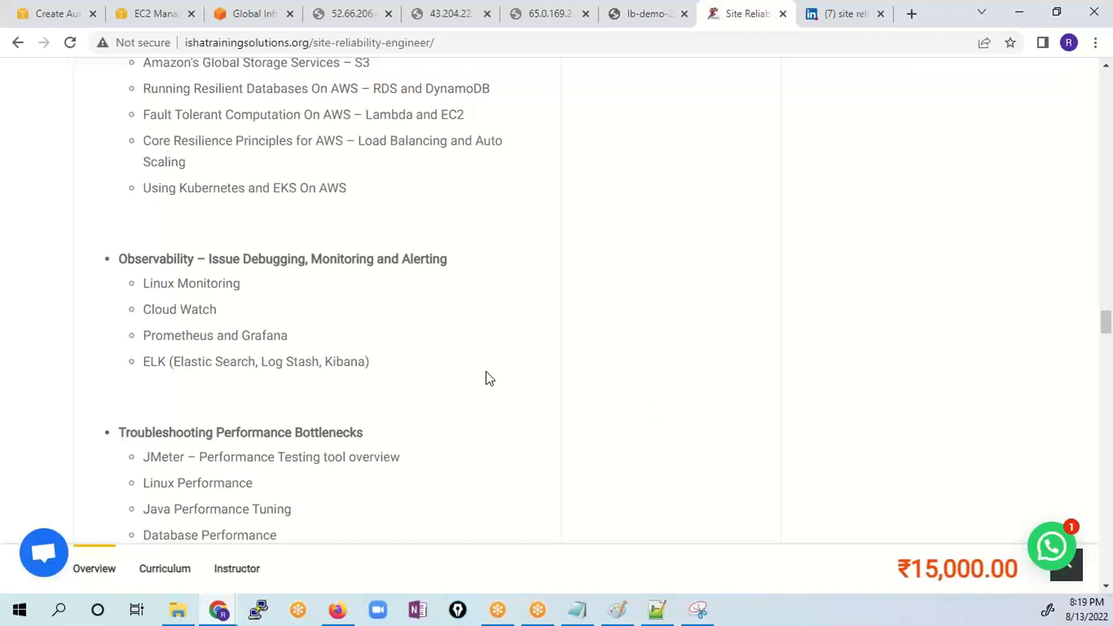
pyautogui.scroll(-1, 487, 376)
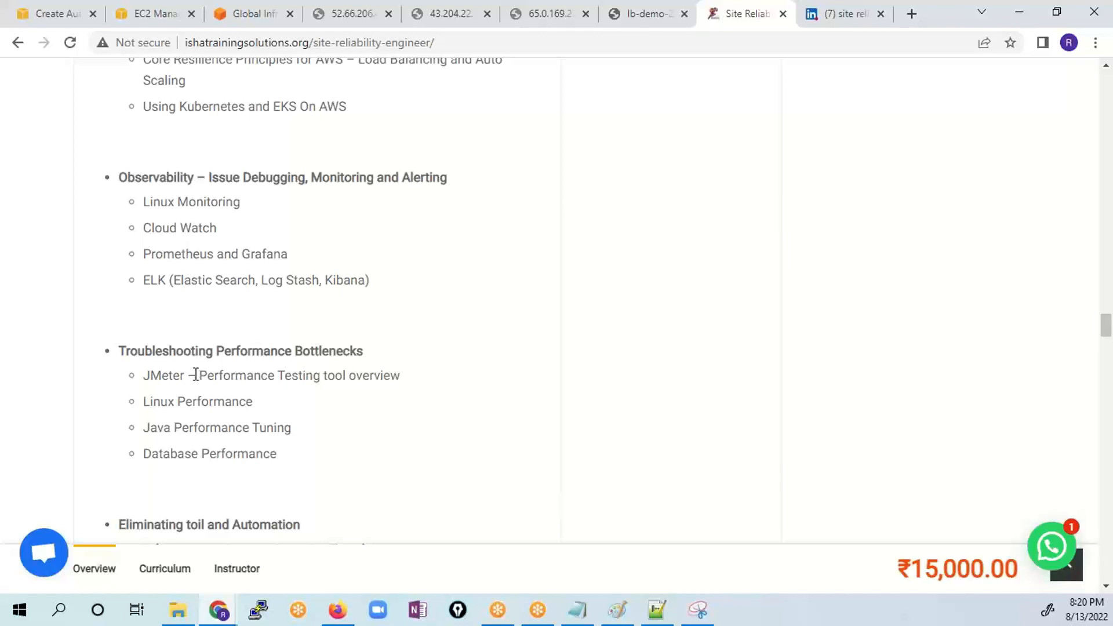
pyautogui.moveTo(193, 375); pyautogui.dragTo(140, 378)
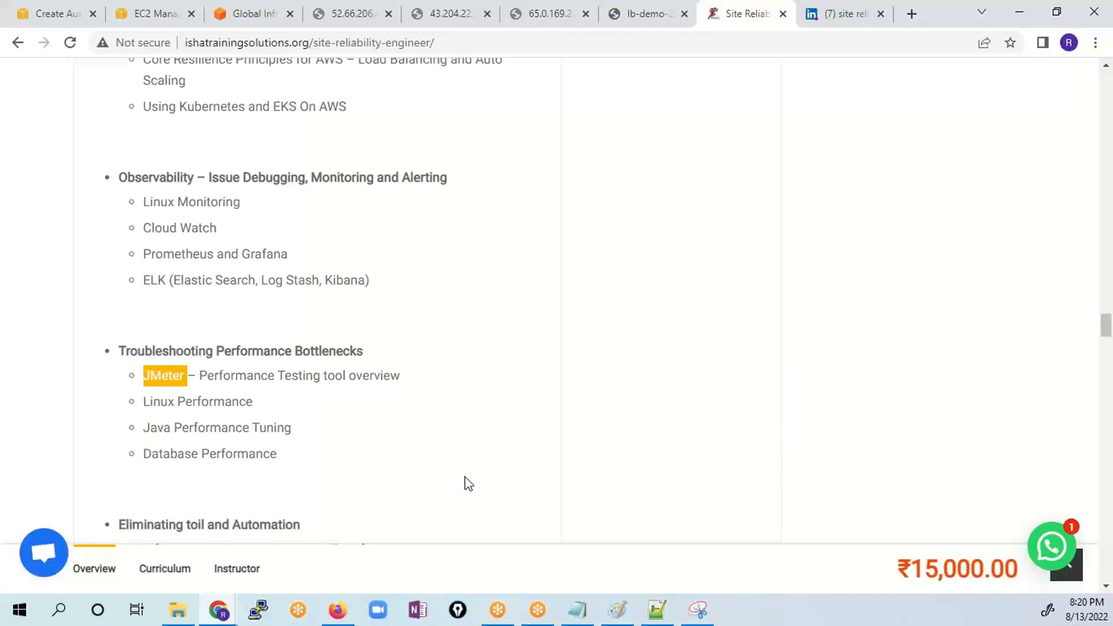